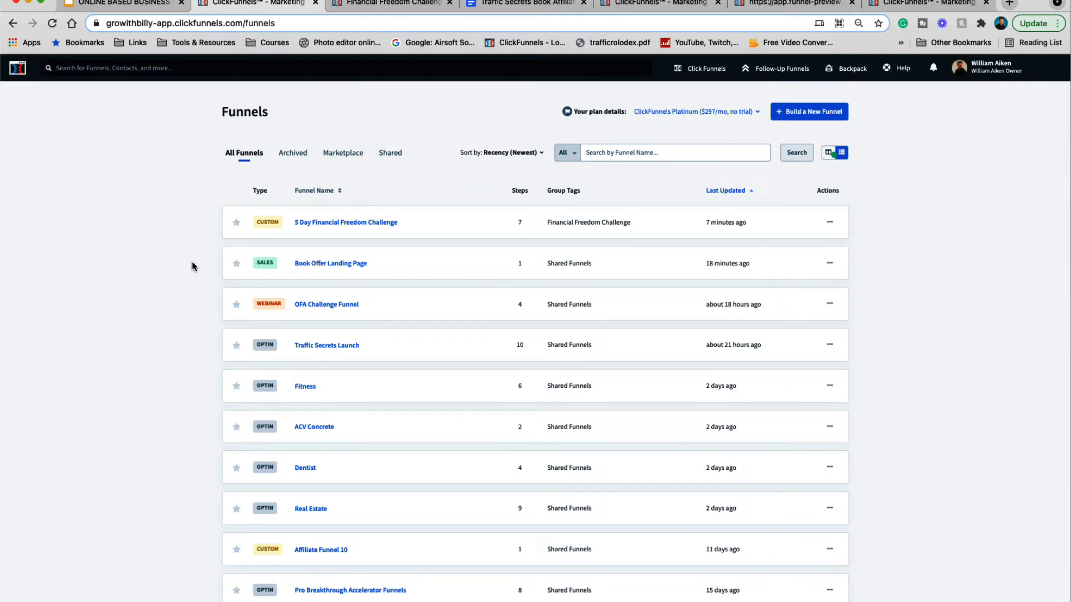
- Find the Traffic Secrets Book email templates in the 5 Day Financial Freedom Challenge members area
scroll(192, 266, down, 3)
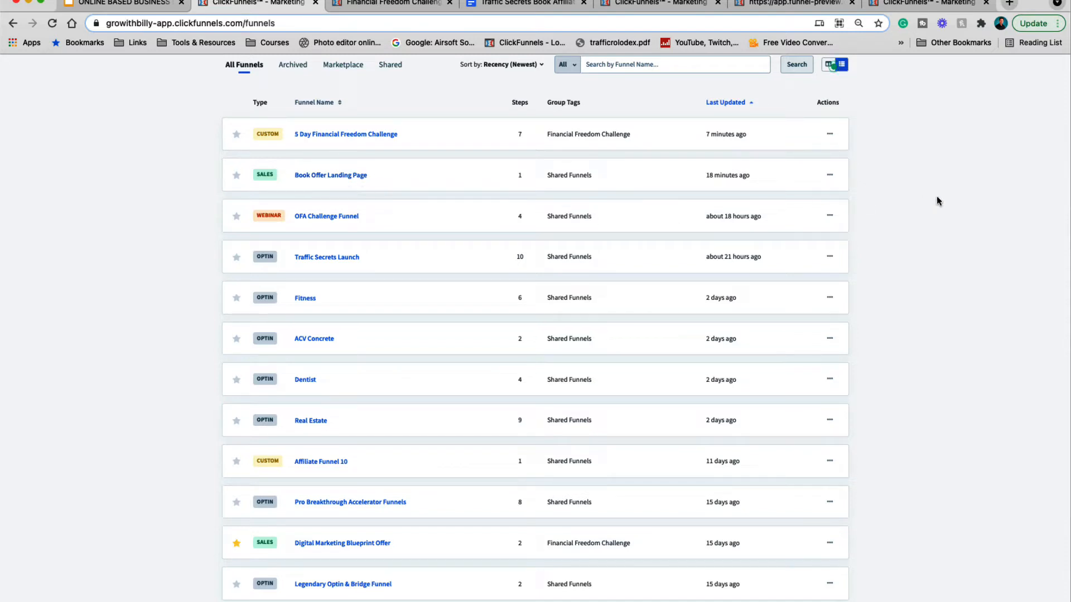
scroll(918, 185, up, 2)
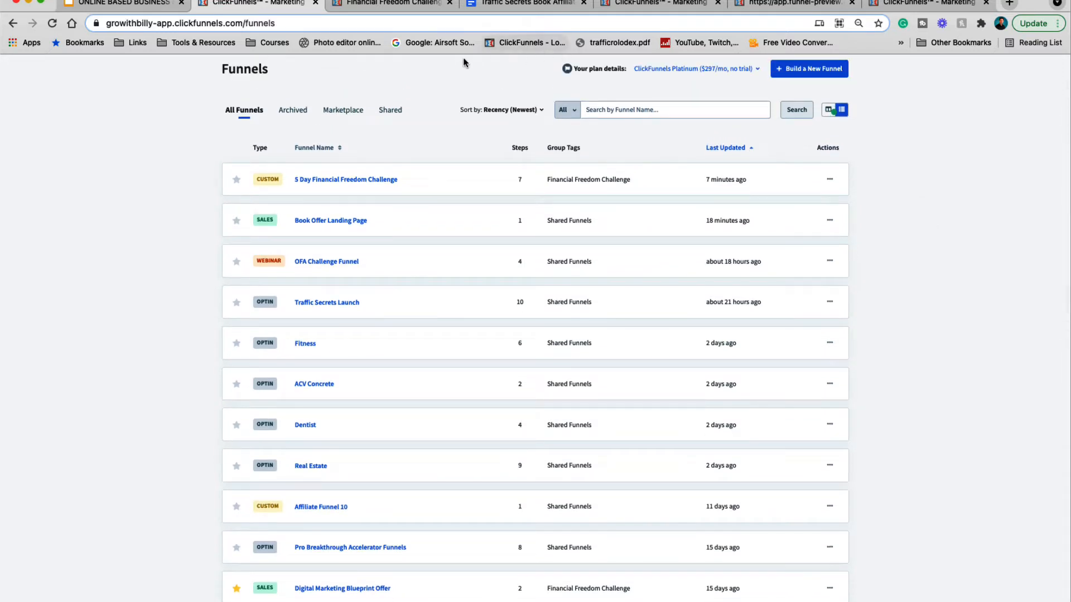
click(410, 3)
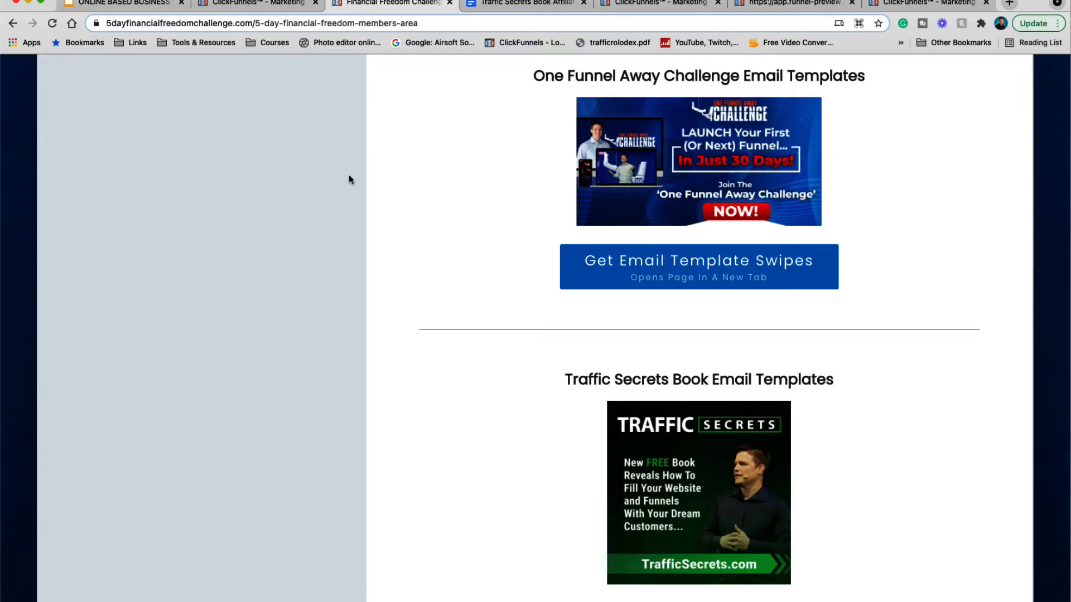
scroll(547, 333, down, 3)
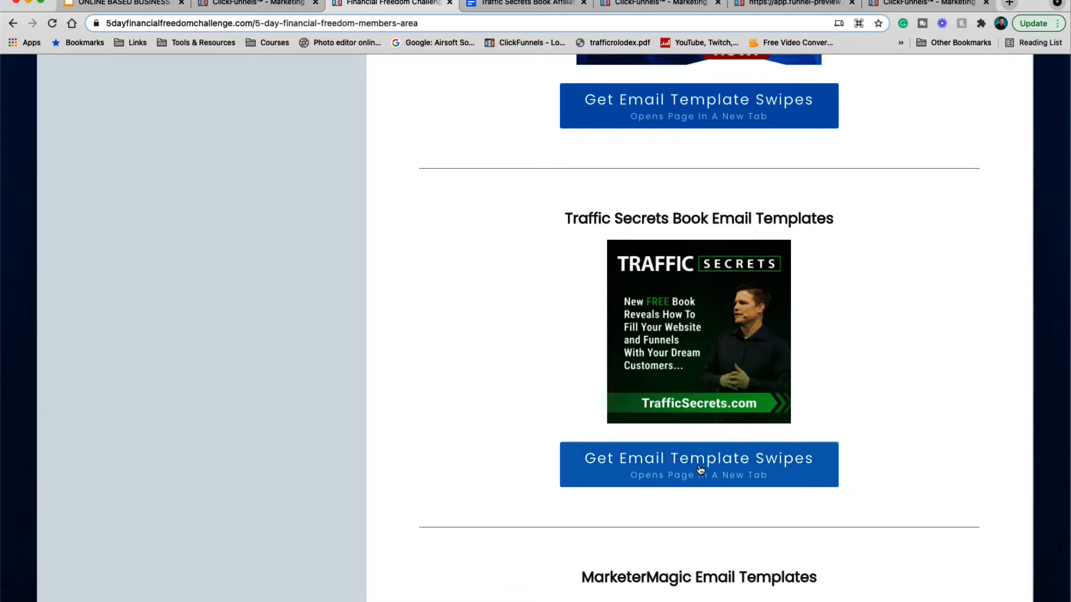
- Switch to the Traffic Secrets Book Affiliate Email Templates document in Google Docs and skim all its pages
click(532, 2)
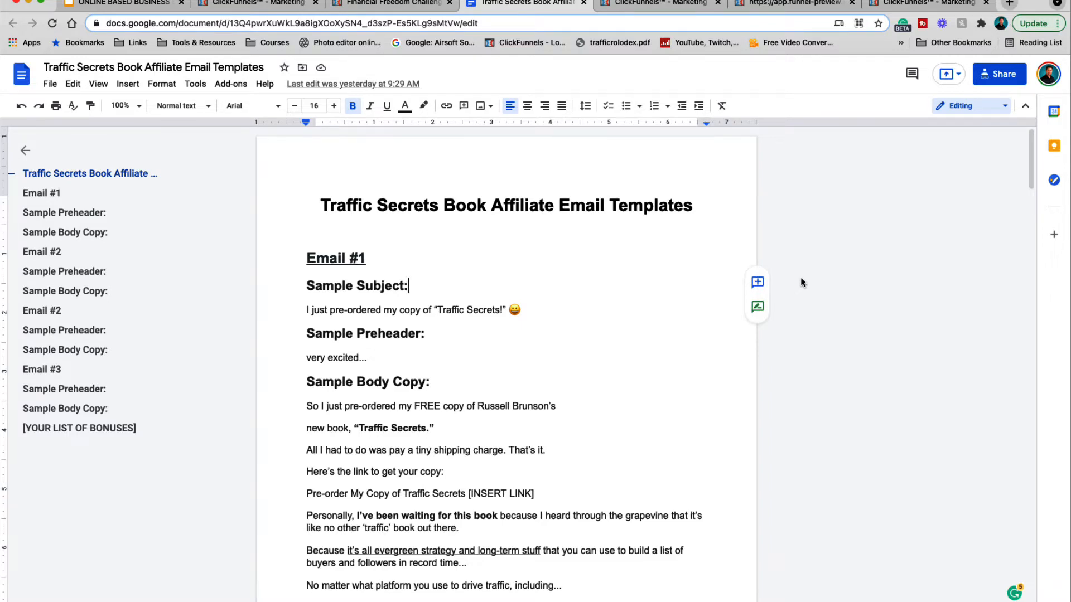
scroll(801, 276, down, 10)
scroll(801, 277, down, 15)
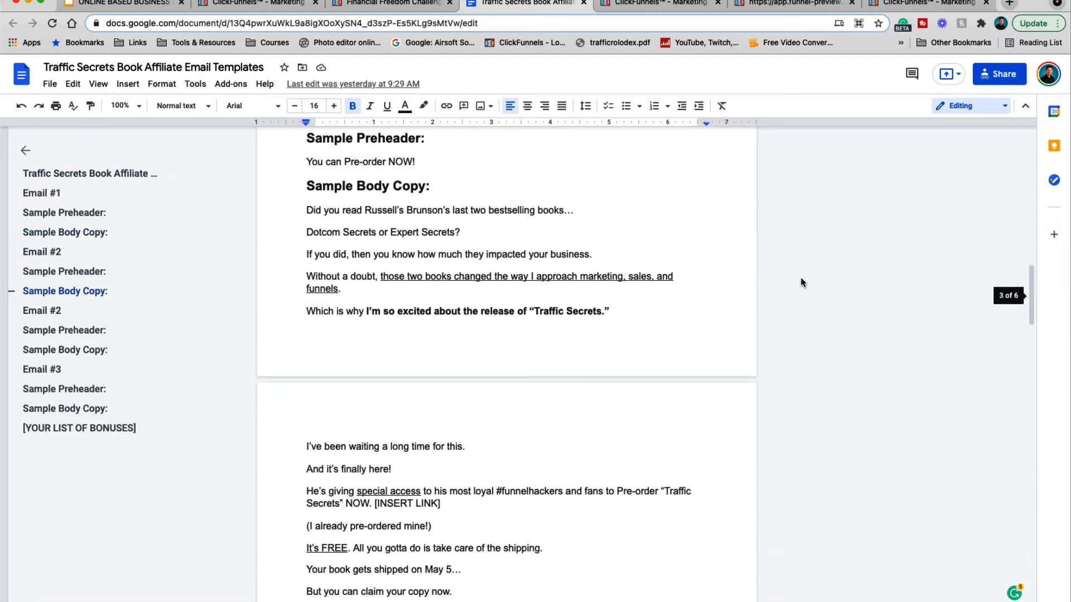
scroll(801, 281, down, 10)
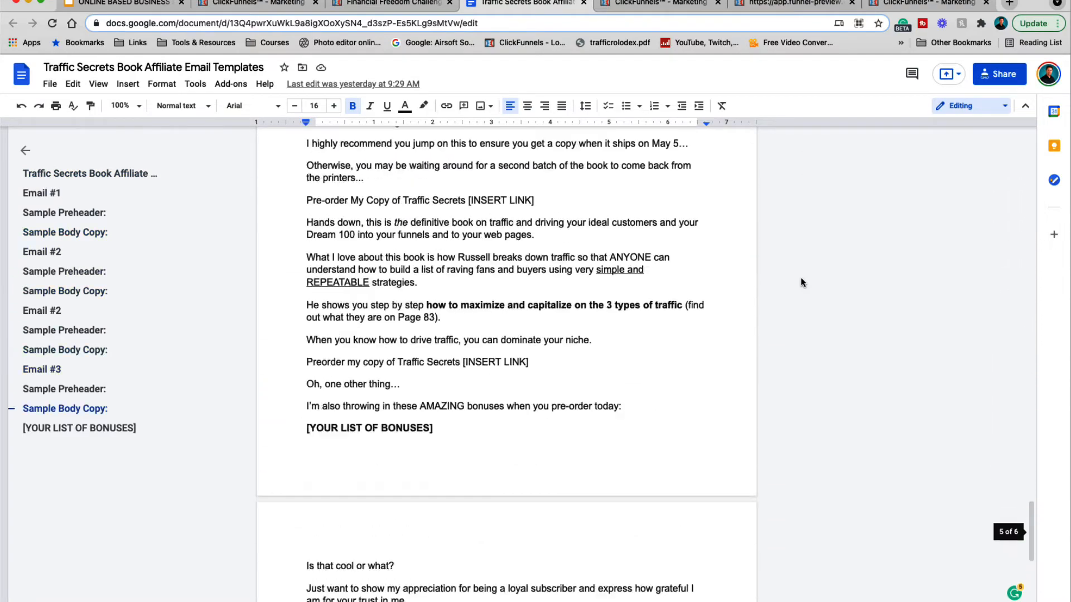
scroll(801, 282, up, 20)
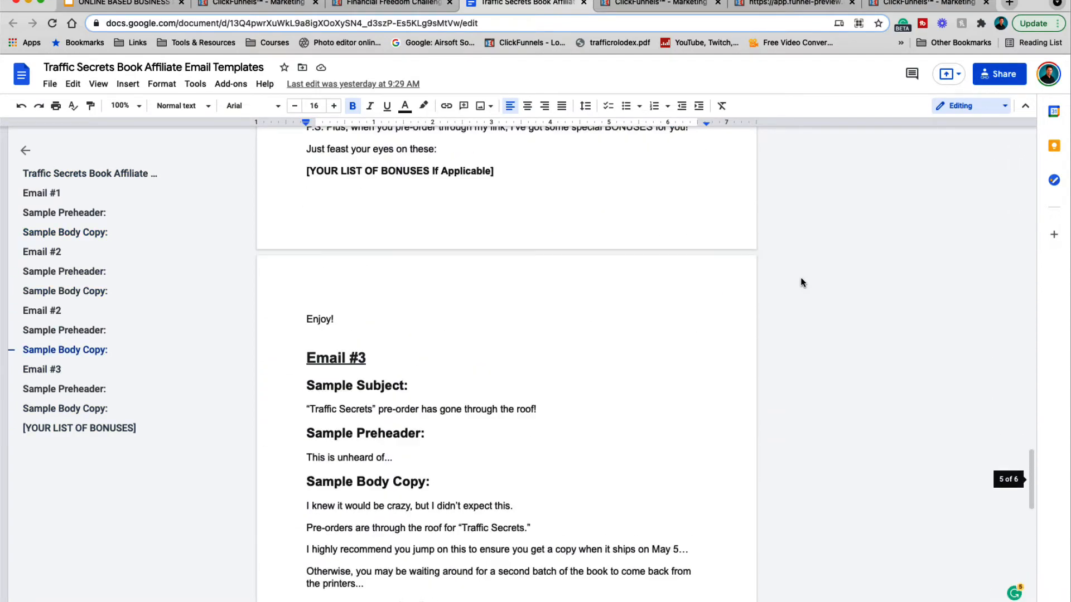
scroll(801, 283, up, 15)
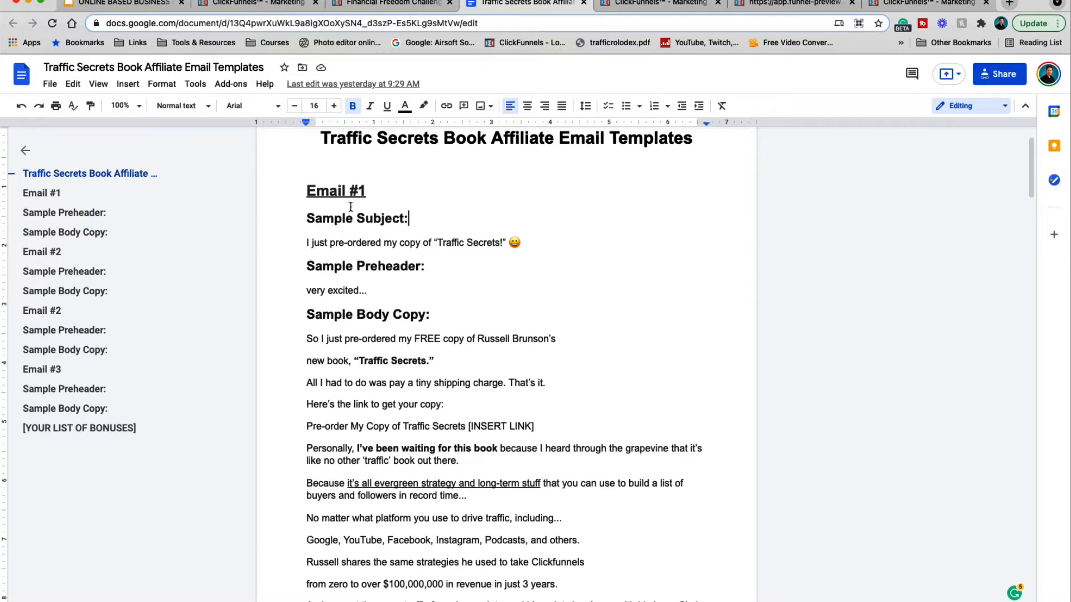
- Examine the sample subject, preheader and body copy of Email #1 in the templates document
drag(306, 243, 518, 240)
click(504, 286)
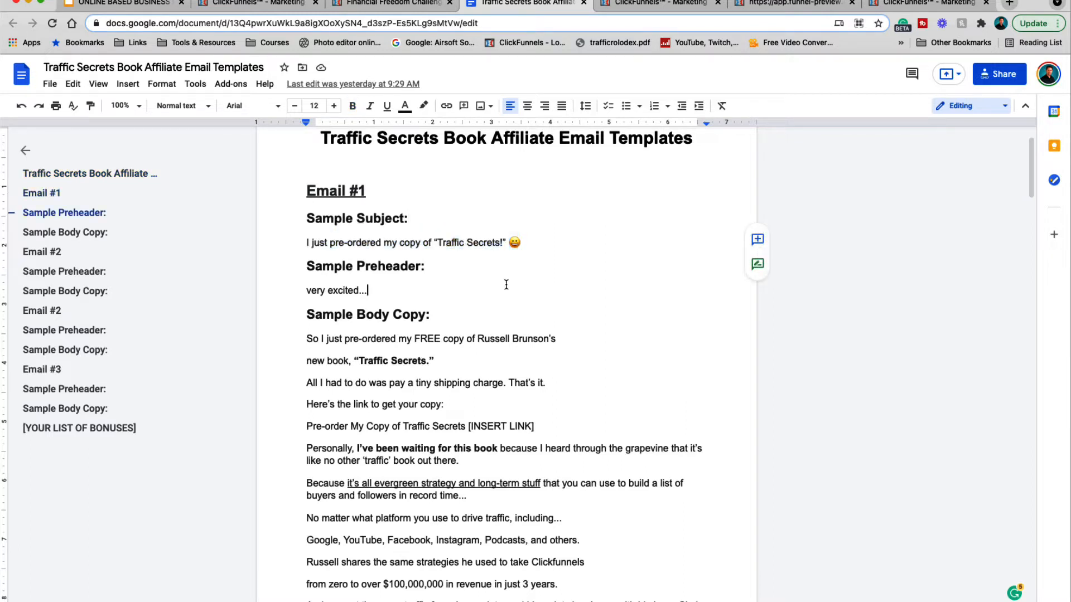
drag(368, 291, 297, 291)
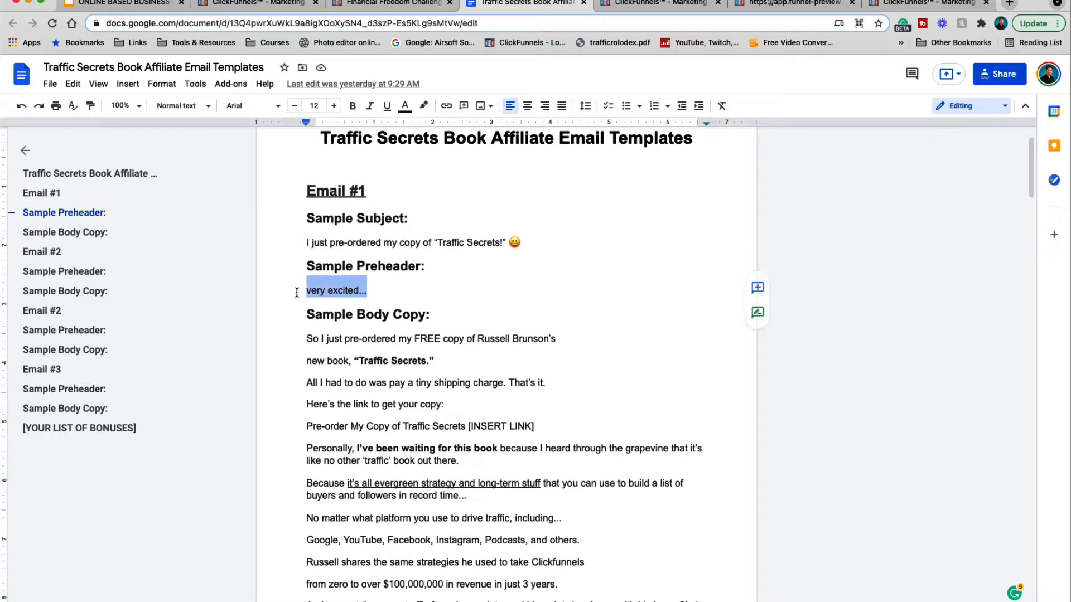
click(403, 361)
scroll(403, 361, down, 3)
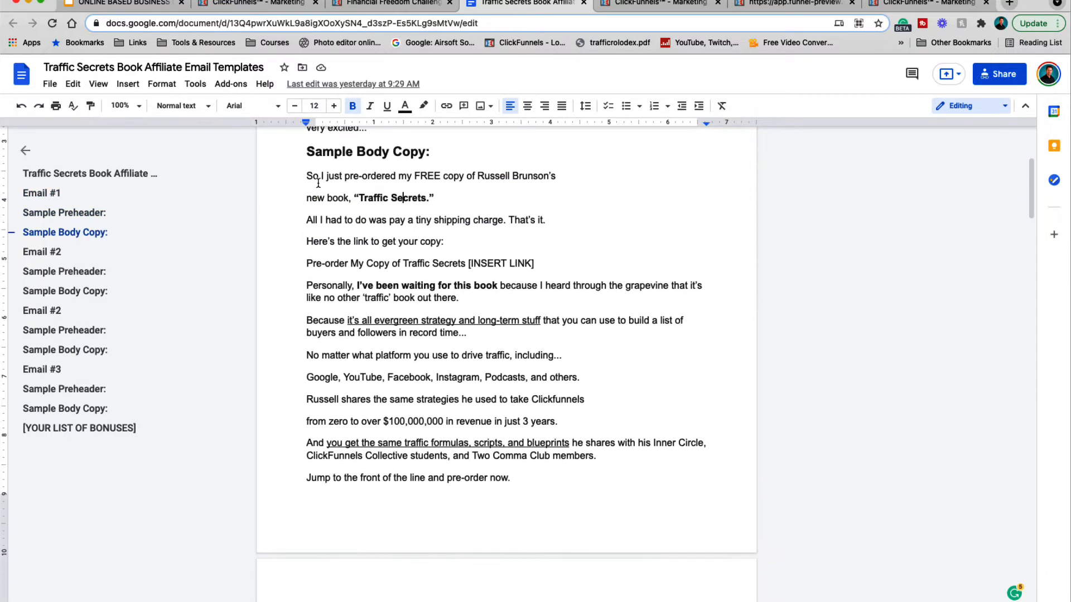
drag(306, 176, 385, 505)
click(567, 375)
scroll(590, 248, up, 10)
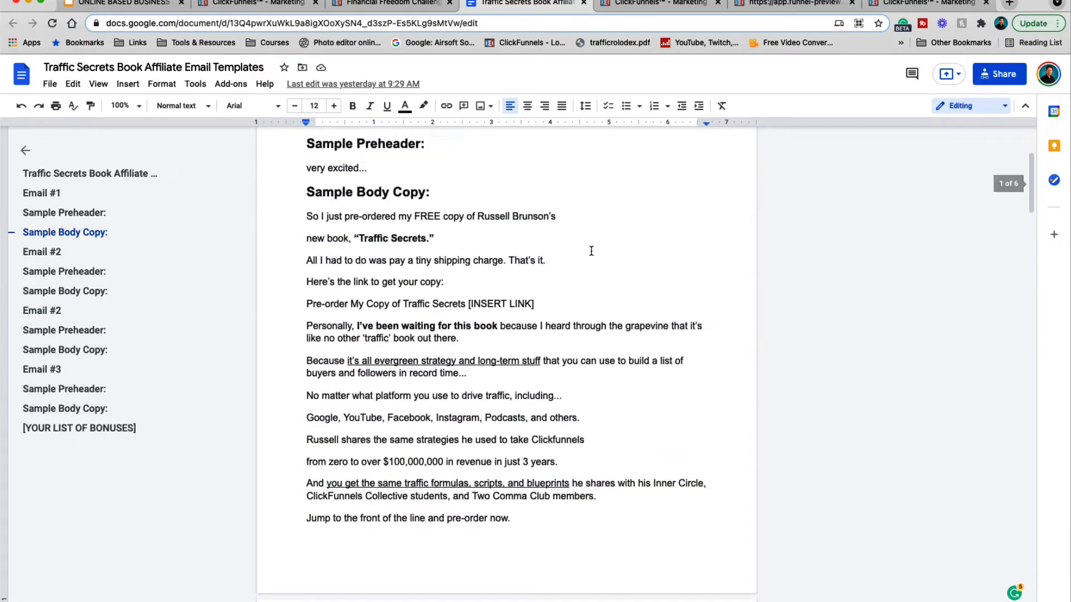
- Review the rest of the email sequence in the document, from Email #2 through Email #3 and its closing lines
scroll(591, 251, down, 15)
scroll(591, 251, down, 15)
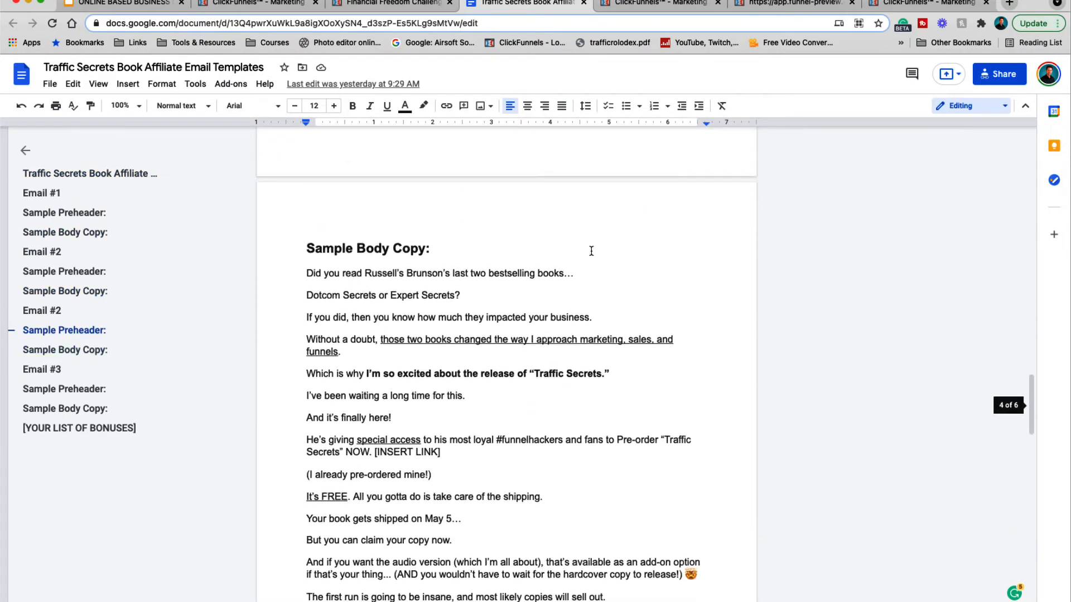
scroll(591, 251, up, 10)
scroll(554, 270, down, 1)
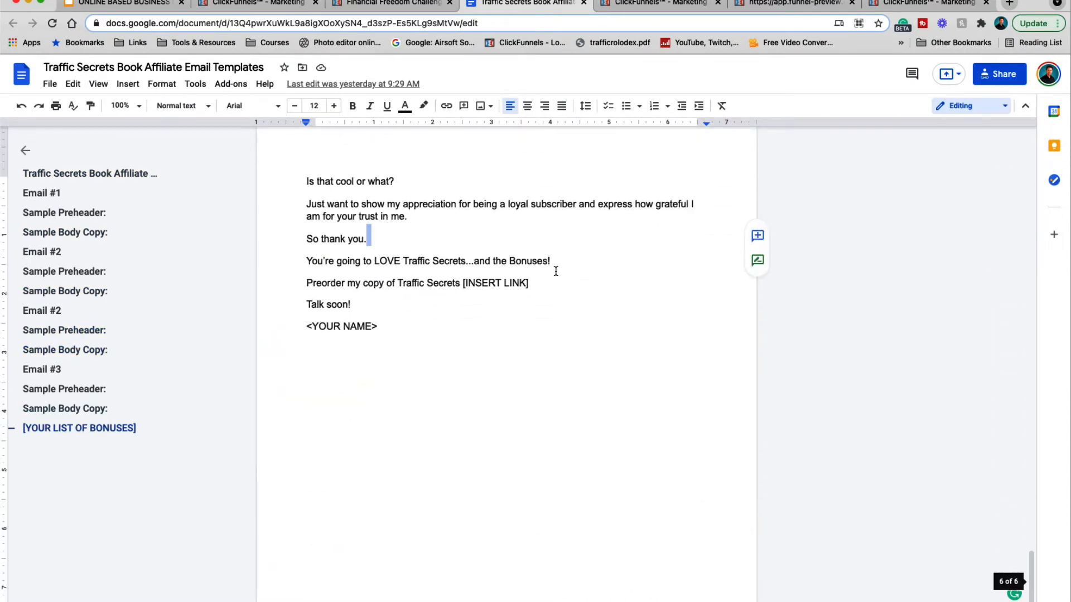
scroll(556, 271, up, 10)
scroll(555, 271, up, 15)
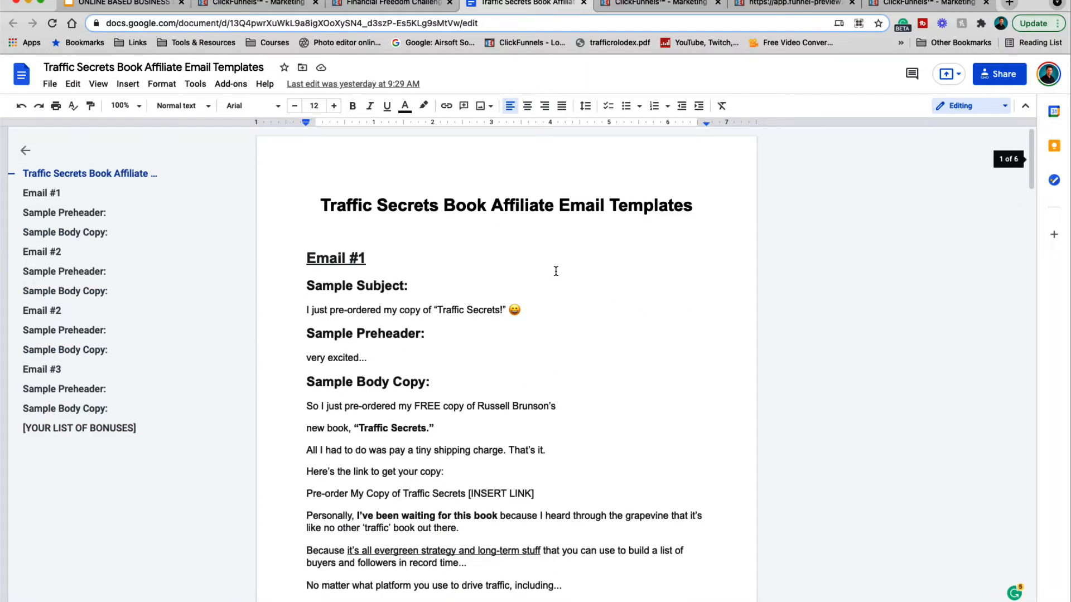
scroll(555, 271, down, 15)
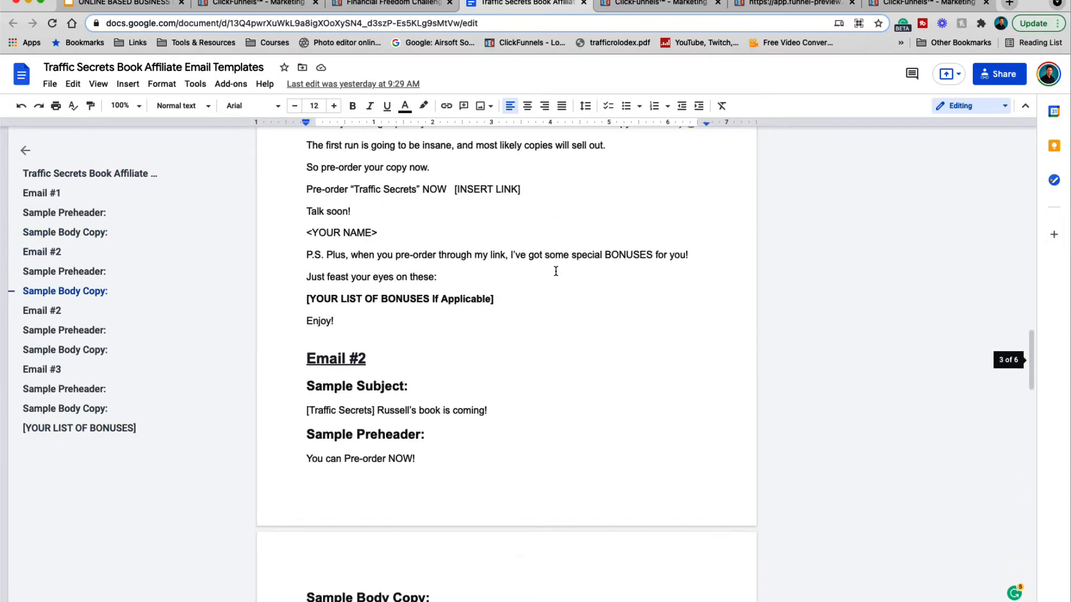
scroll(554, 270, down, 10)
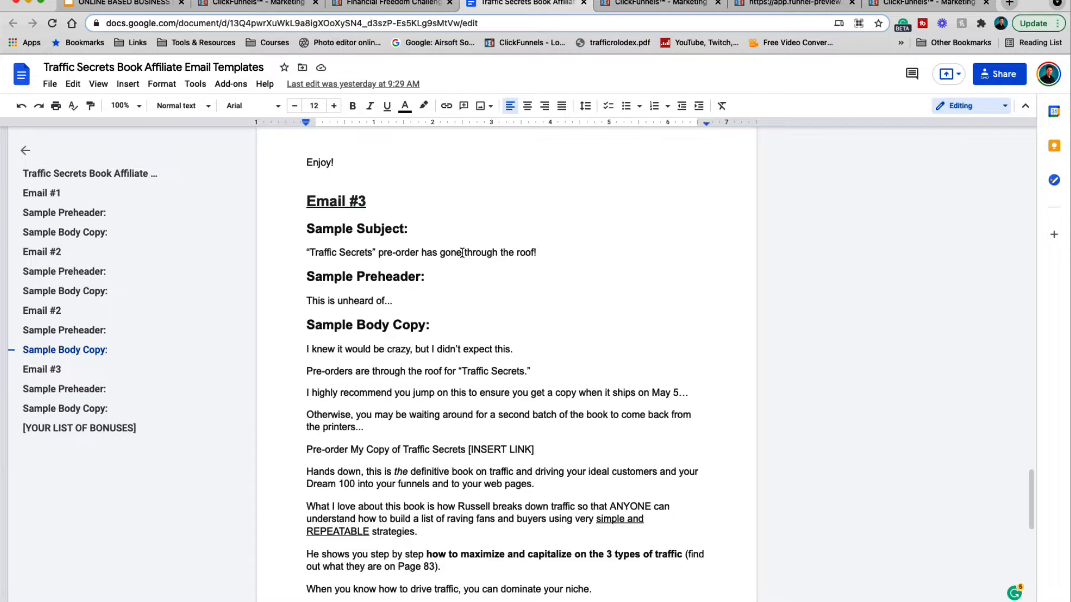
scroll(585, 293, up, 20)
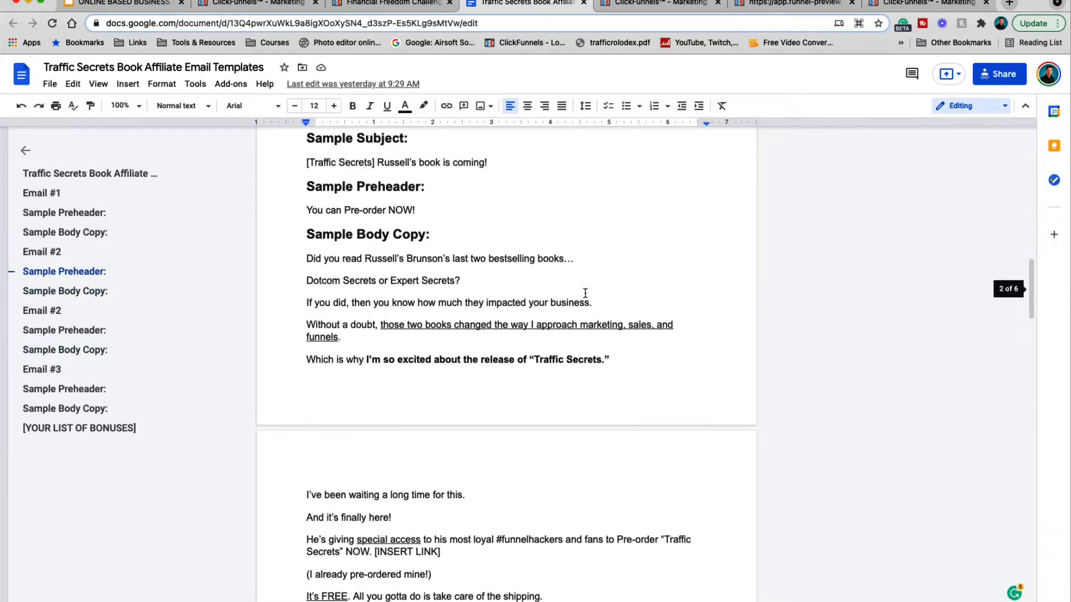
scroll(585, 294, up, 15)
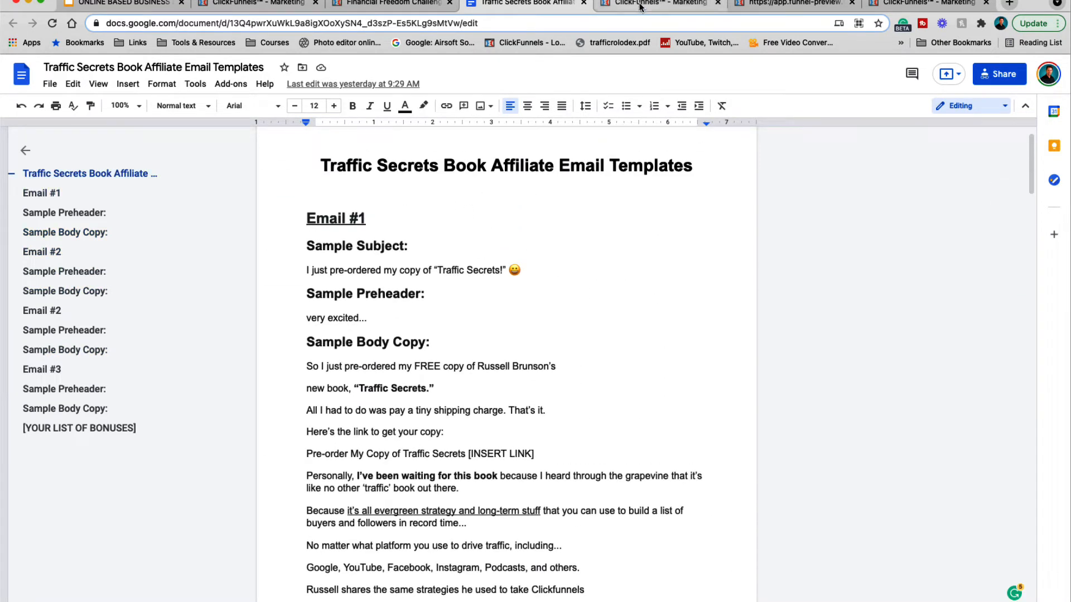
- View the Book Offer Landing Page funnel's overview in ClickFunnels and return to the list of all funnels
click(393, 2)
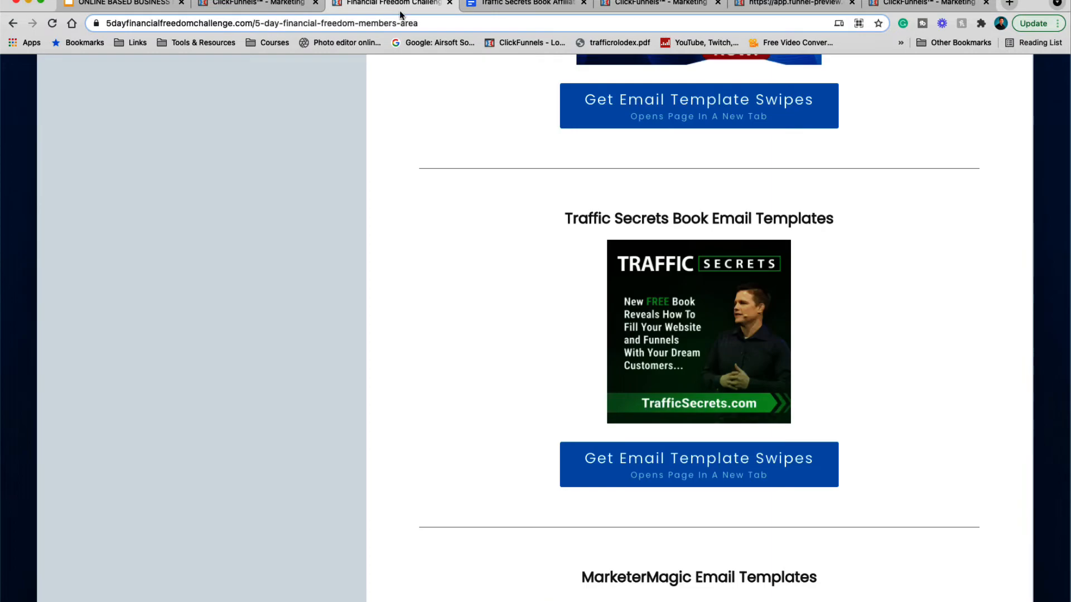
click(257, 3)
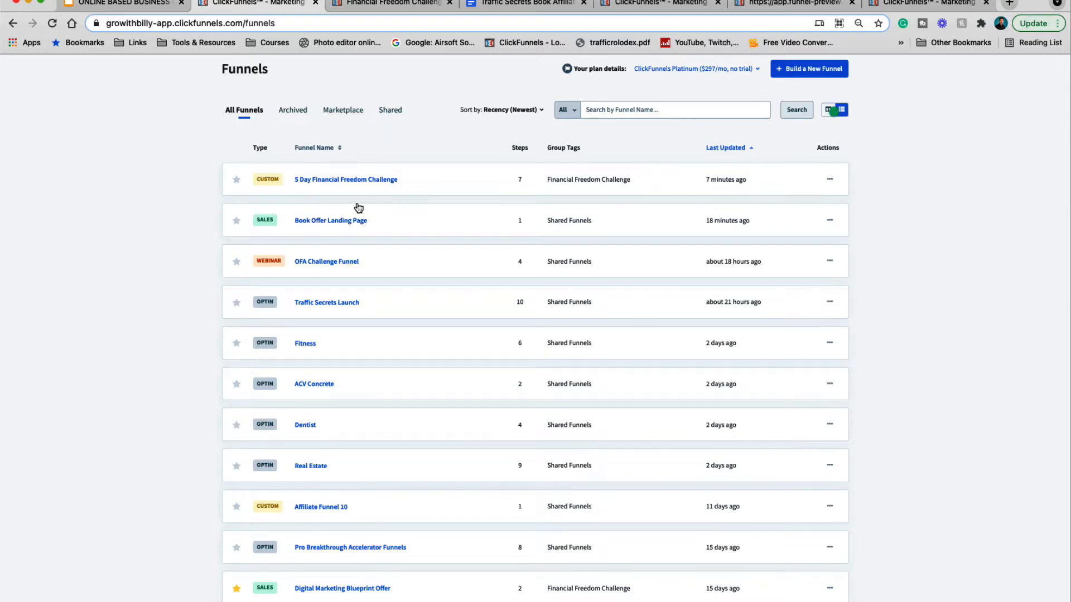
click(661, 6)
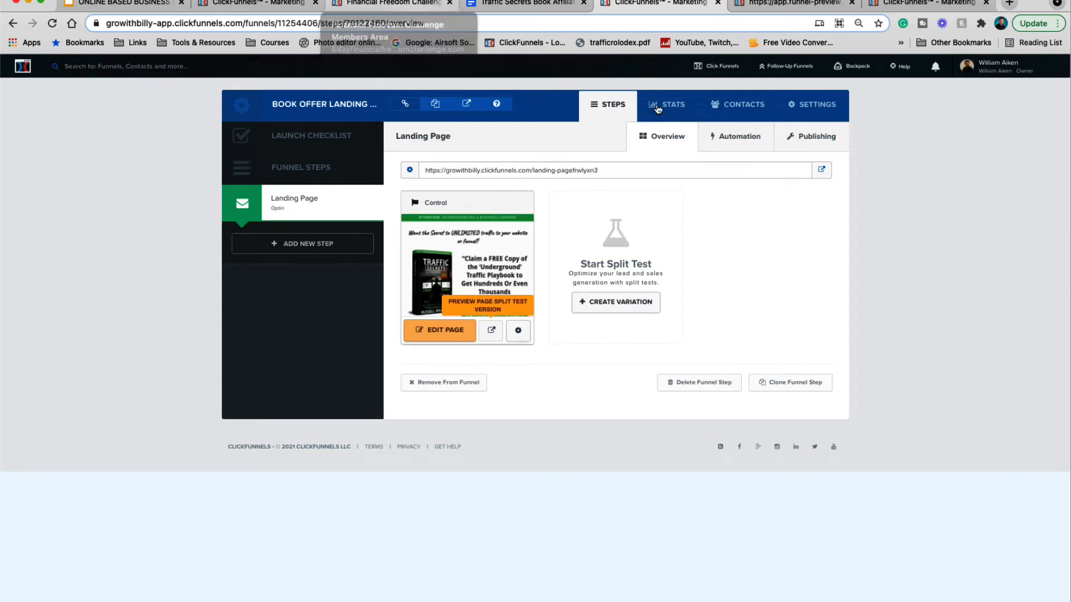
mouse_move(781, 72)
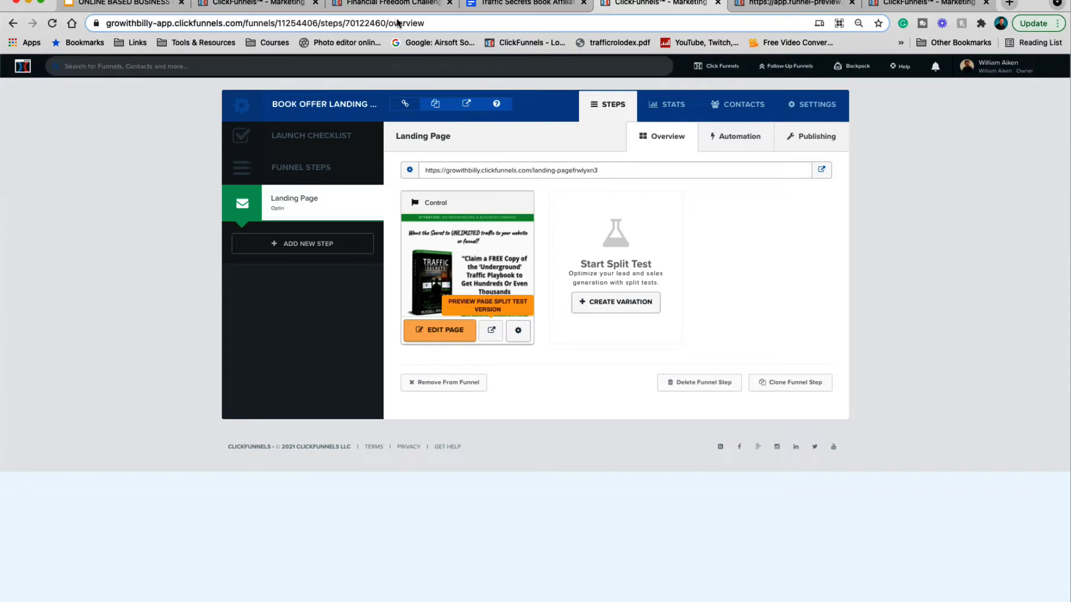
click(391, 3)
click(266, 2)
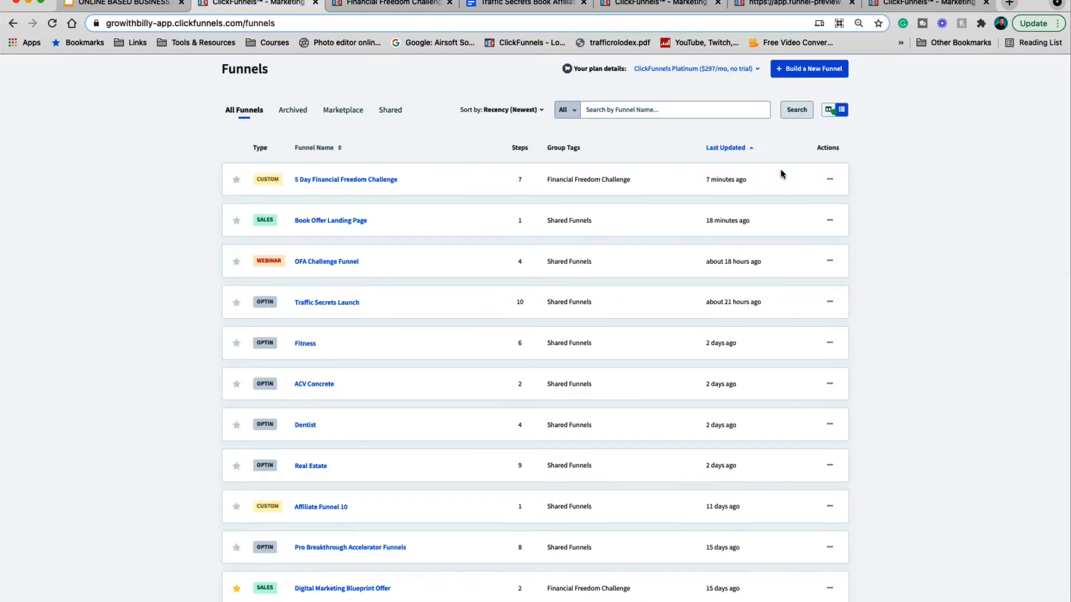
- Open the Email Lists page of the Follow-Up Funnels section
mouse_move(782, 72)
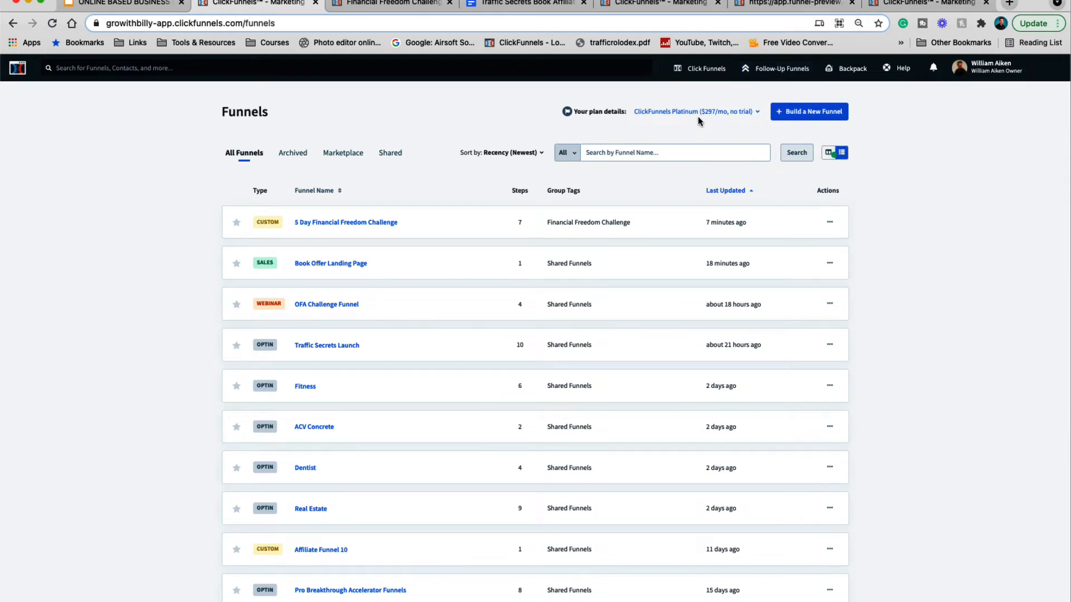
mouse_move(717, 119)
click(780, 70)
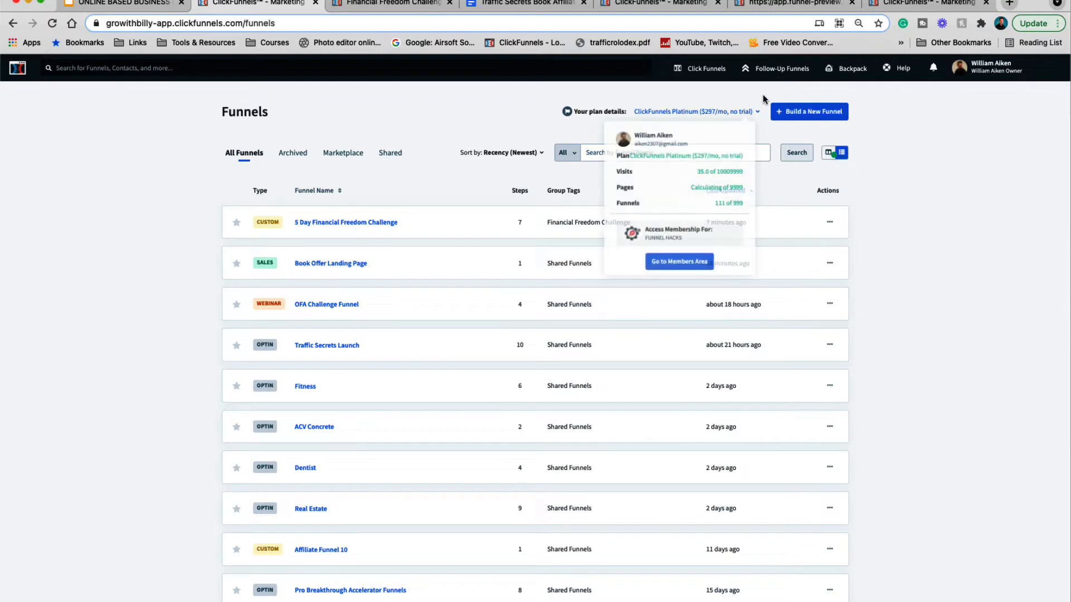
mouse_move(776, 77)
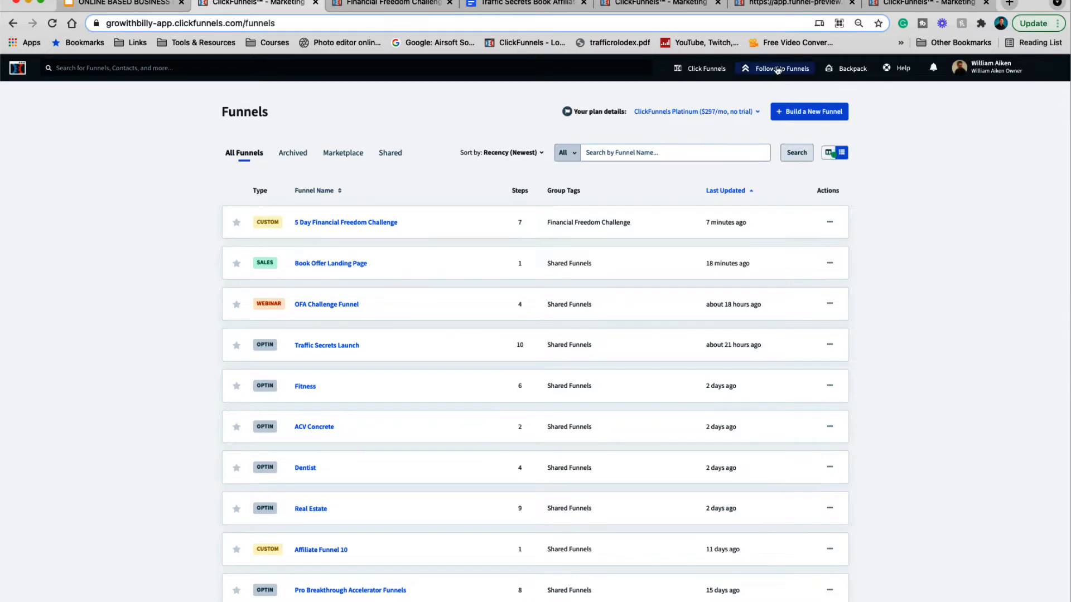
mouse_move(780, 69)
click(782, 69)
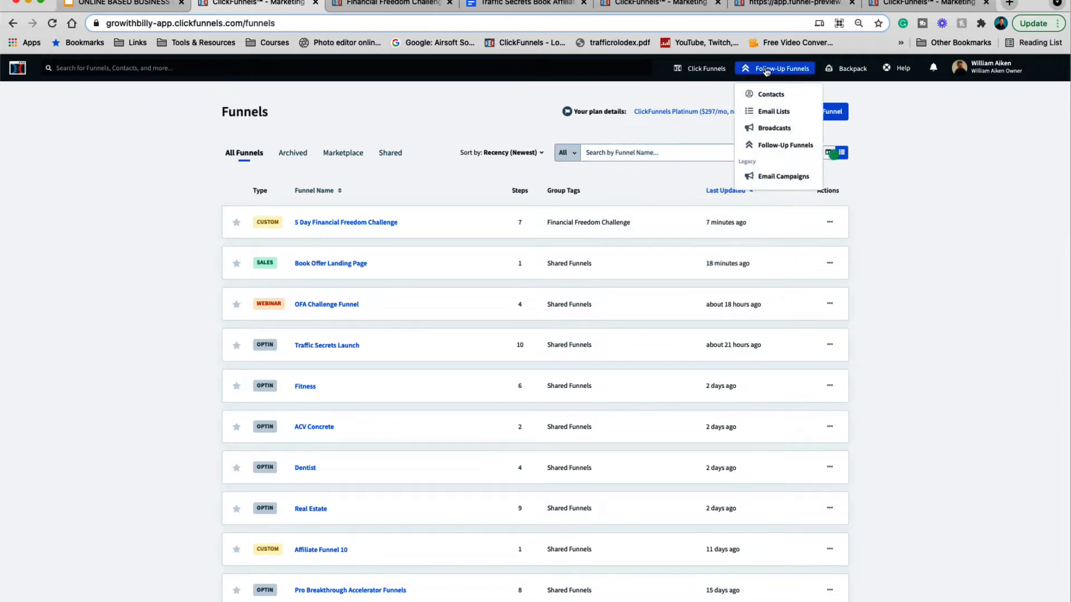
click(772, 115)
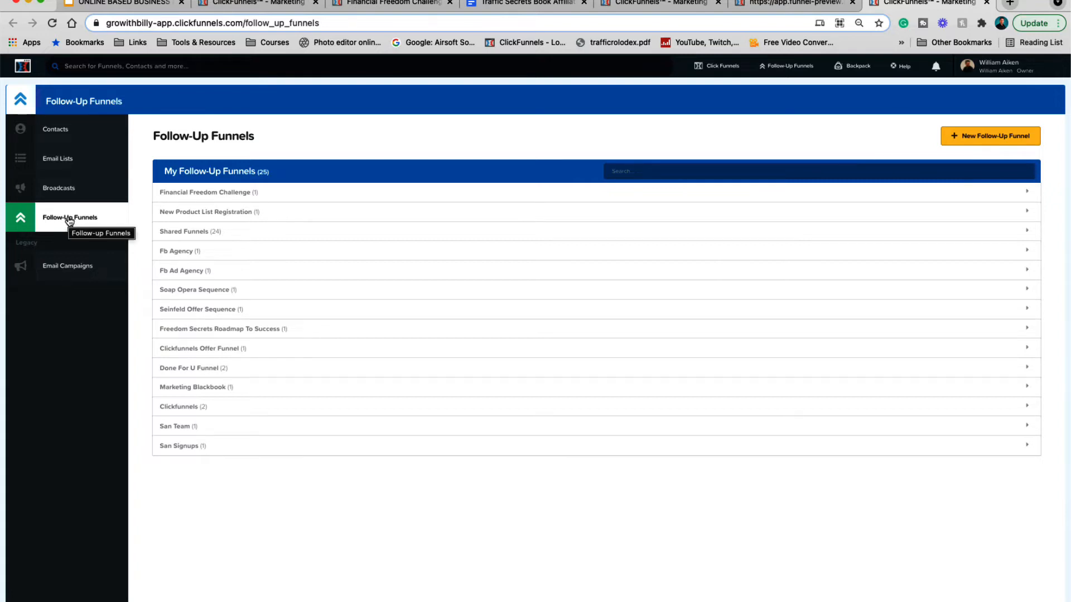
click(62, 166)
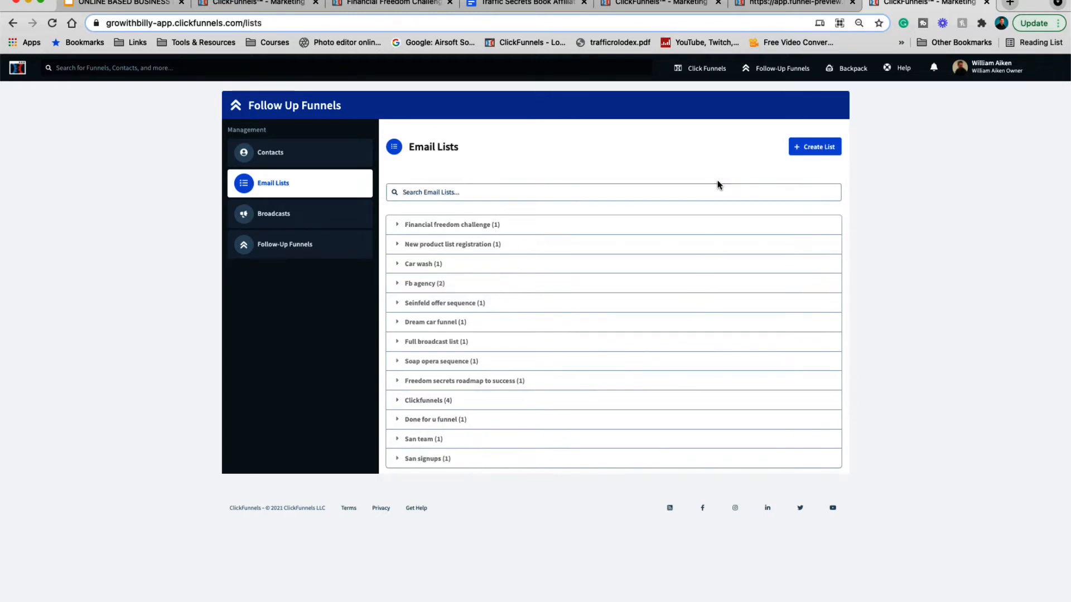
- Create a new email list named Traffic Secrets List with the group tag SAN Signups
click(824, 149)
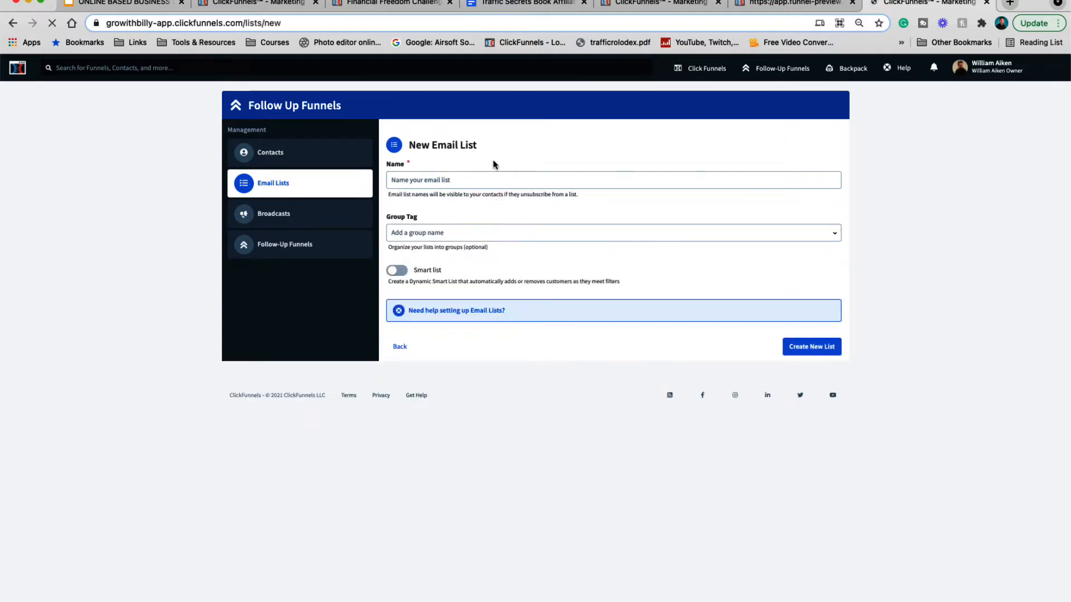
click(427, 178)
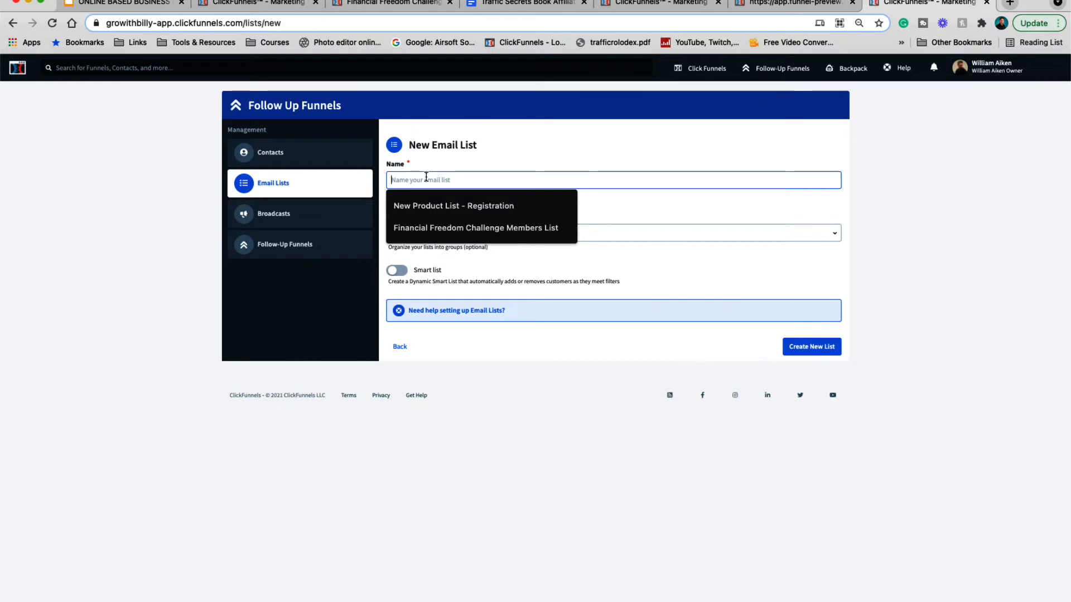
text(Tra)
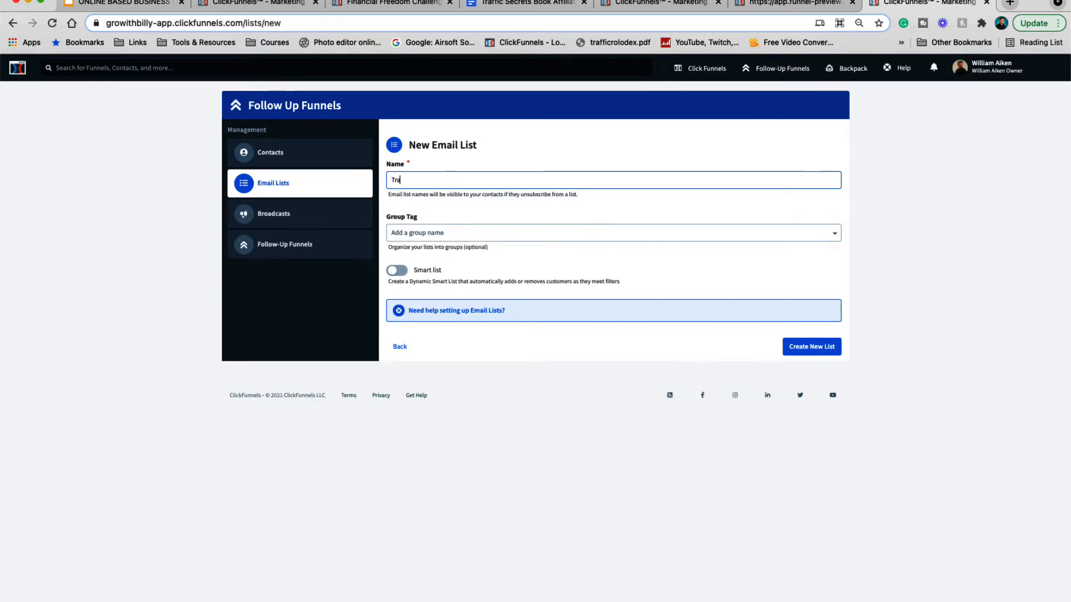
text(ffic Secrets)
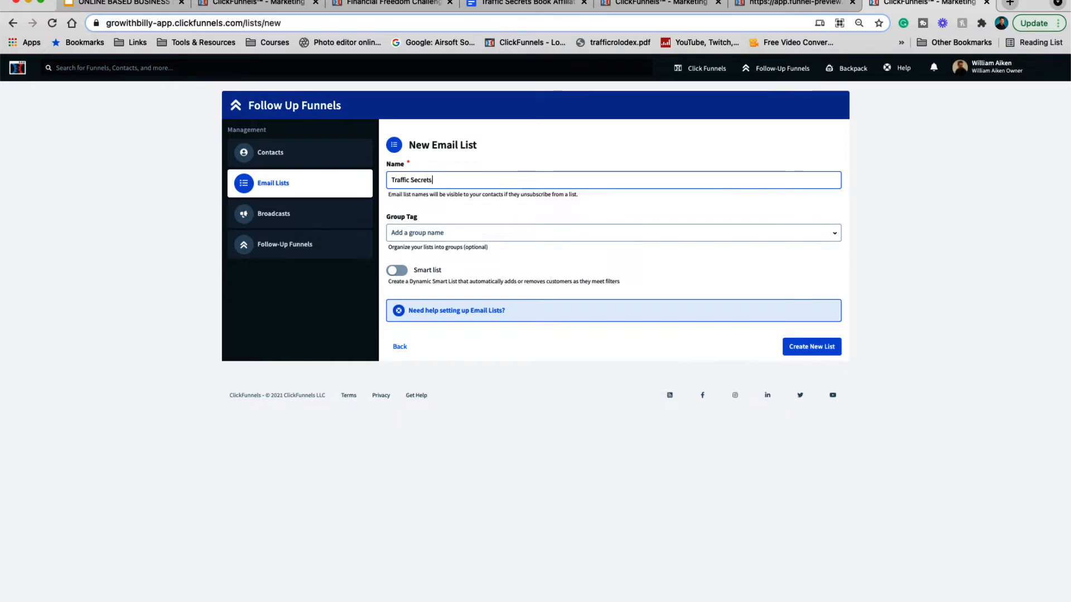
text( List)
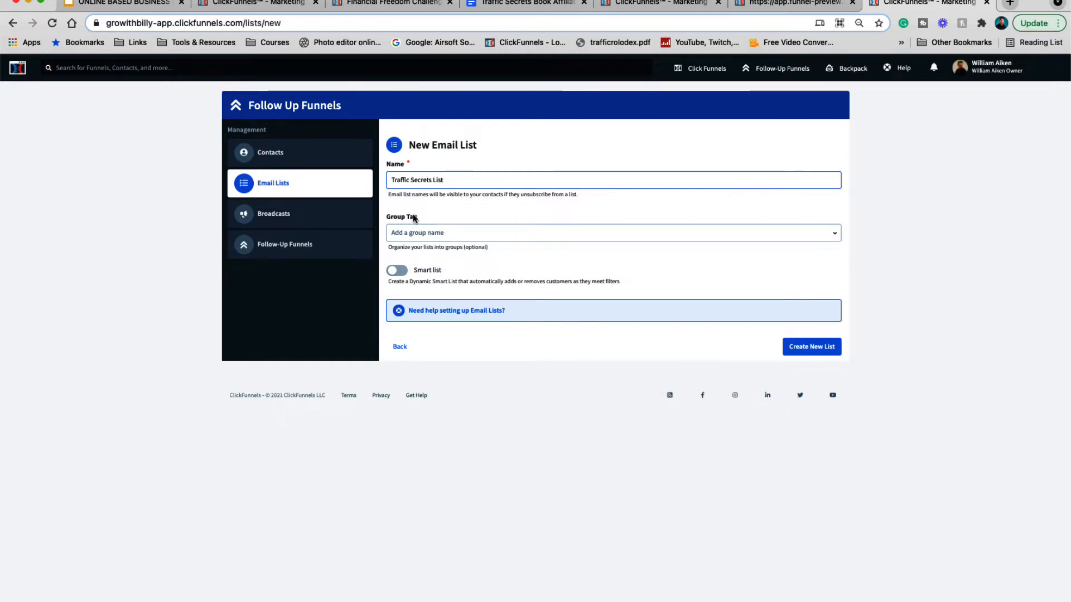
click(425, 233)
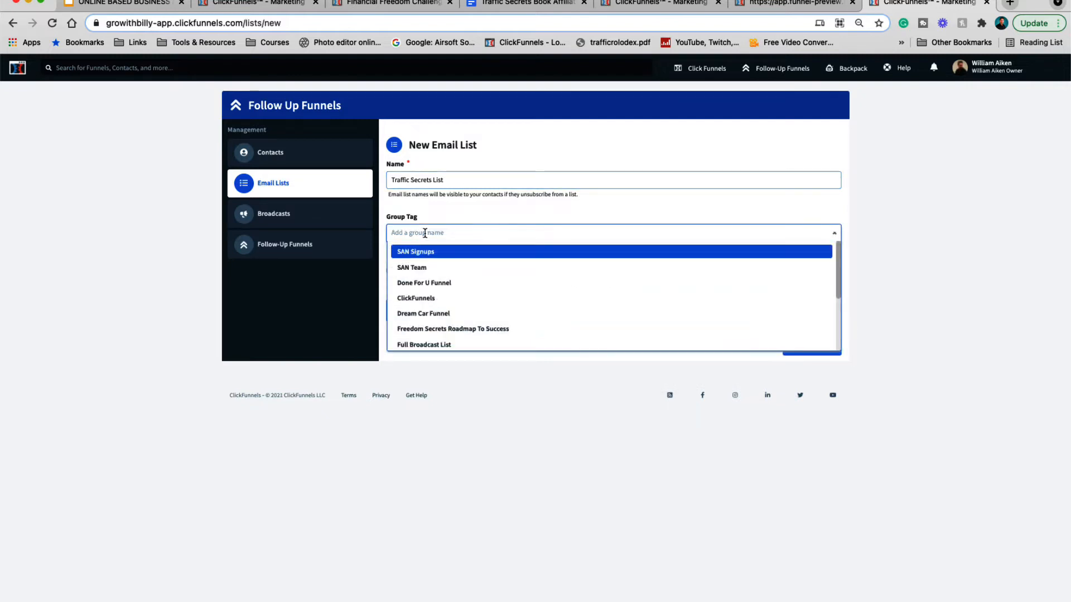
key(Return)
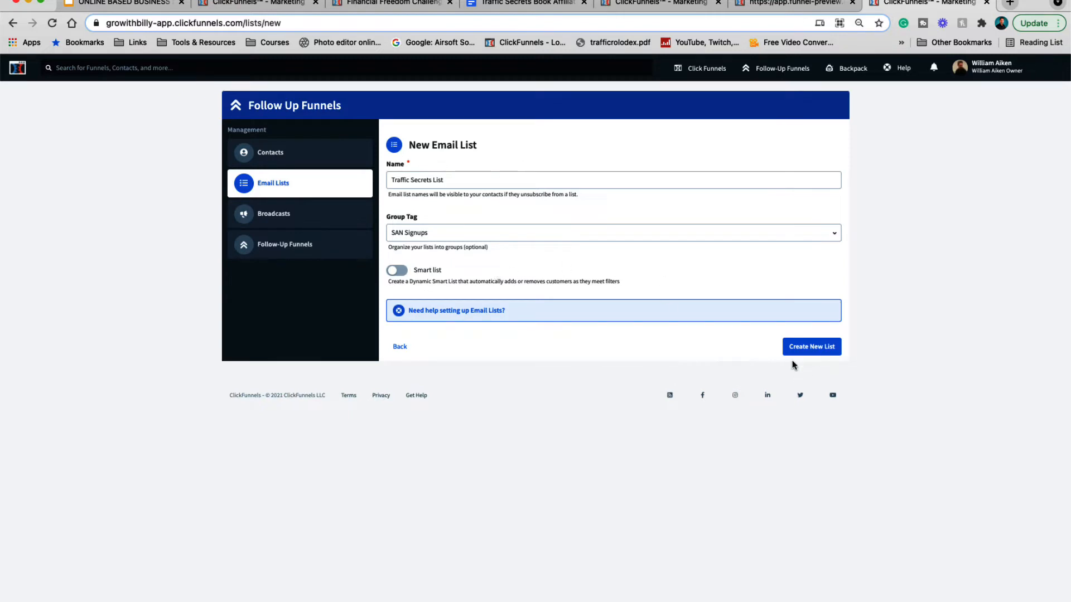
click(816, 345)
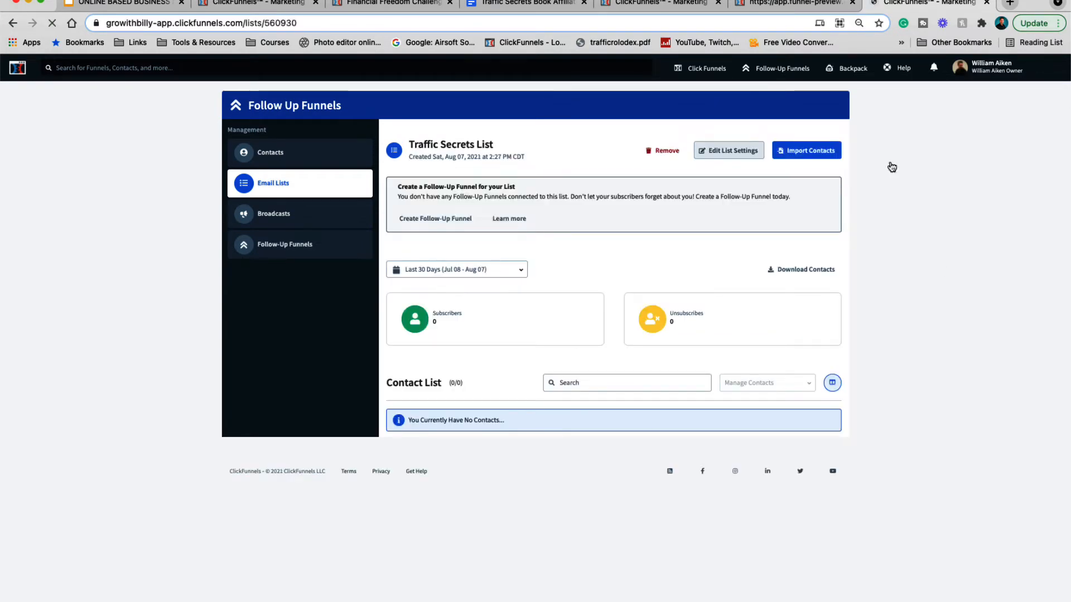
- View the email opt-in popup in the Traffic Secrets landing page preview and return to the new email list's page
click(811, 3)
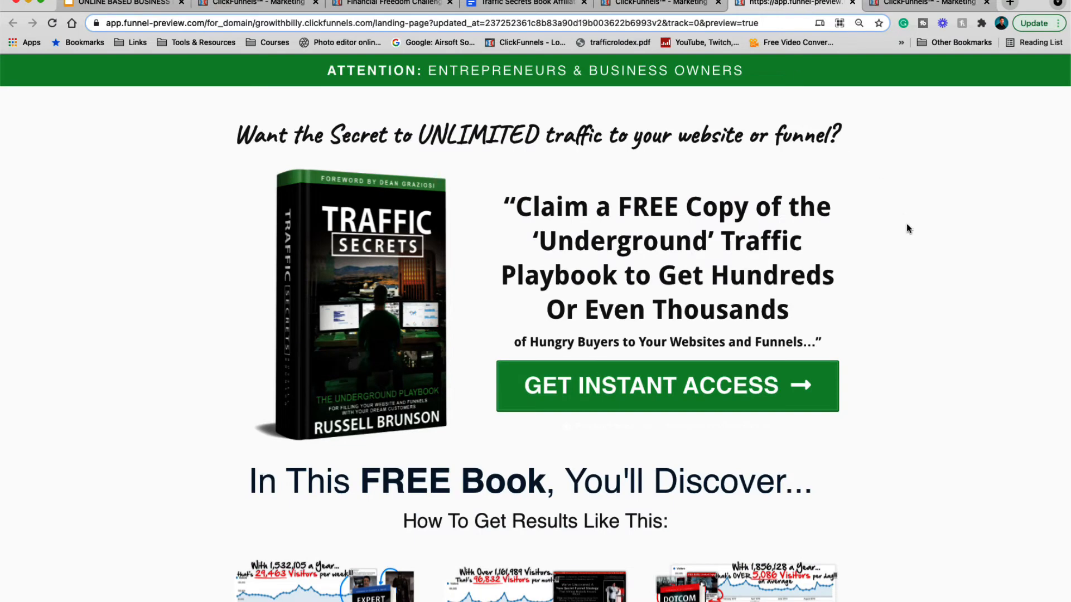
click(674, 394)
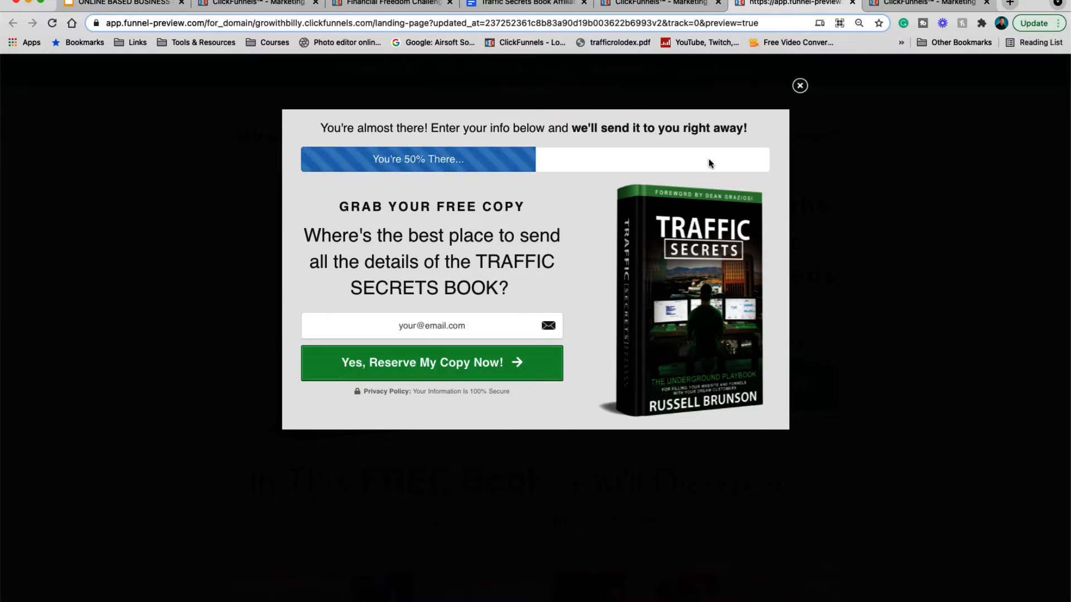
click(929, 6)
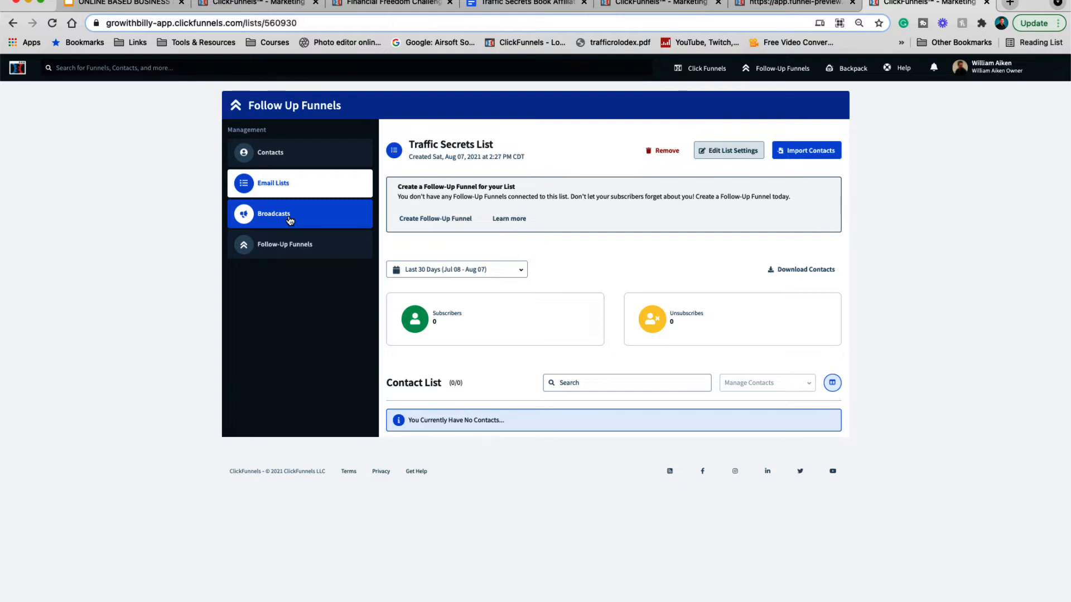
- Create a follow-up funnel named Traffic Secrets Followup with a new group tag Traffic Secrets Demo and sending to all existing contacts turned off
click(282, 250)
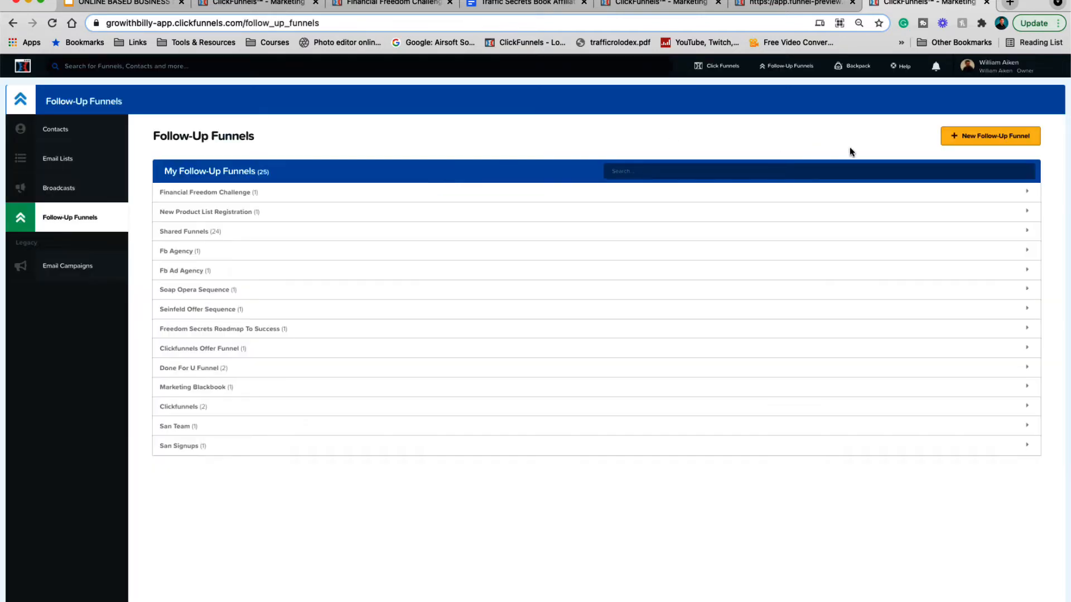
click(1002, 140)
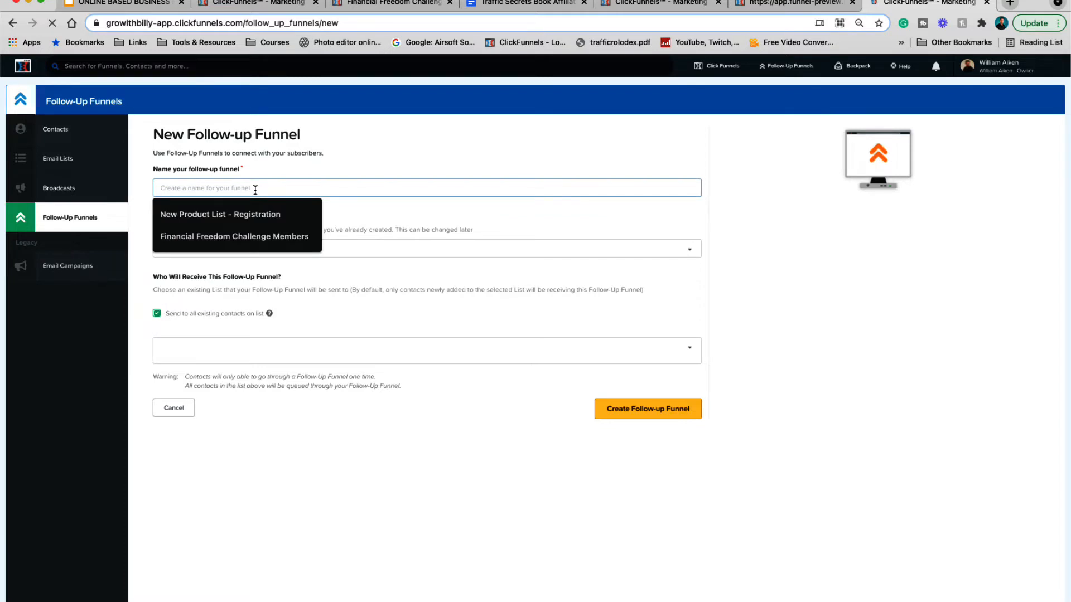
text(Traffic Secrets Followup)
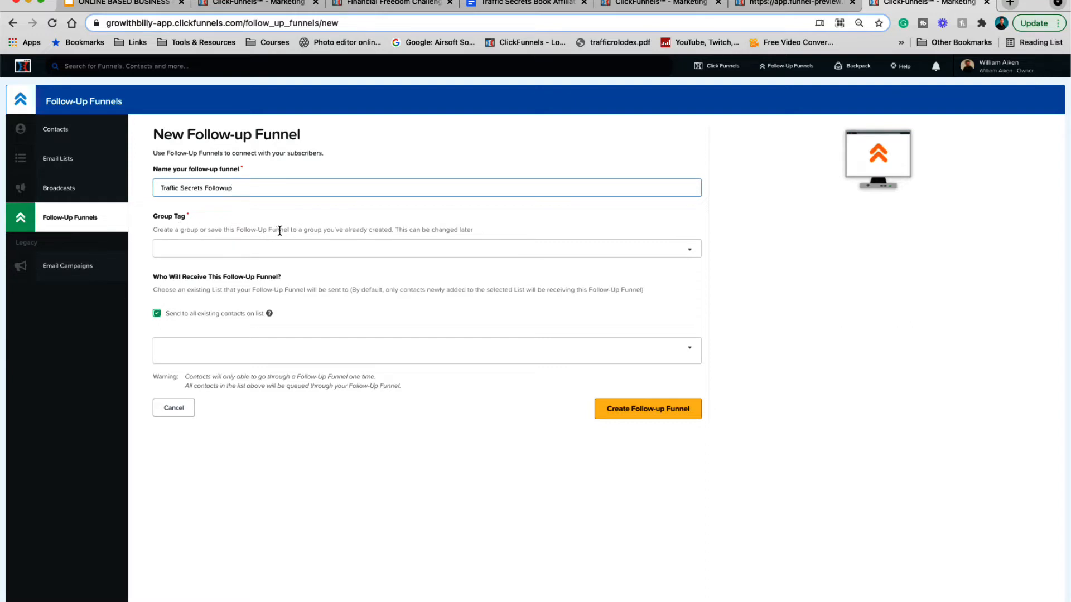
click(207, 252)
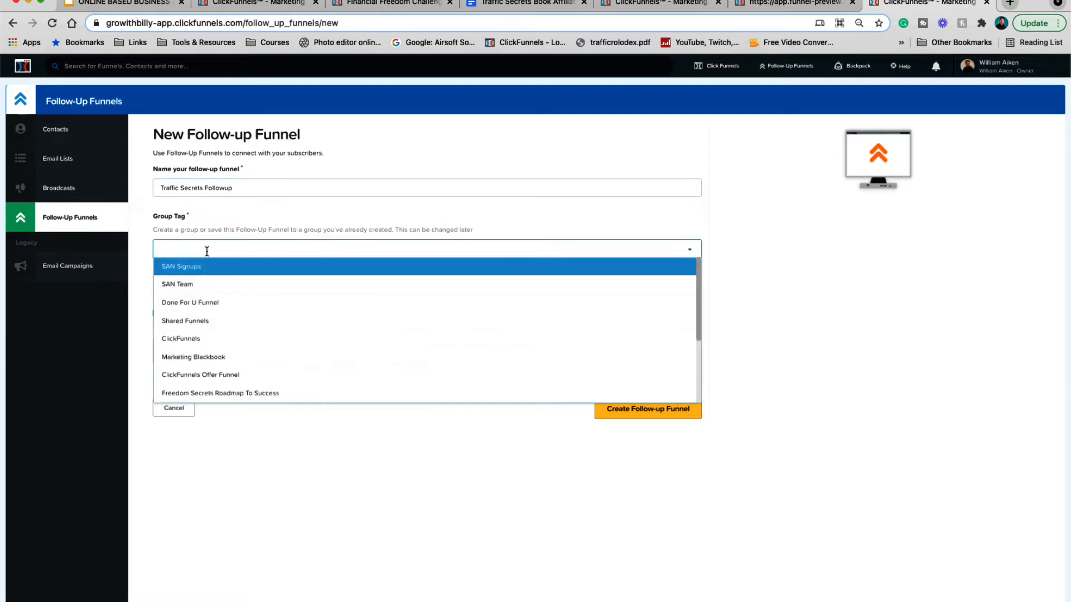
text(Traffic Secrets Demo)
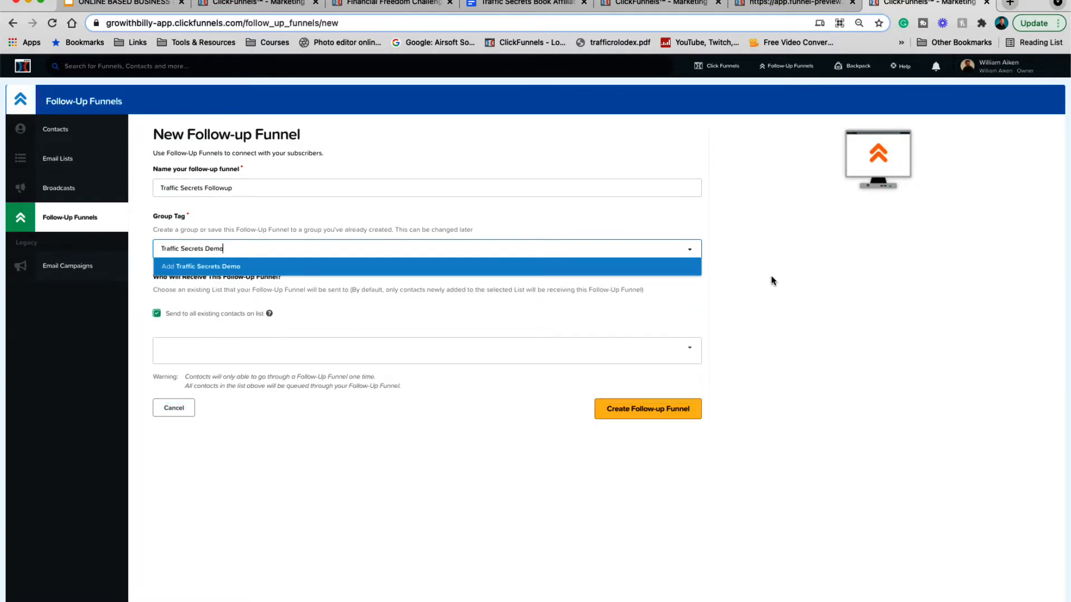
key(Return)
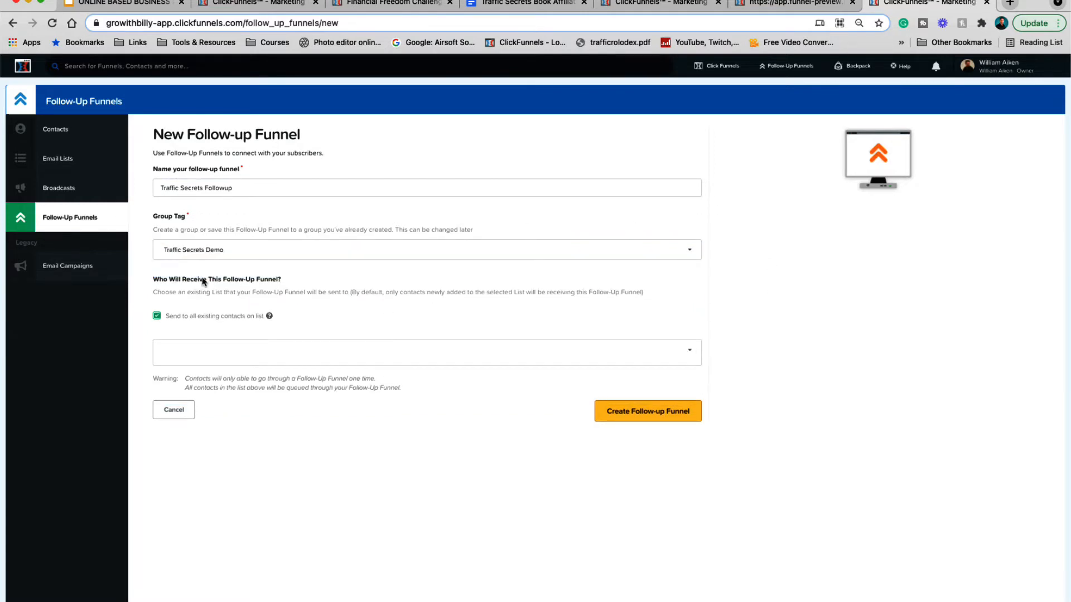
click(158, 317)
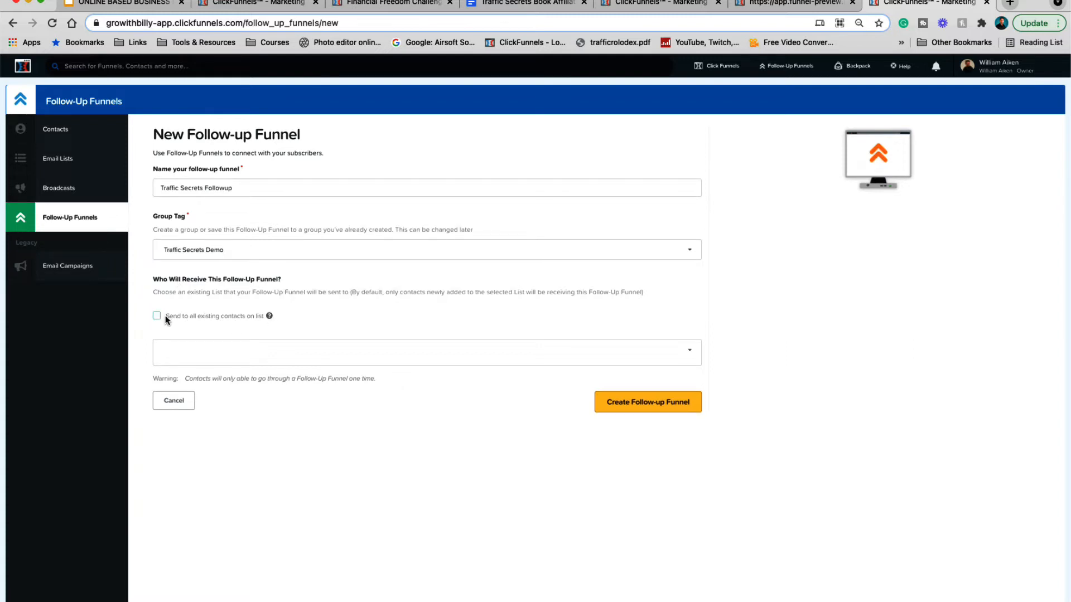
click(657, 403)
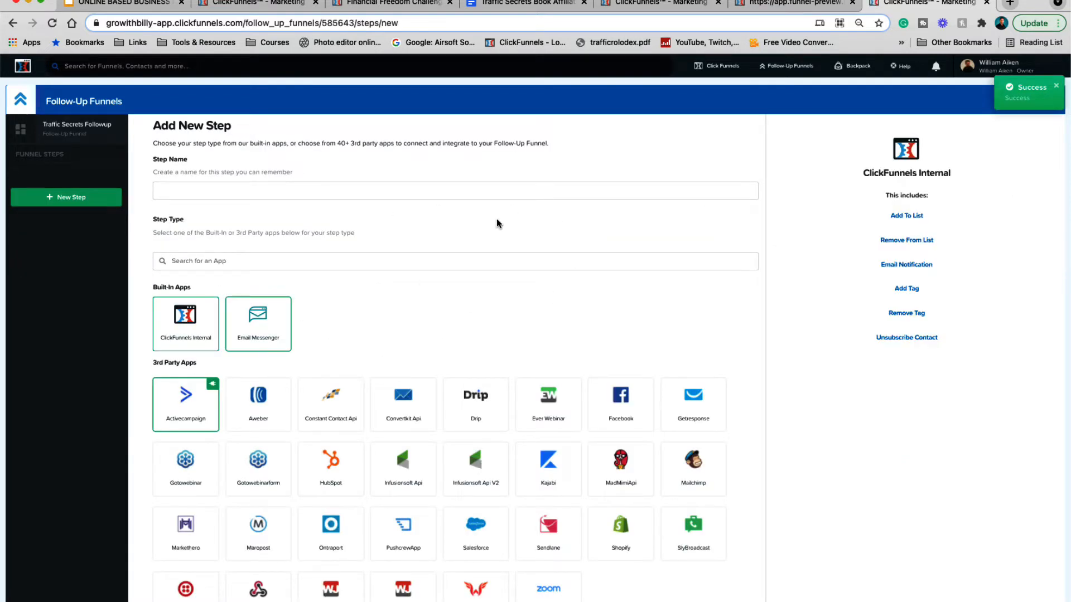
- Add a ClickFunnels Internal step named Welcome Step To New List to the follow-up funnel
click(189, 191)
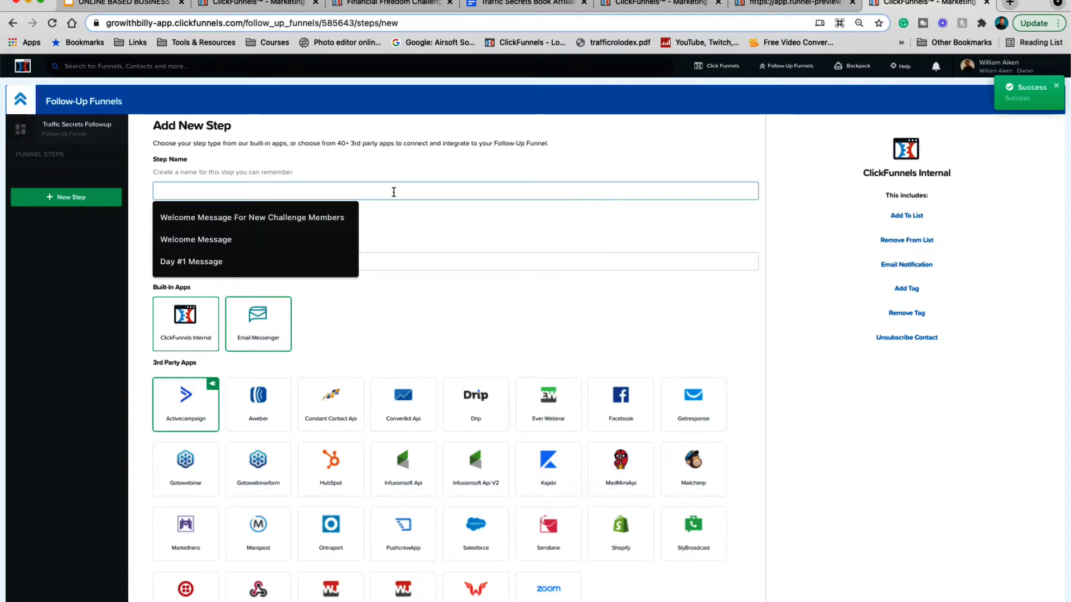
text(Welcome Step To New List)
click(420, 226)
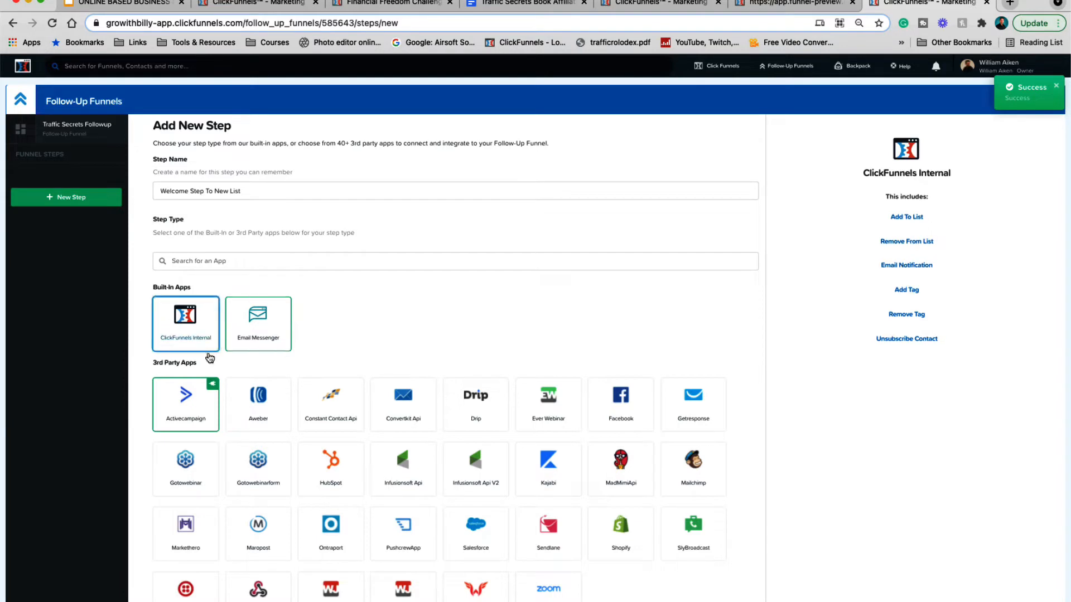
click(165, 308)
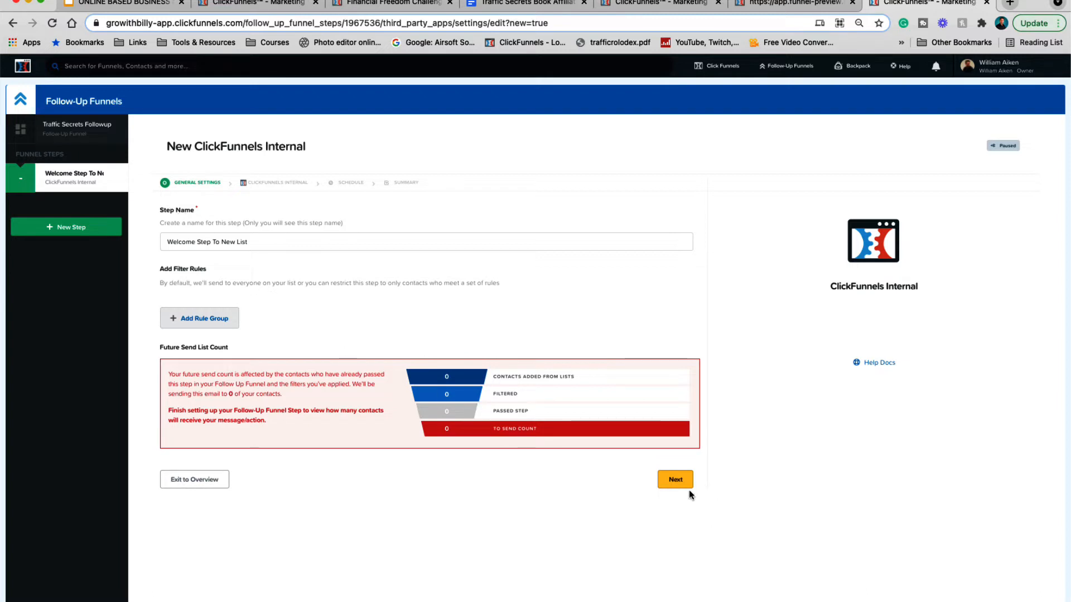
- Set the welcome step's action to Add To List with Traffic Secrets List and continue to its schedule settings
click(676, 481)
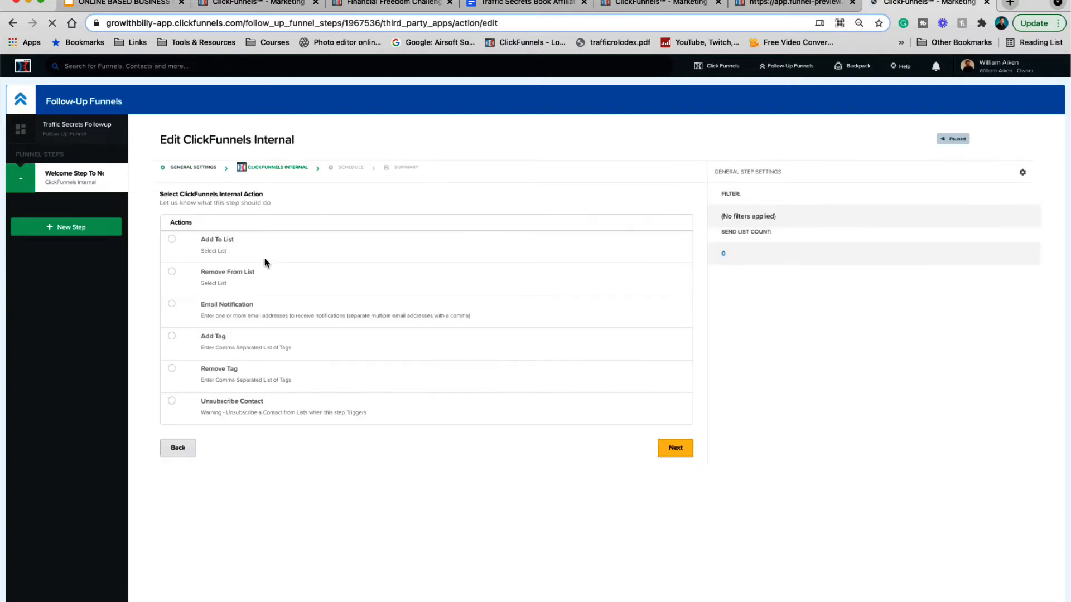
click(171, 240)
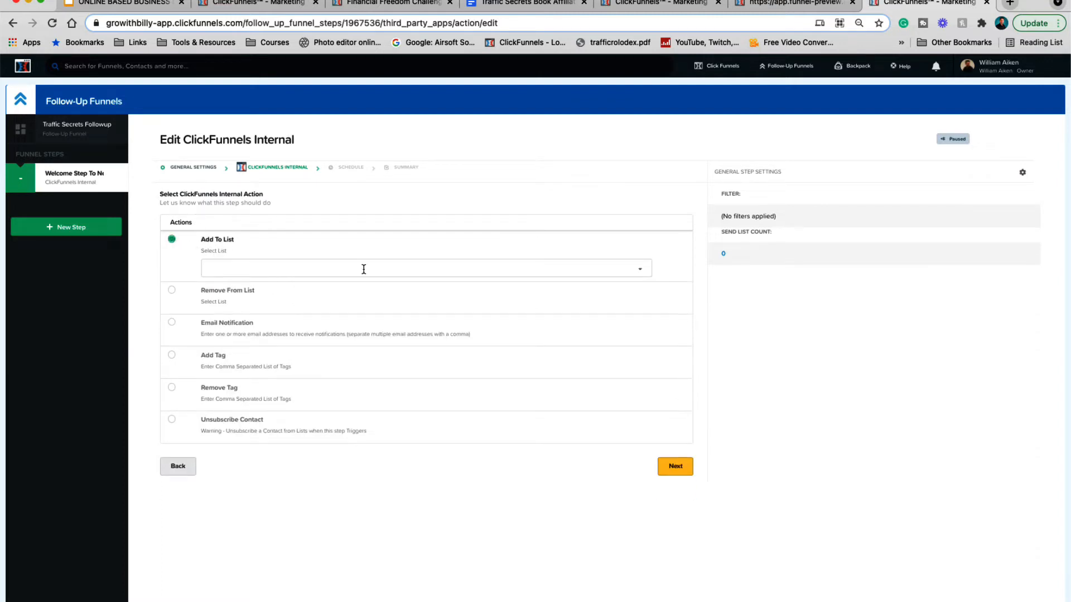
click(640, 267)
scroll(460, 343, down, 5)
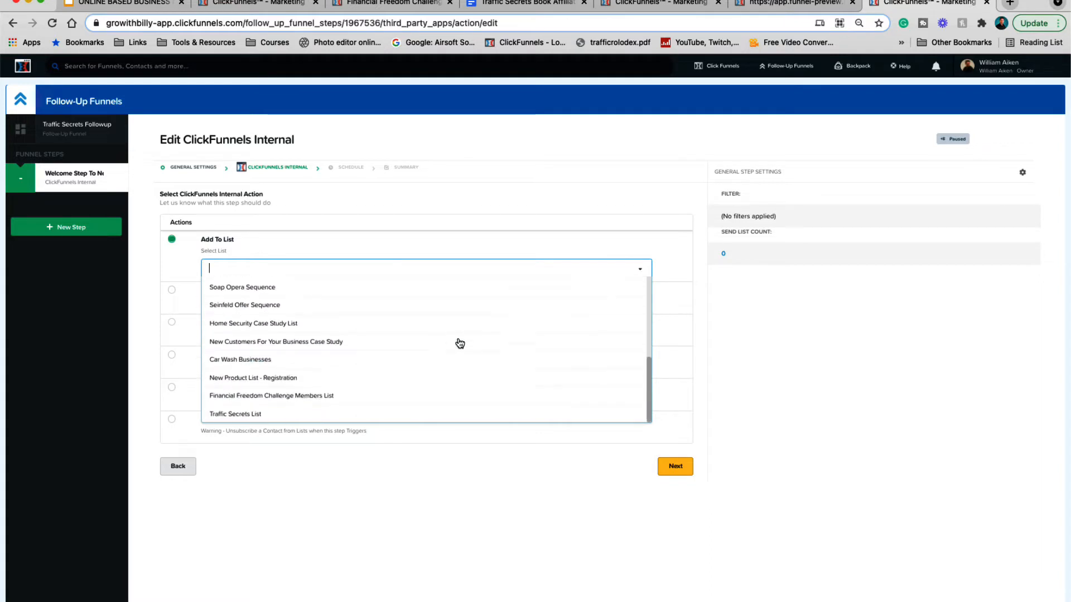
click(258, 417)
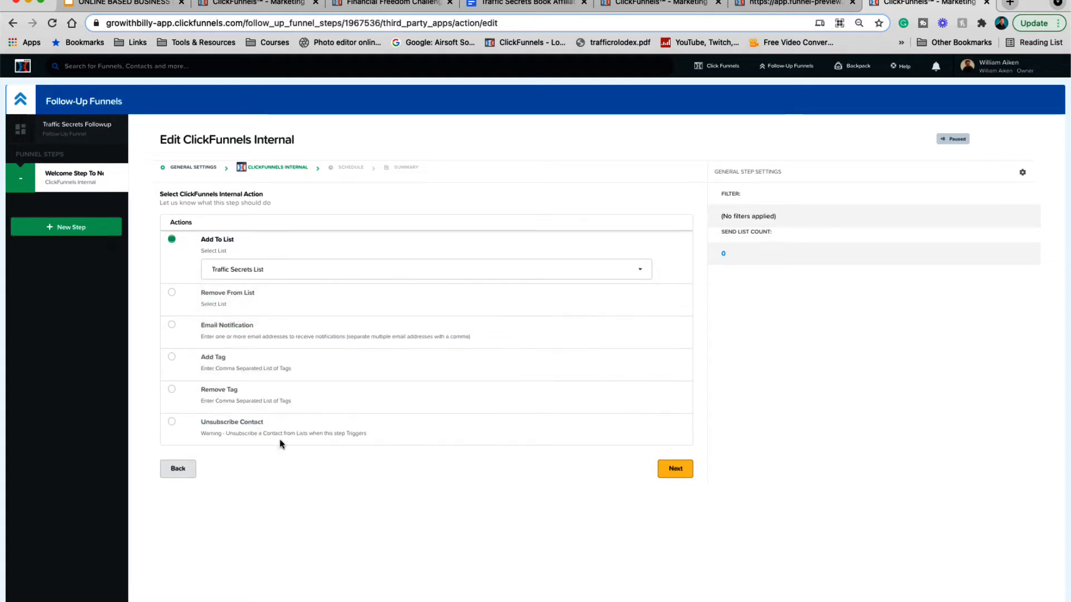
click(677, 469)
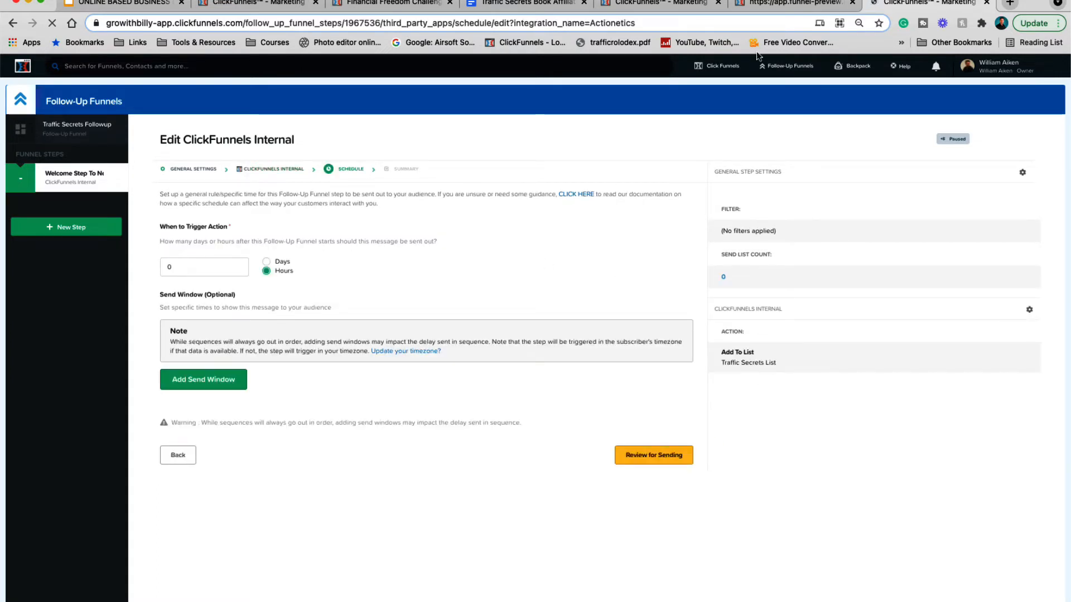
- Review the landing page's email opt-in popup and the Book Offer funnel's landing page step, and return to the welcome step's schedule
click(779, 3)
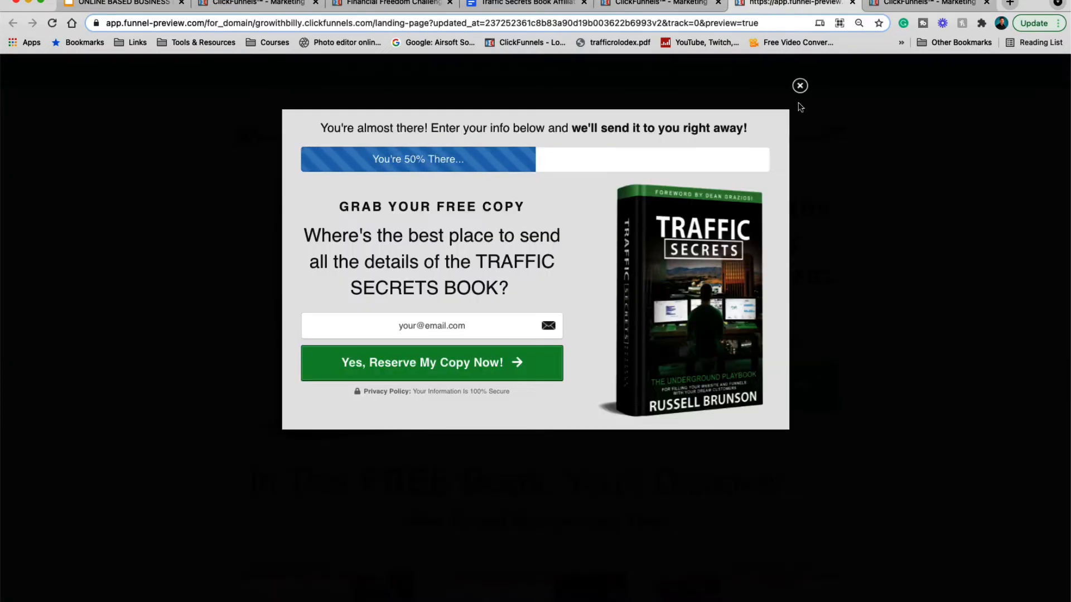
click(800, 85)
click(655, 403)
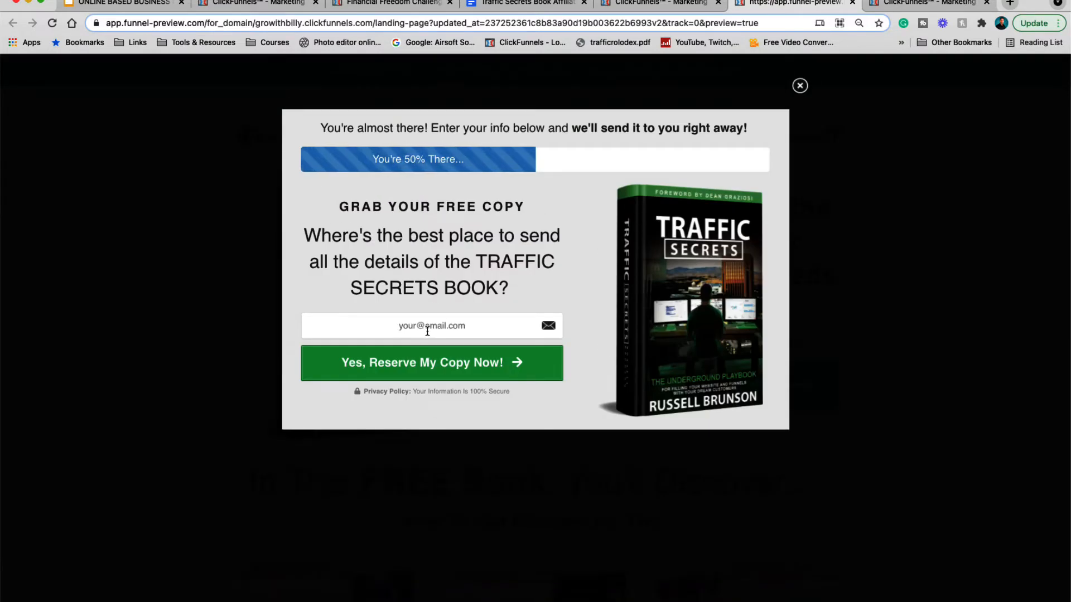
click(799, 86)
click(636, 3)
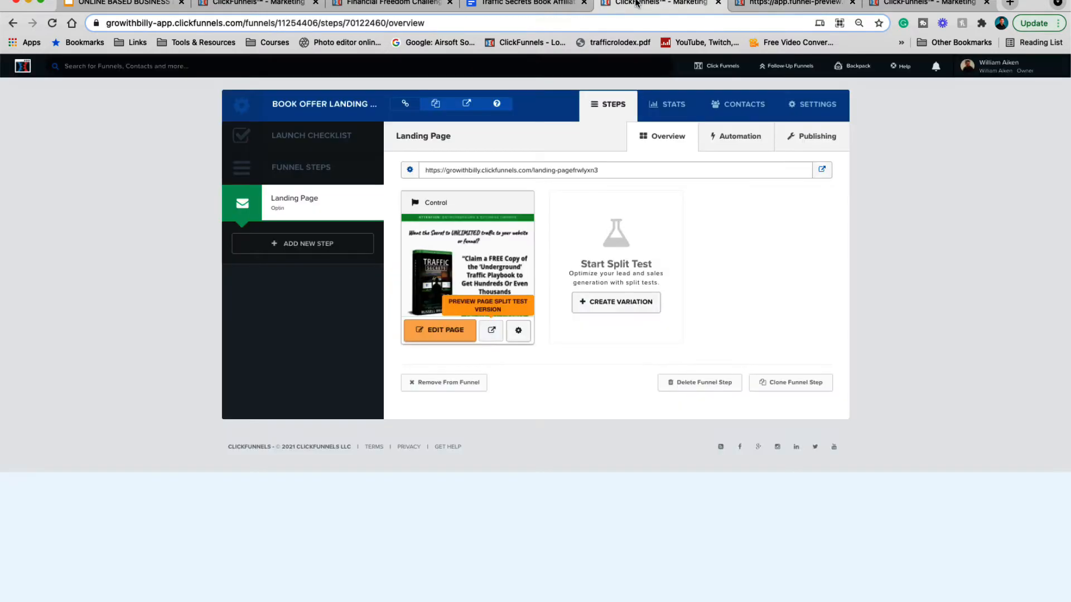
click(915, 3)
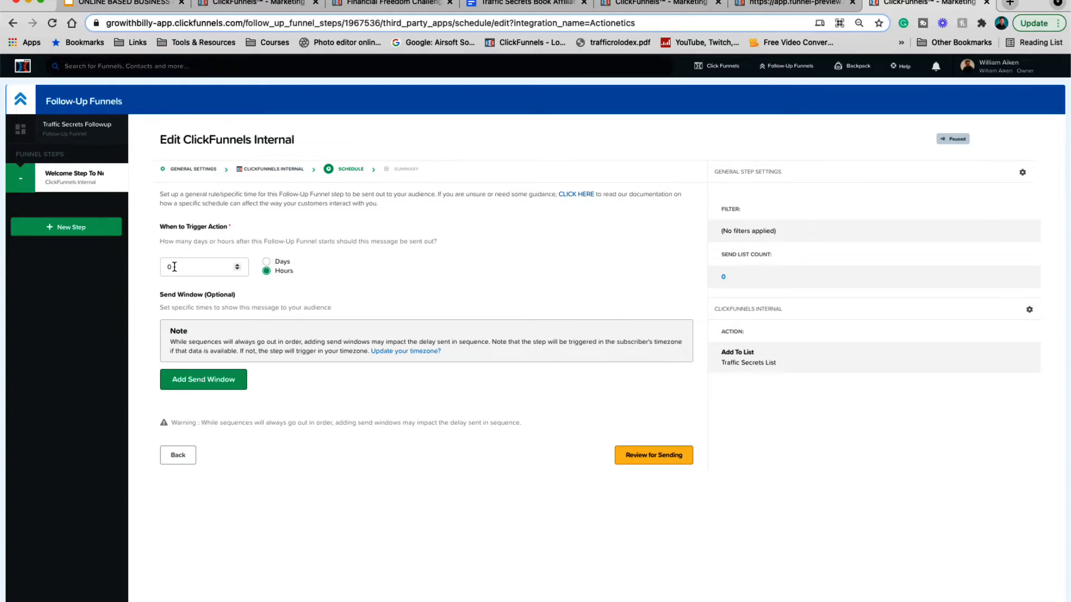
- Proceed to the welcome step's sending summary and make the step live
click(656, 464)
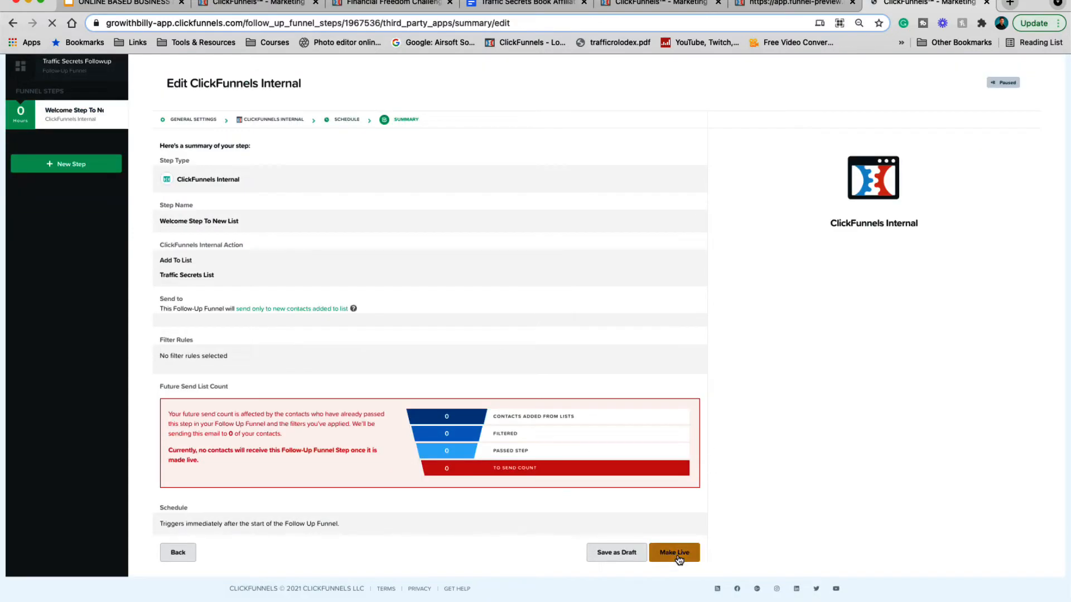
click(678, 558)
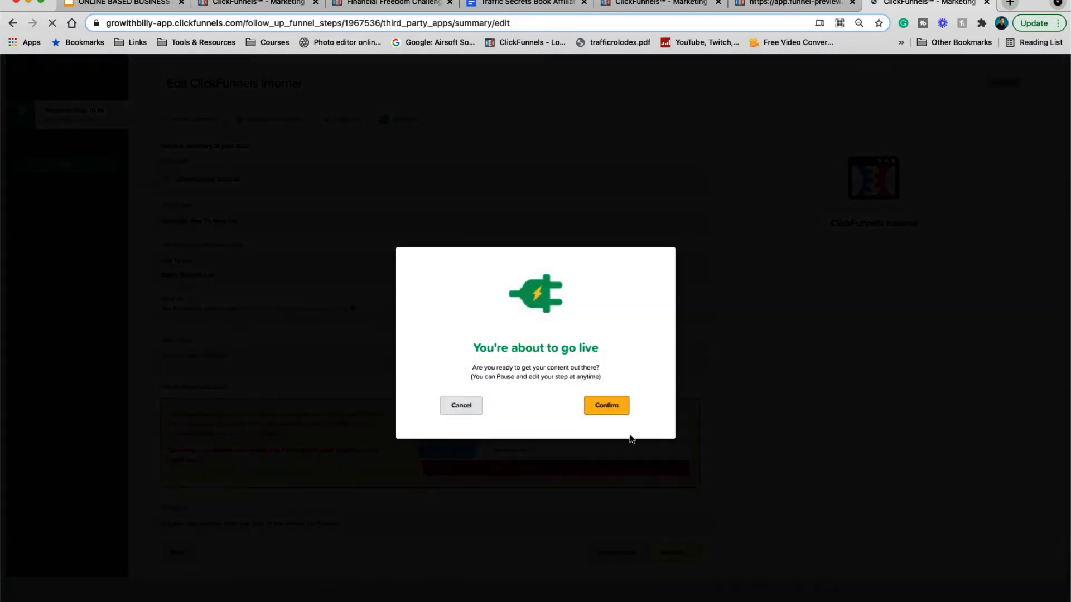
click(614, 405)
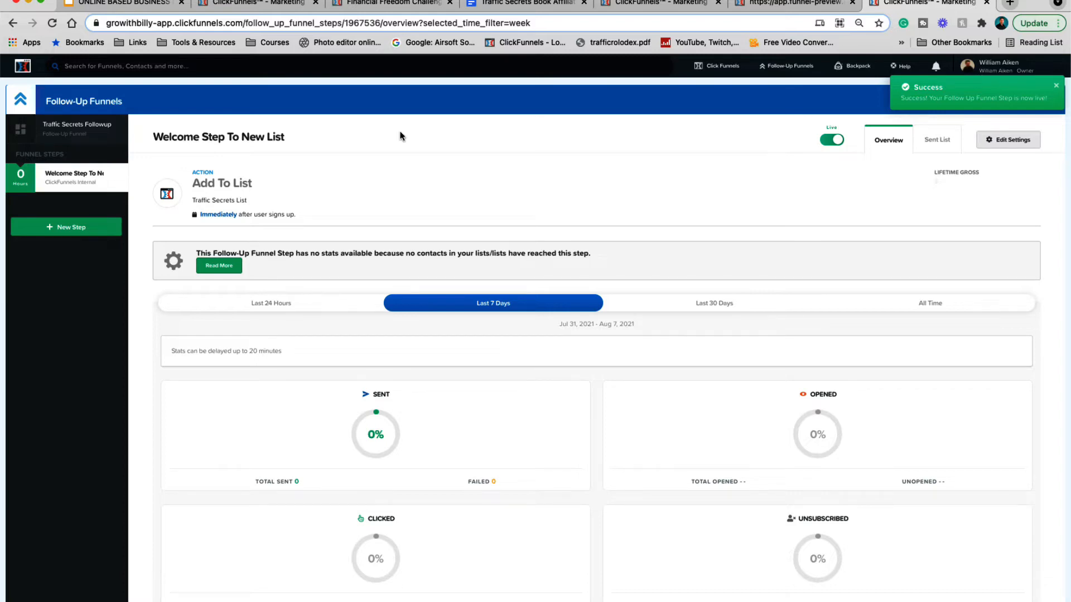
- Review the landing page's email opt-in popup and return to the Welcome Step To New List overview
click(759, 5)
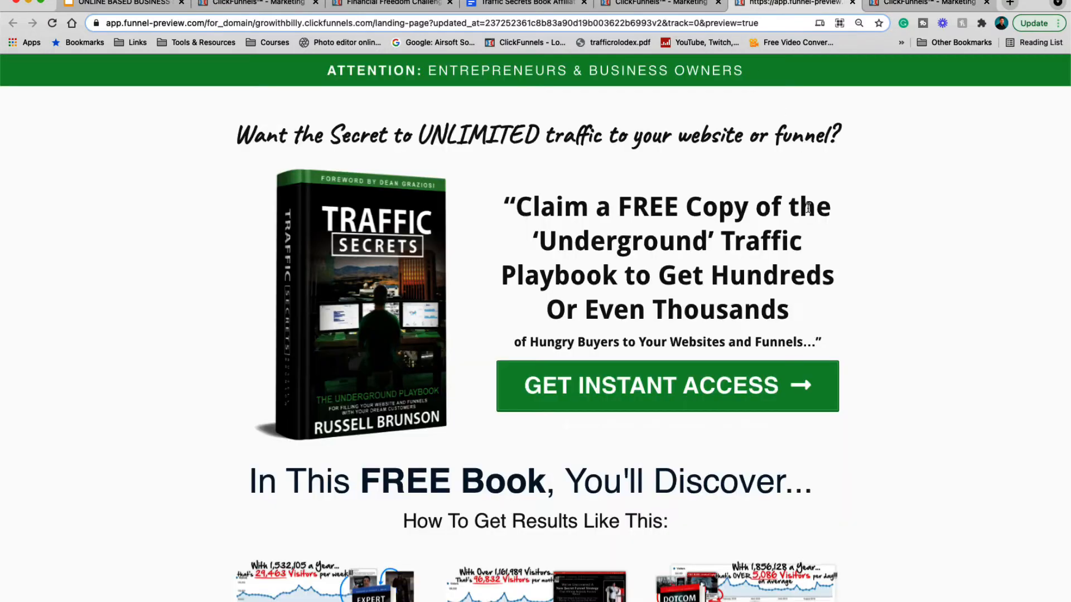
click(666, 381)
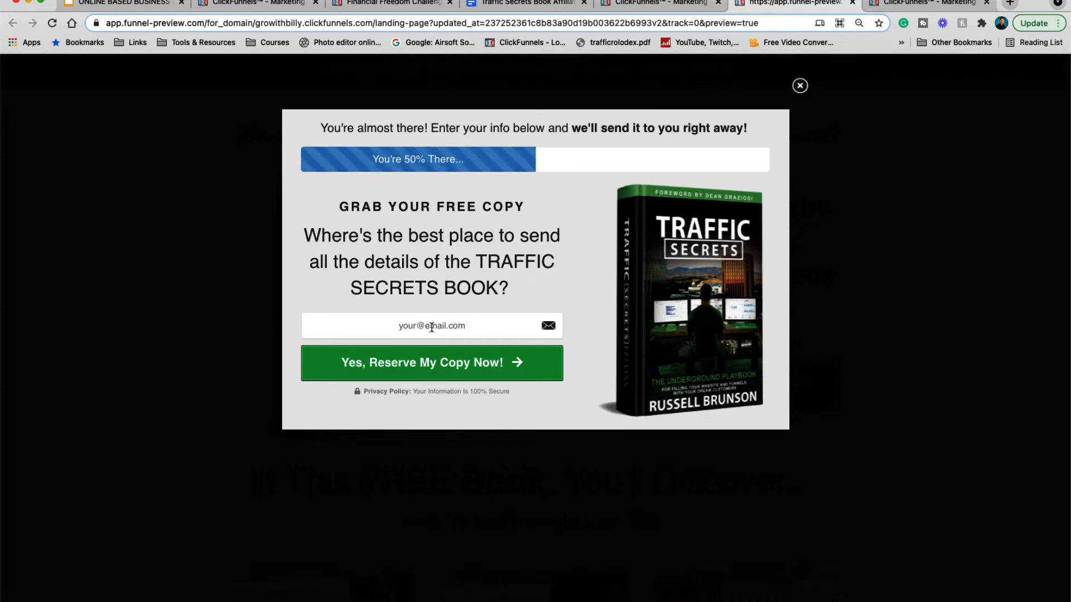
click(801, 87)
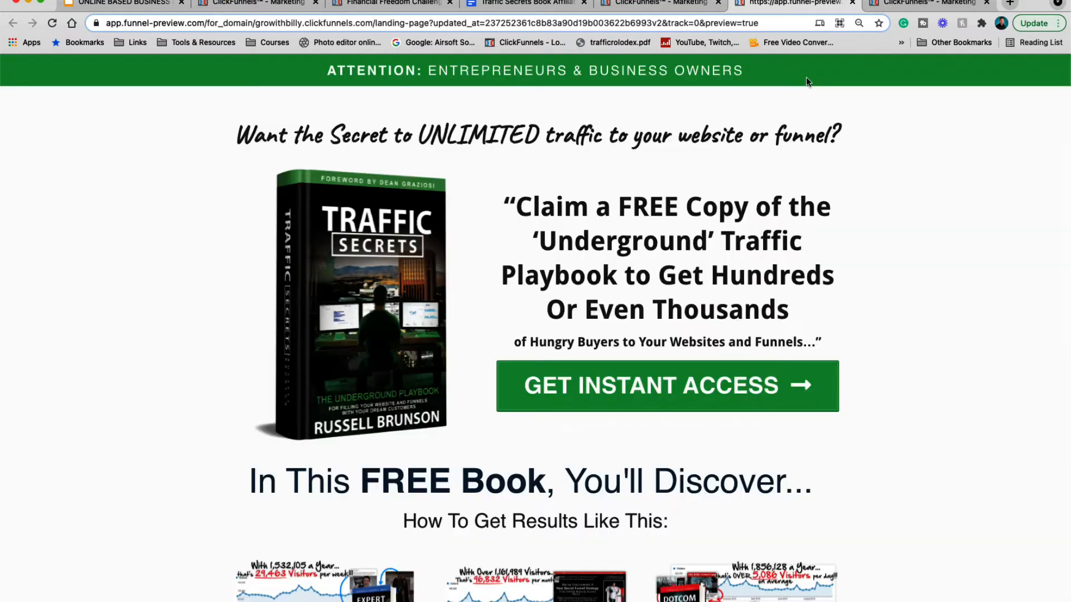
click(920, 5)
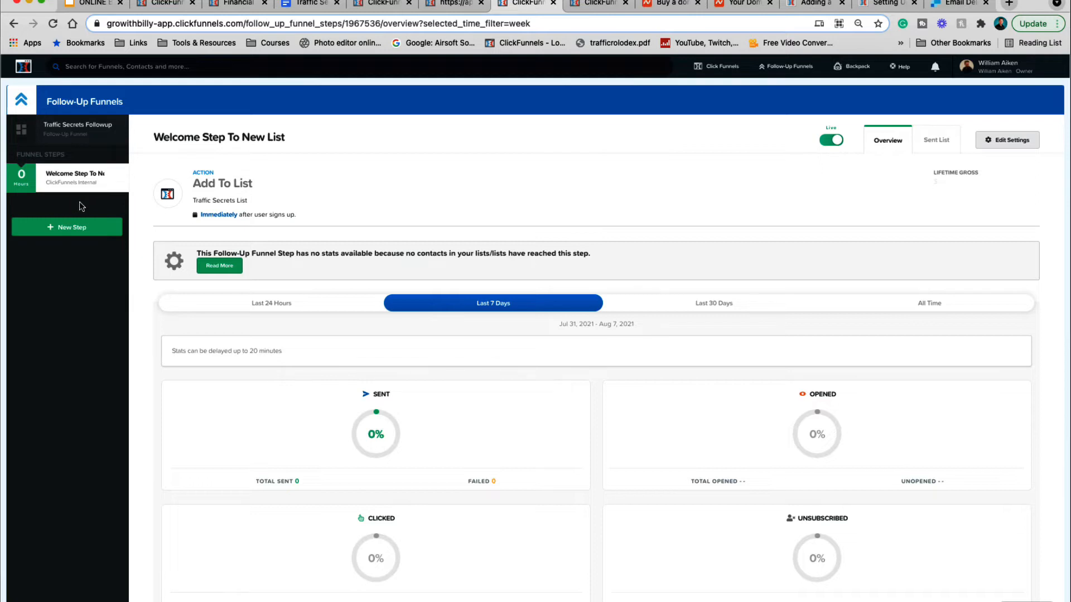
click(453, 5)
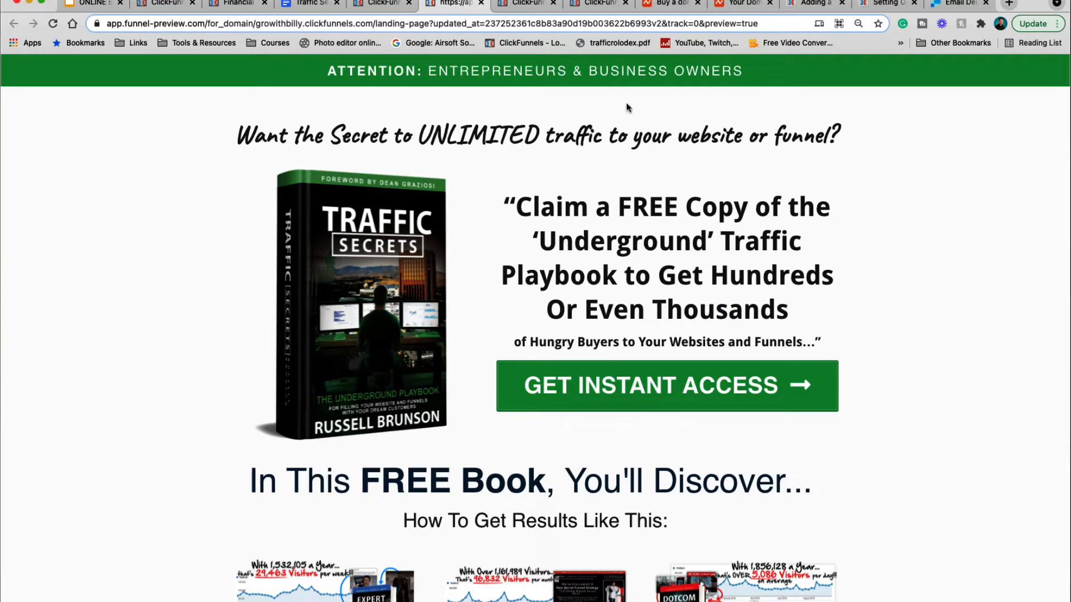
click(531, 6)
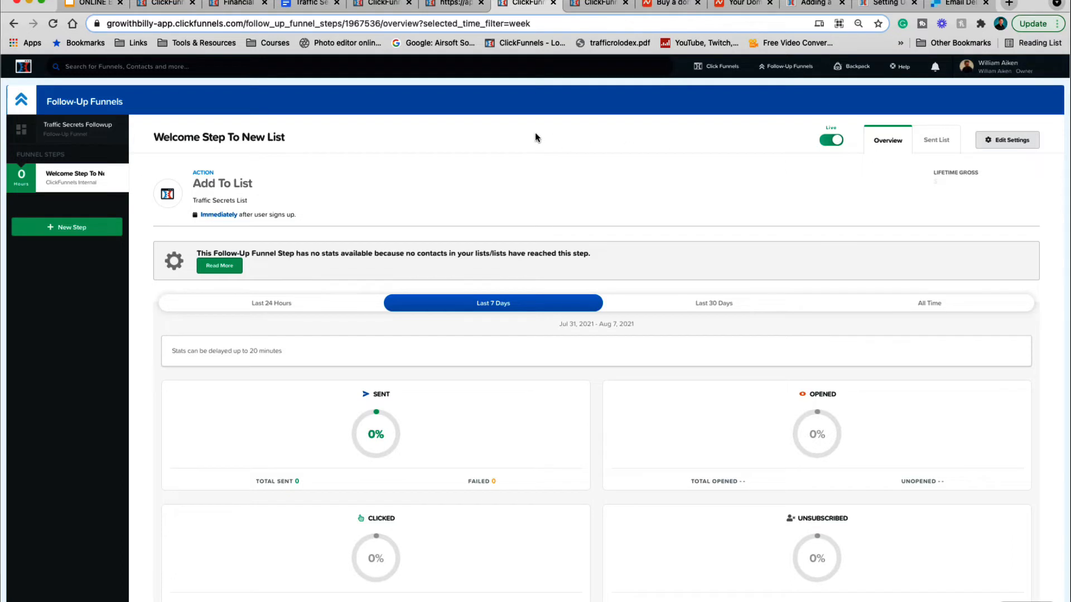
- Open the Domains page in the account settings and start adding a new domain
mouse_move(1007, 71)
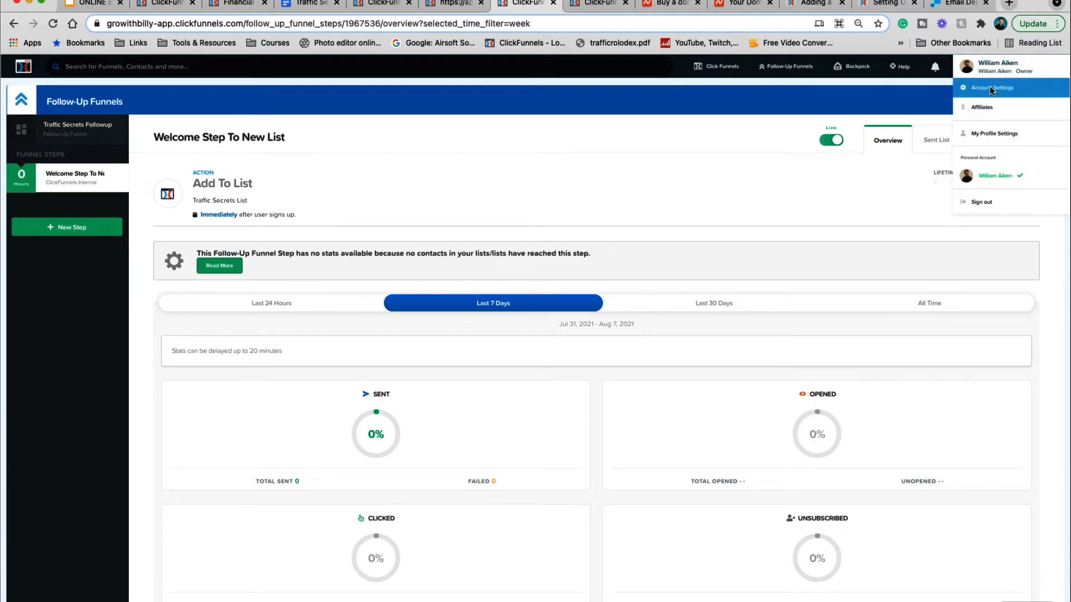
right_click(989, 86)
click(709, 99)
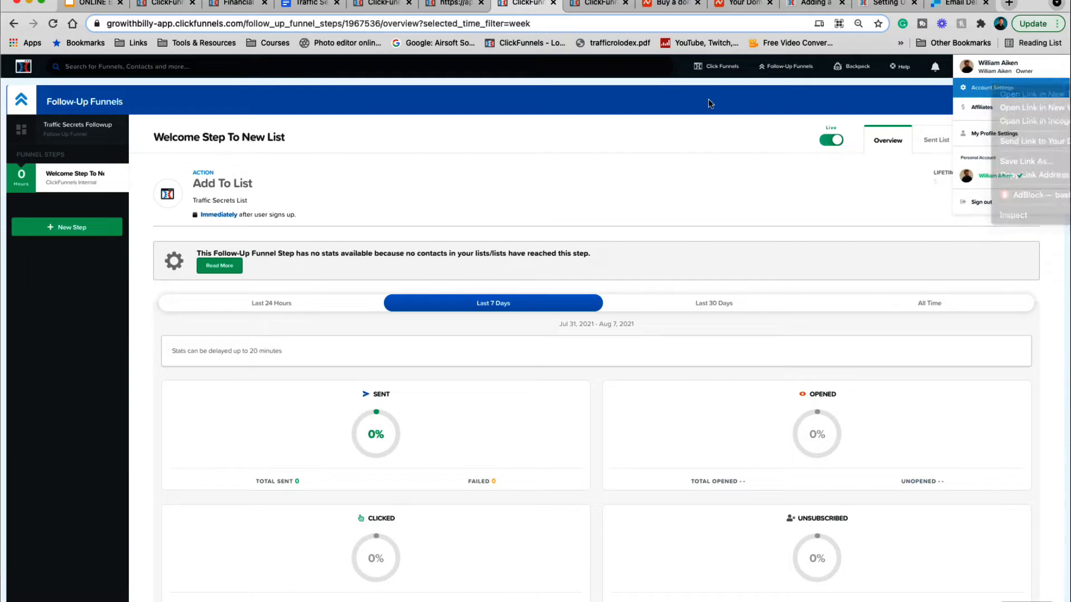
click(606, 7)
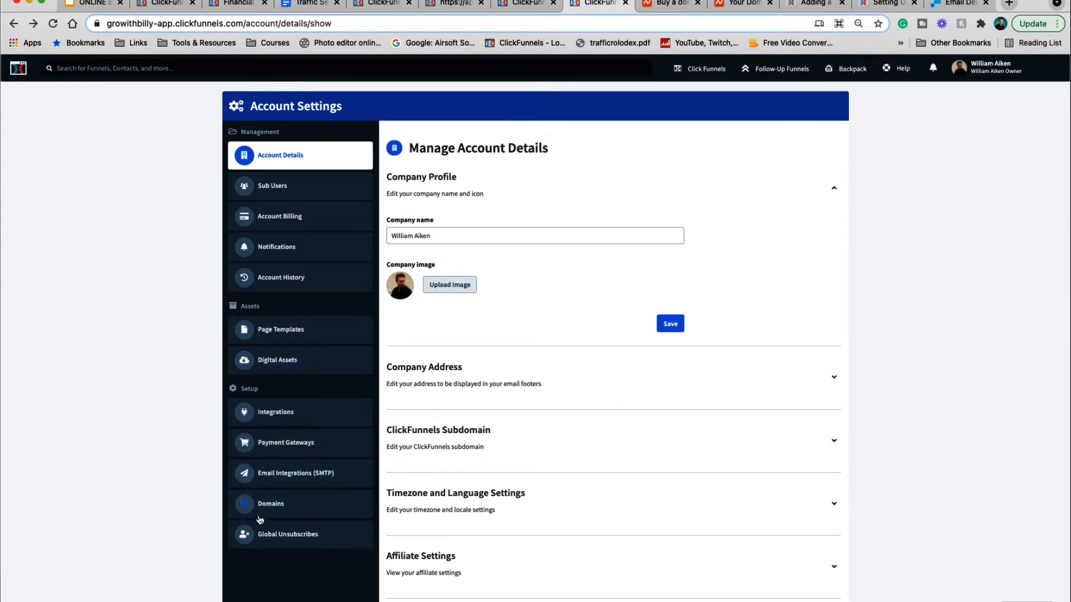
click(271, 504)
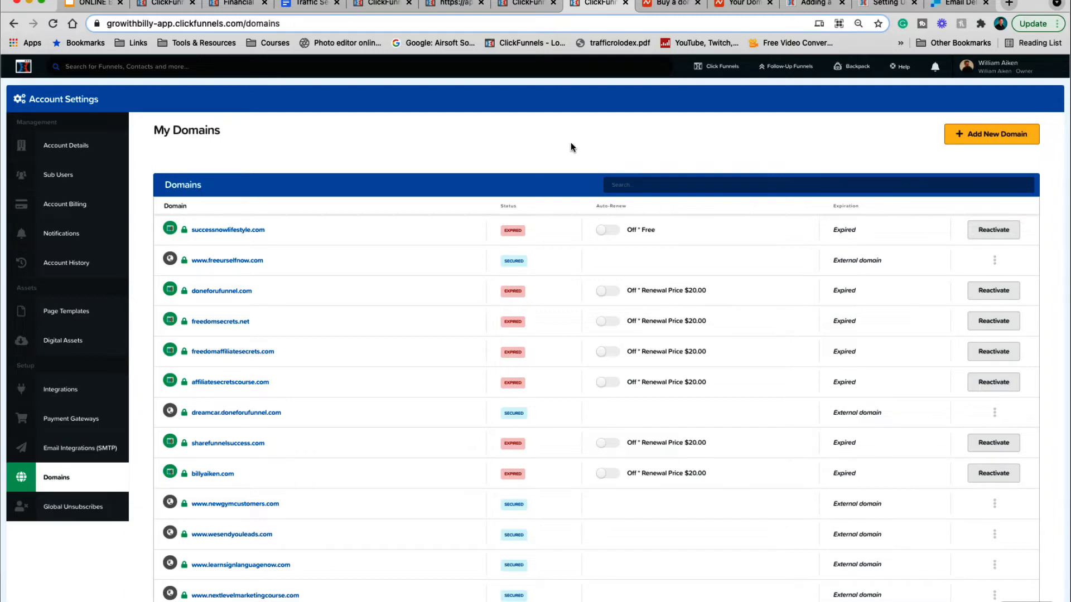
click(1001, 138)
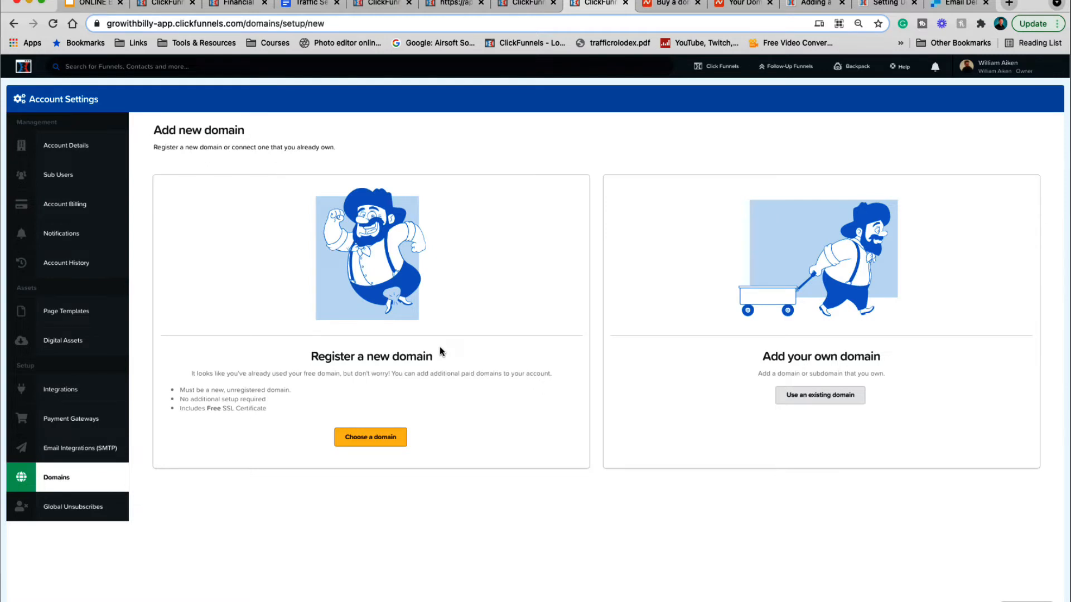
- Compare Namecheap's domain registration page with the ClickFunnels options for registering or connecting a domain
click(673, 6)
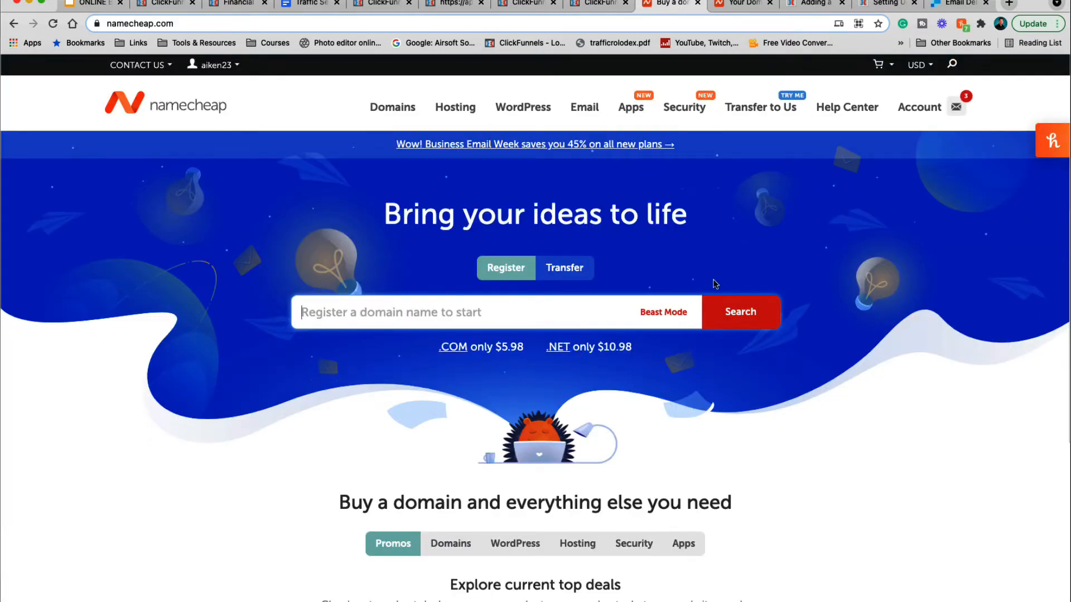
click(600, 5)
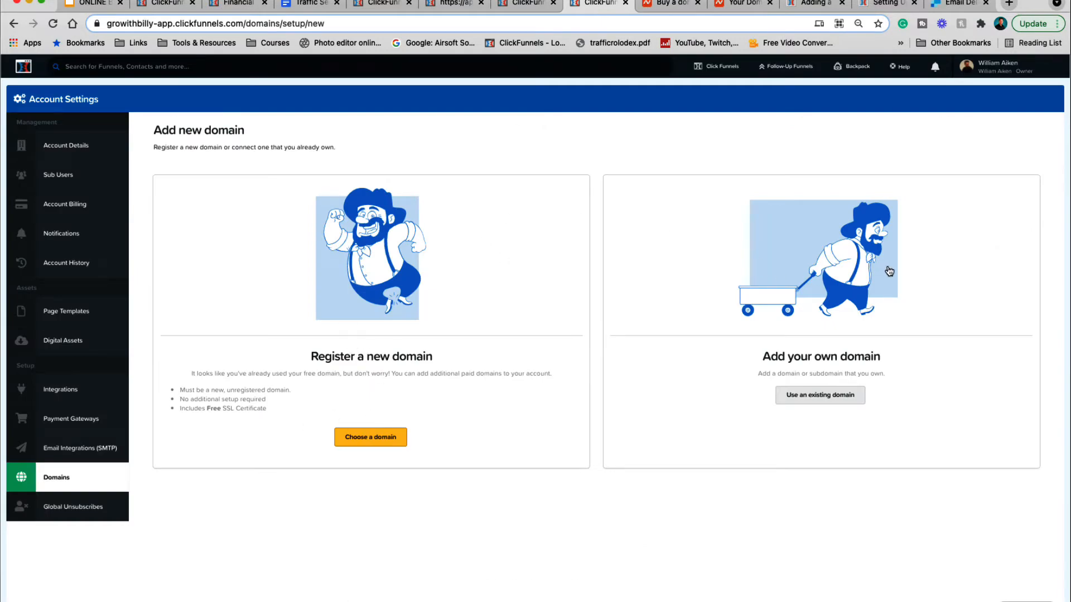
click(671, 3)
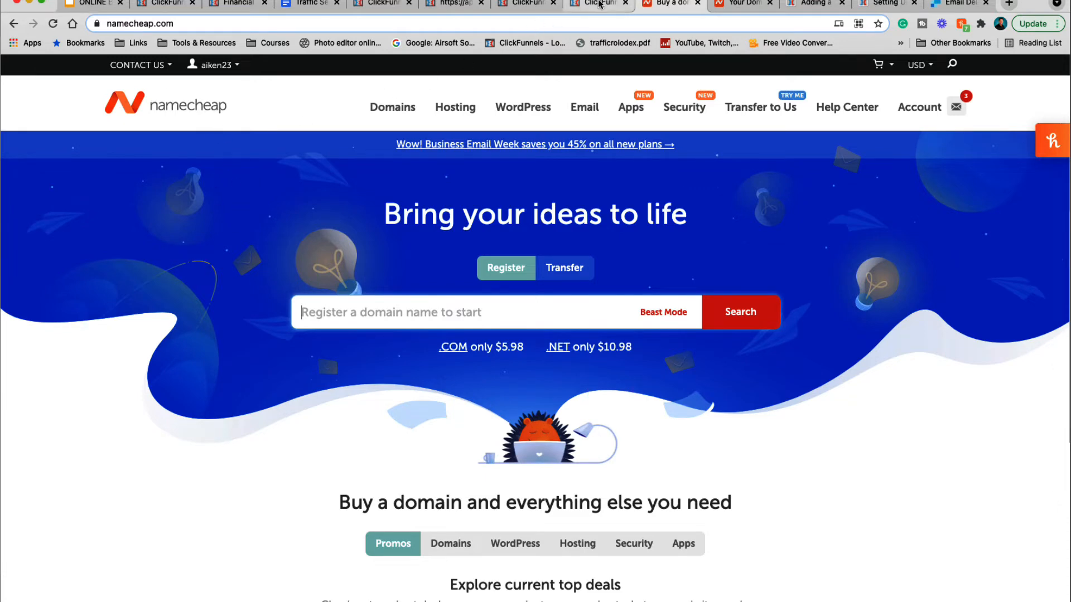
click(584, 12)
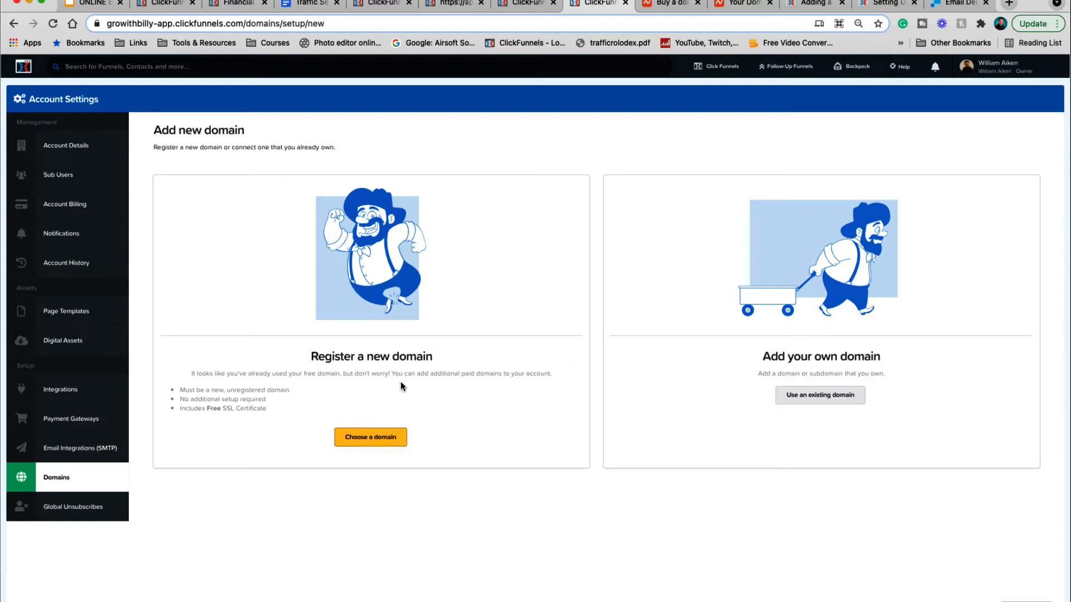
- Choose to register a new domain and search the available domains for bestbookontraffic.com
click(369, 440)
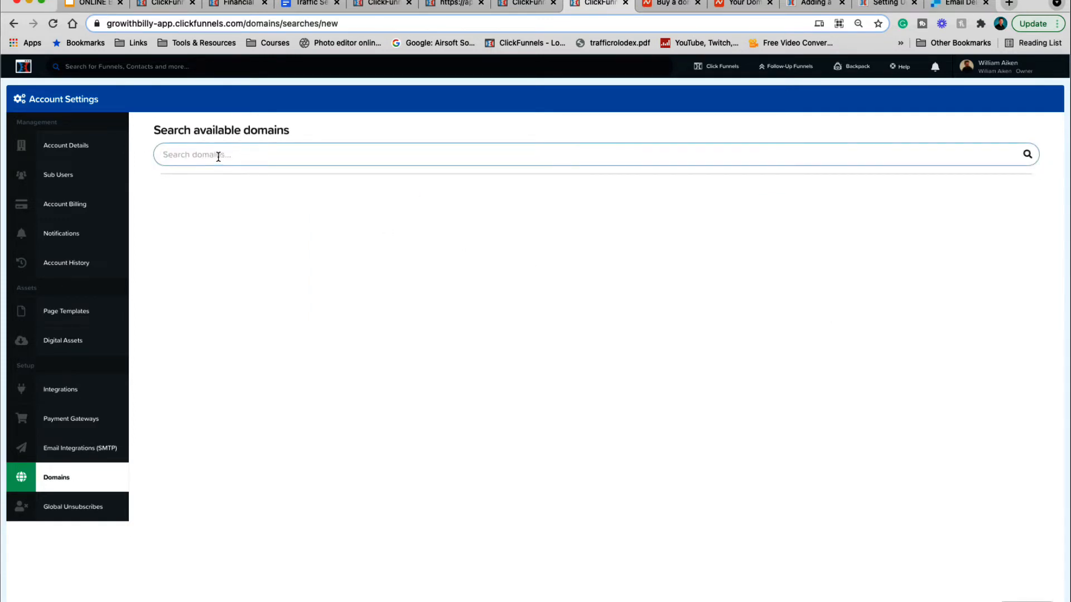
text(best)
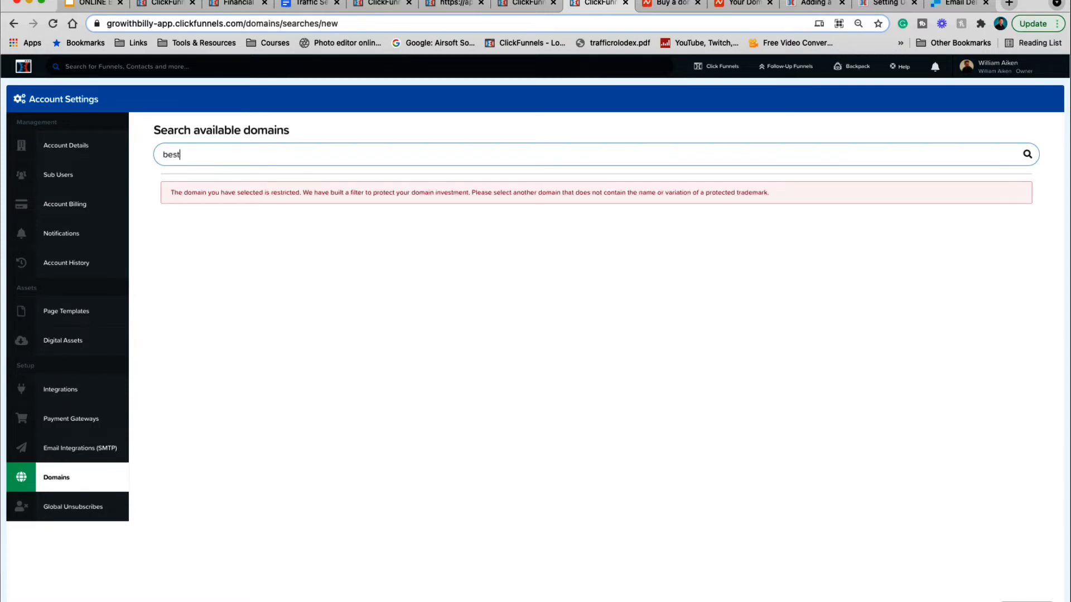
text(booko)
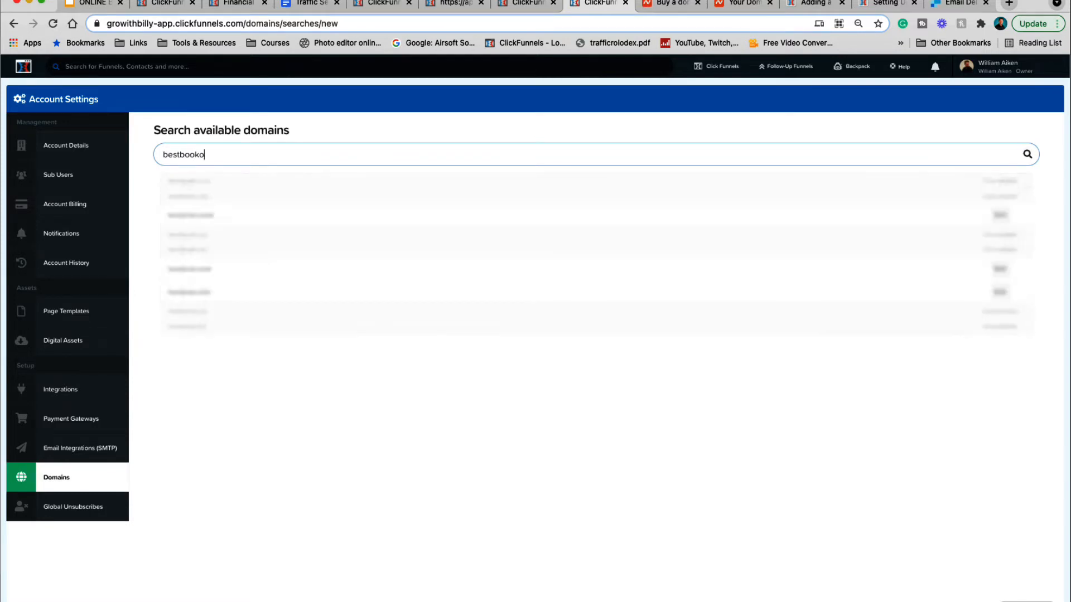
text(n traffic.com)
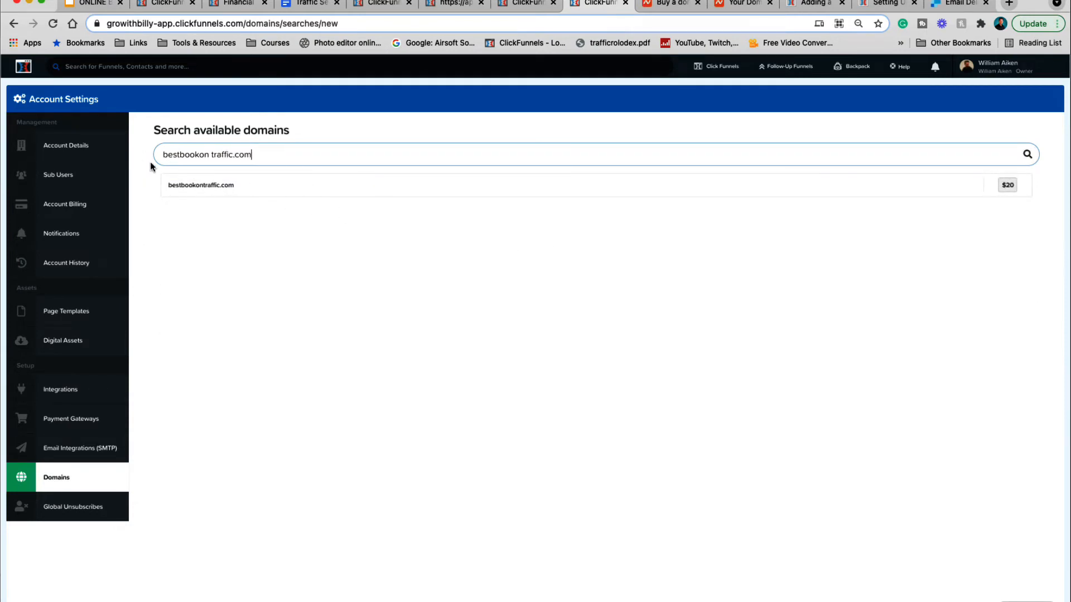
click(210, 155)
key(BackSpace)
click(397, 401)
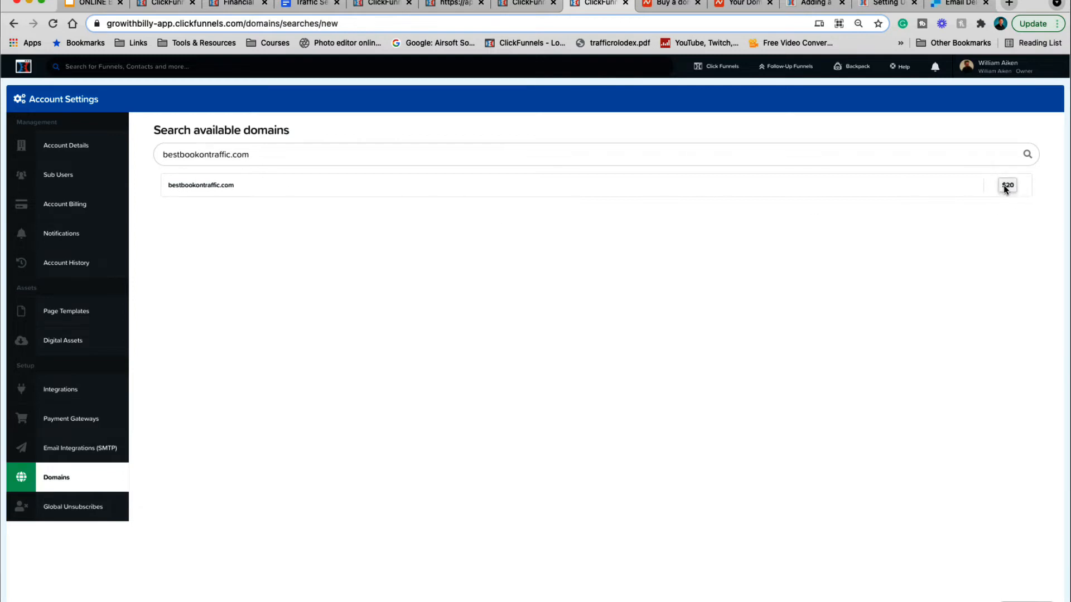
- Copy the domain name bestbookontraffic.com from the ClickFunnels search and search for it on Namecheap
drag(261, 155, 138, 156)
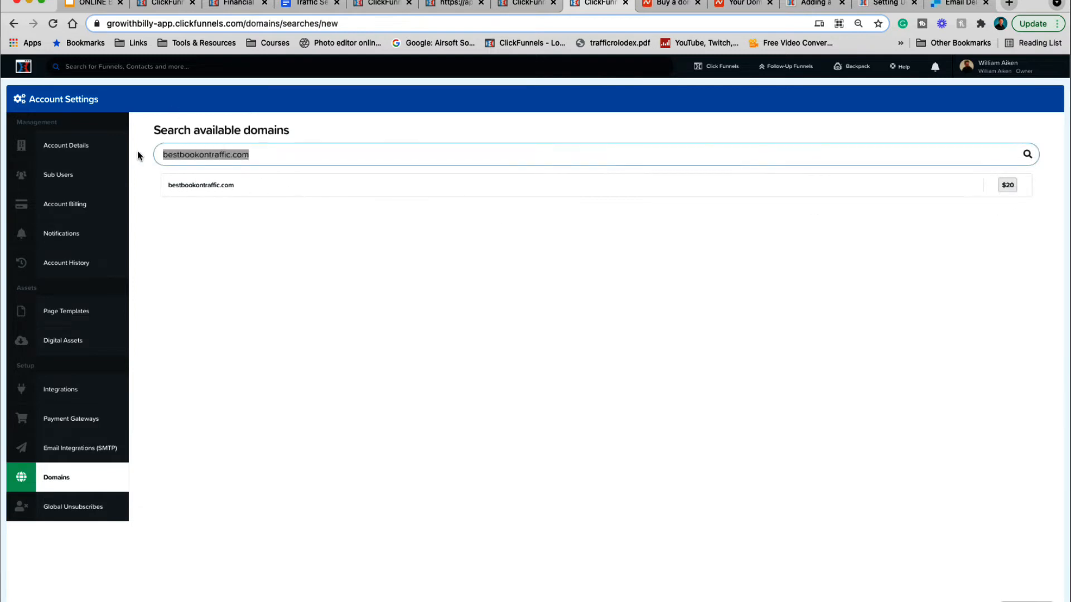
right_click(179, 155)
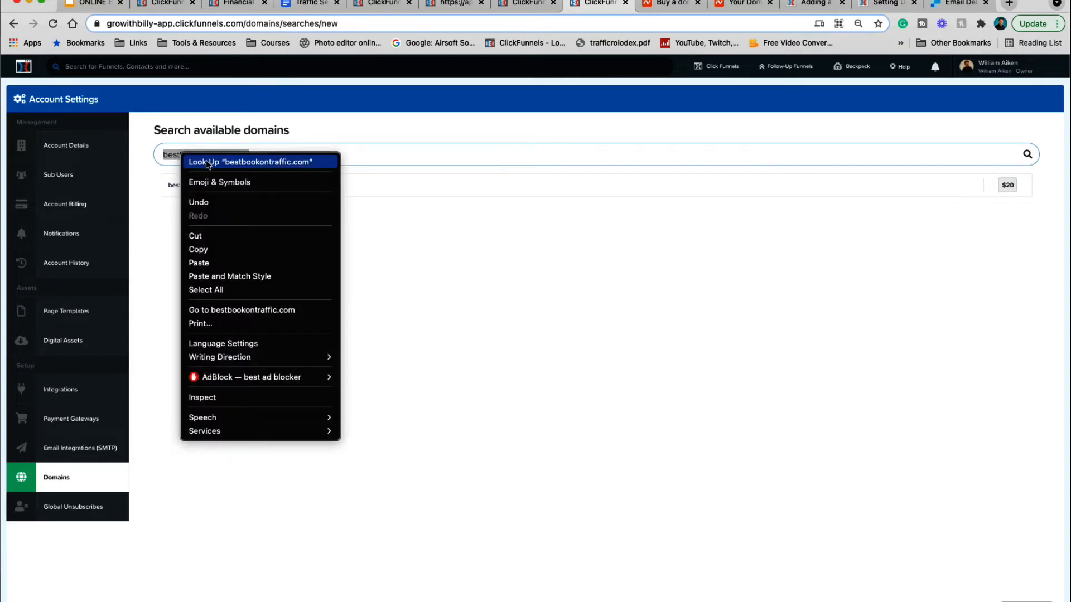
click(214, 252)
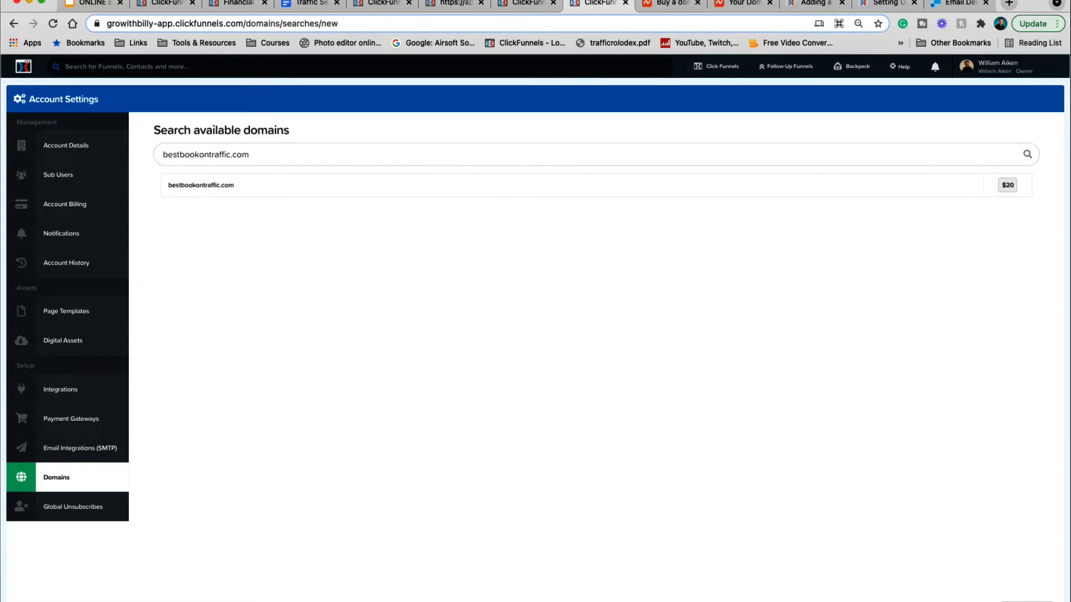
click(674, 6)
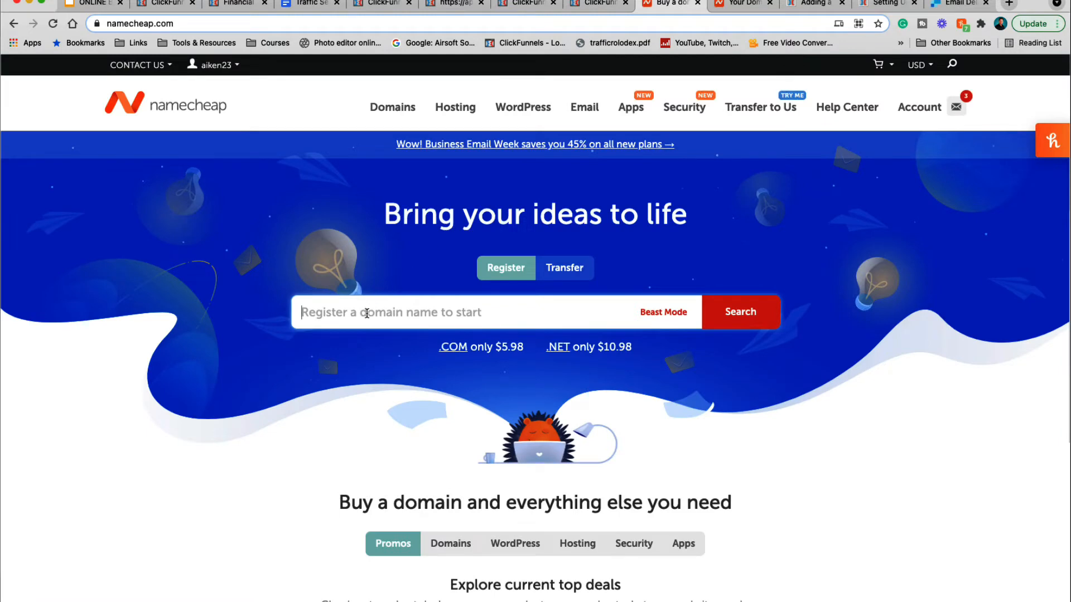
right_click(367, 314)
click(399, 400)
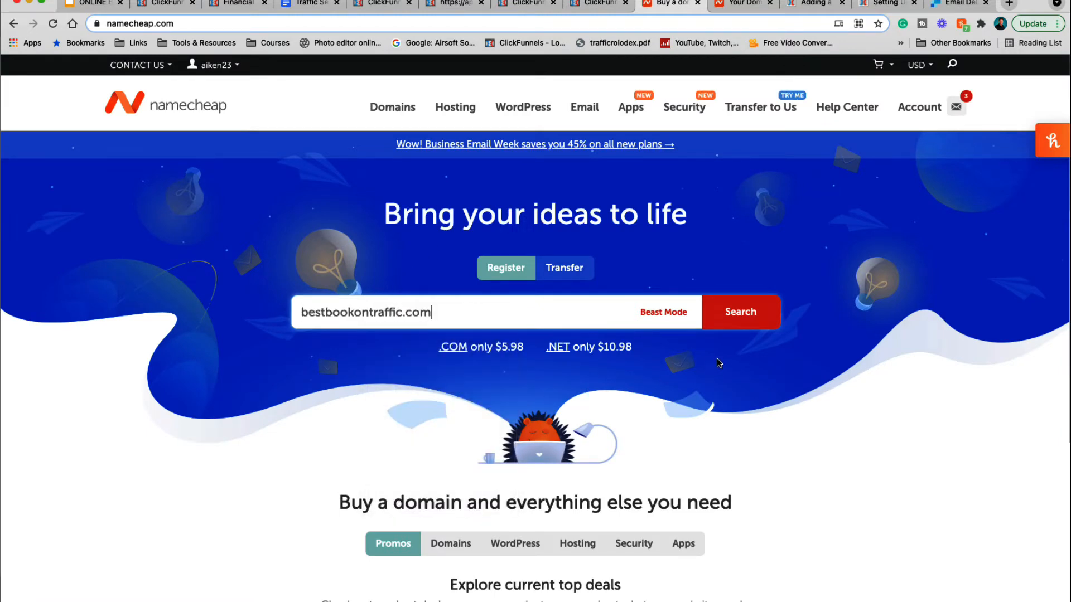
click(739, 315)
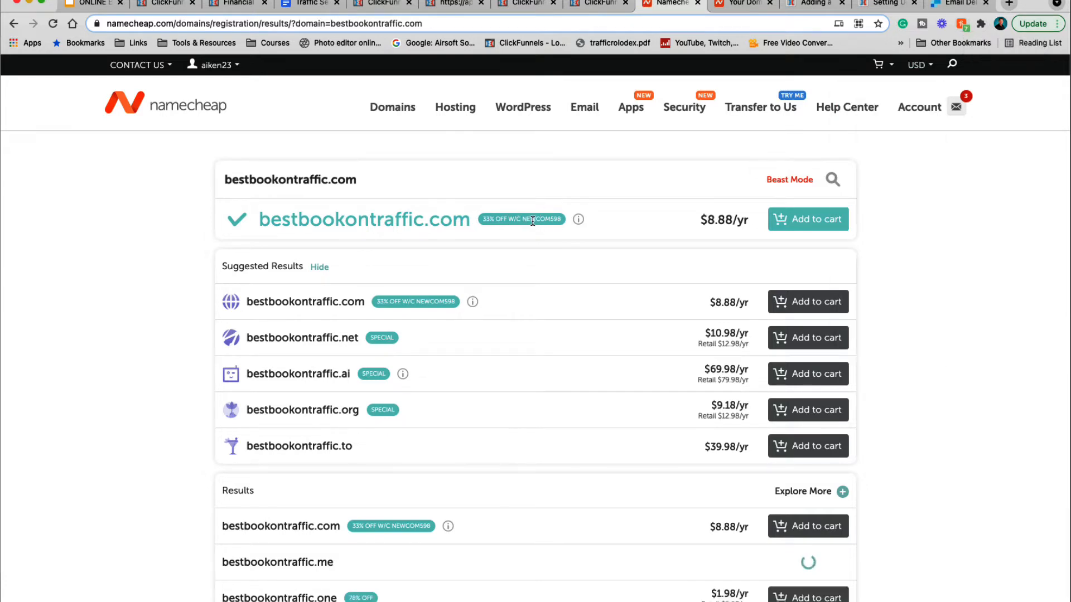
- Examine the discount code beside bestbookontraffic.com and add the domain to the cart
drag(521, 221, 566, 226)
click(529, 222)
click(807, 223)
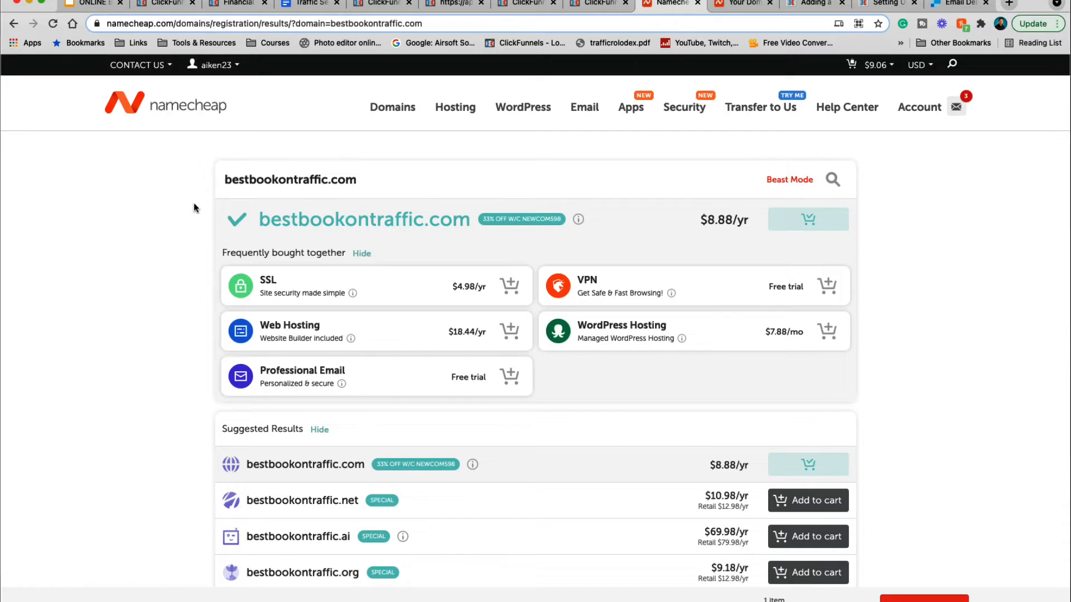
- Revisit the ClickFunnels welcome step, then return to Namecheap and add Professional Email and SSL for bestbookontraffic.com to the cart
click(593, 5)
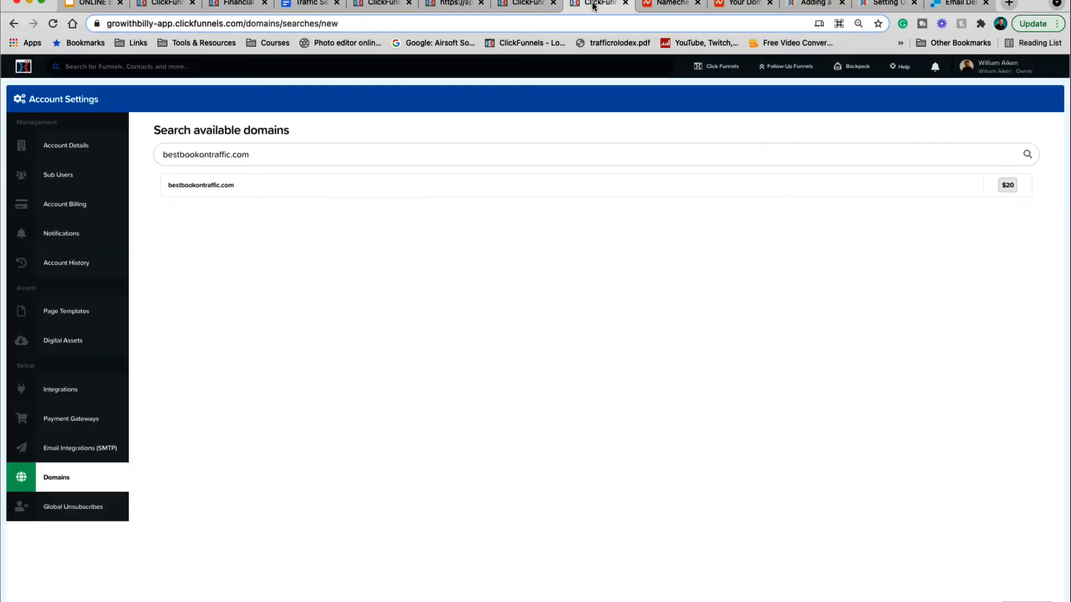
click(530, 4)
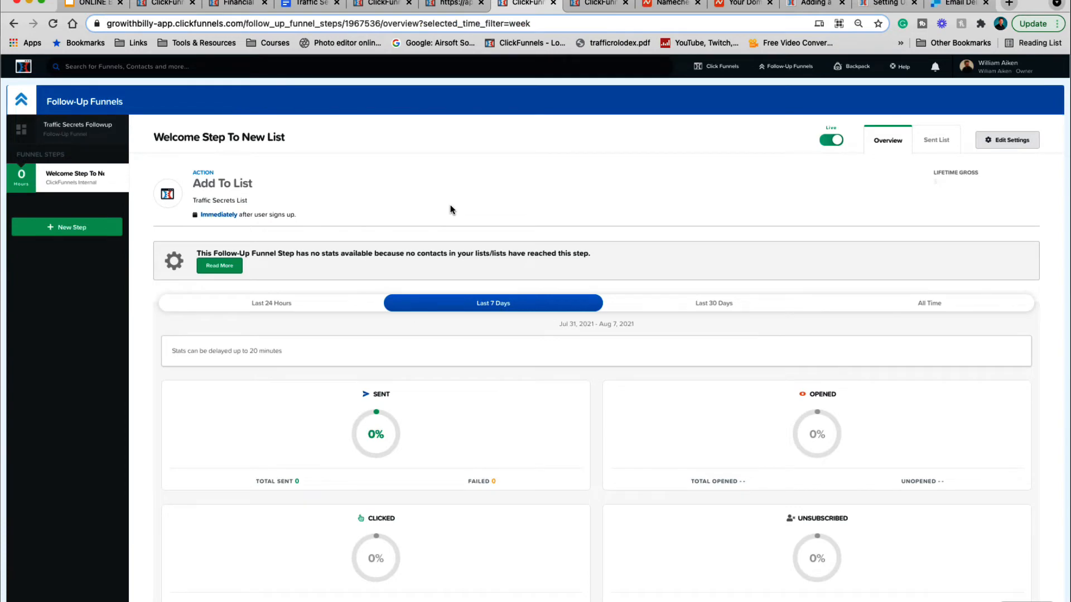
click(669, 4)
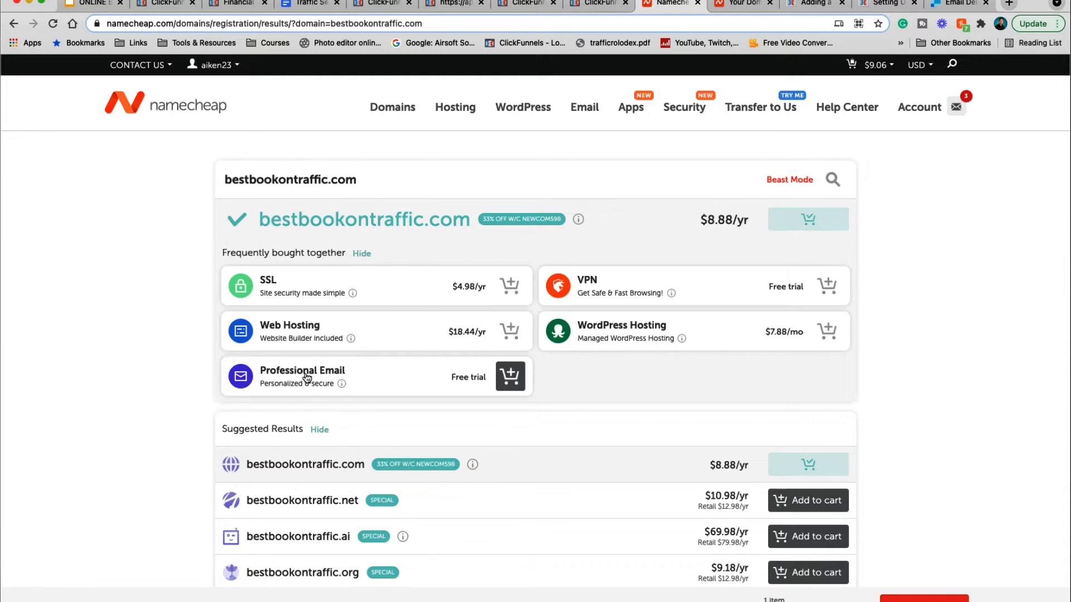
click(506, 377)
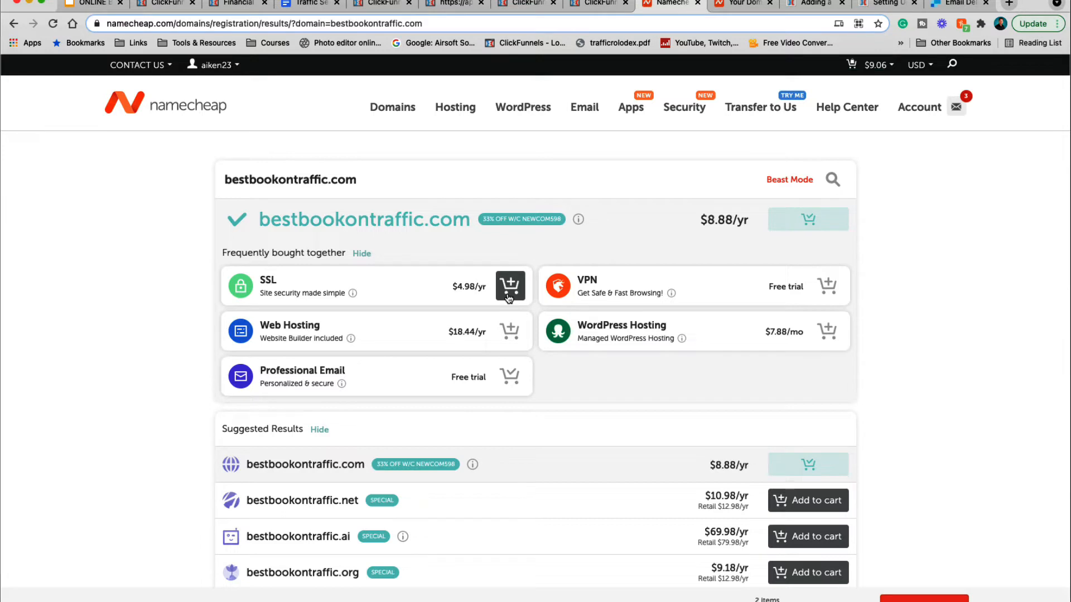
click(514, 287)
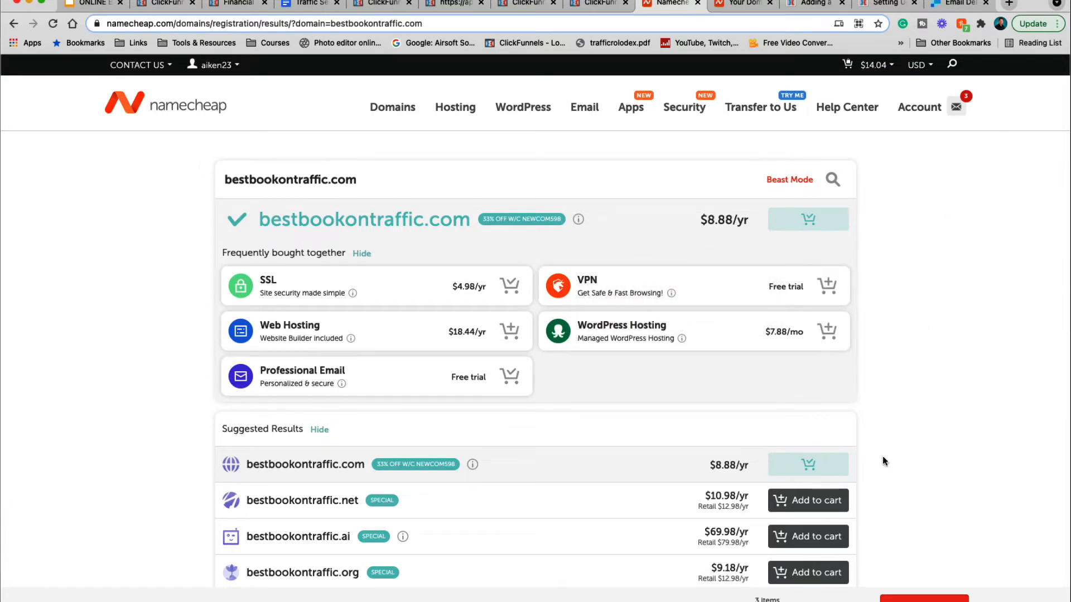
- Proceed to the shopping cart and set the Starter Email subscription term to 1 Year
click(916, 600)
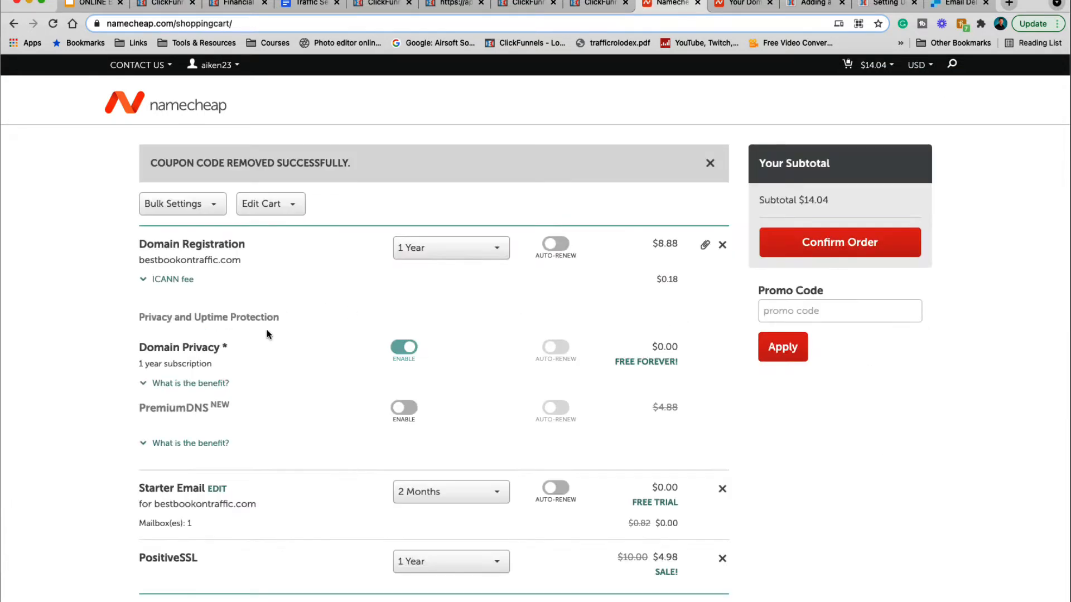
scroll(479, 276, down, 2)
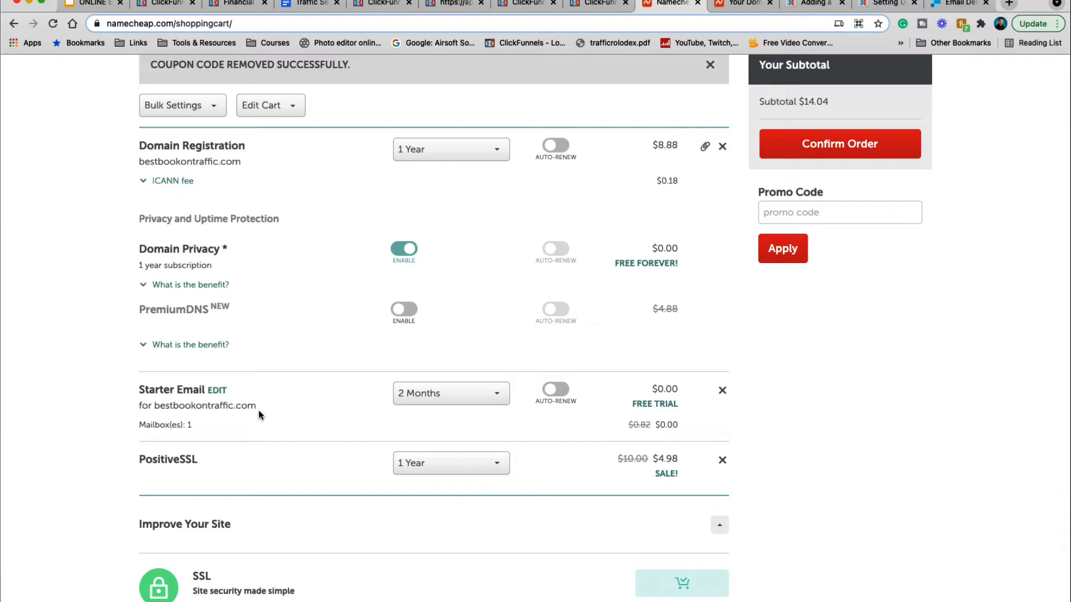
click(496, 395)
click(436, 440)
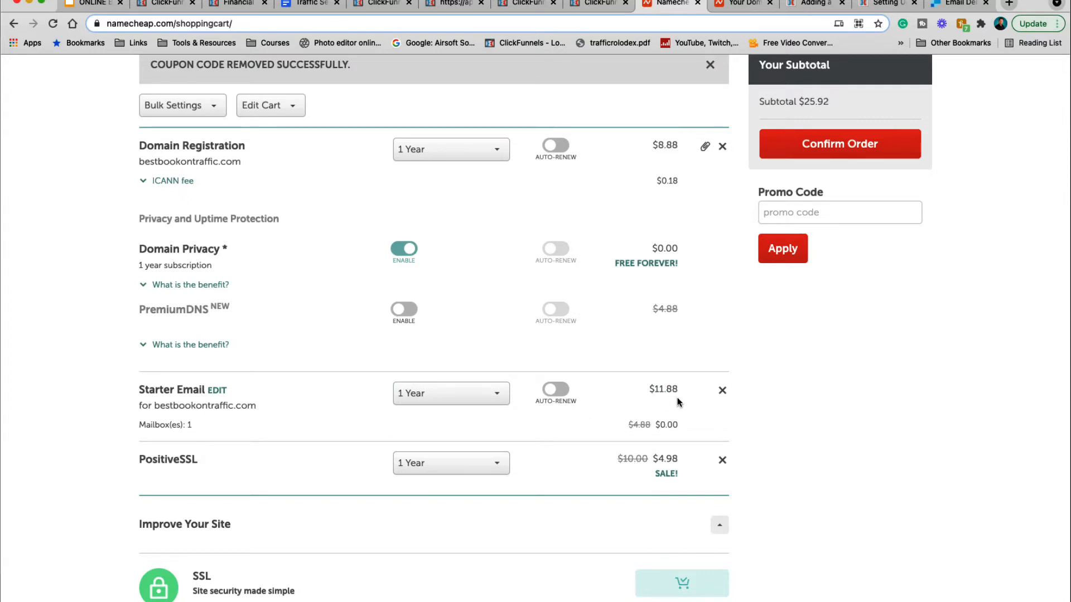
- Review the Namecheap cart and Domain List alongside the ClickFunnels domain search and Welcome Step To New List pages
scroll(802, 373, up, 1)
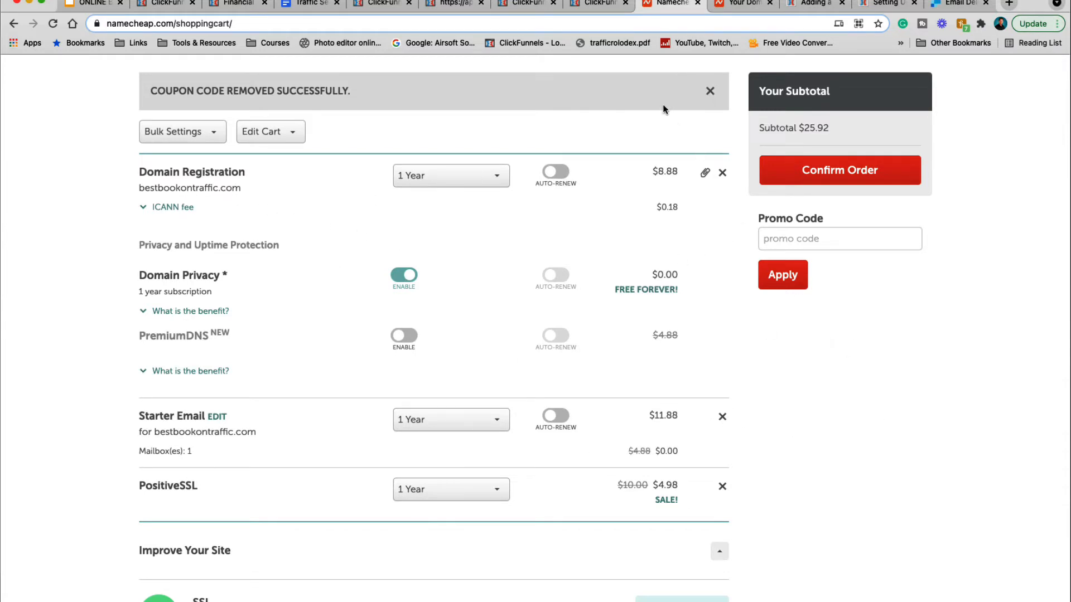
click(743, 6)
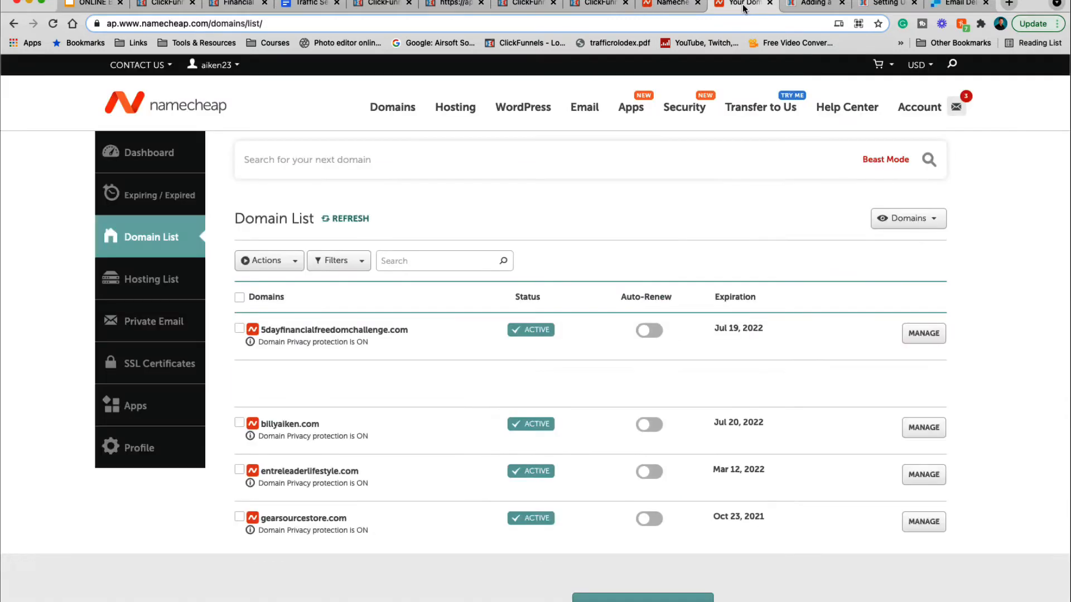
click(595, 5)
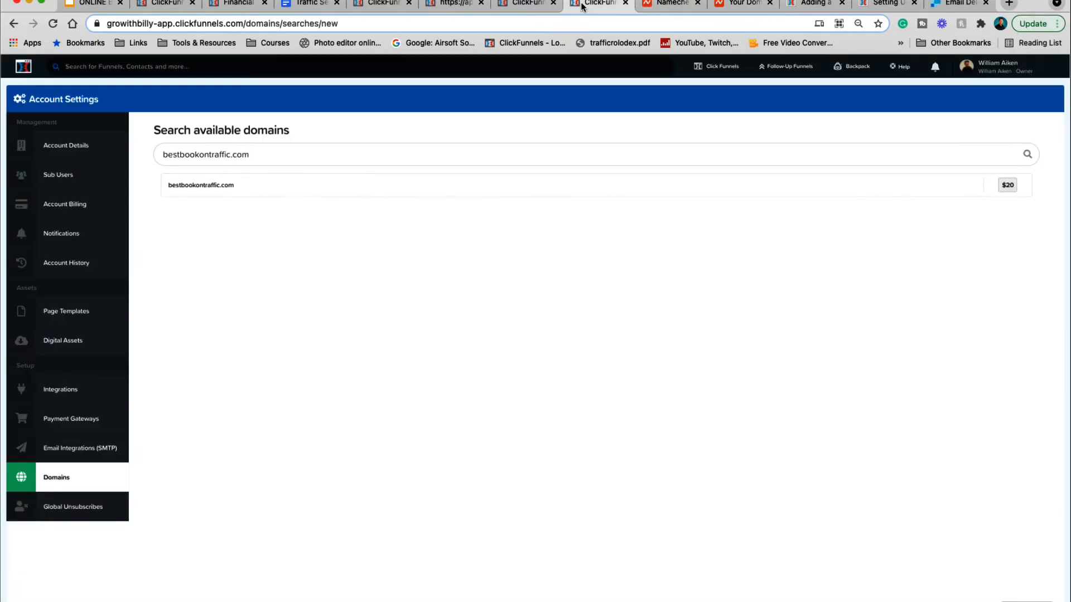
click(507, 4)
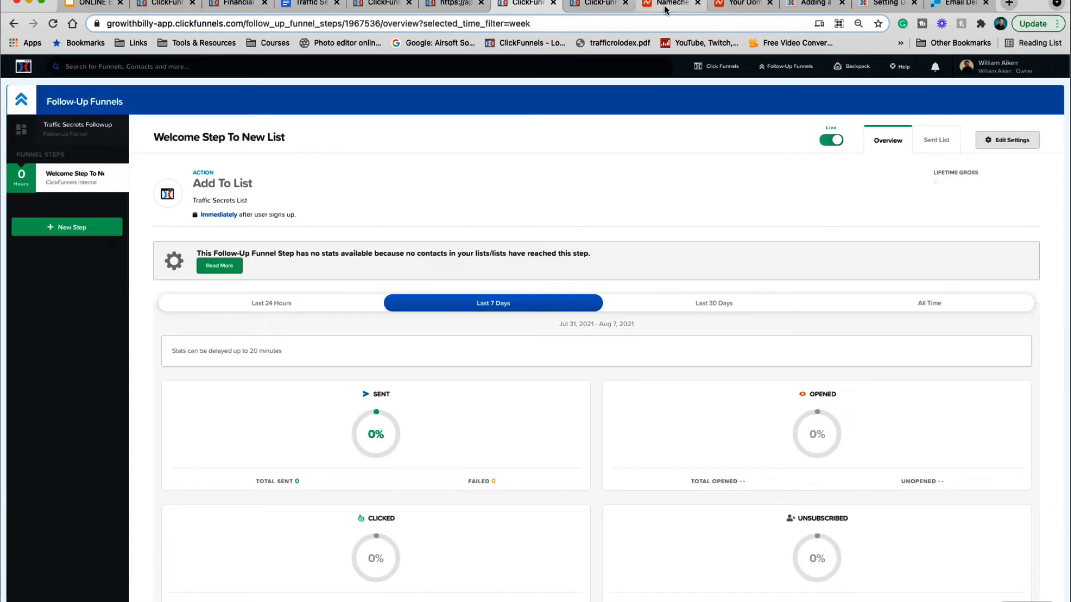
click(746, 5)
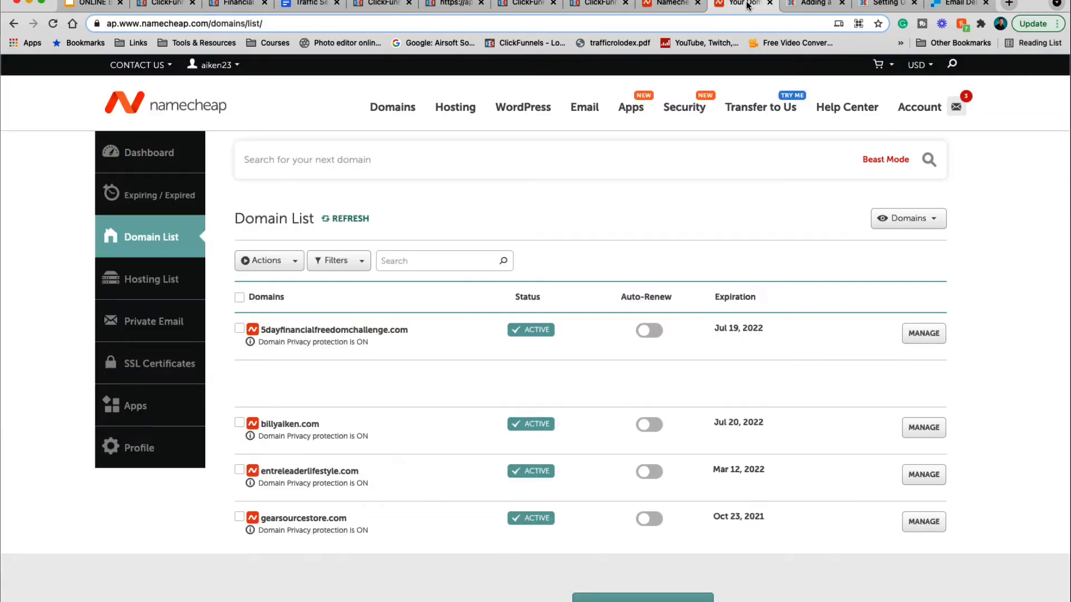
click(664, 5)
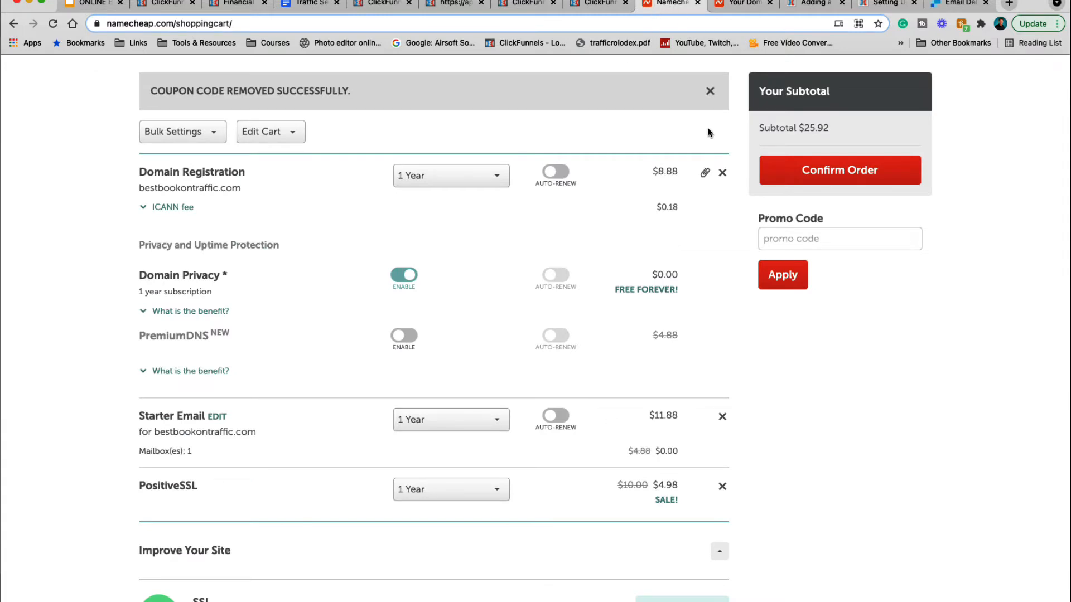
click(747, 5)
- Read the ClickFunnels help article on adding a Namecheap domain, including the CNAME record and forwarding rule instructions
click(820, 3)
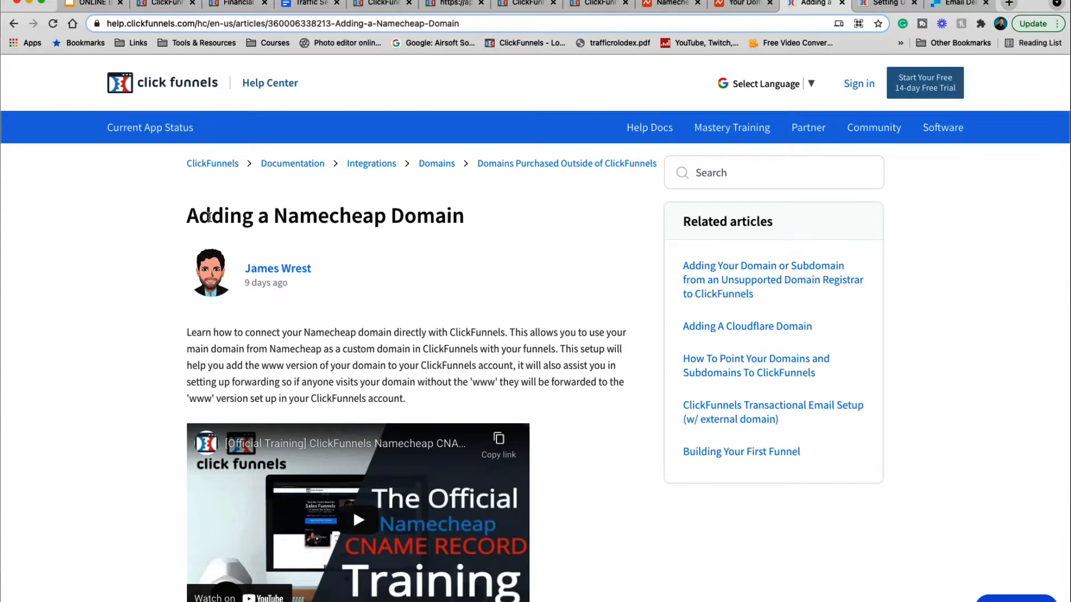
drag(209, 218, 477, 235)
click(524, 281)
scroll(568, 335, down, 10)
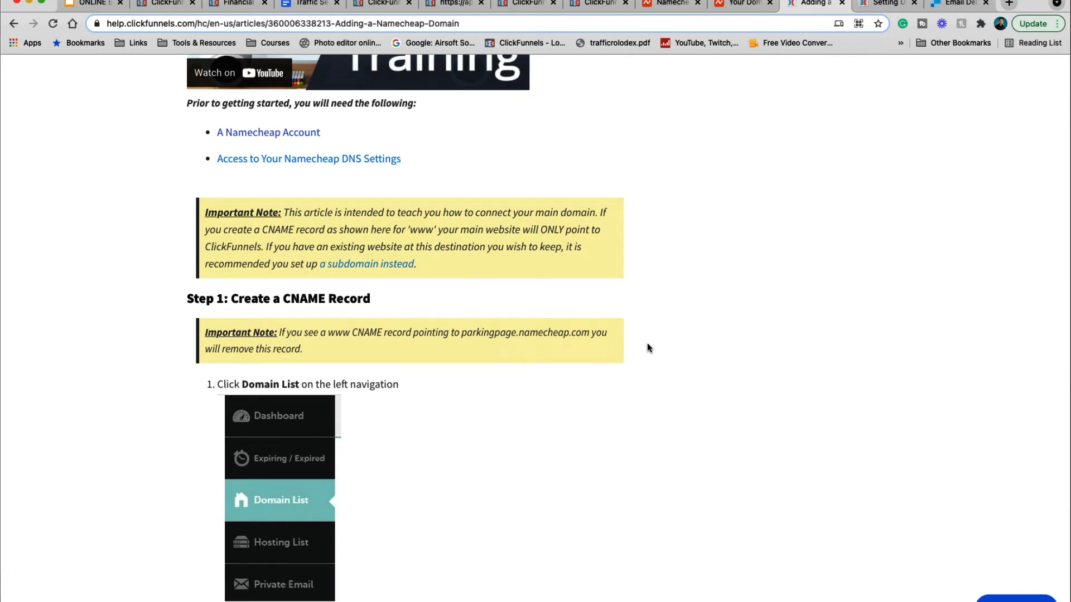
scroll(648, 347, up, 10)
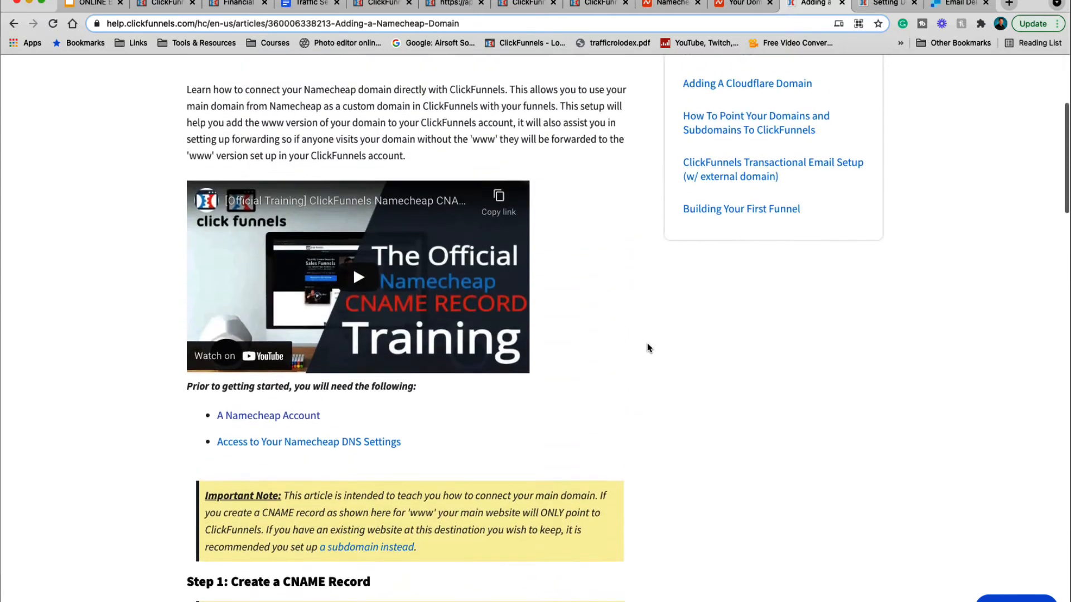
scroll(647, 347, down, 8)
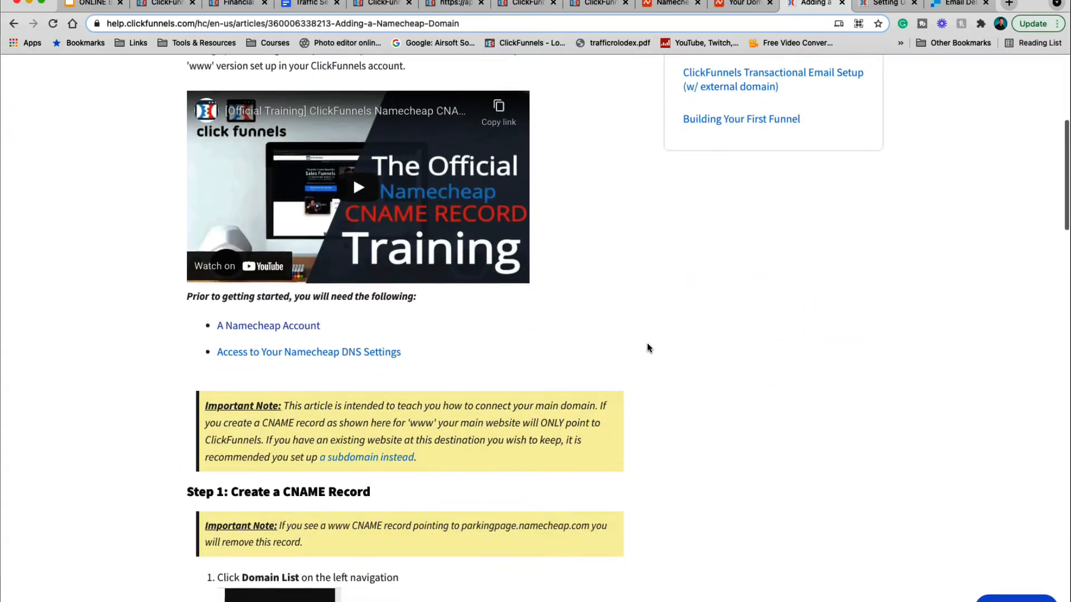
scroll(647, 347, up, 8)
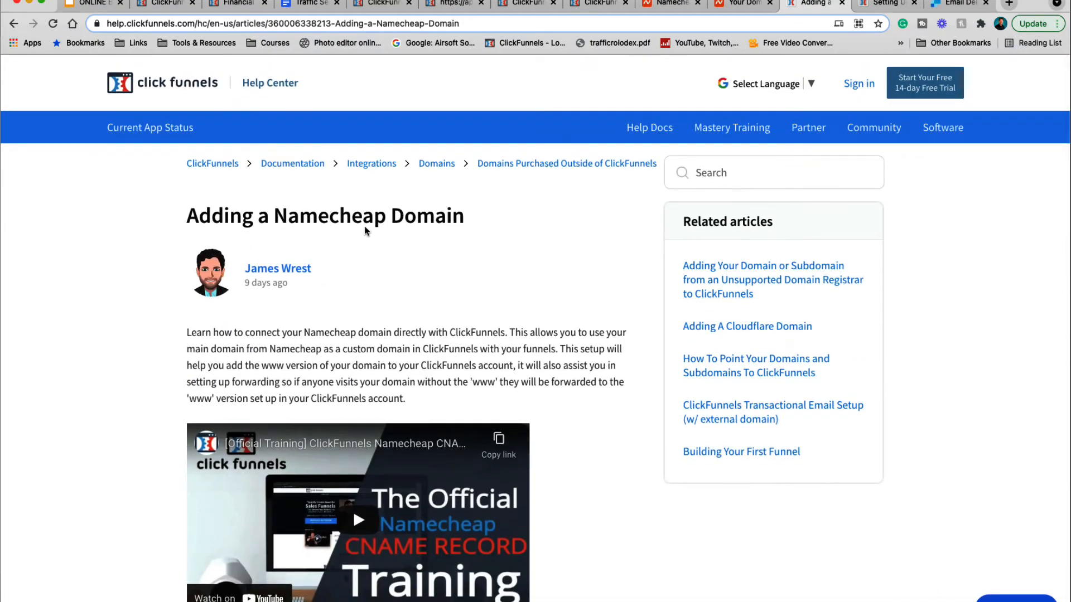
scroll(653, 359, down, 12)
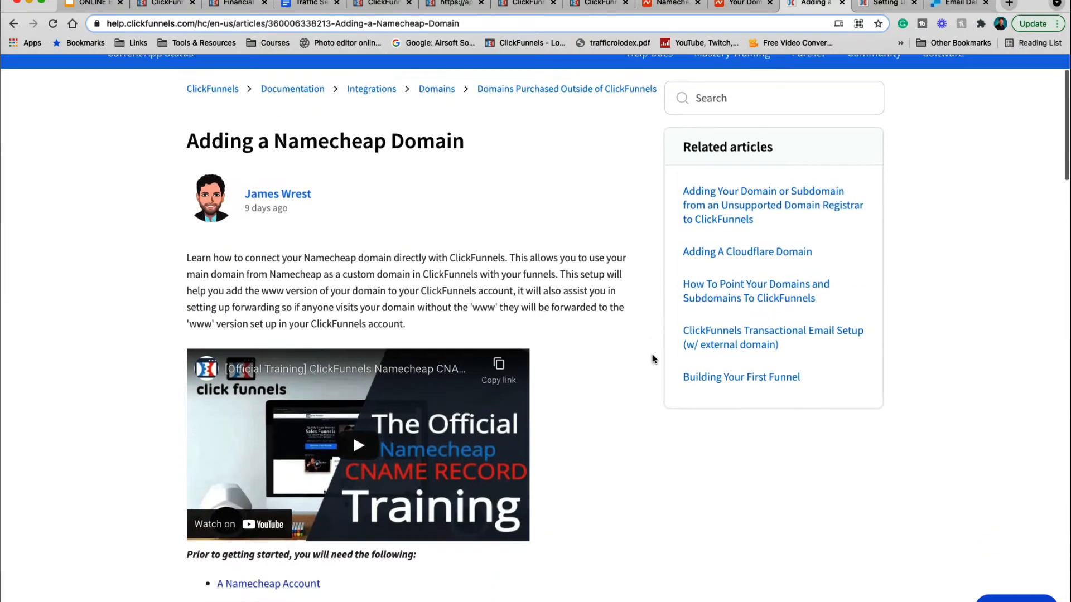
scroll(654, 359, down, 15)
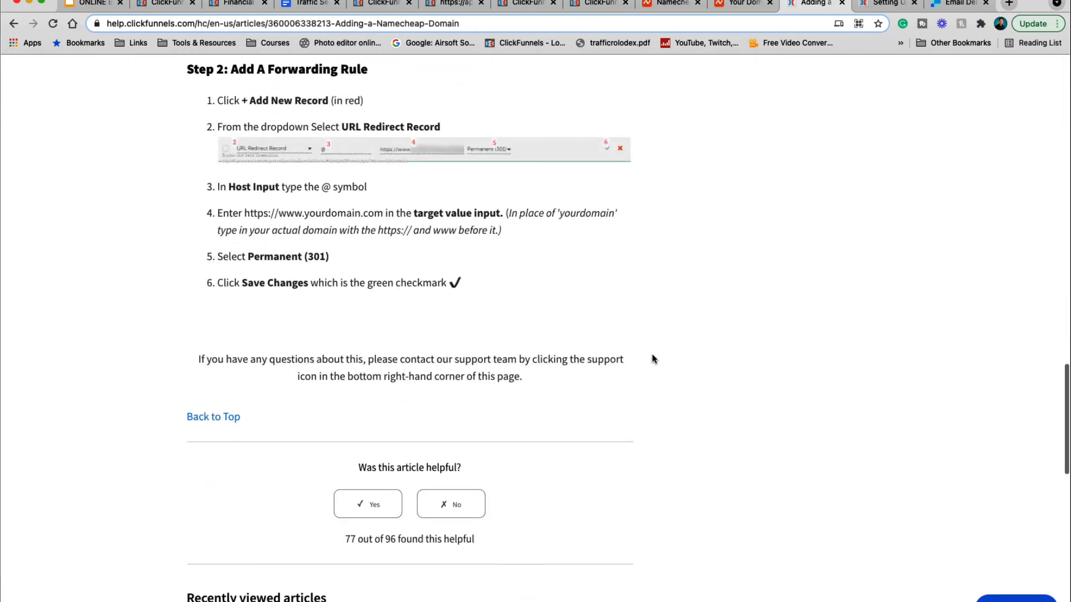
scroll(654, 358, up, 4)
scroll(653, 358, up, 20)
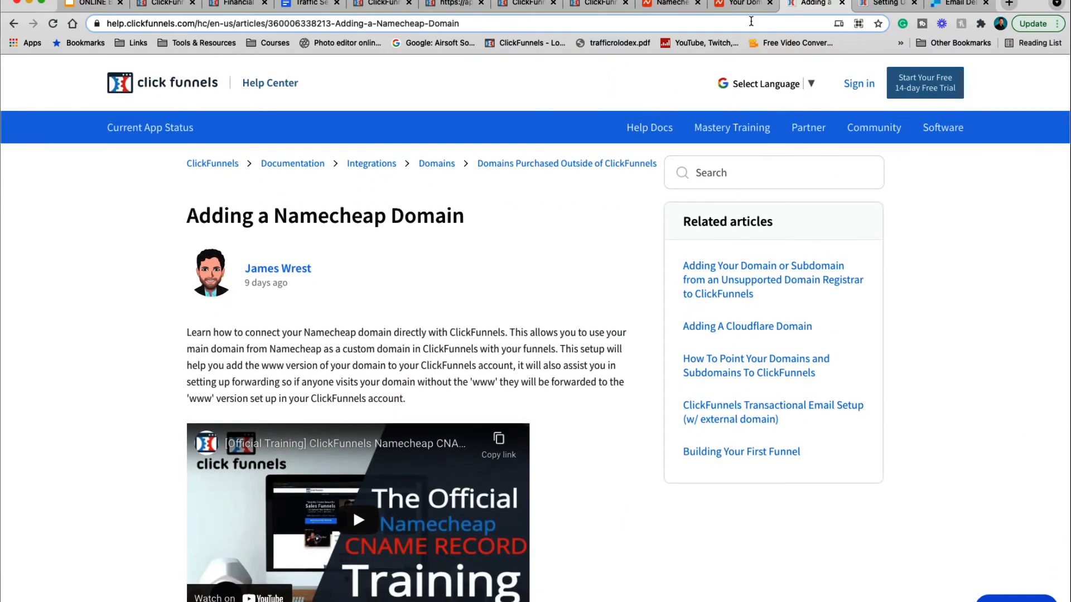
- Return to Namecheap's Domain List and inspect the Advanced DNS host records of 5dayfinancialfreedomchallenge.com
click(745, 4)
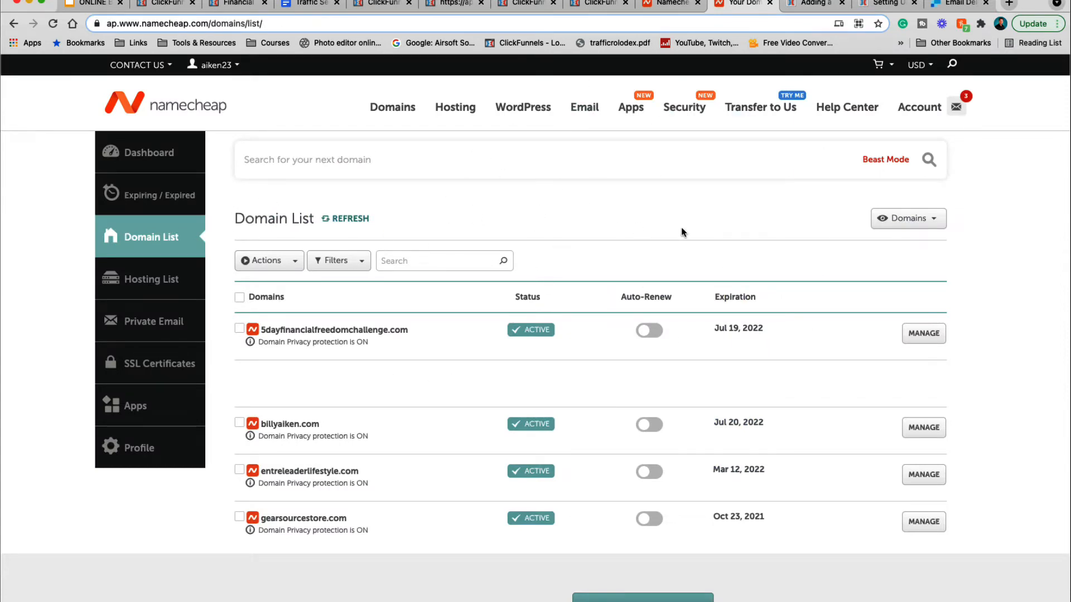
click(924, 341)
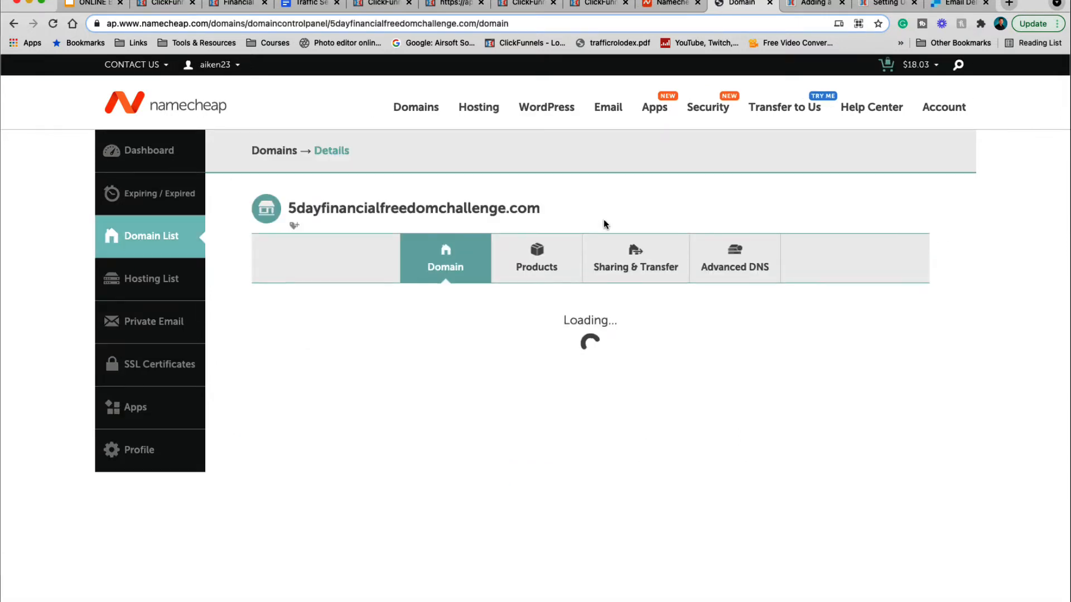
click(744, 267)
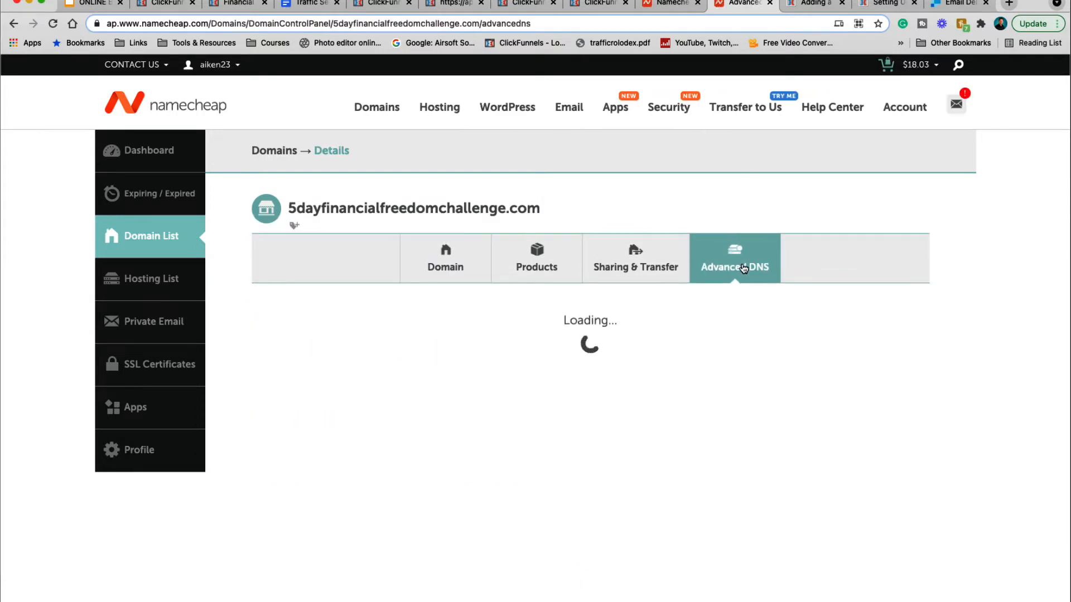
scroll(669, 335, down, 3)
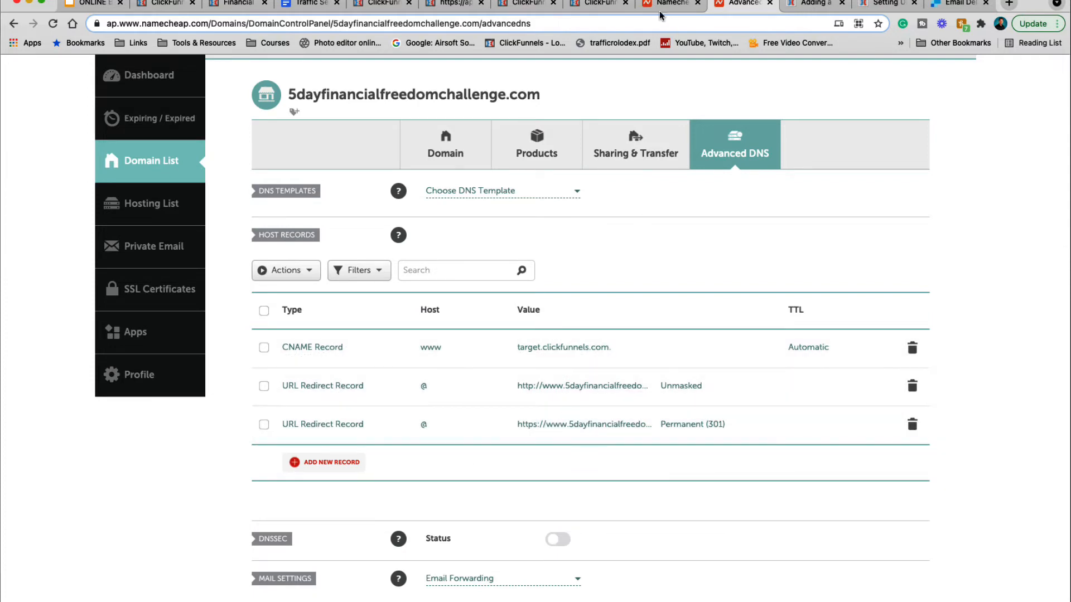
- Revisit the Namecheap article's CNAME instructions, then view the help article on setting up Sendgrid and domain authentication
click(815, 3)
scroll(649, 302, down, 20)
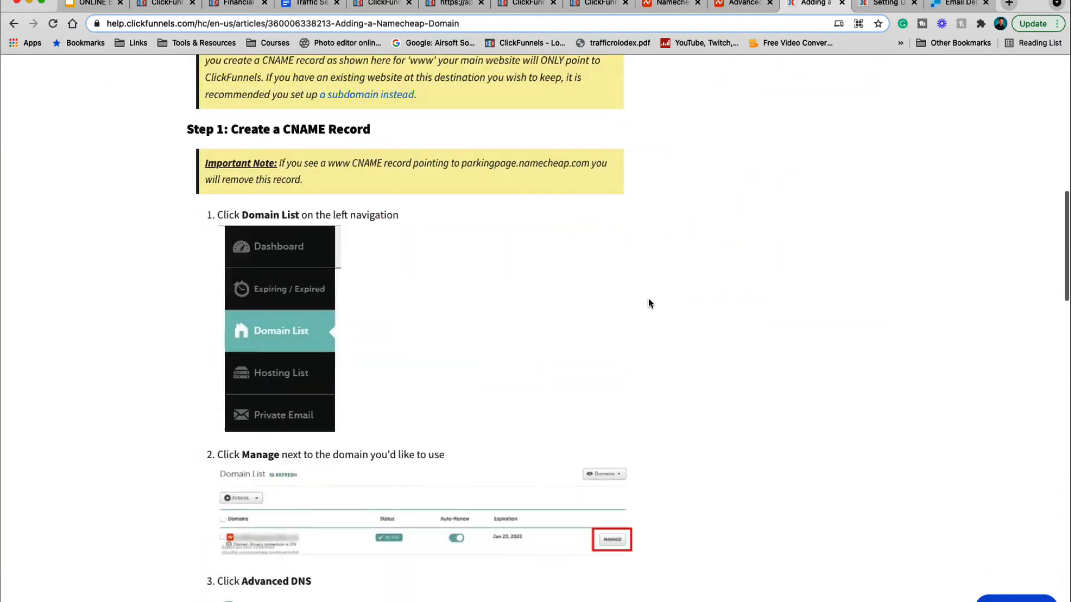
scroll(648, 298, up, 20)
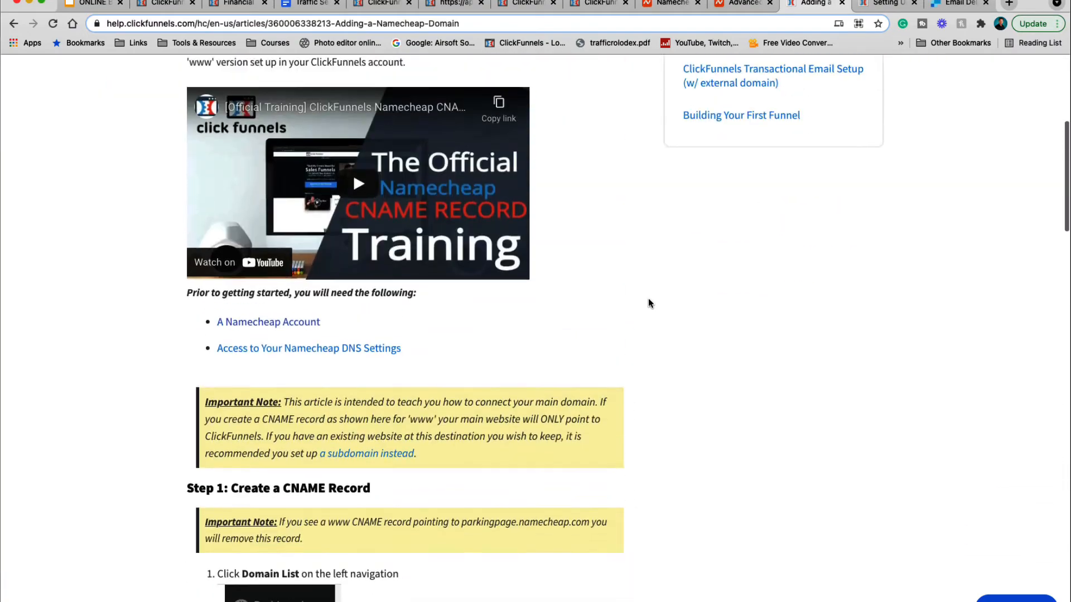
click(879, 7)
scroll(610, 307, down, 3)
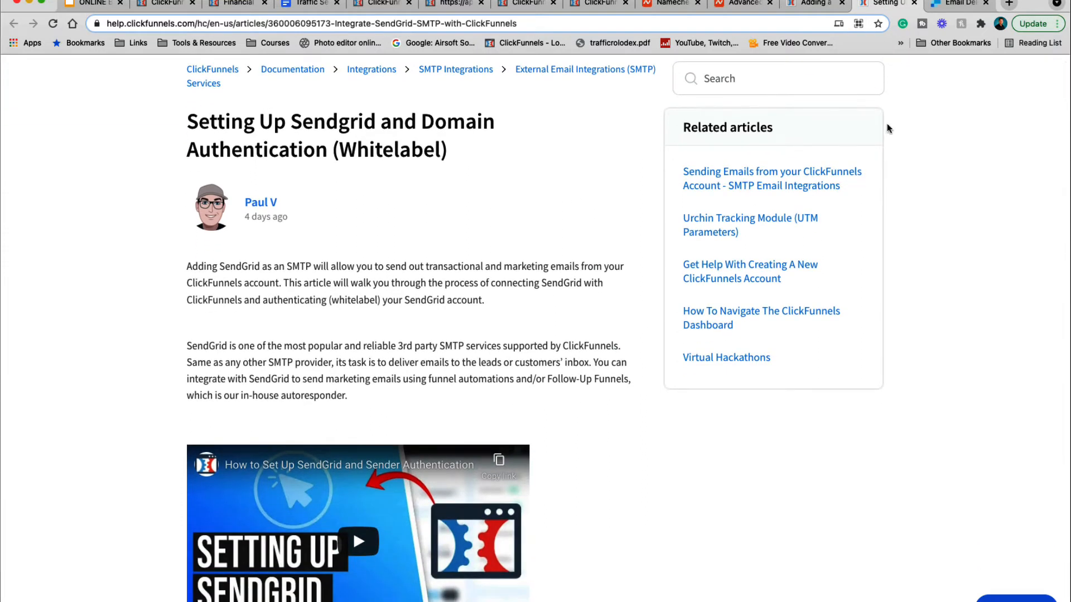
- Switch to the SendGrid website and examine its home page and the Email API plans on the pricing page
click(956, 3)
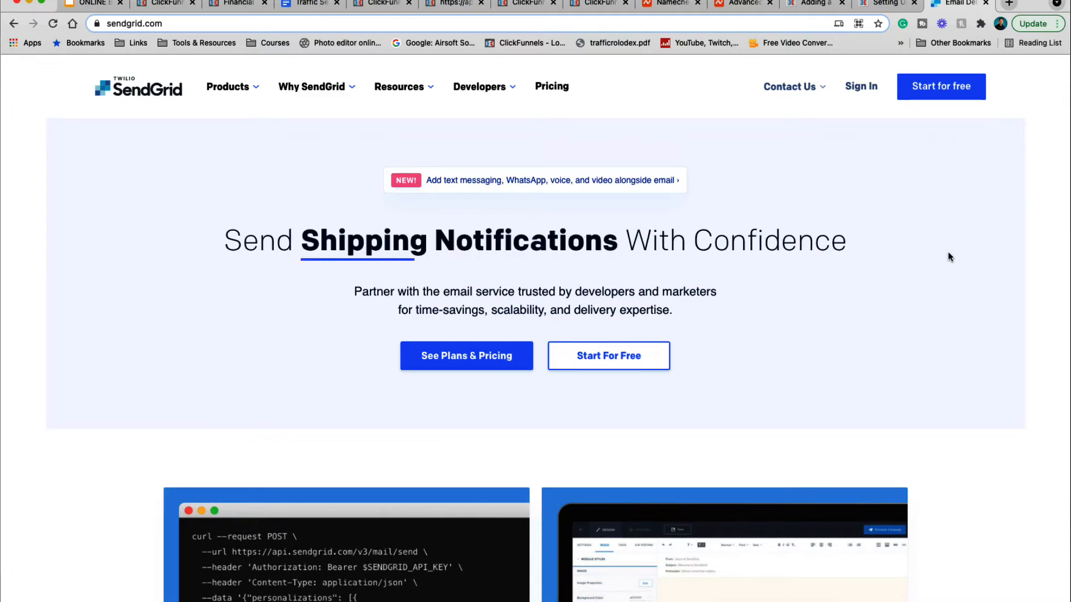
scroll(950, 257, down, 15)
scroll(949, 257, up, 20)
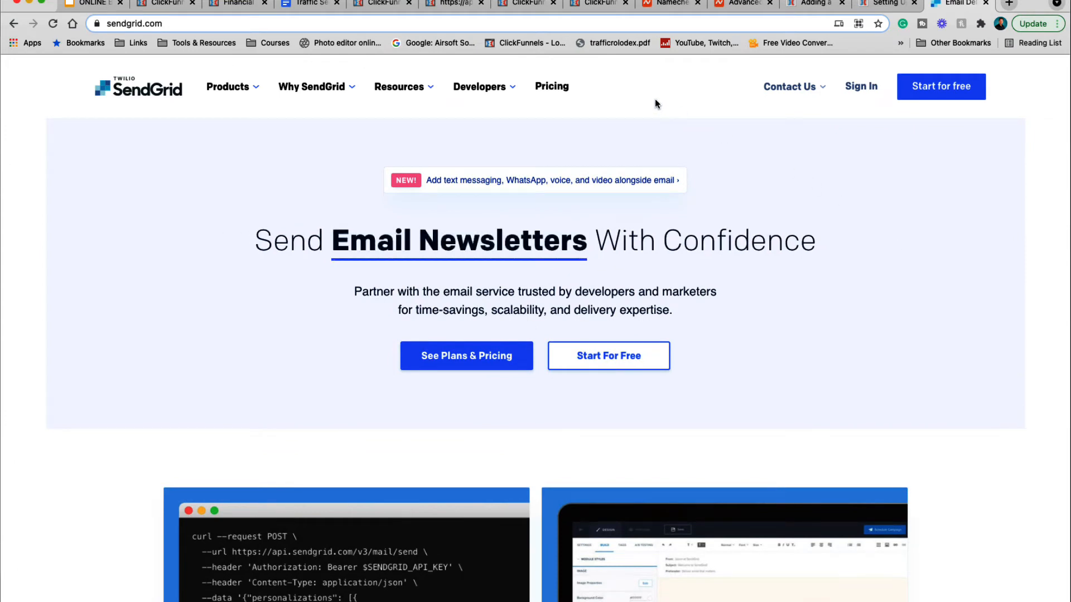
click(566, 88)
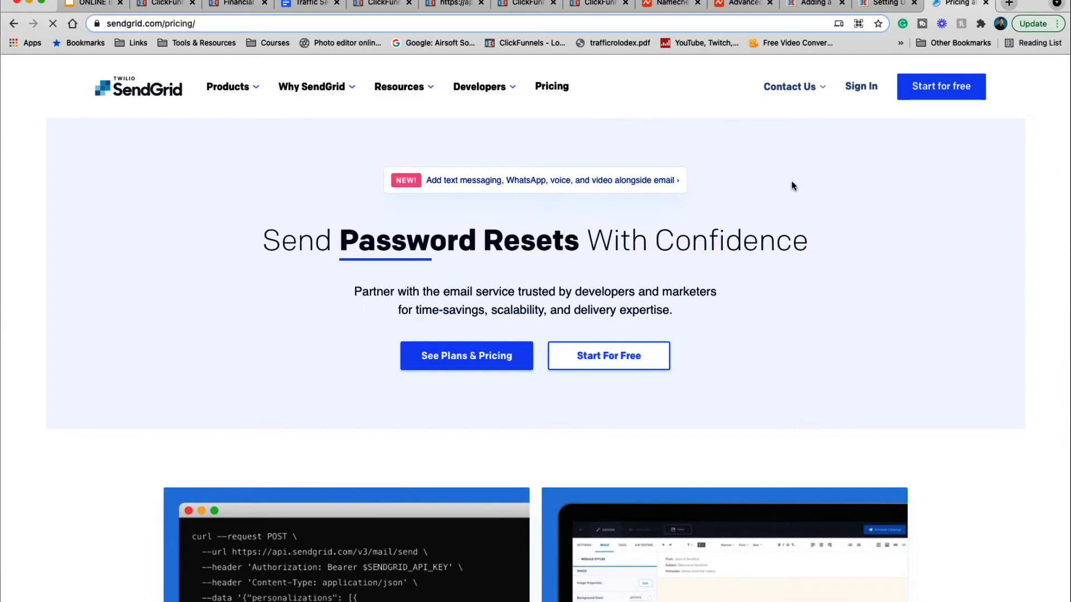
scroll(792, 182, down, 5)
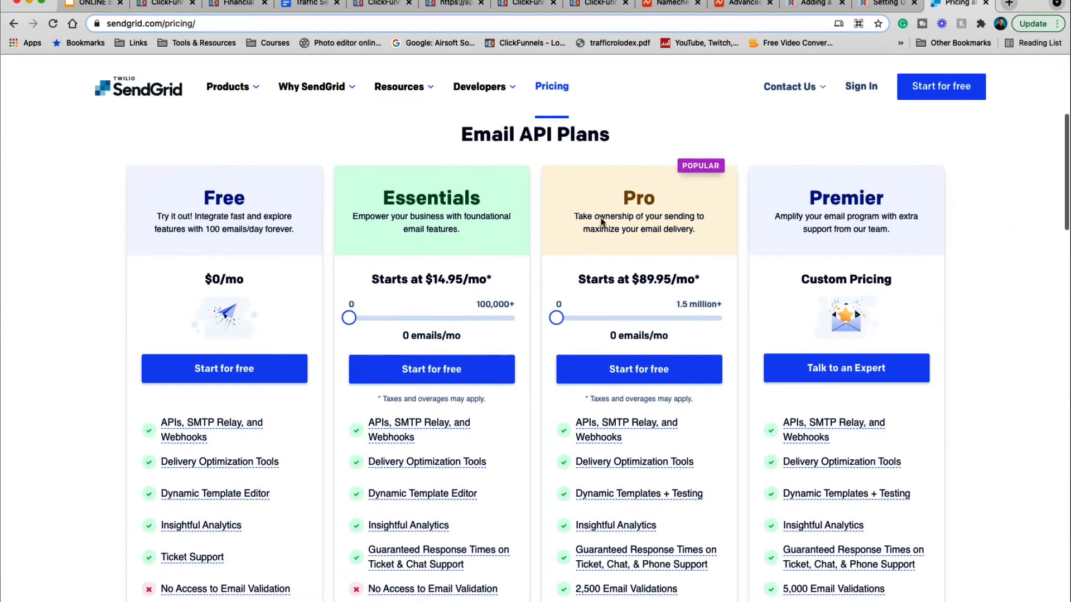
scroll(292, 333, down, 4)
scroll(293, 333, up, 6)
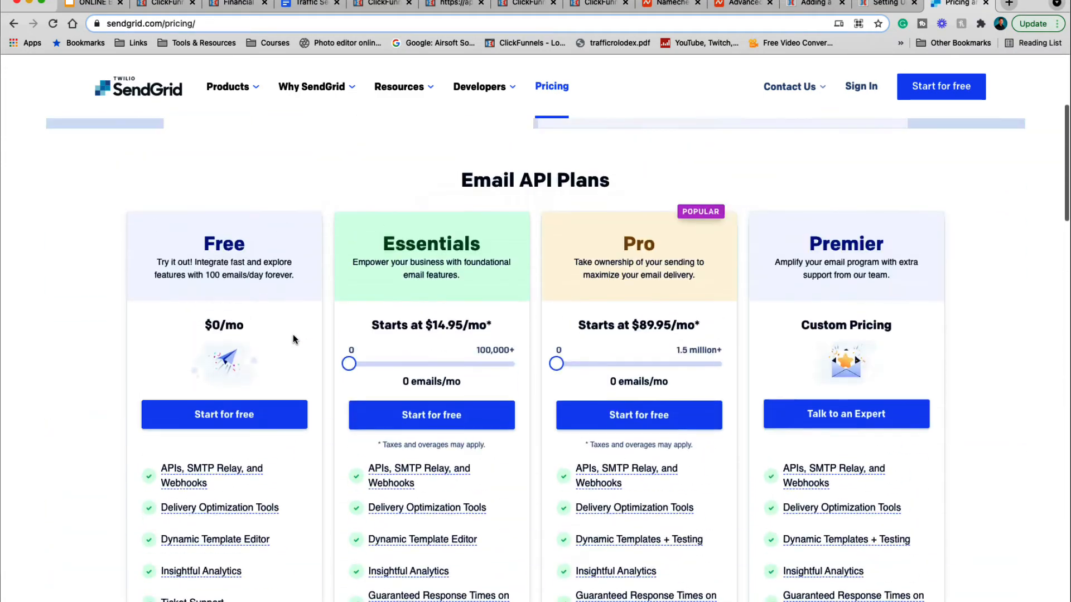
scroll(308, 304, down, 2)
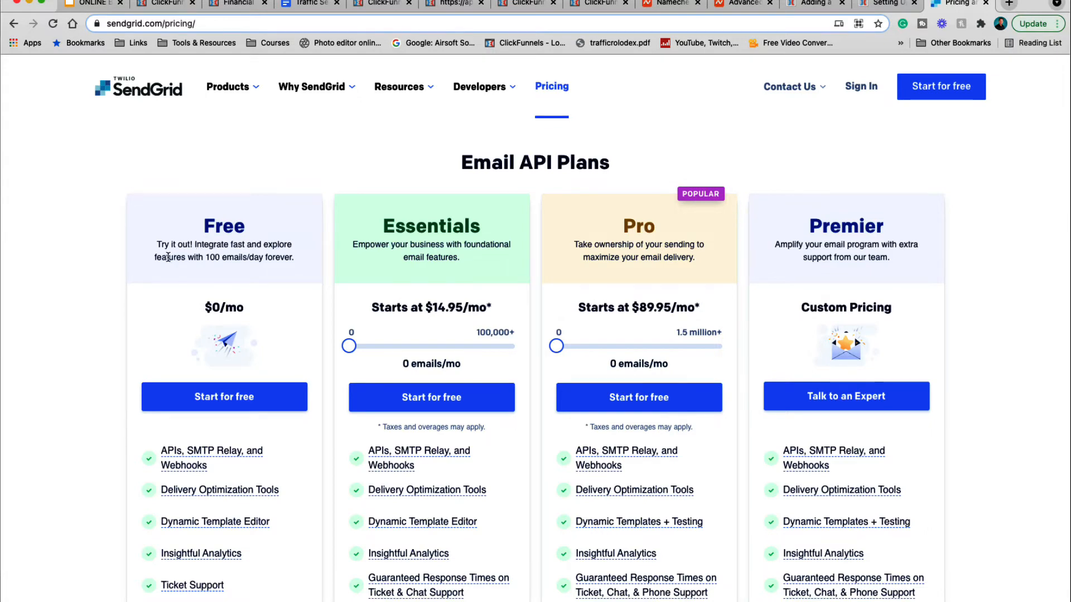
scroll(243, 353, down, 3)
scroll(242, 352, up, 2)
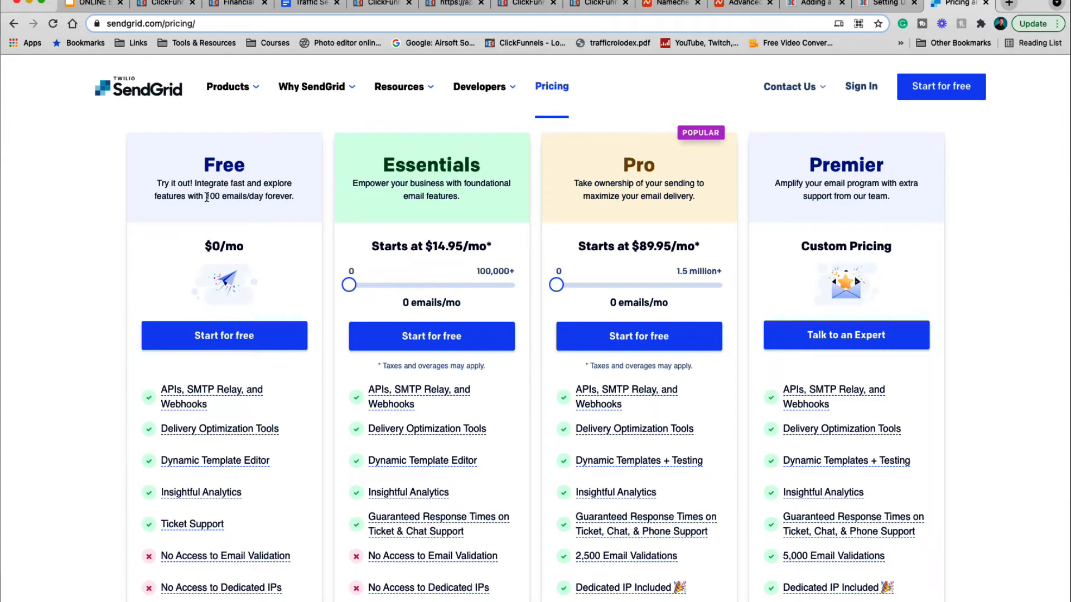
- Highlight the Free plan's email limit, set the Essentials plan to 50,000 emails/mo, and highlight its monthly price
drag(206, 197, 246, 197)
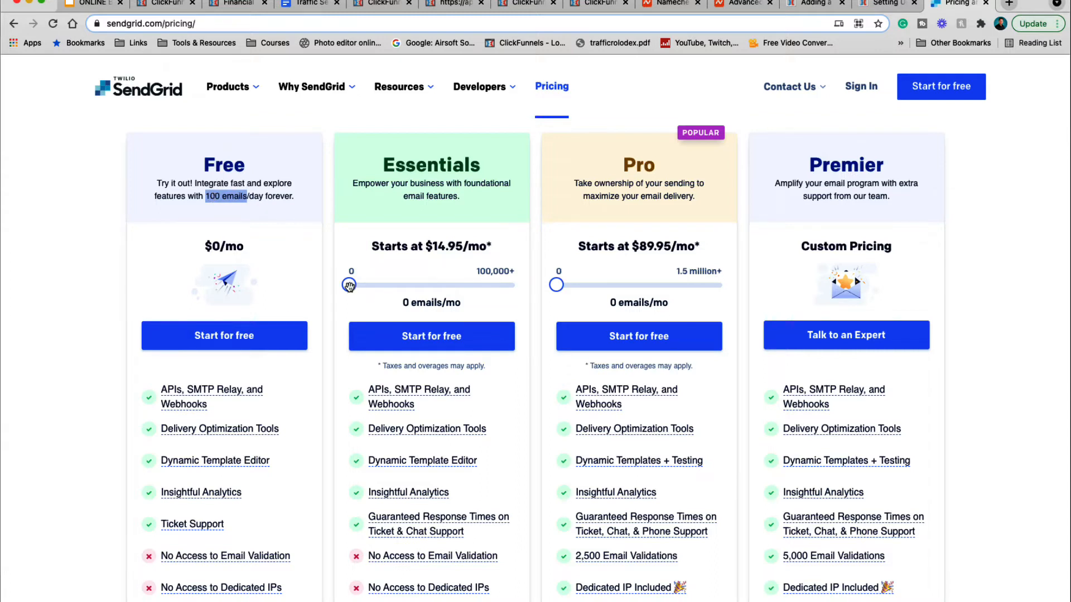
drag(349, 287, 436, 280)
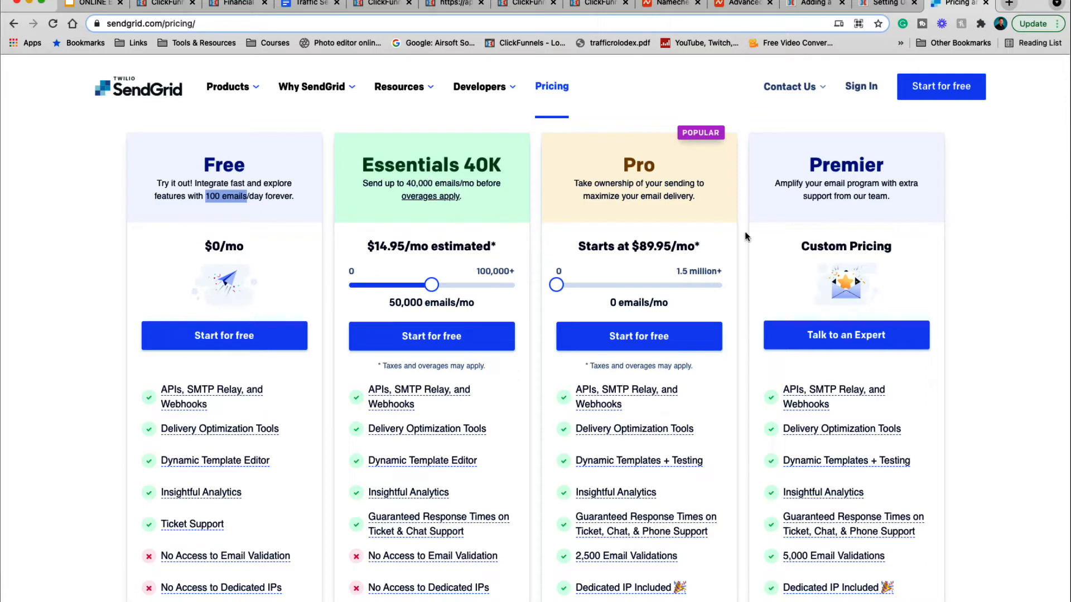
click(283, 200)
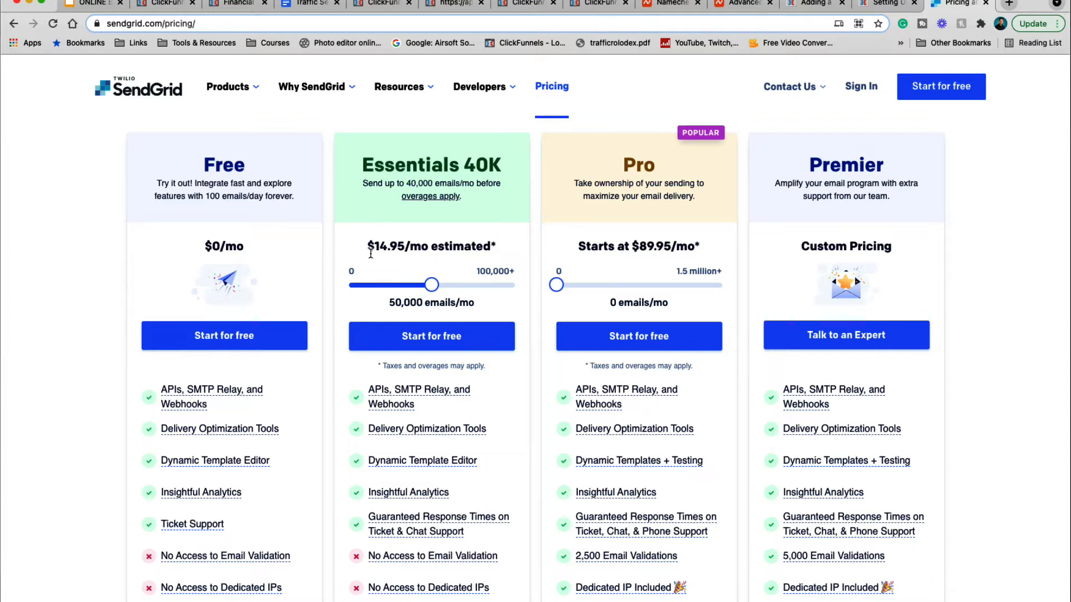
drag(366, 246, 410, 247)
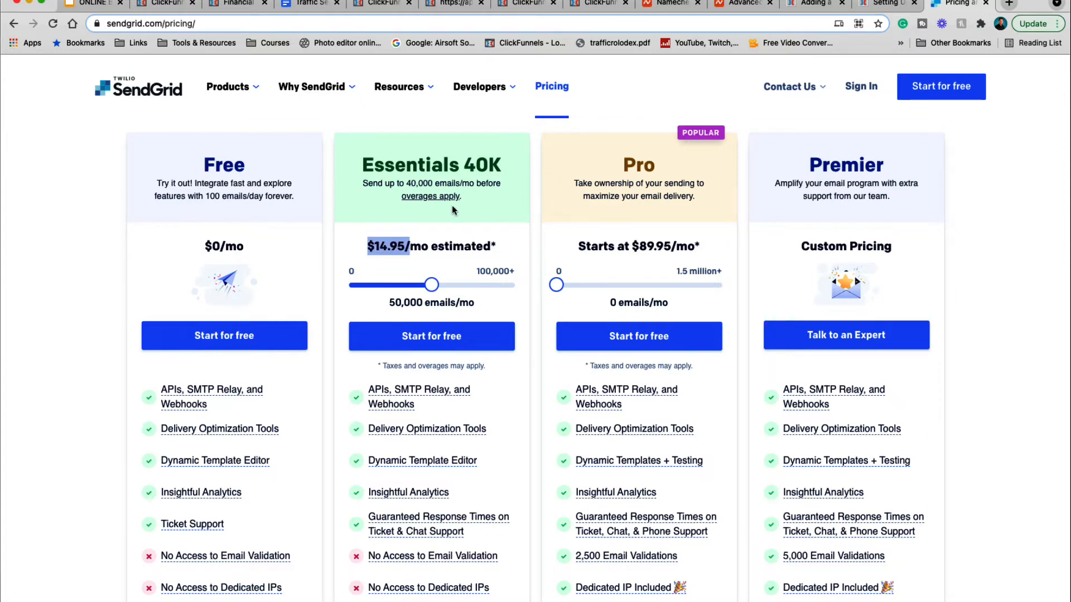
scroll(528, 196, up, 3)
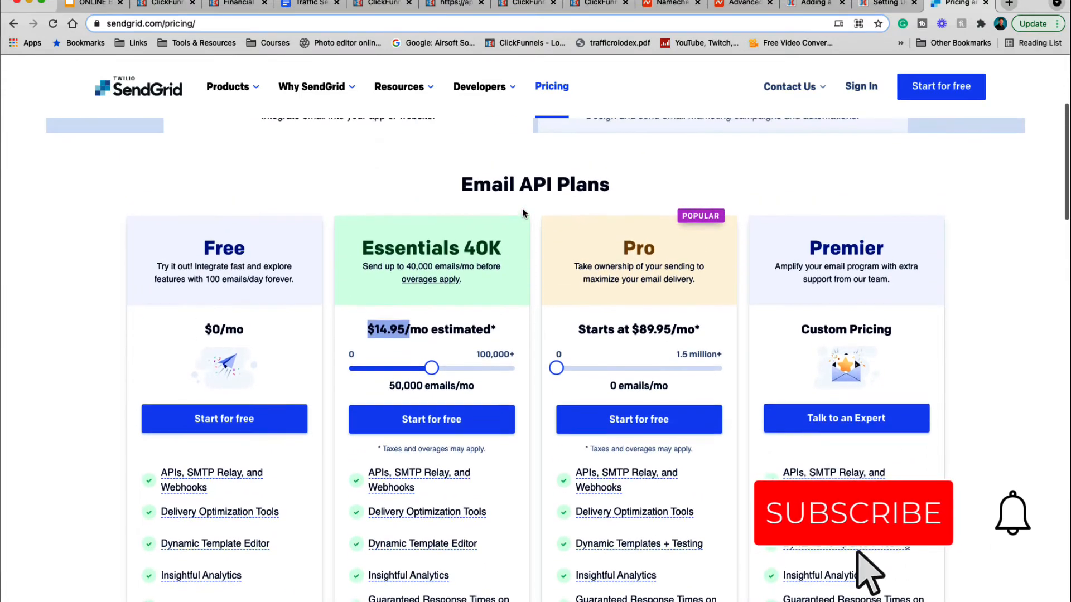
- Return to the Sendgrid and domain authentication article, skim its authentication steps, and clear the highlight on the prerequisites list
click(884, 6)
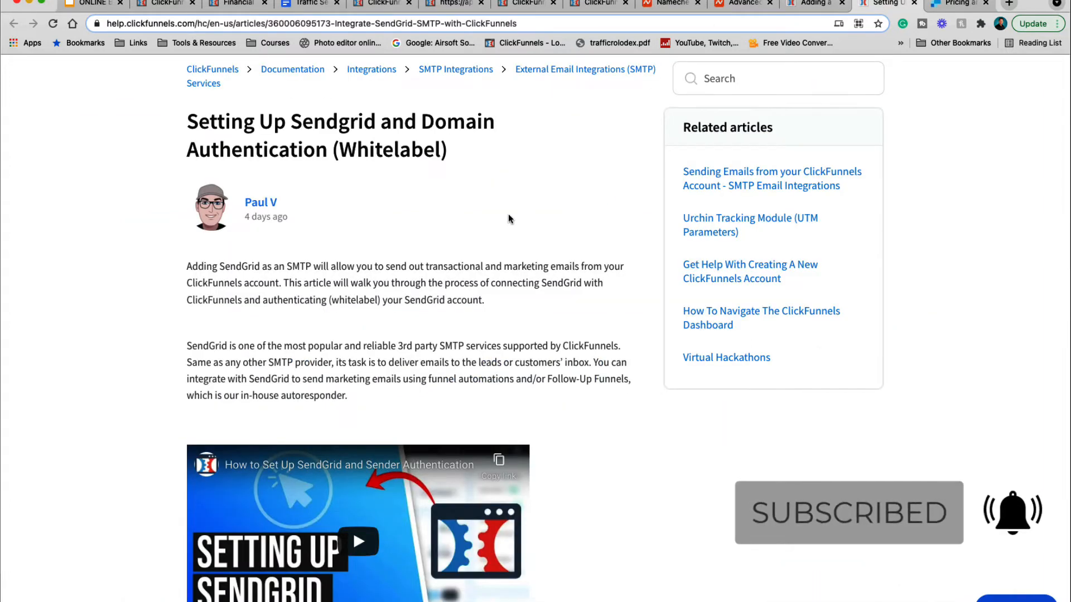
scroll(553, 293, down, 7)
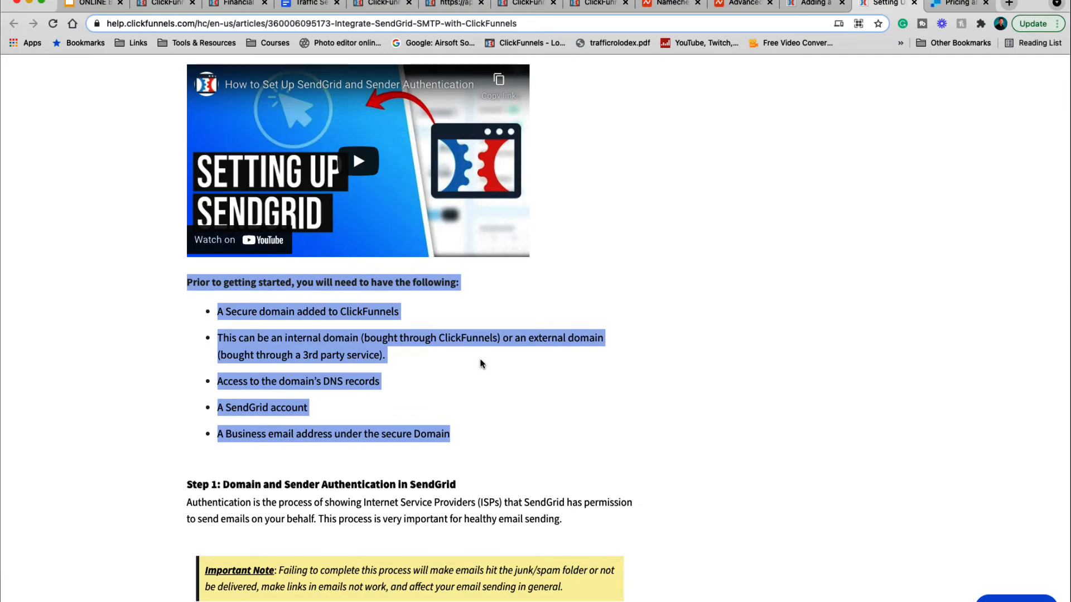
scroll(481, 363, down, 20)
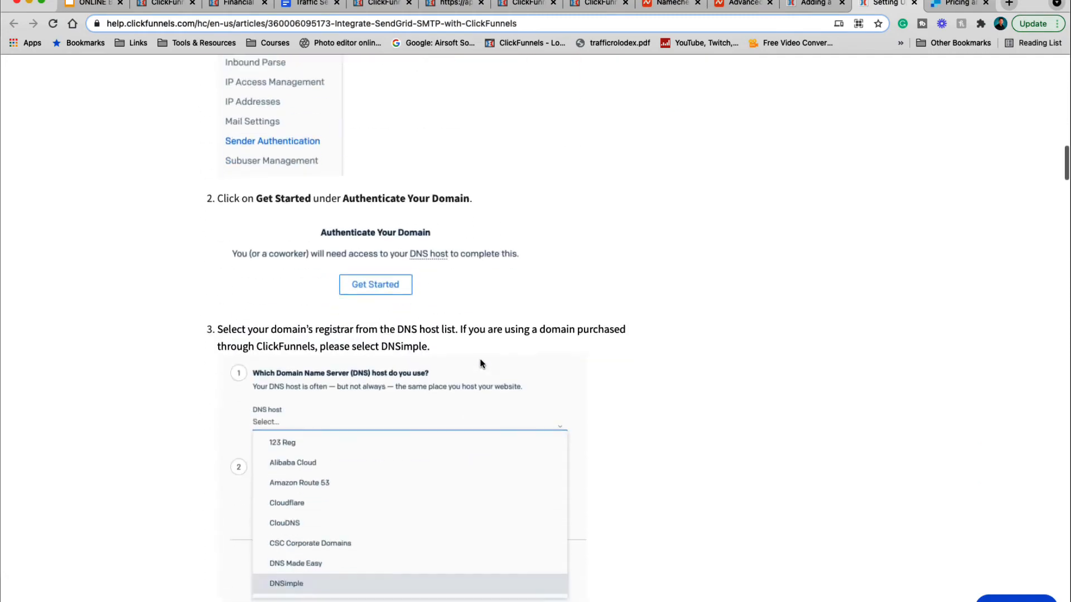
scroll(480, 364, down, 8)
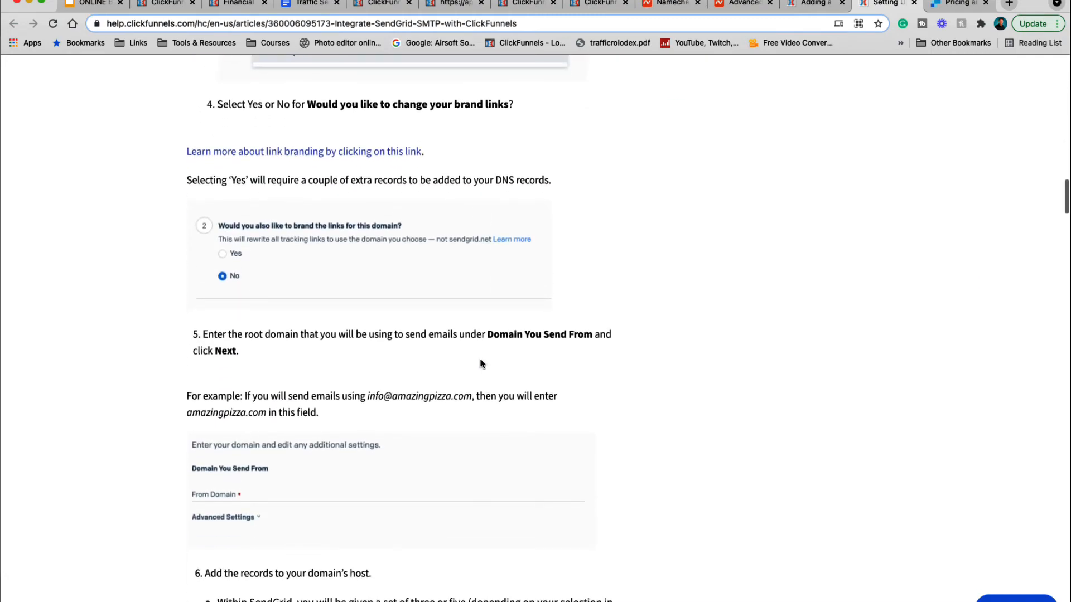
scroll(480, 364, down, 10)
scroll(480, 363, up, 14)
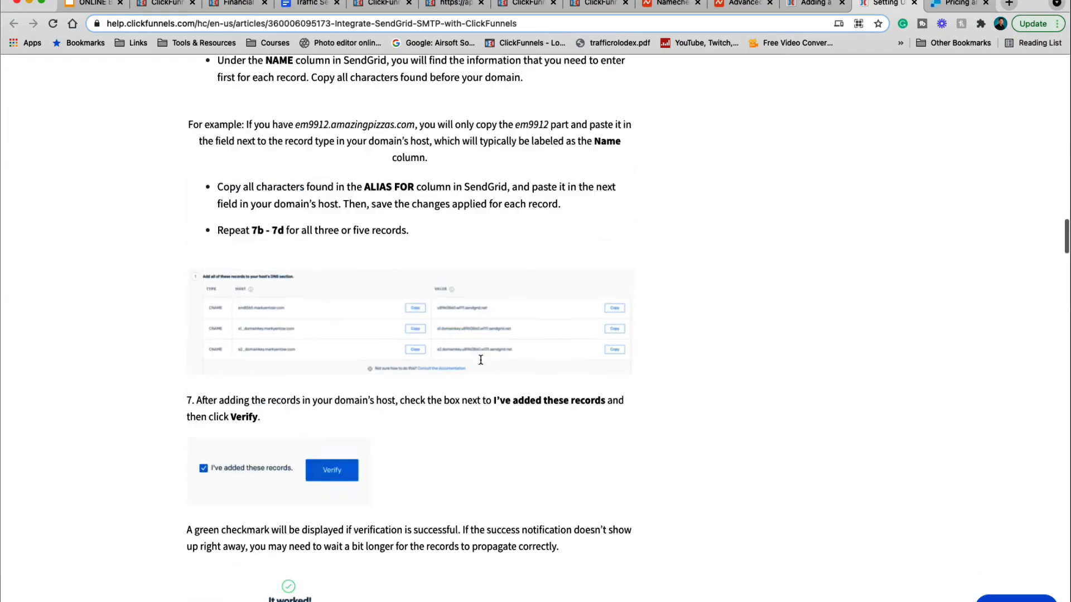
scroll(480, 363, up, 15)
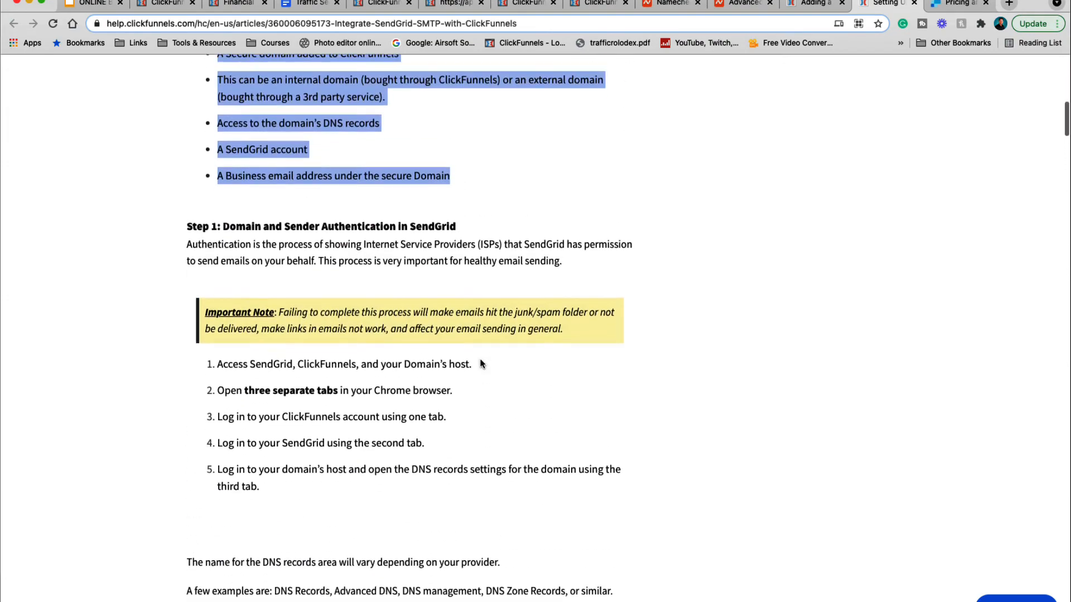
scroll(481, 362, up, 4)
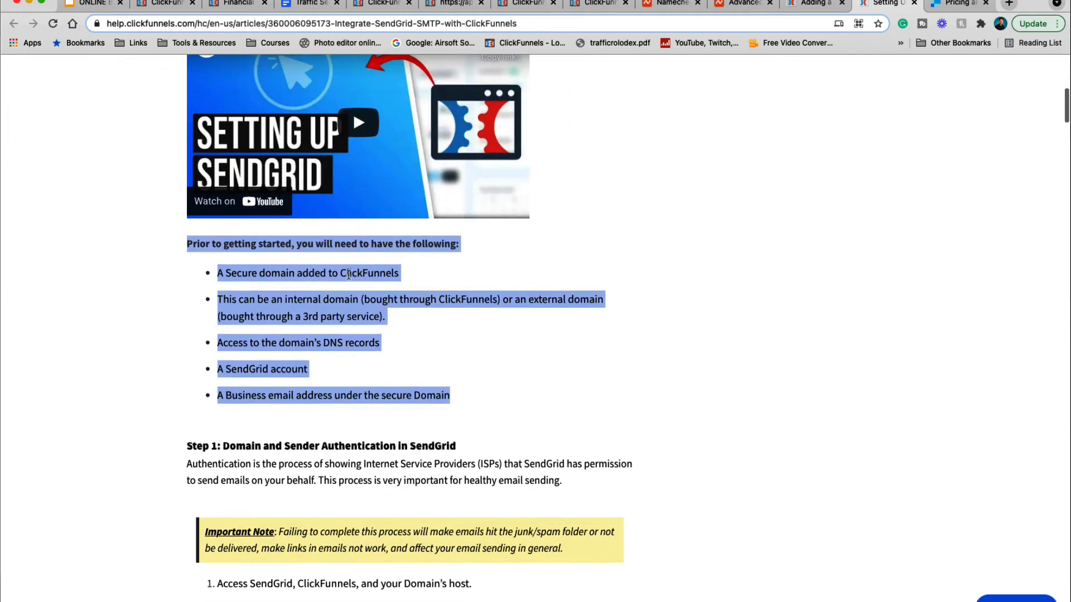
click(225, 279)
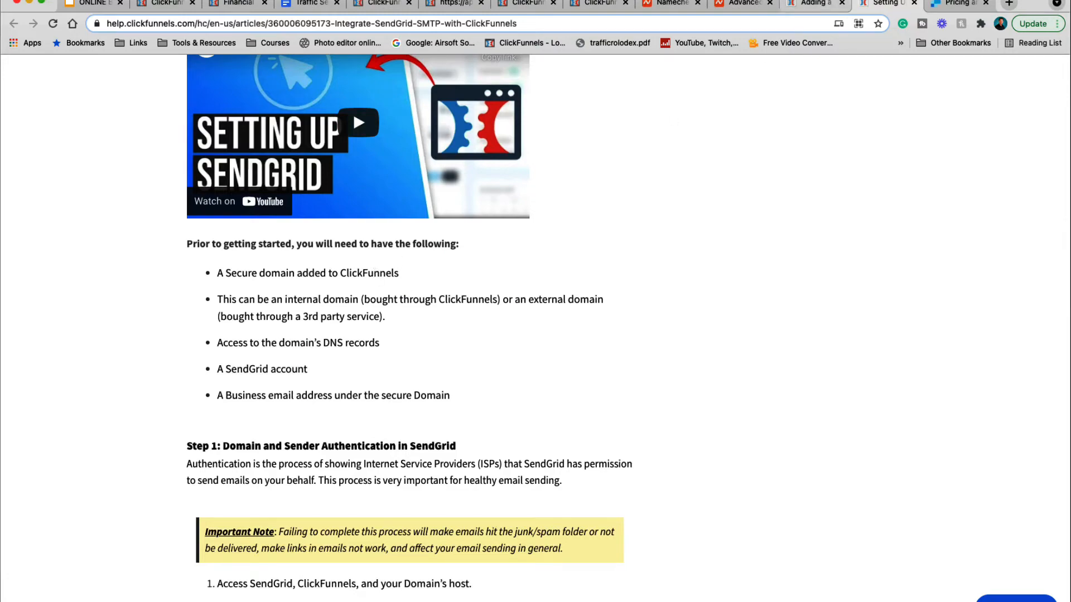
- Review the CNAME and forwarding rule instructions in the Namecheap domain article alongside the Sendgrid article's prerequisites
click(814, 2)
scroll(589, 333, down, 15)
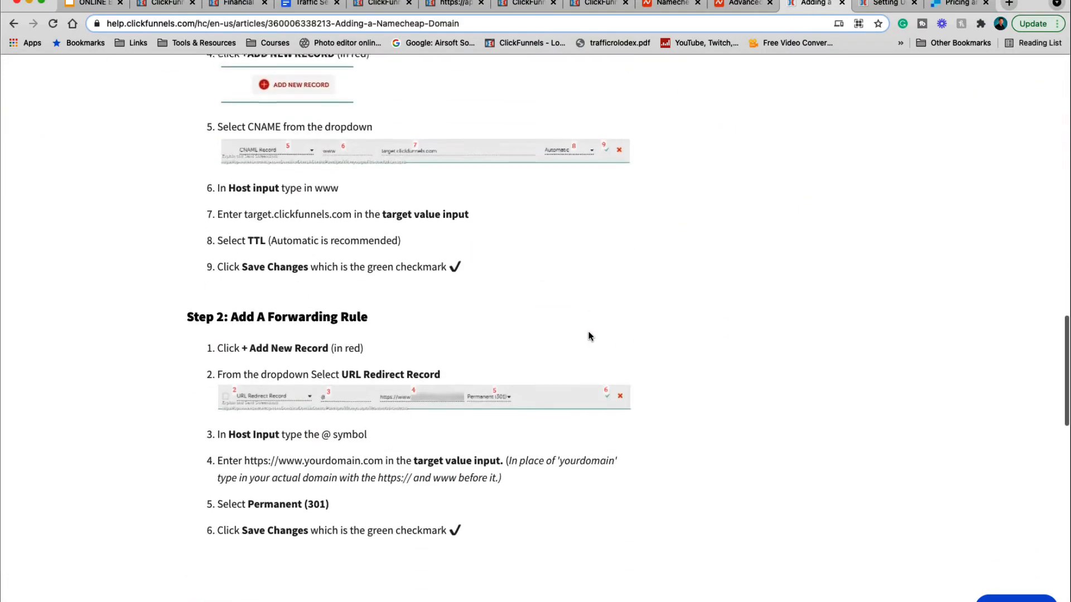
scroll(590, 270, up, 10)
click(886, 7)
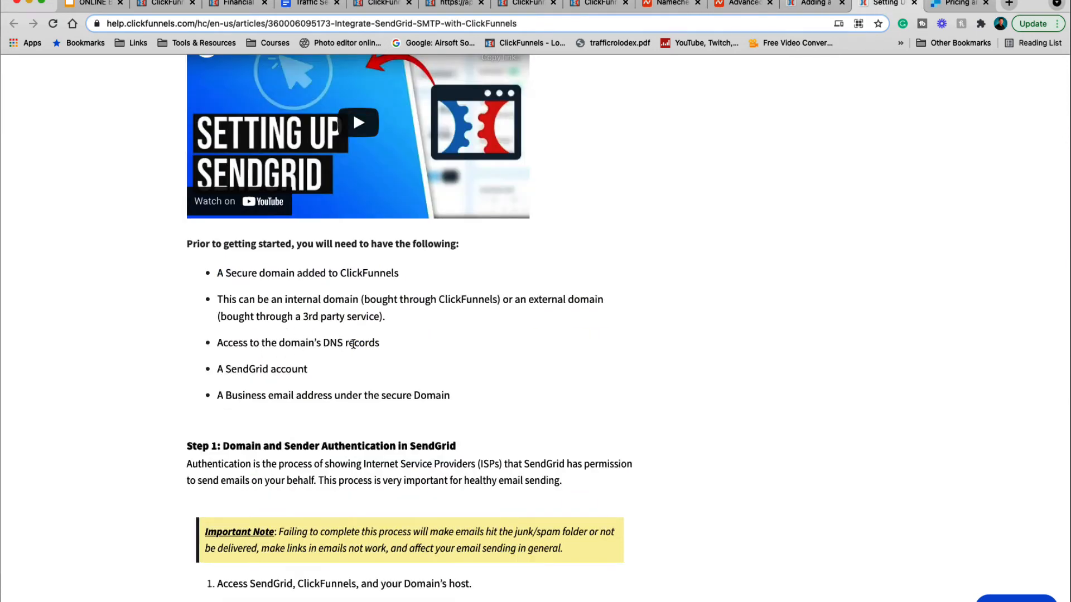
click(814, 4)
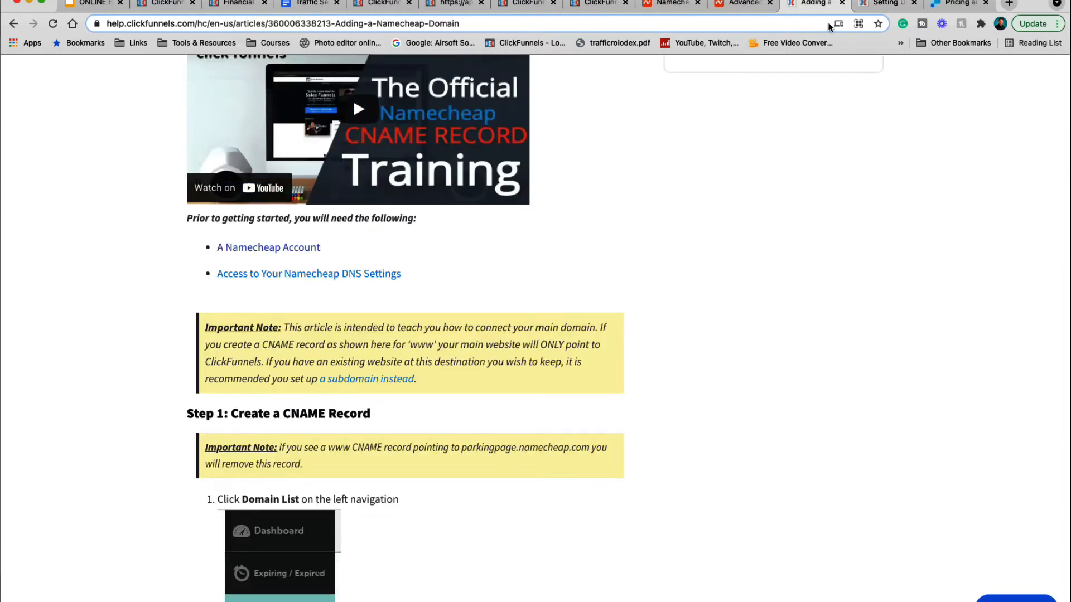
click(875, 8)
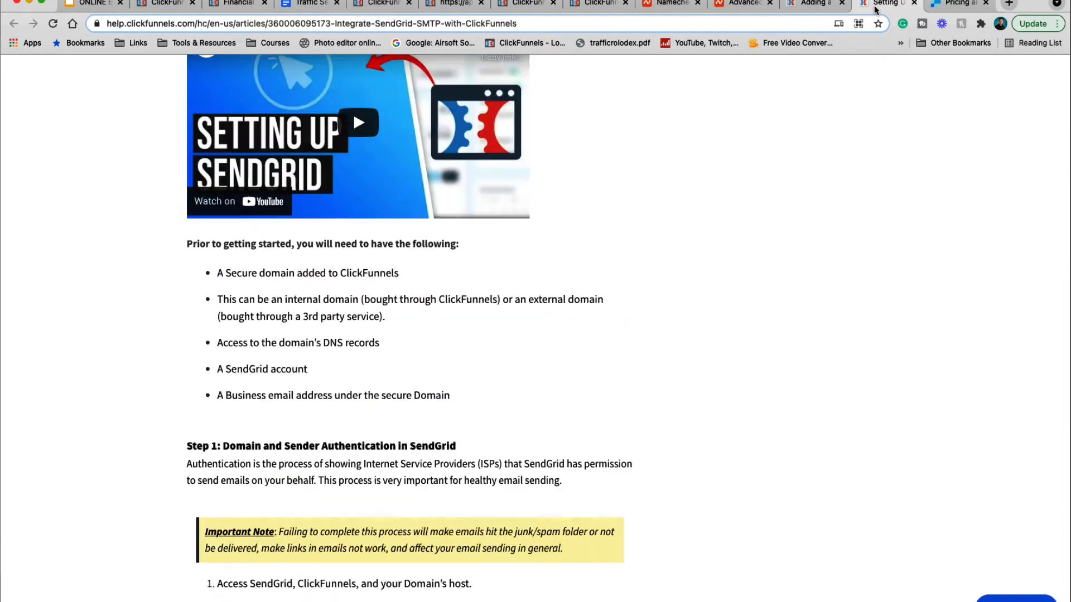
- Check the Advanced DNS host records of 5dayfinancialfreedomchallenge.com, then highlight the SendGrid account requirement in the Sendgrid article
click(746, 5)
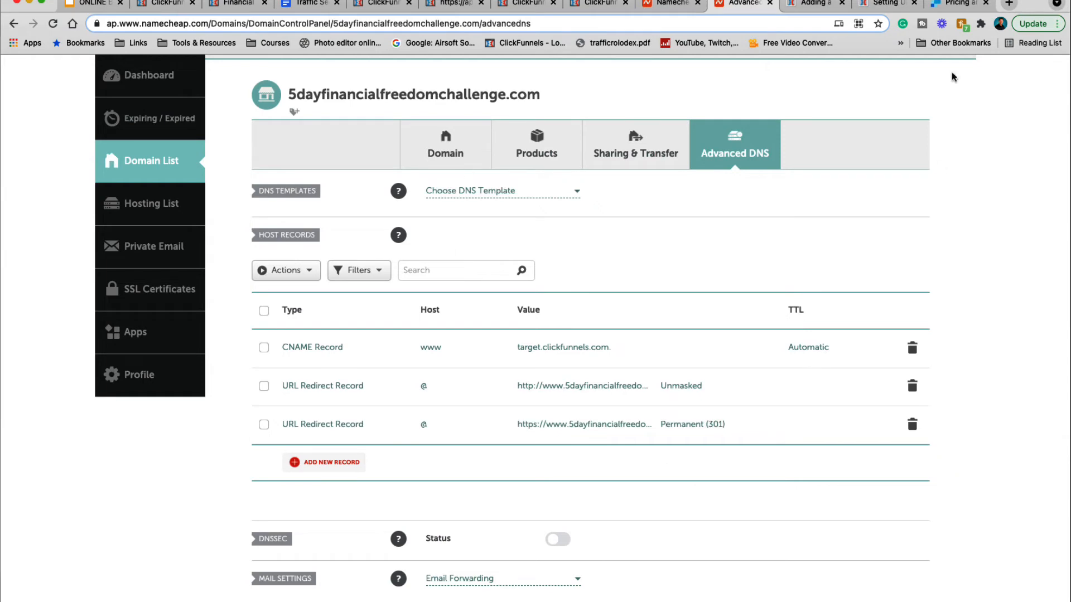
click(814, 6)
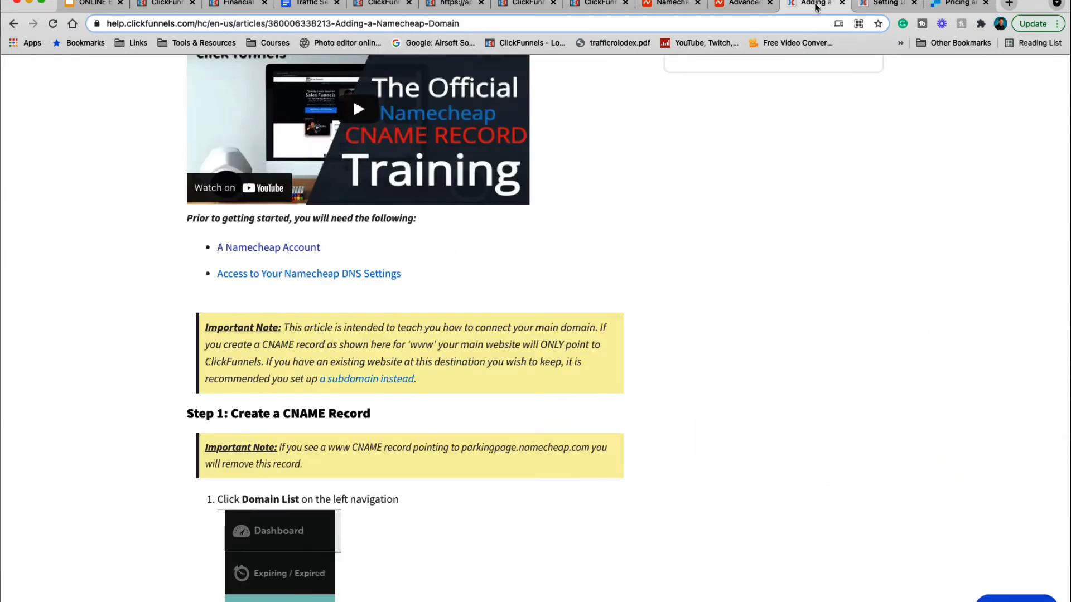
click(881, 5)
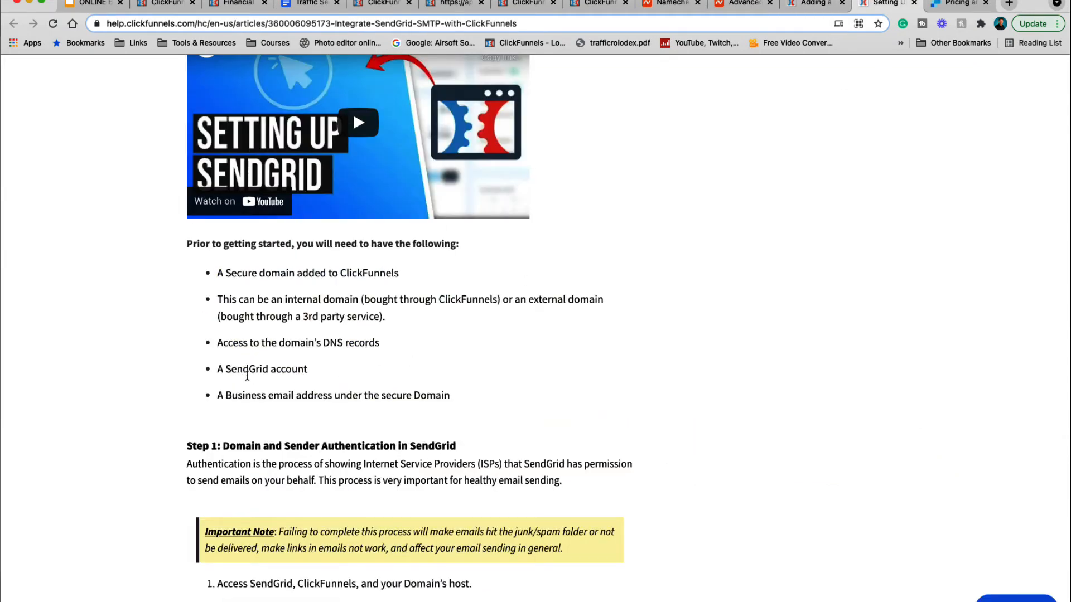
drag(231, 372, 324, 372)
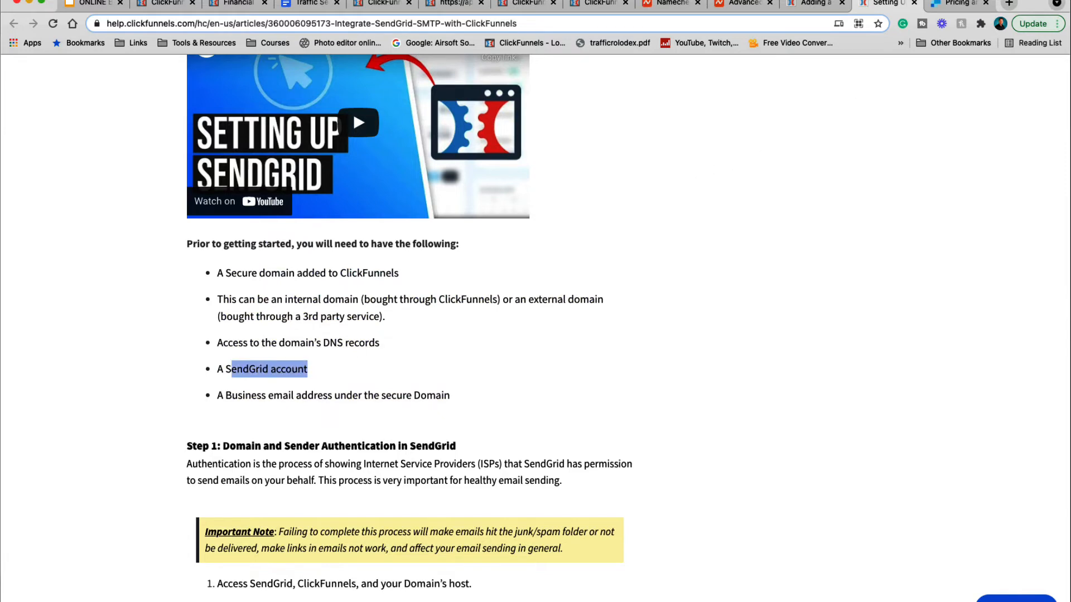
- Compare SendGrid's Email API plans with the help article's account requirement, ending on the pricing page
click(958, 3)
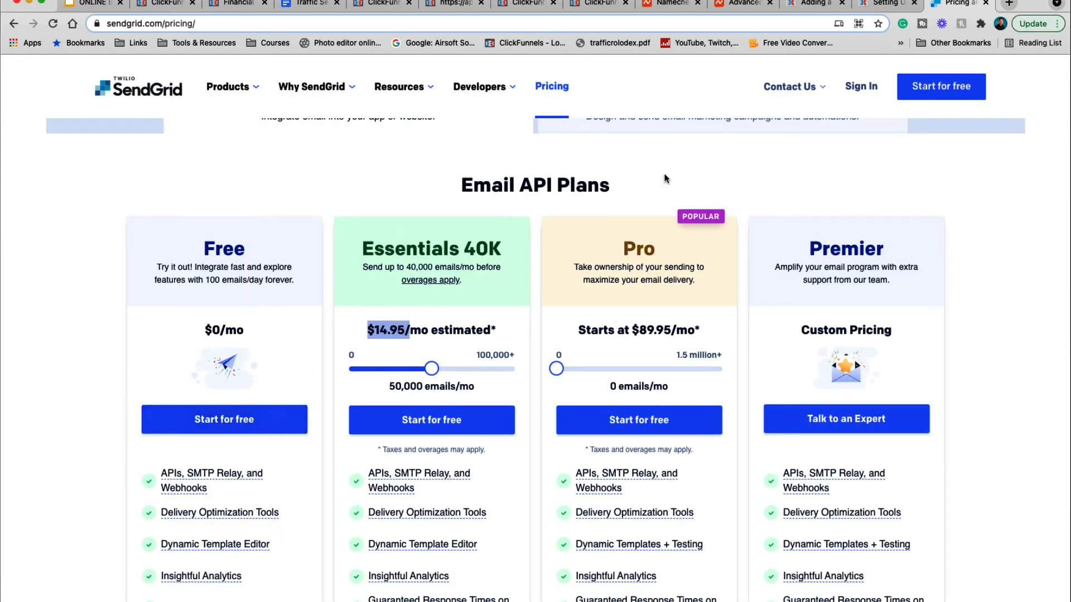
click(876, 4)
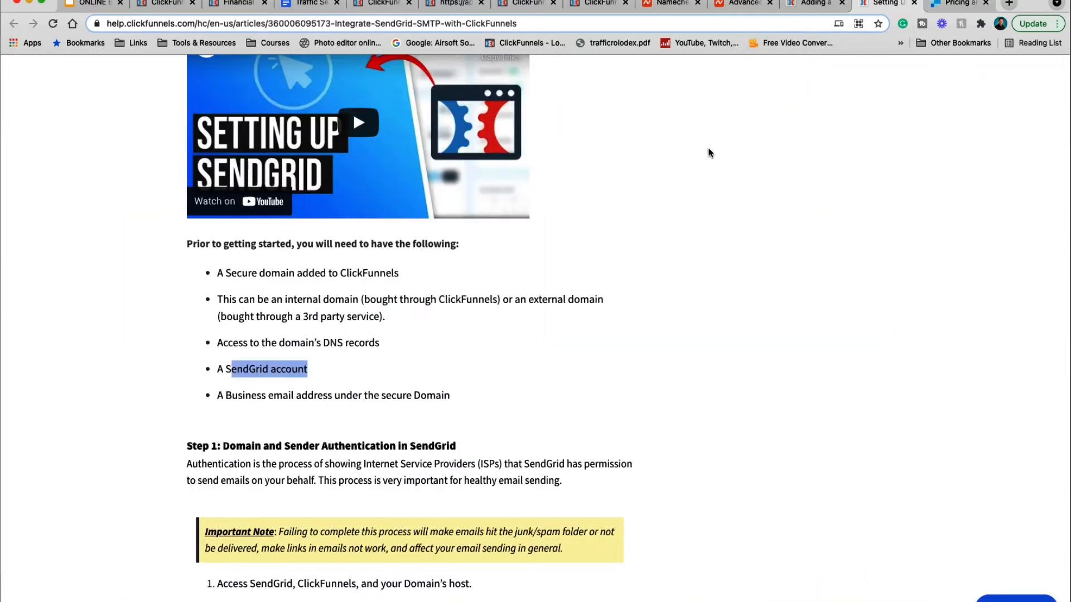
click(953, 3)
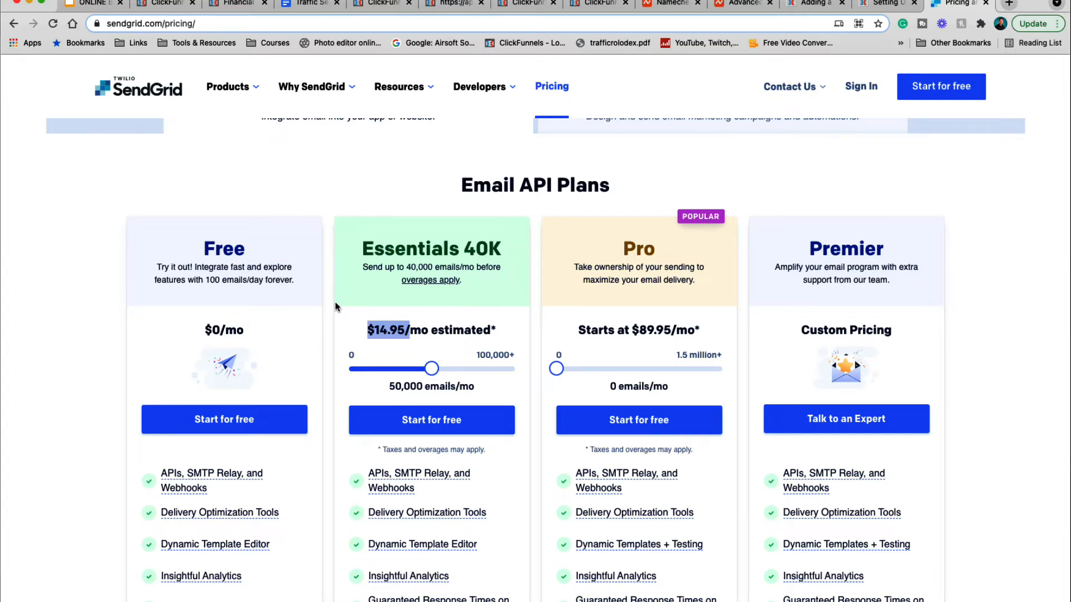
- Revisit the Namecheap DNS records and the bestbookontraffic.com shopping cart, then return to SendGrid's pricing page
click(806, 3)
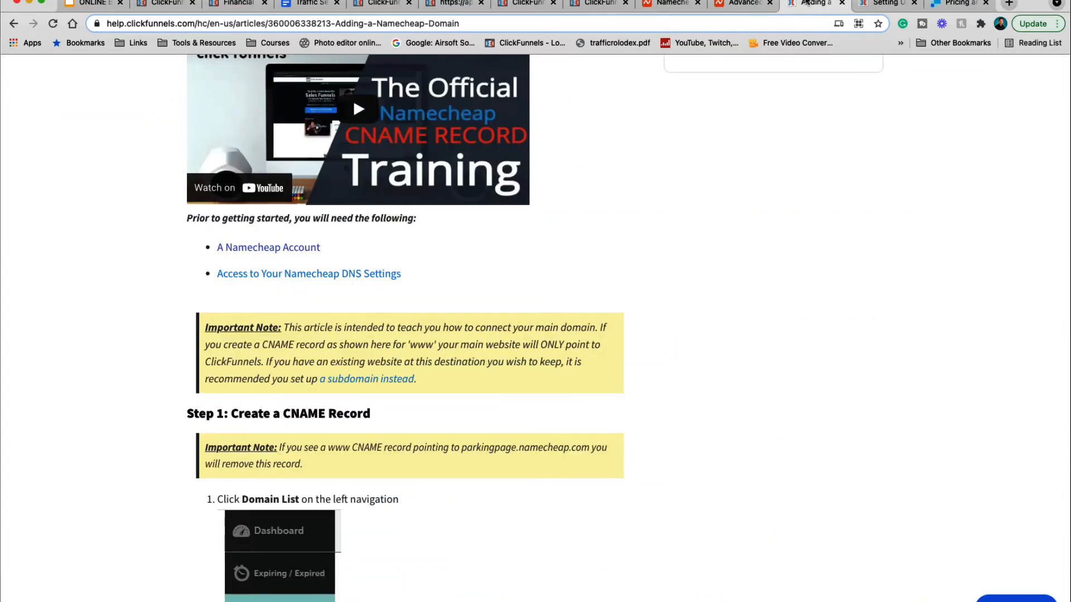
click(745, 3)
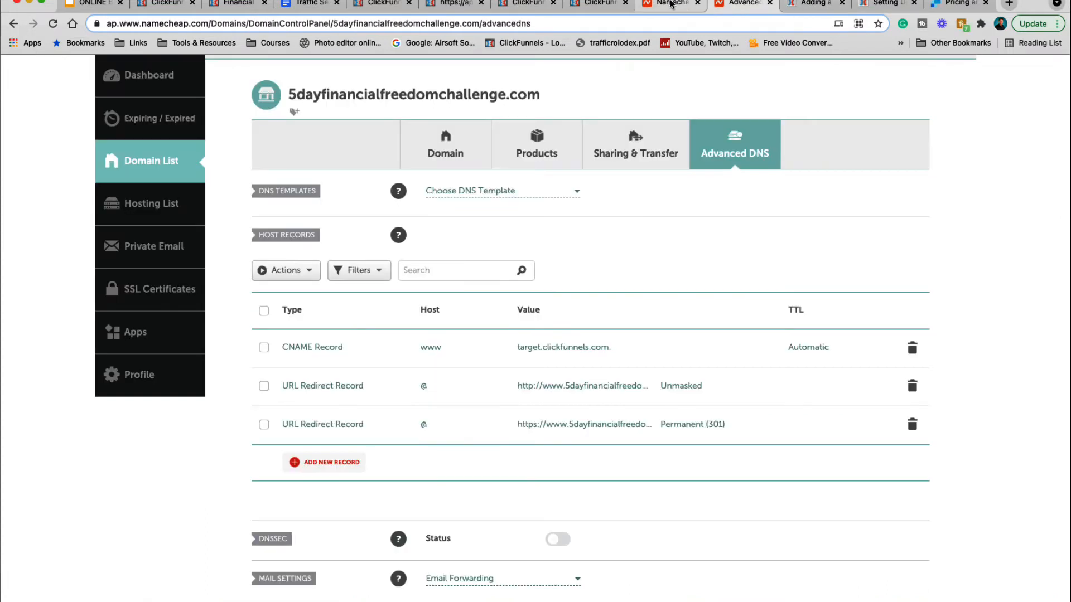
click(672, 4)
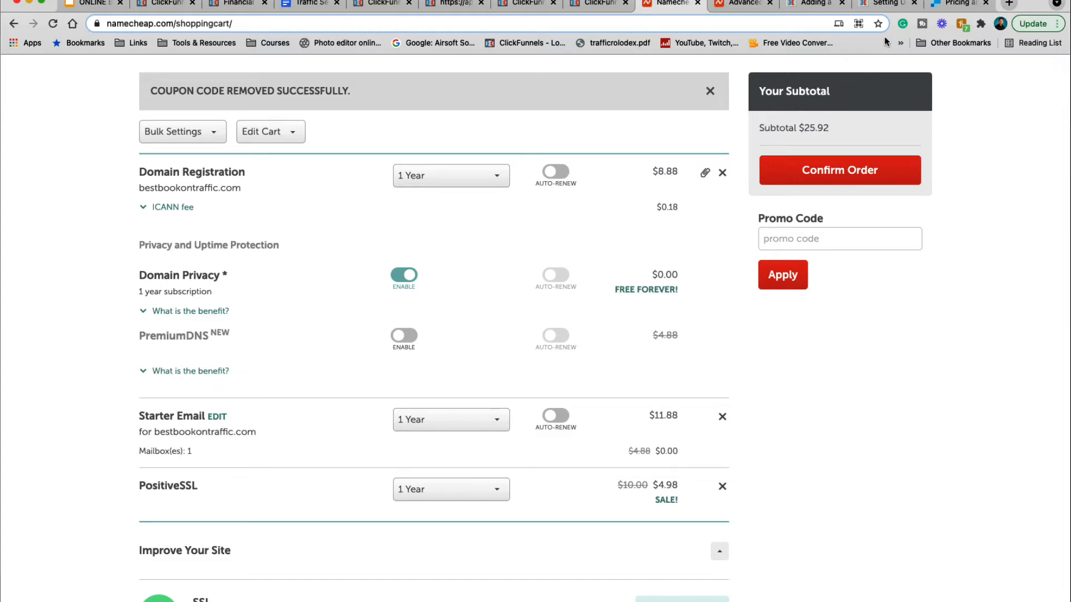
click(946, 5)
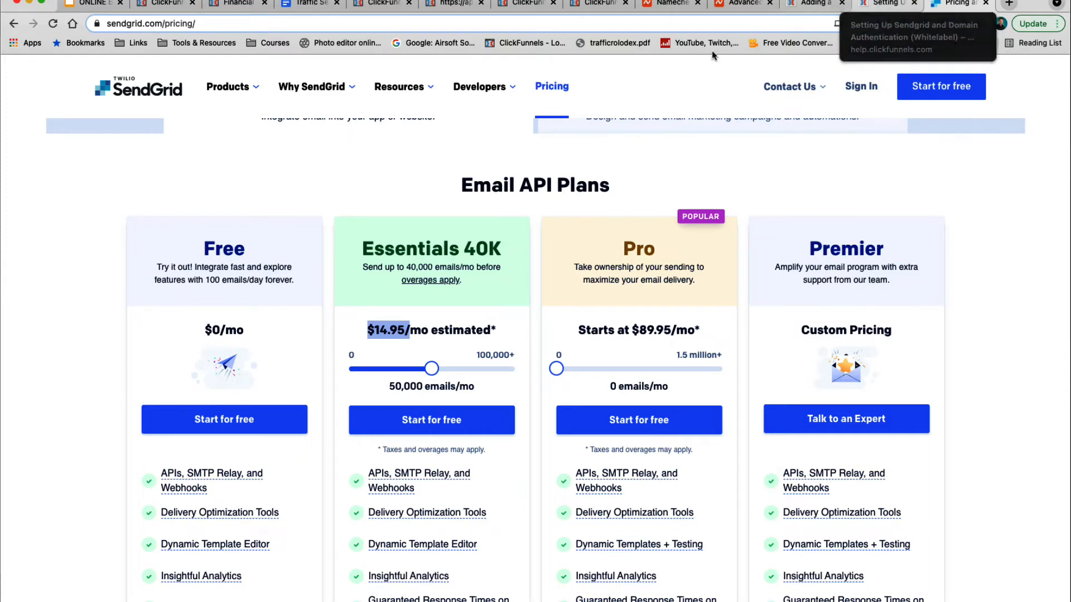
- Reopen the Sendgrid and domain authentication article and review its introduction, setup video and prerequisites
click(886, 3)
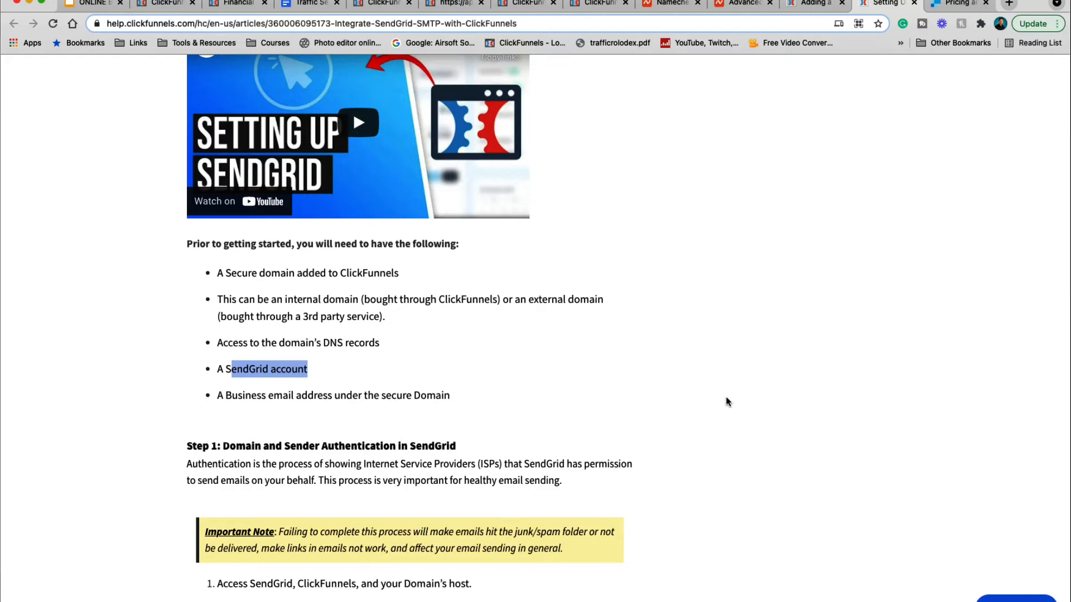
scroll(735, 308, up, 5)
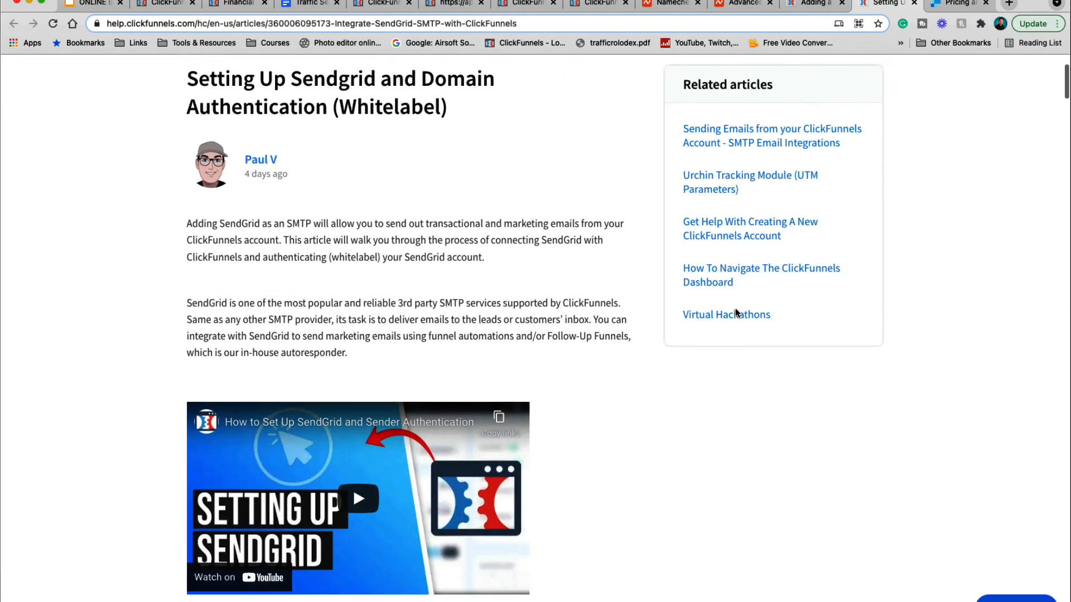
scroll(735, 309, down, 1)
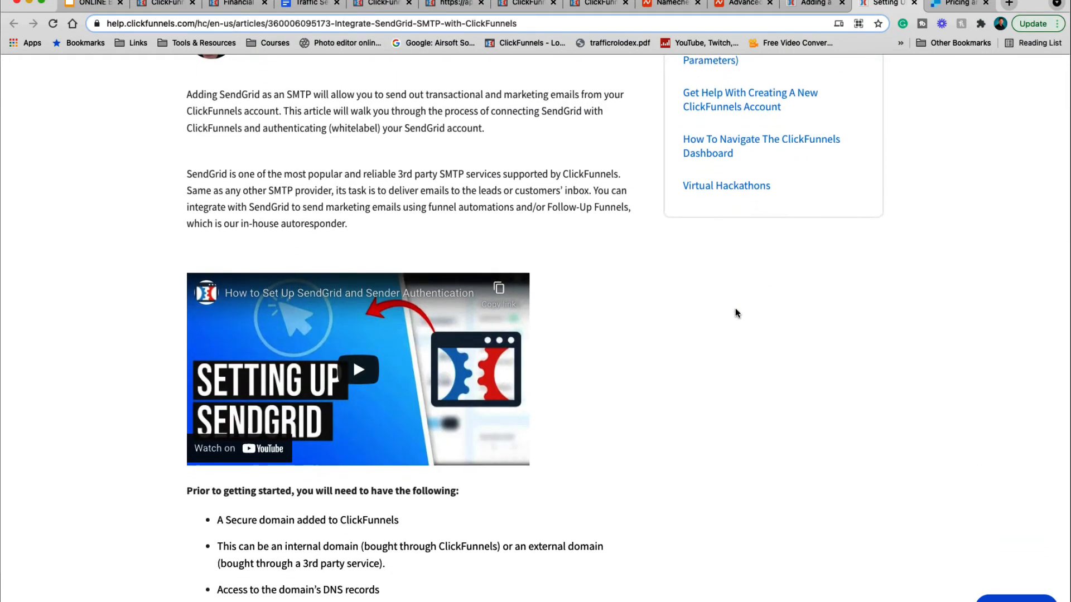
scroll(634, 271, down, 8)
scroll(634, 272, up, 13)
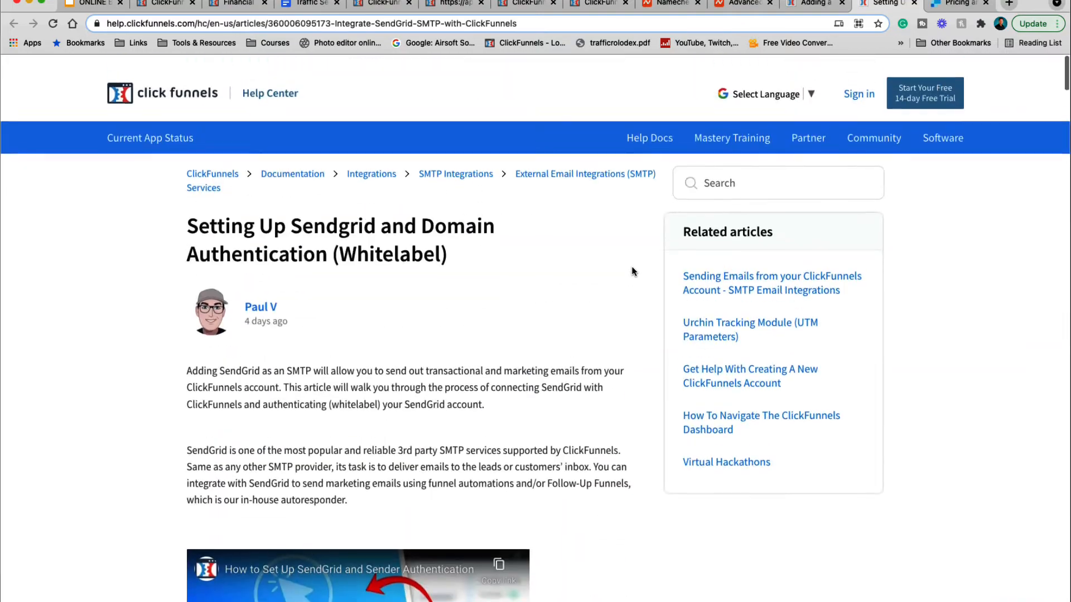
scroll(633, 271, down, 1)
scroll(633, 271, down, 8)
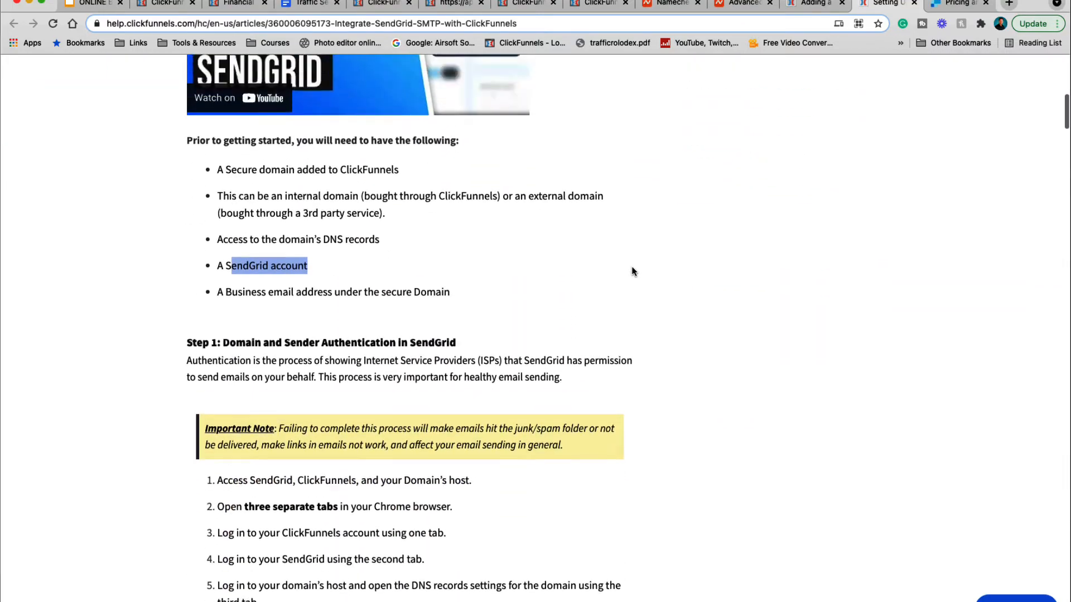
scroll(633, 271, up, 8)
scroll(634, 272, down, 8)
scroll(634, 271, up, 3)
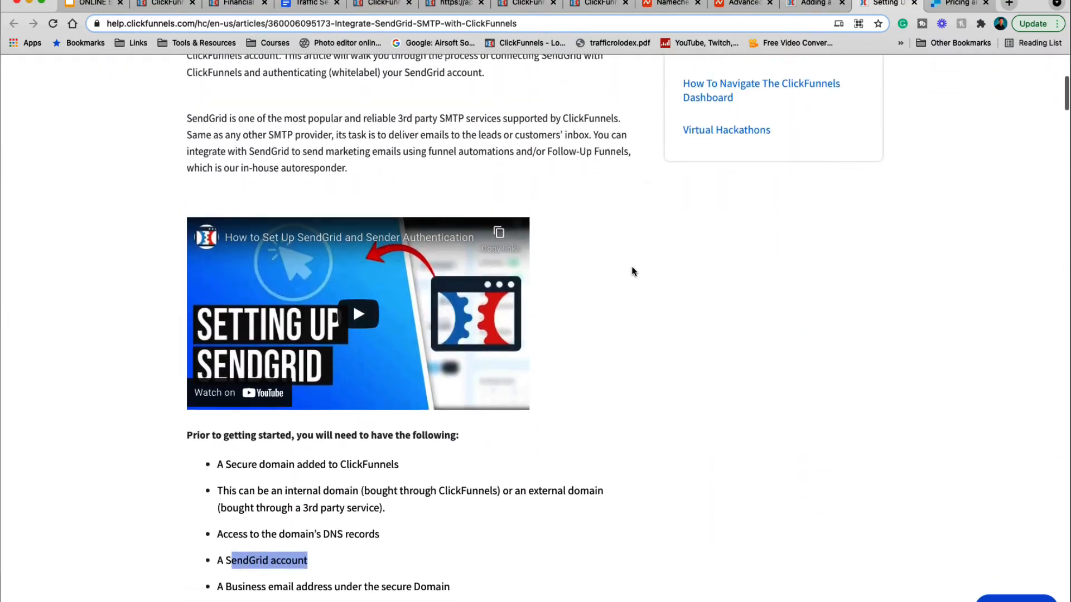
scroll(617, 234, up, 1)
scroll(617, 240, down, 1)
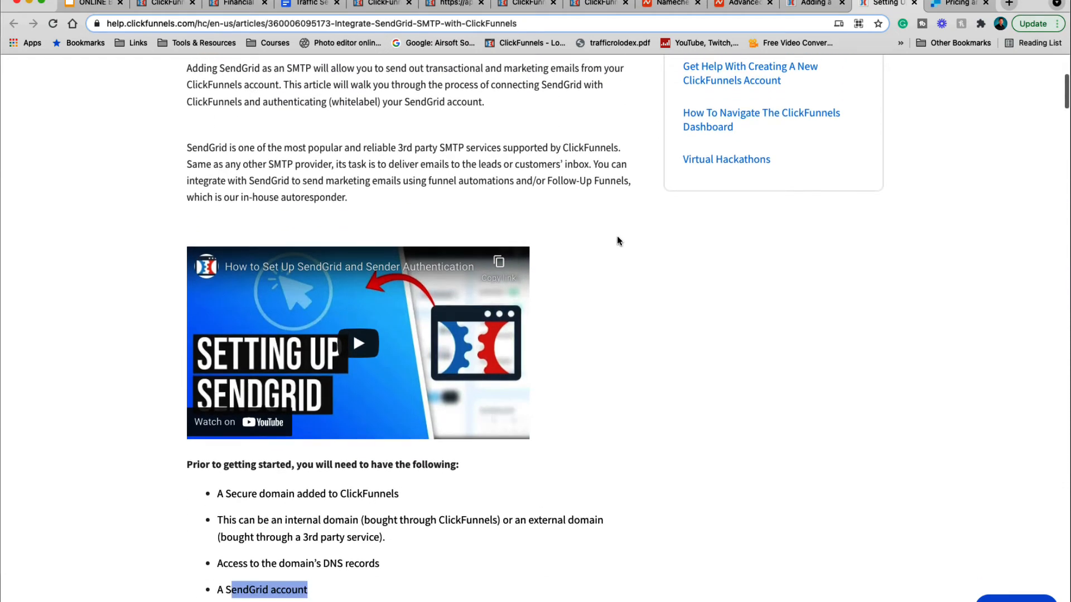
scroll(585, 262, up, 6)
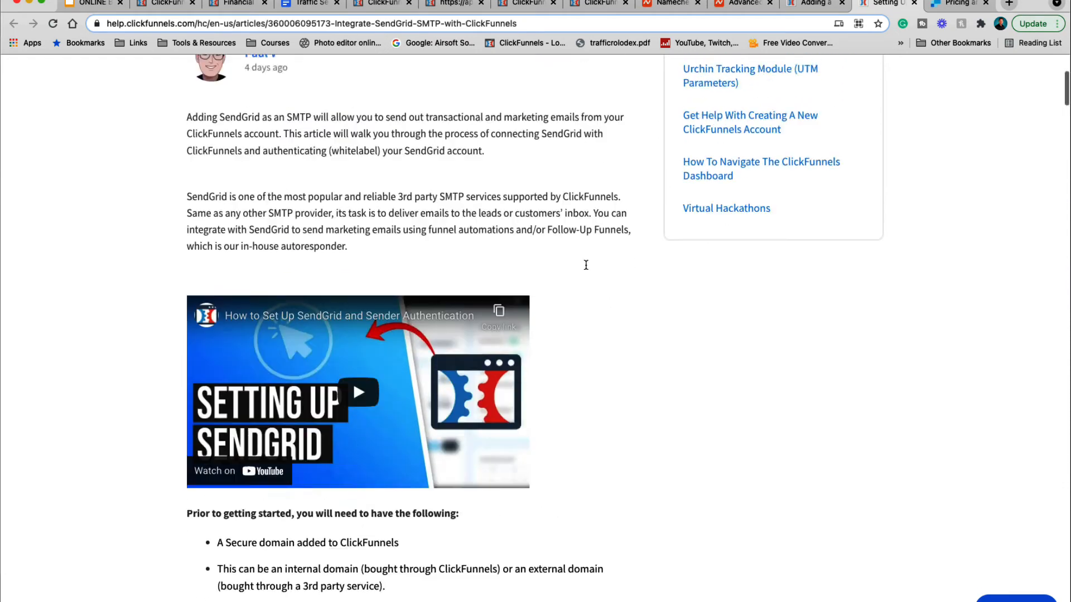
scroll(584, 263, down, 1)
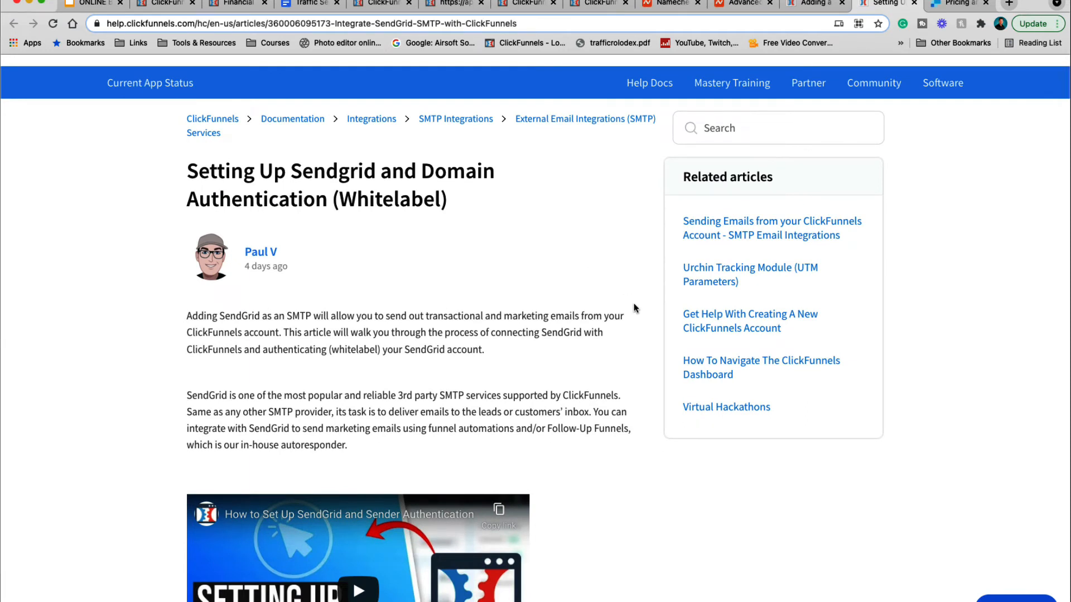
- Read on through the Sendgrid article to the Authenticate Your Domain and DNS host selection instructions
scroll(633, 307, down, 2)
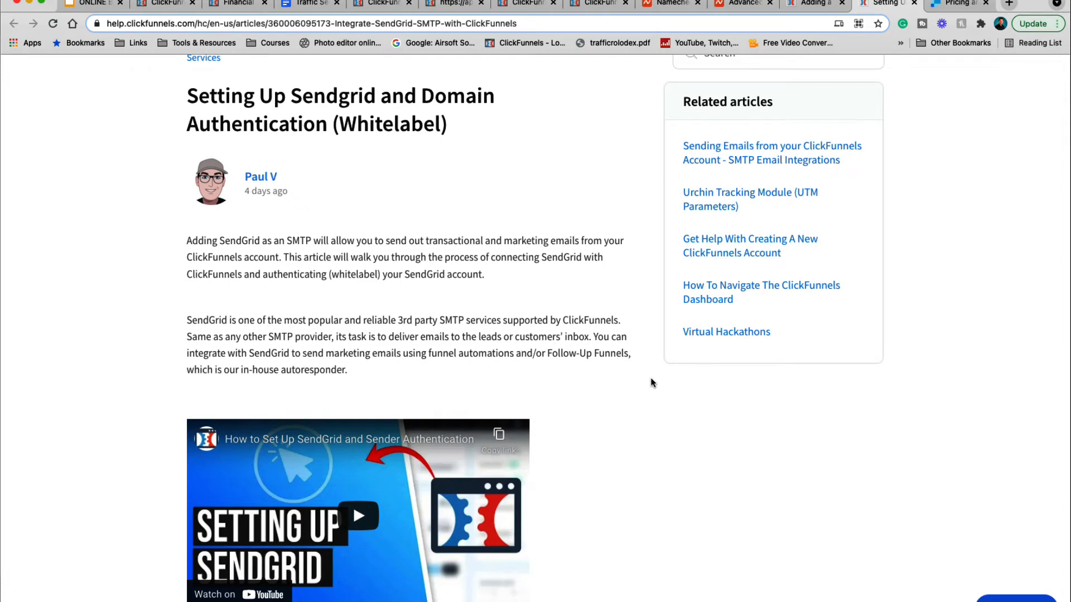
scroll(651, 382, down, 8)
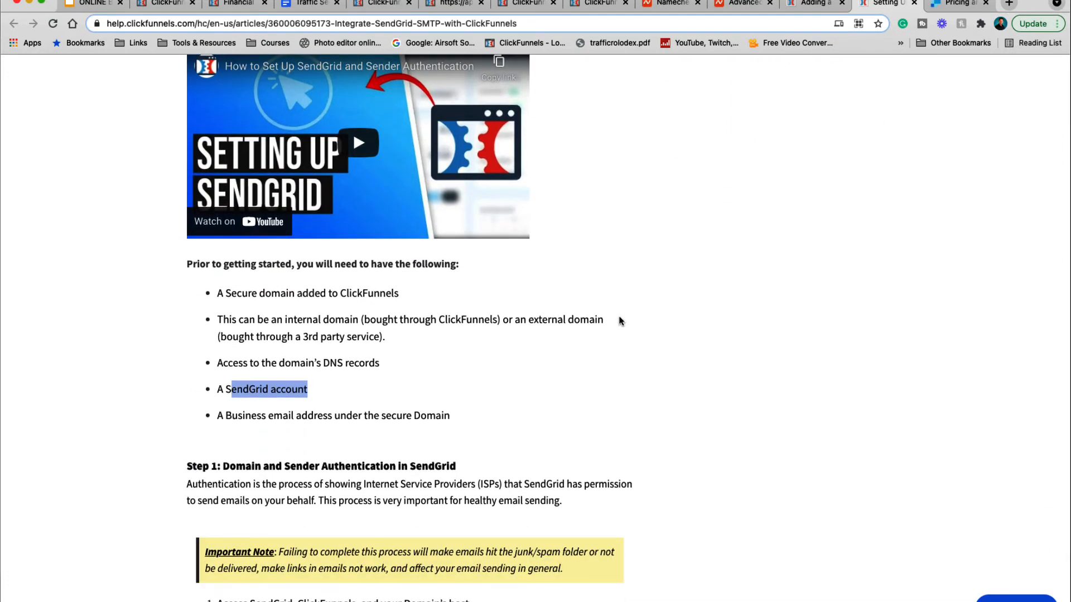
scroll(621, 321, down, 3)
scroll(657, 376, down, 15)
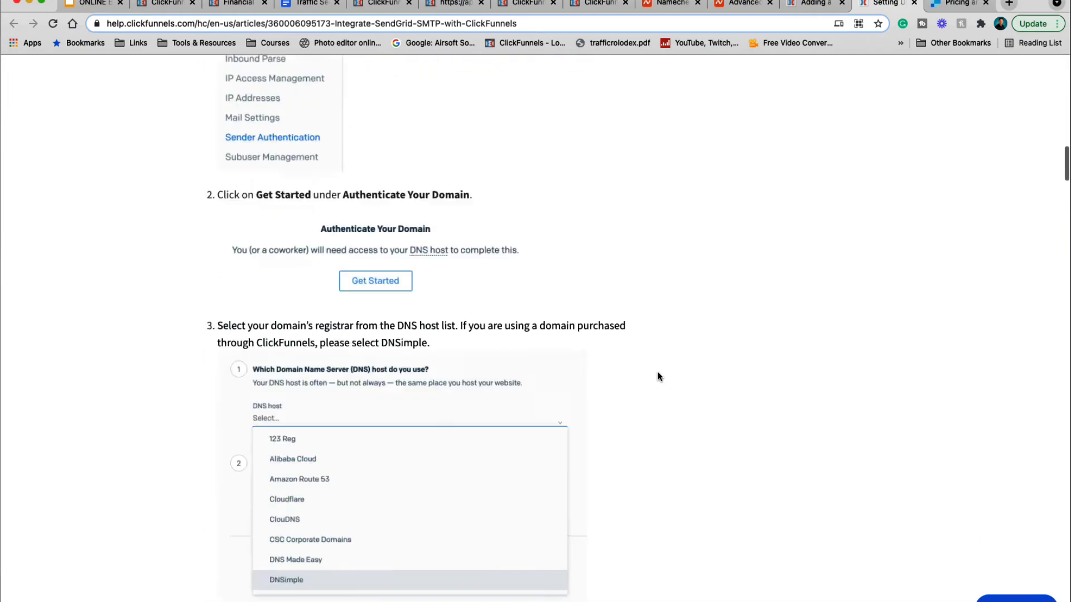
- Skim the Sendgrid article's single sender verification instructions, then return to the article's beginning
scroll(657, 376, down, 10)
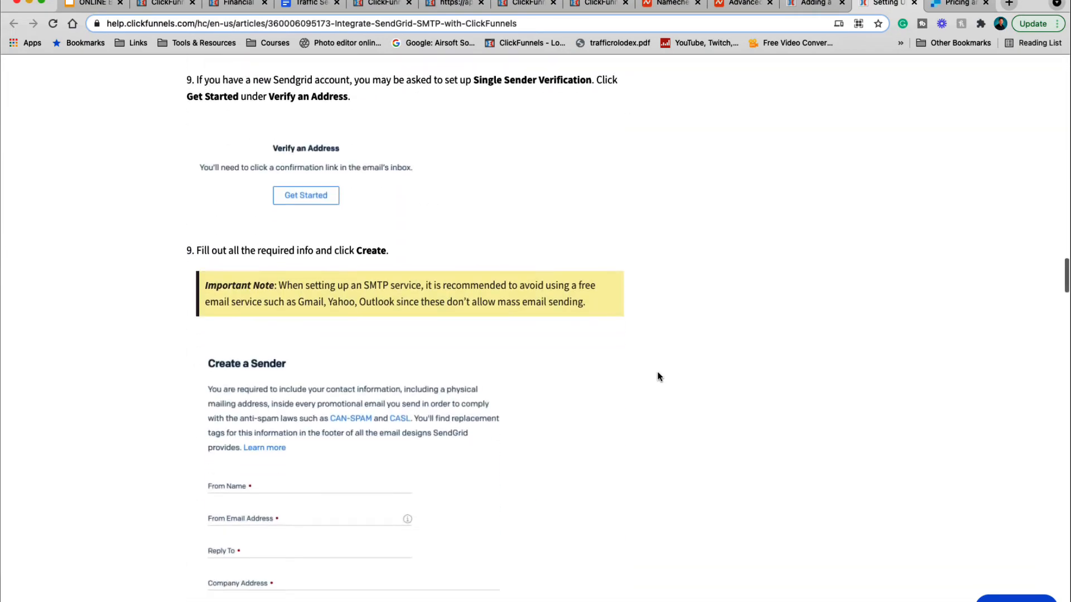
scroll(657, 376, up, 20)
scroll(659, 376, up, 8)
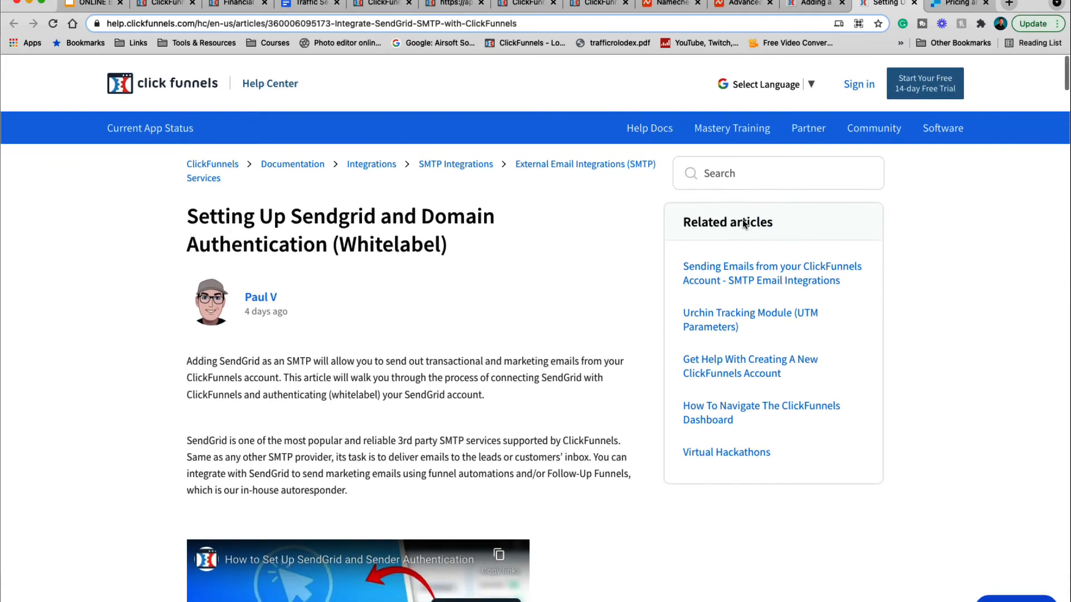
- Switch to the Traffic Secrets Followup funnel in ClickFunnels and add an Email Messenger step named "Day #1"
click(597, 4)
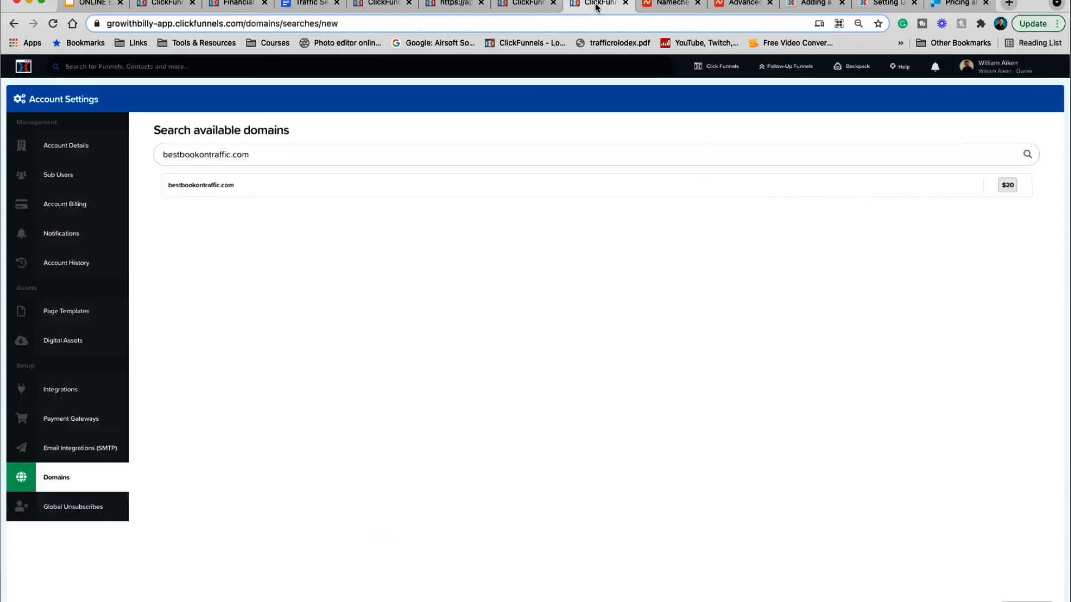
click(508, 5)
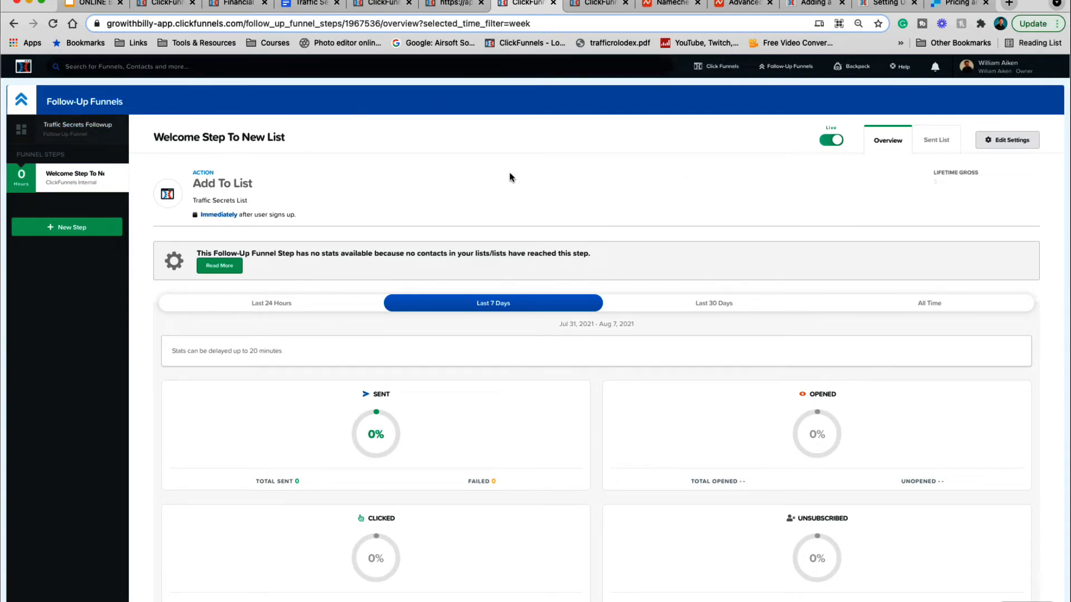
click(53, 24)
click(62, 234)
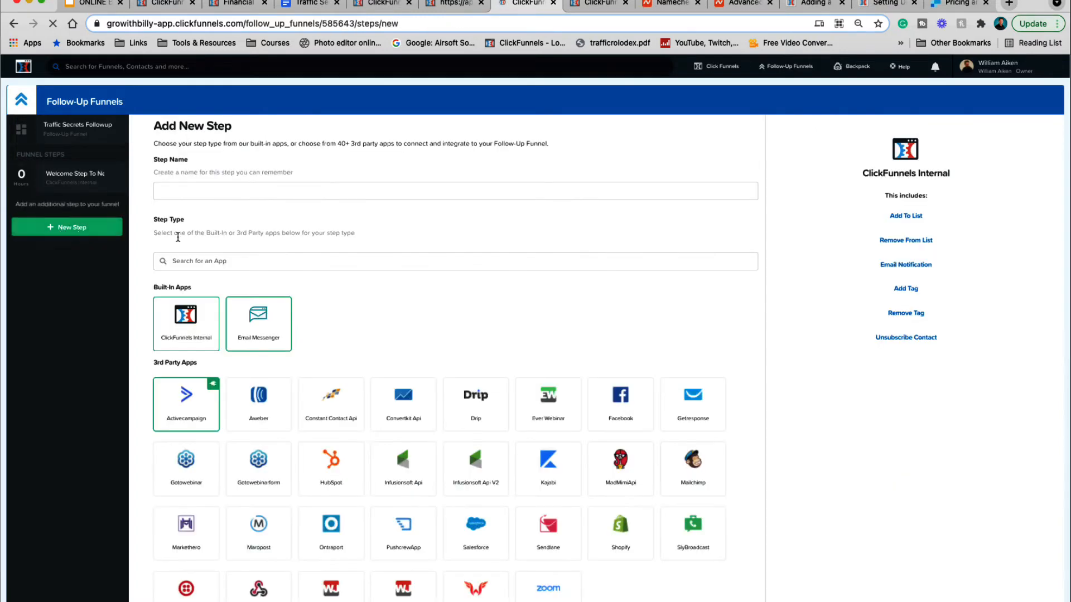
click(260, 331)
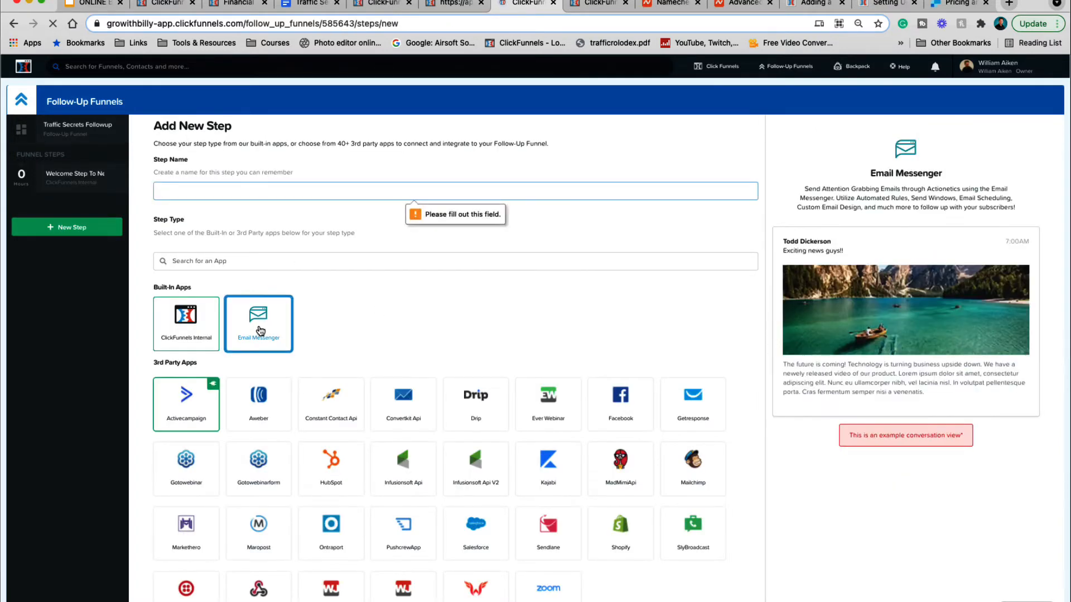
click(175, 191)
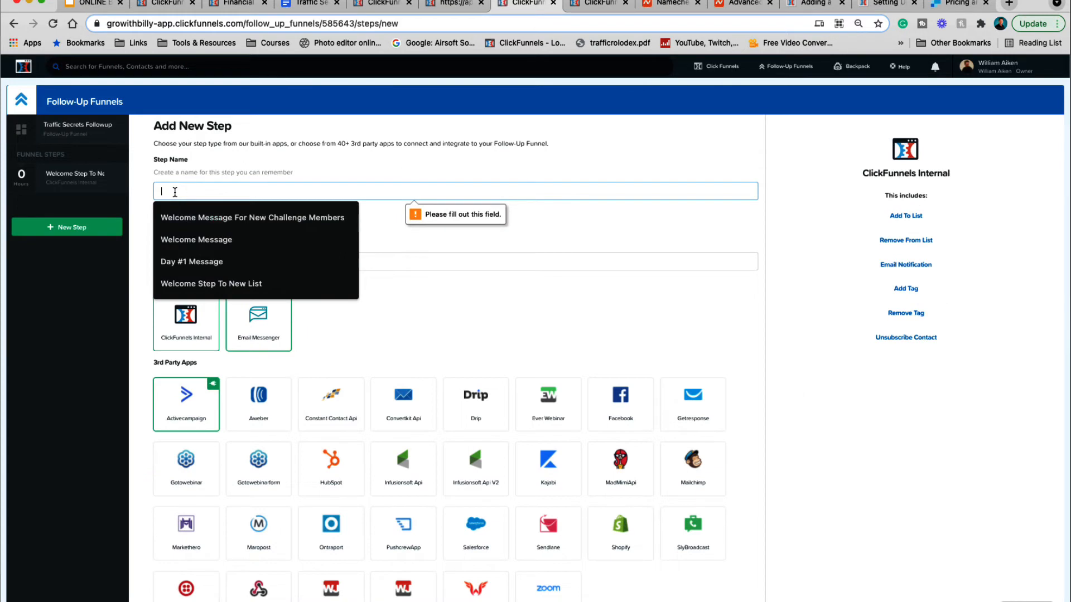
text(Day #1)
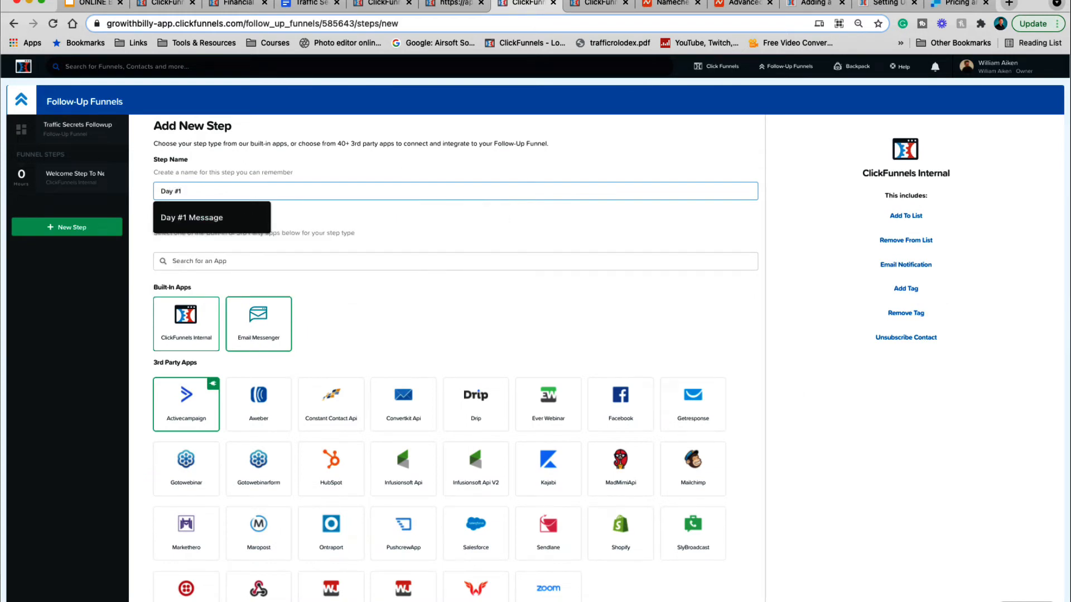
click(250, 336)
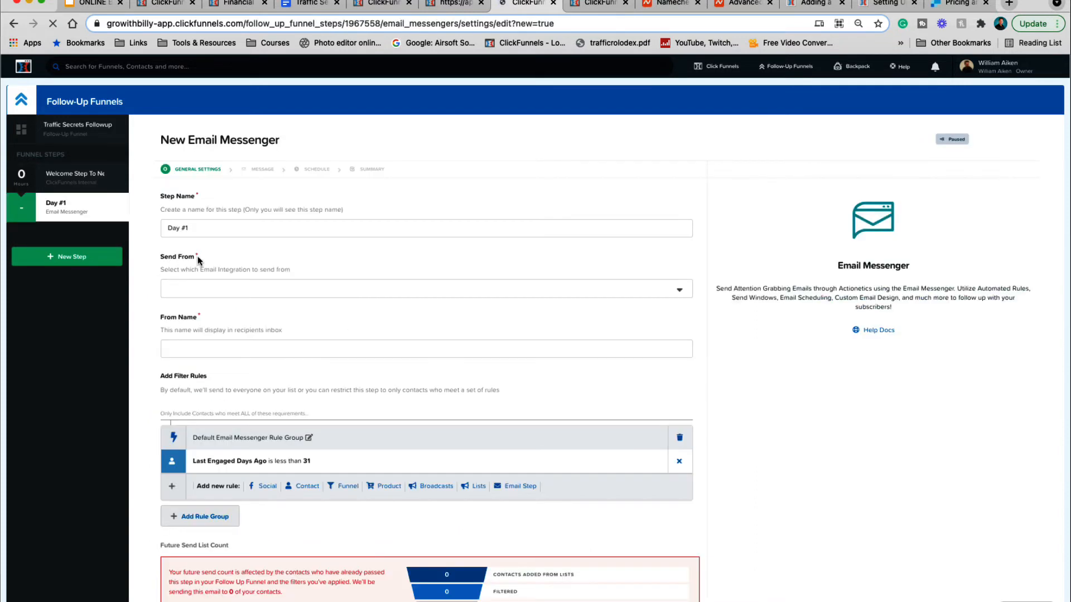
- Check which email integrations the Day #1 step can send from, and review the domain list in Namecheap
click(683, 296)
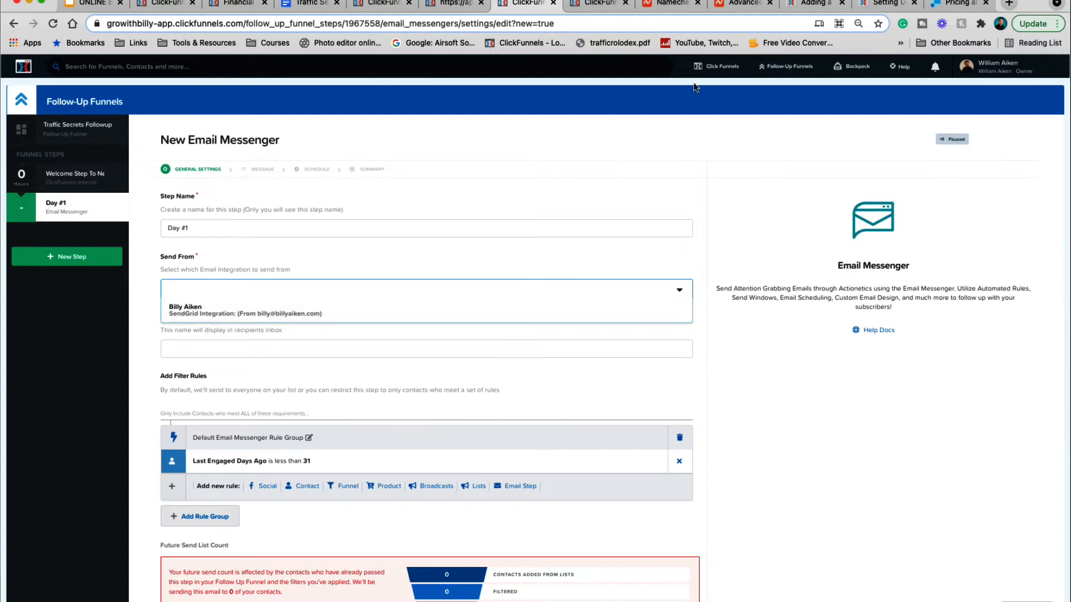
click(672, 4)
click(734, 4)
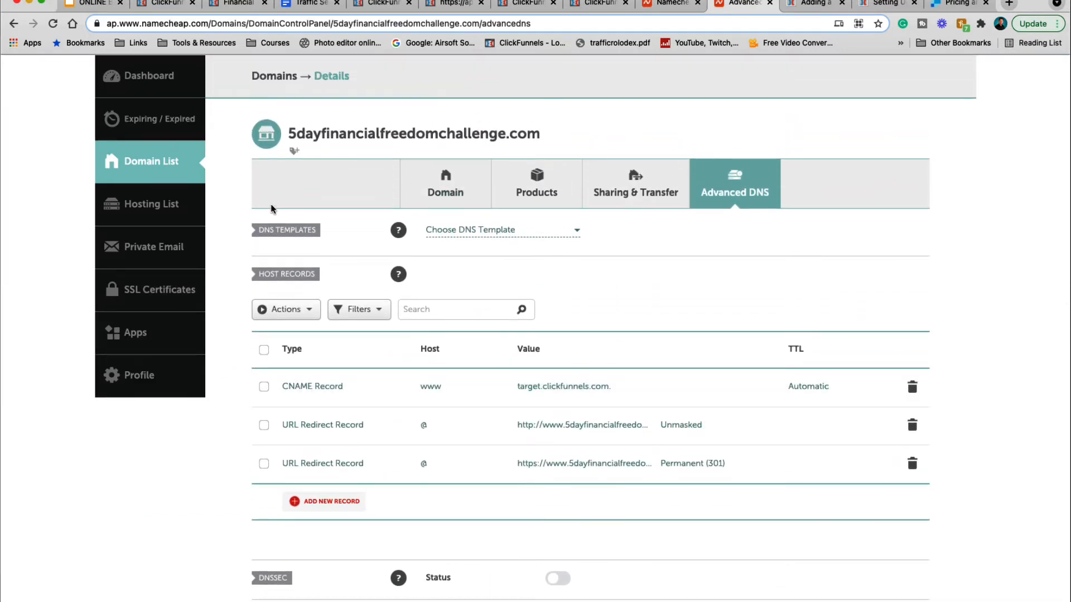
click(161, 166)
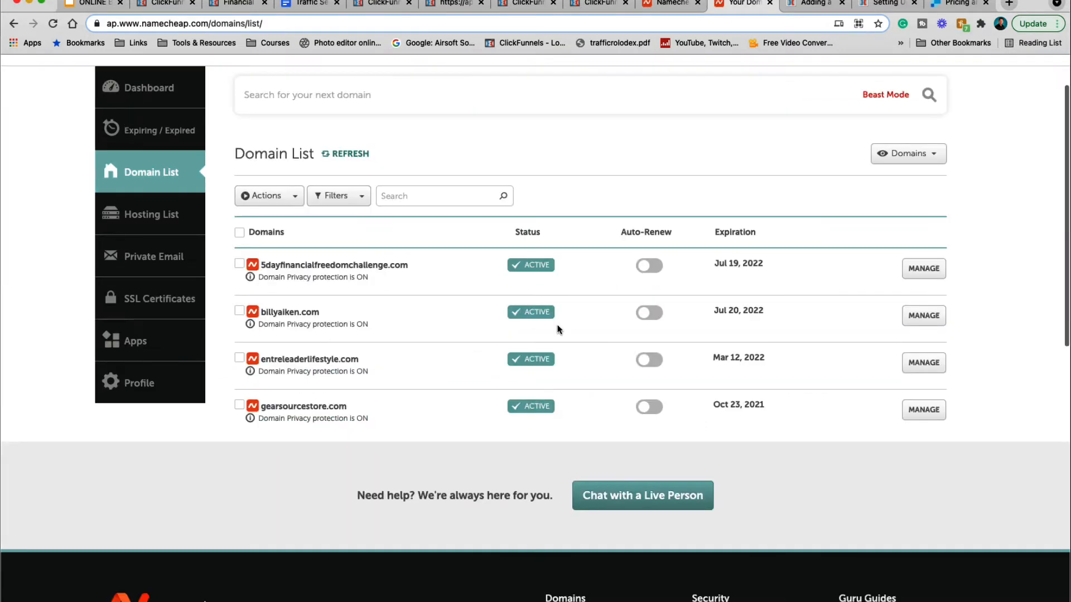
- Back in ClickFunnels, set Day #1 to send from the SendGrid integration, enter the sender's full name, and continue to the message stage
click(521, 3)
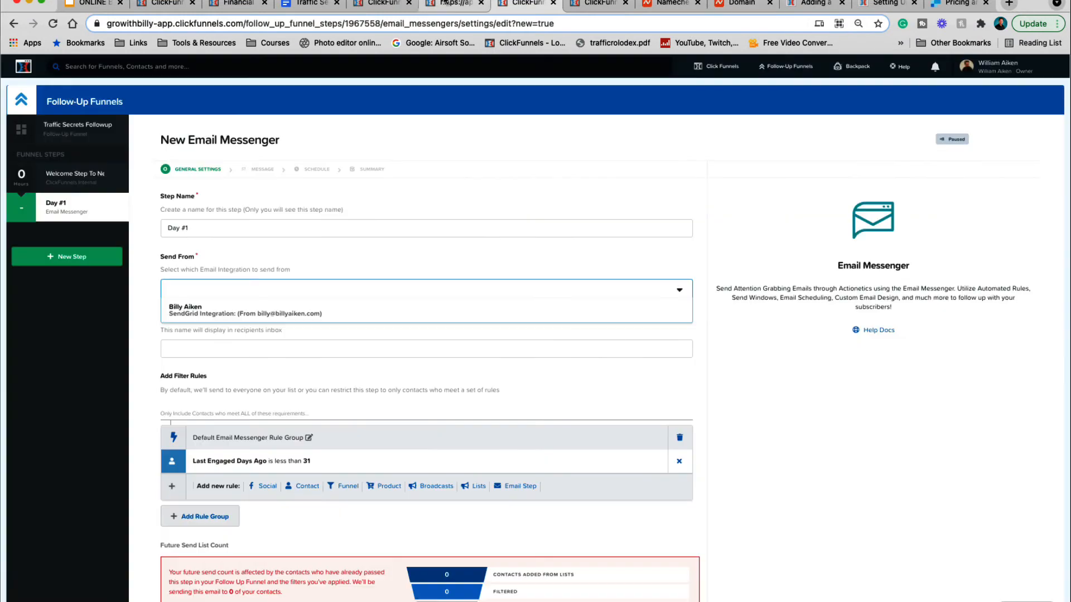
click(192, 314)
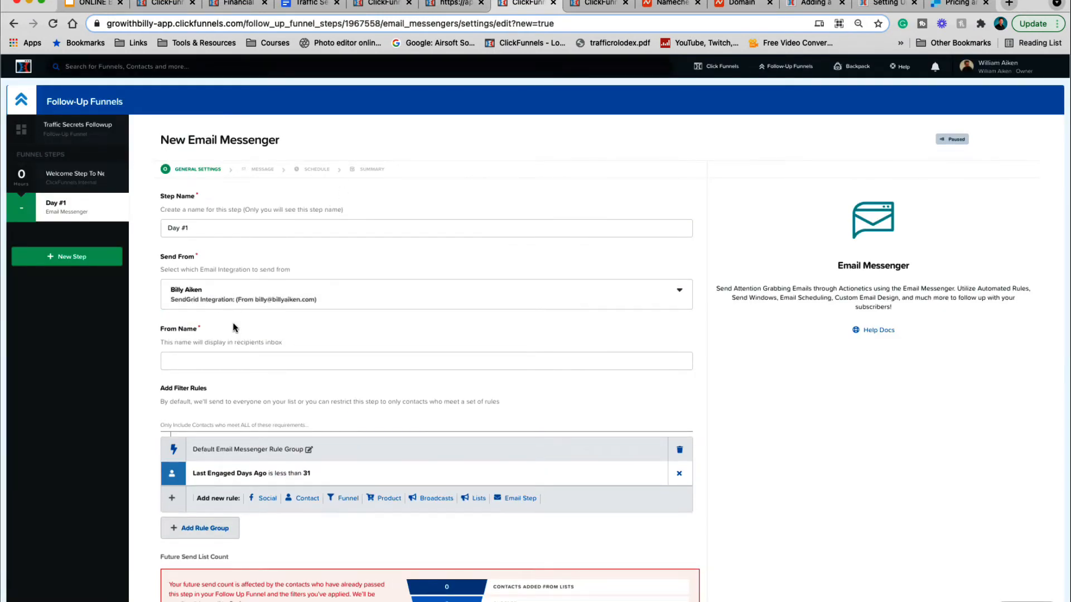
click(226, 361)
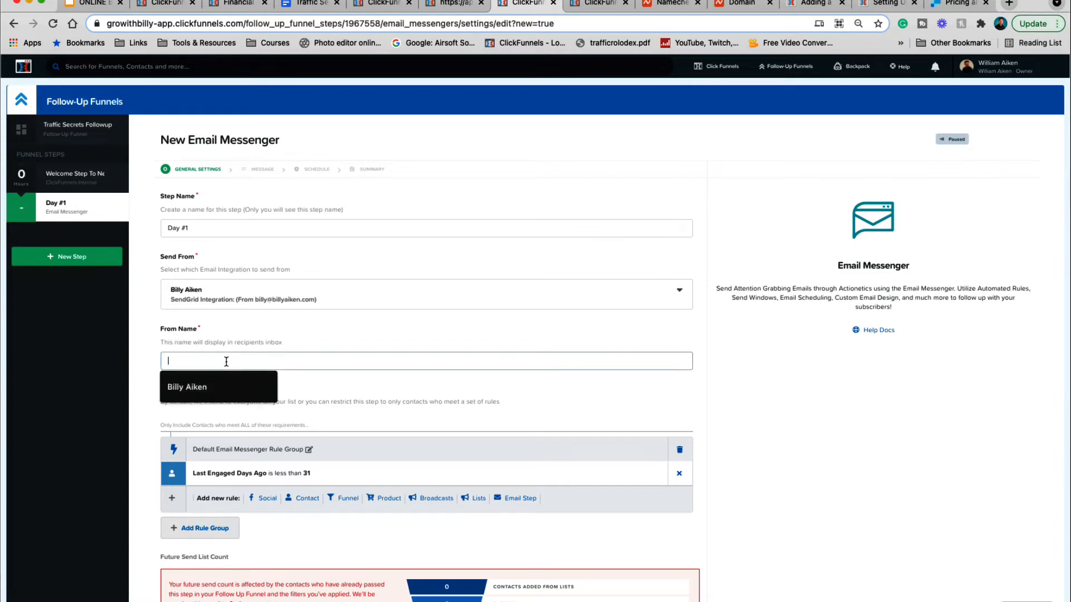
click(187, 391)
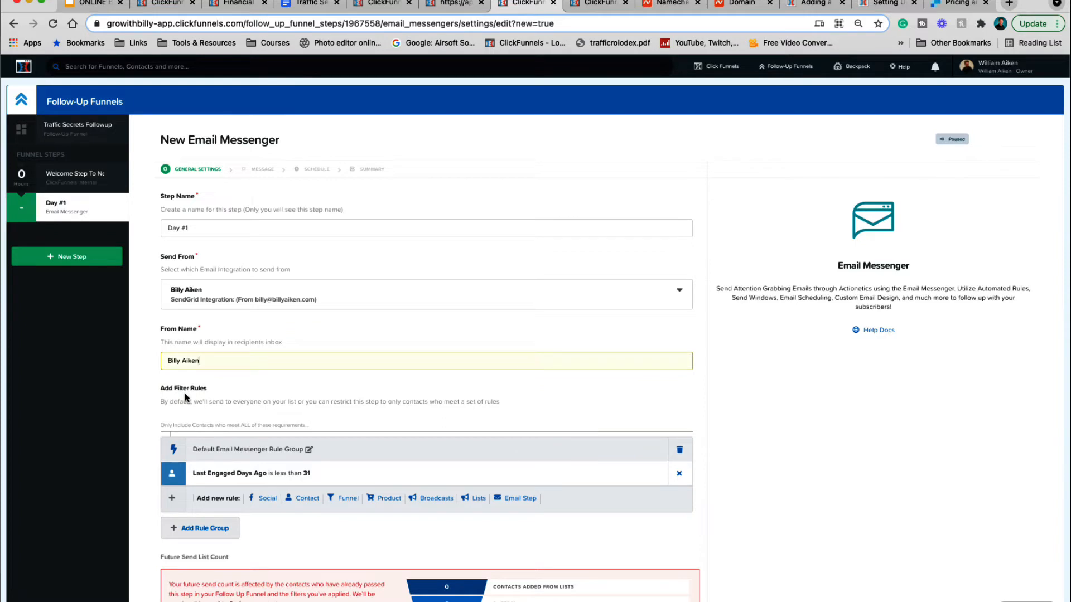
drag(179, 359, 151, 362)
text(William)
click(300, 340)
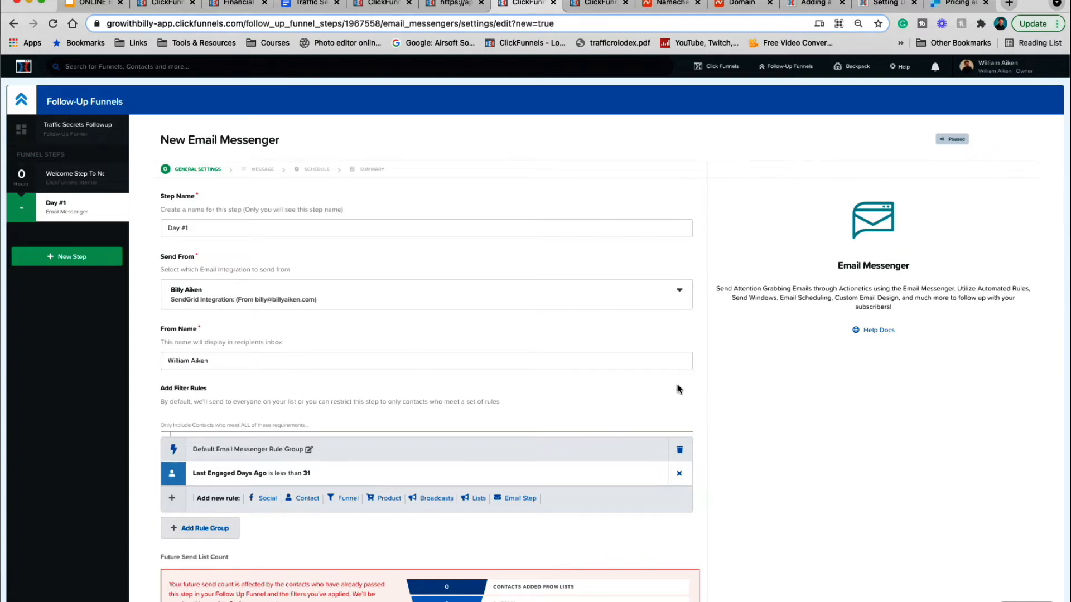
scroll(715, 403, down, 3)
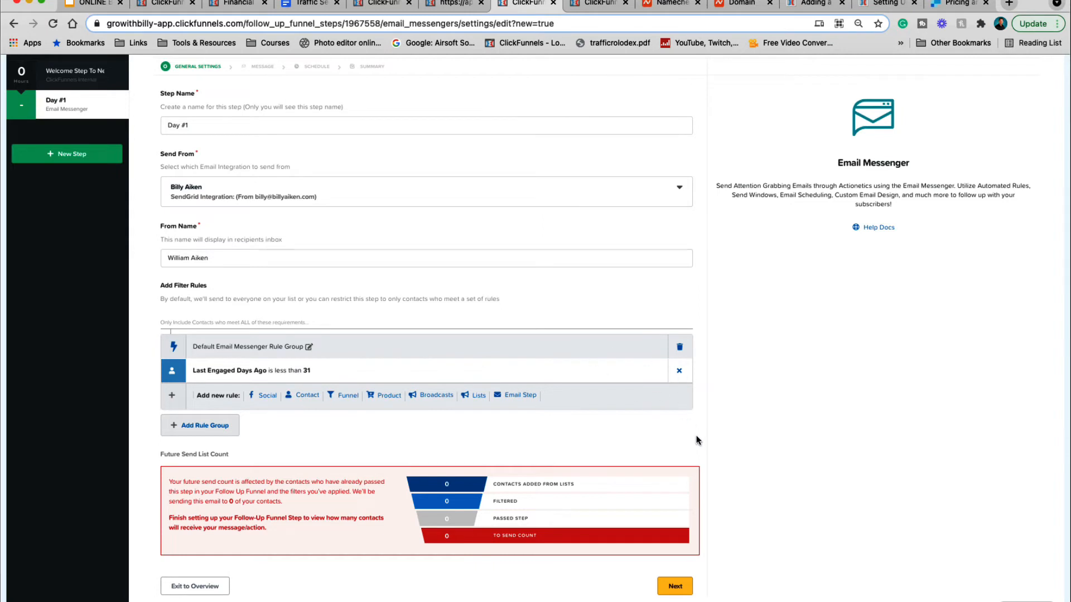
scroll(697, 440, down, 2)
click(676, 554)
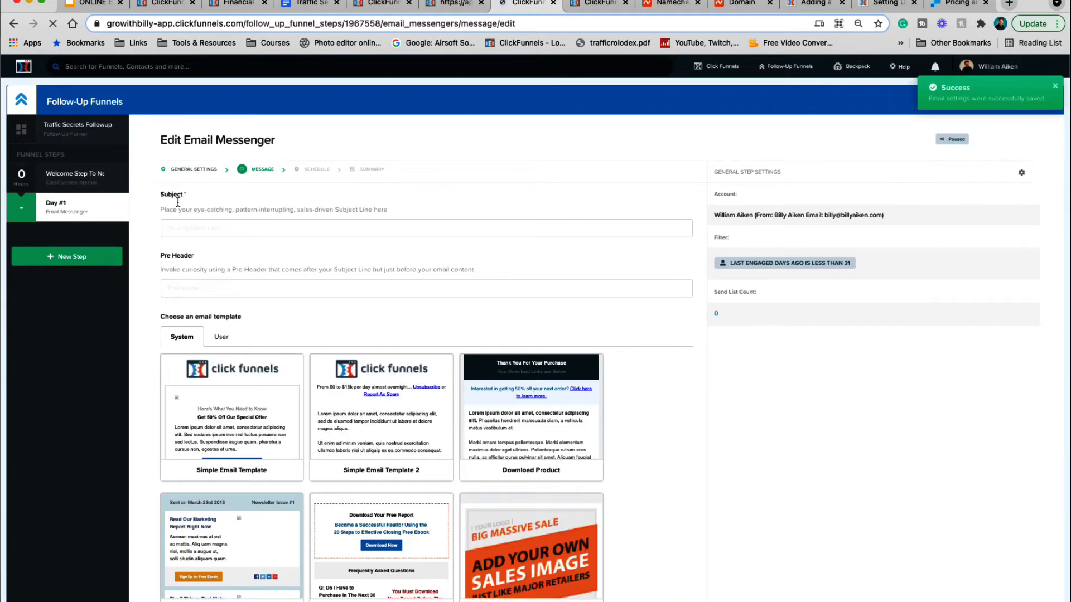
- Reorder the browser pages so the Traffic Secrets Book Affiliate Email Templates document sits directly before the email editor, and open it
click(455, 4)
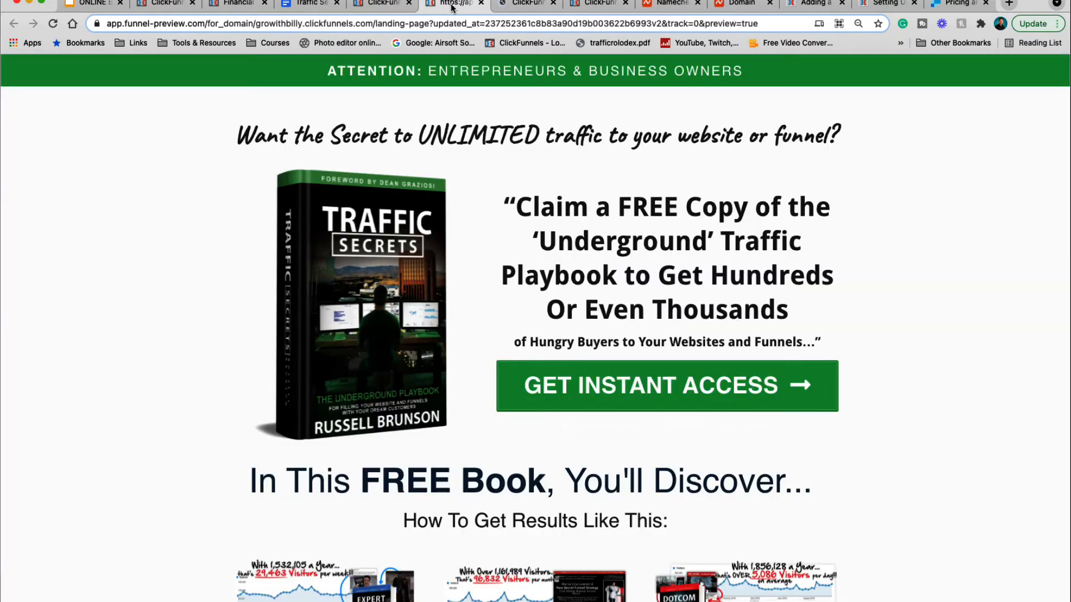
click(387, 2)
drag(309, 4, 455, 5)
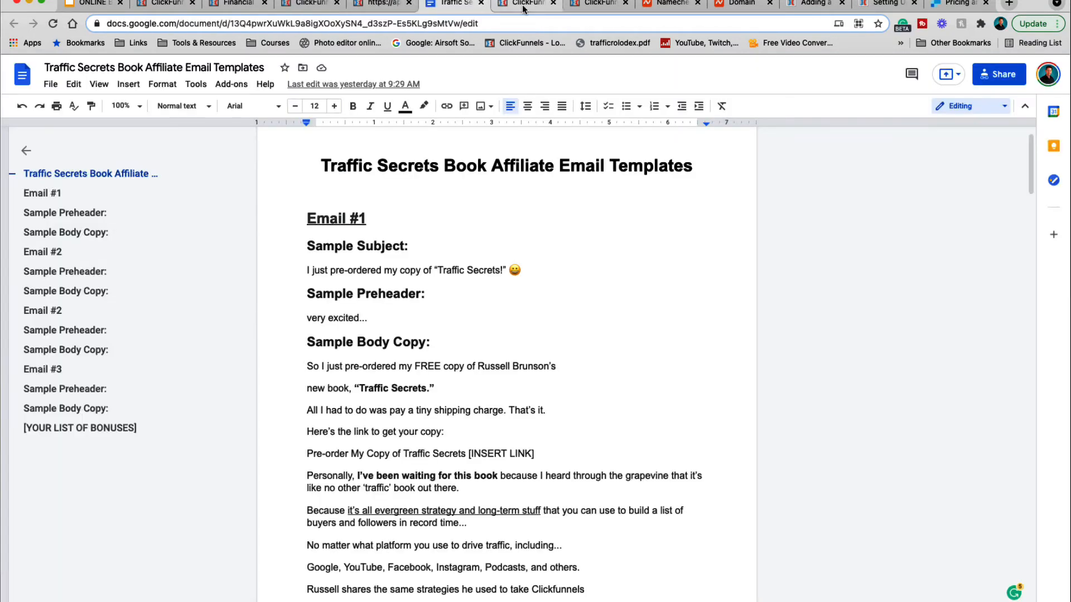
click(522, 7)
click(449, 5)
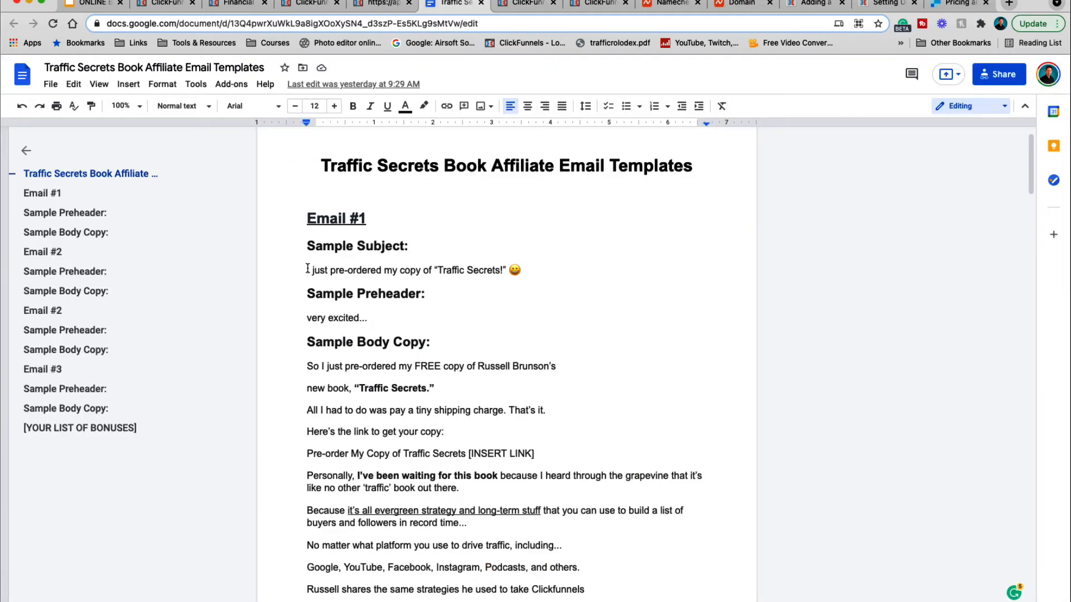
- Copy Email #1's sample subject, "I just pre-ordered my copy of “Traffic Secrets!” 😀", into the Day #1 email's subject
drag(306, 269, 515, 272)
right_click(459, 271)
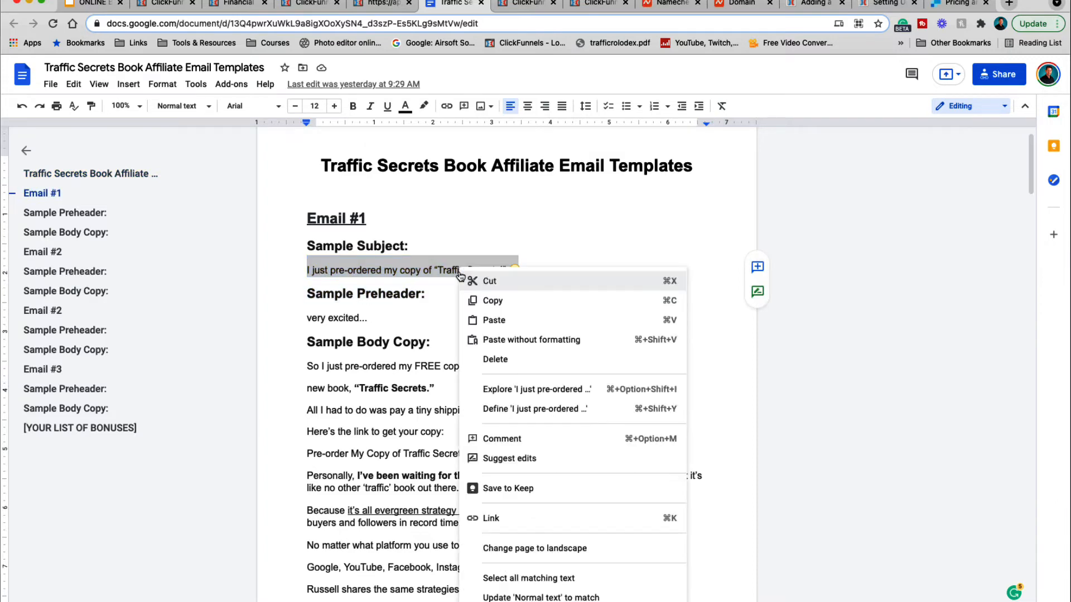
click(478, 296)
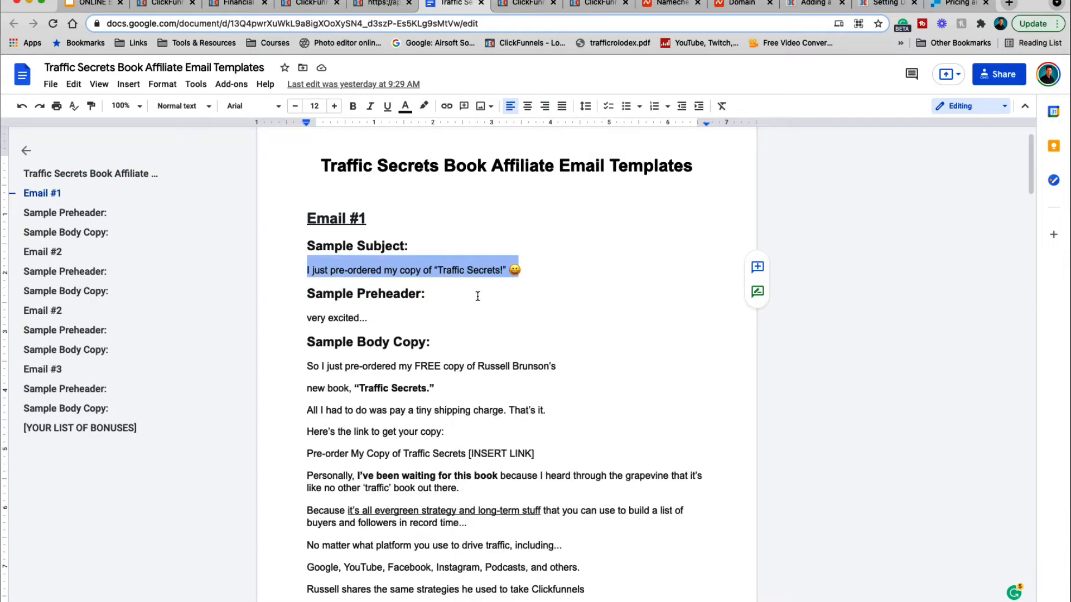
click(519, 7)
right_click(206, 230)
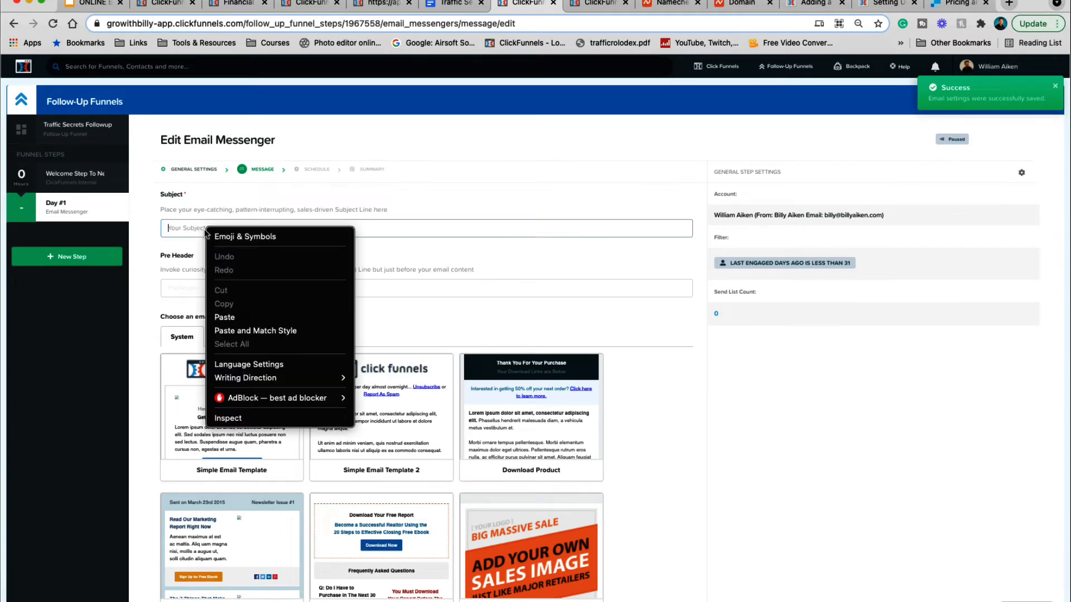
click(238, 316)
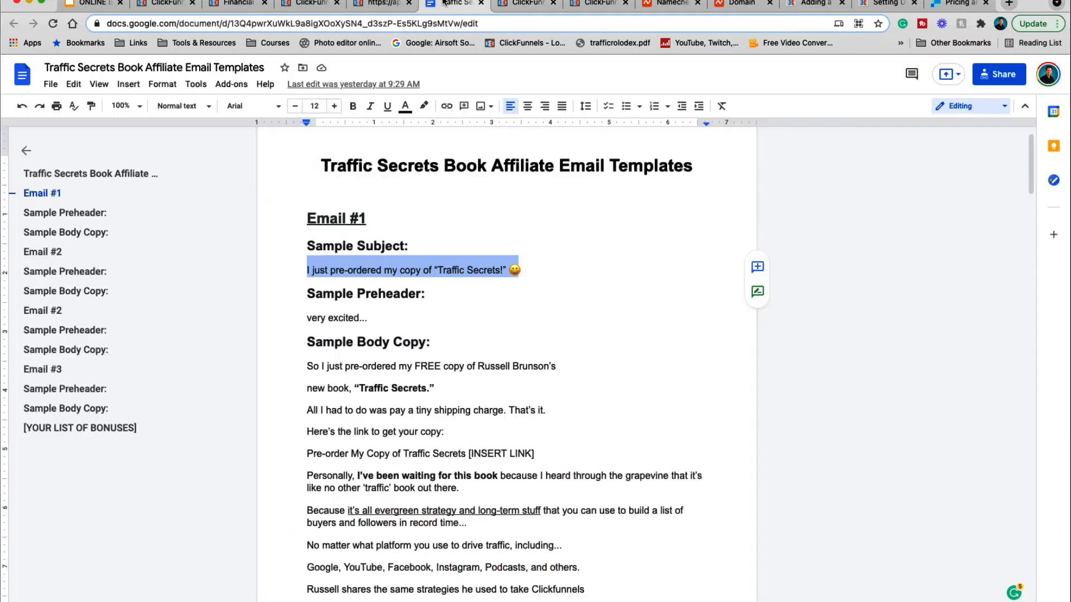
- Copy Email #1's sample preheader, "very excited...", from the templates document into the Day #1 email's pre header
click(446, 5)
drag(366, 317, 309, 315)
right_click(349, 318)
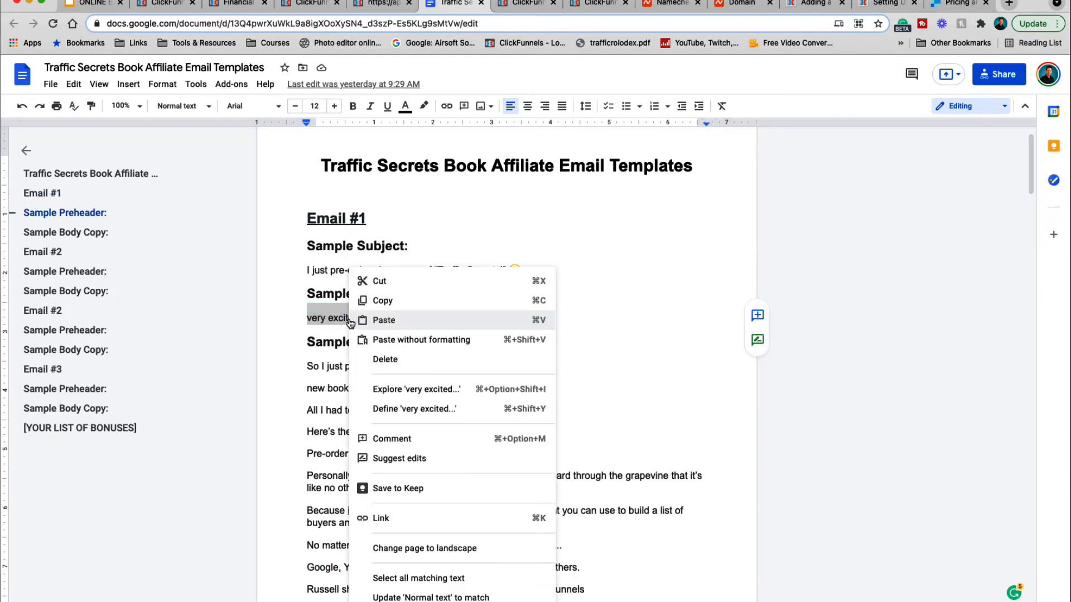
click(380, 304)
click(524, 5)
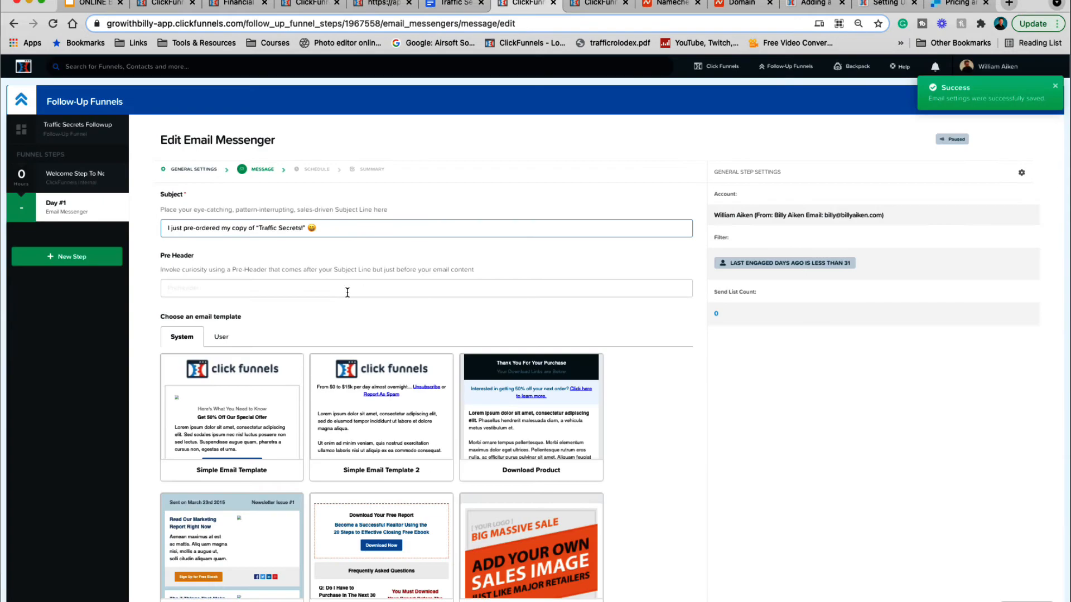
right_click(234, 291)
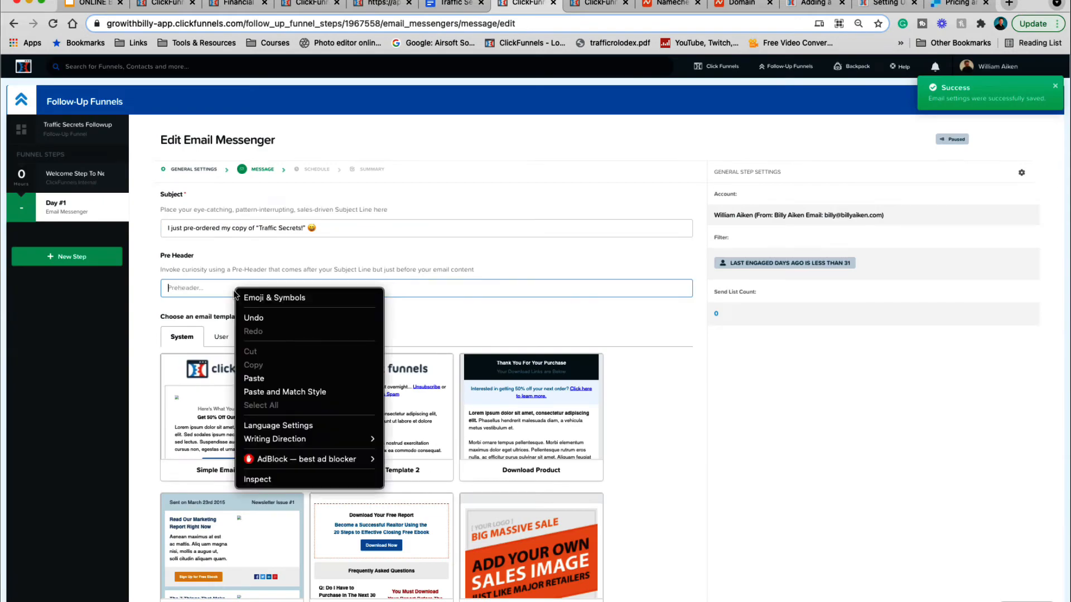
click(267, 375)
- Select the ClickFunnels Main Template for the Day #1 email and open it for editing
scroll(636, 391, down, 3)
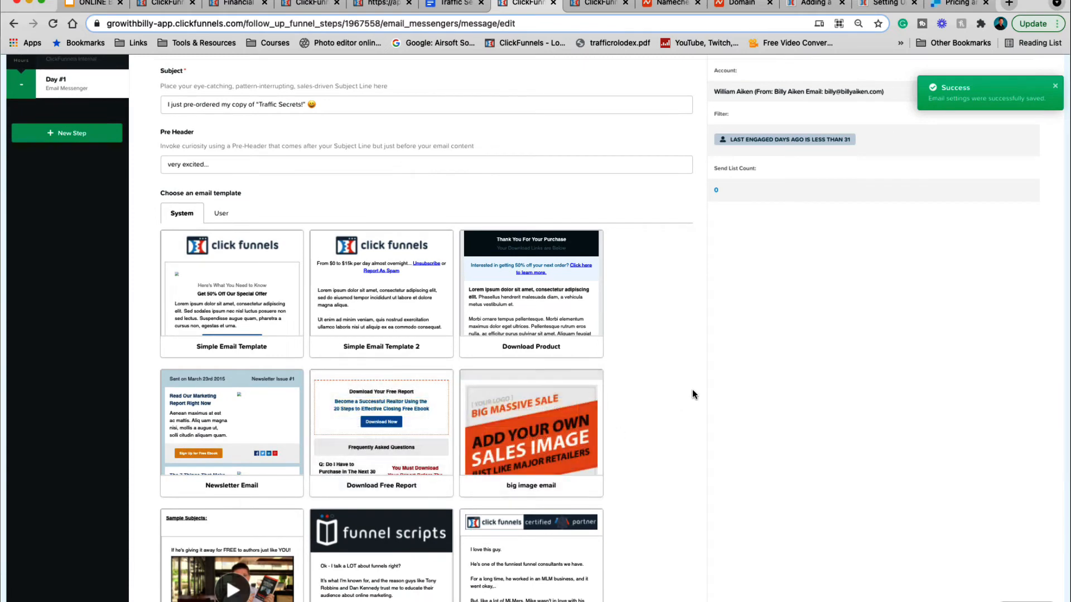
scroll(692, 389, down, 5)
scroll(692, 389, up, 2)
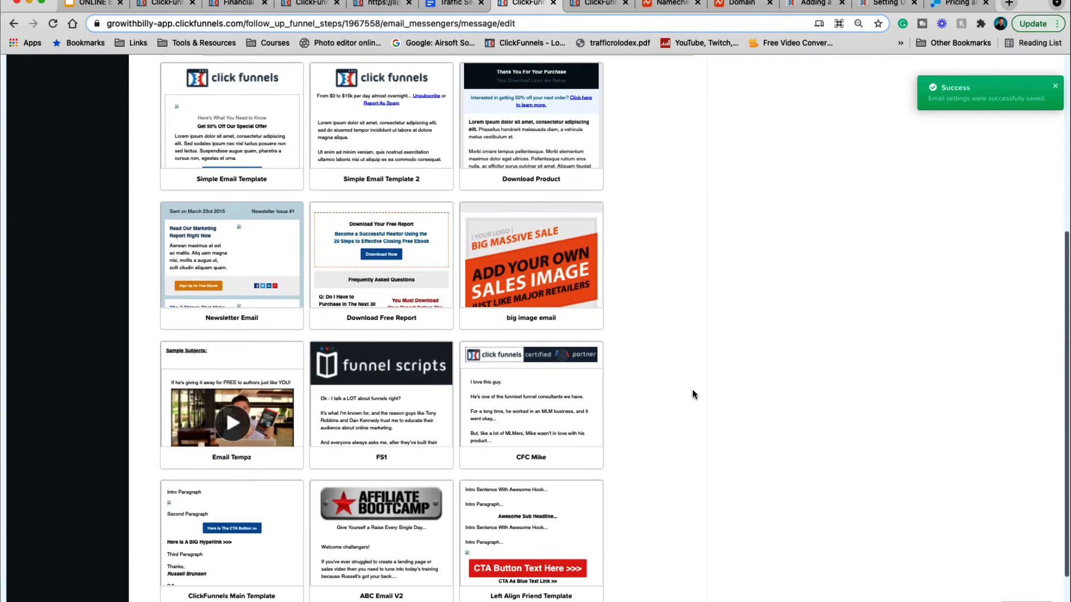
scroll(692, 390, up, 2)
scroll(692, 389, down, 2)
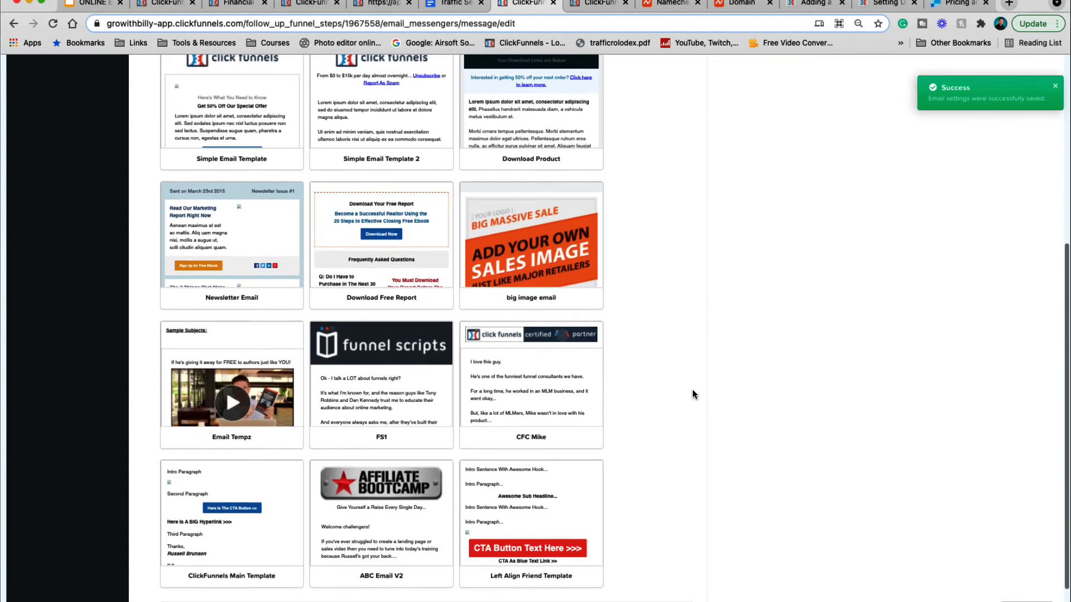
mouse_move(161, 563)
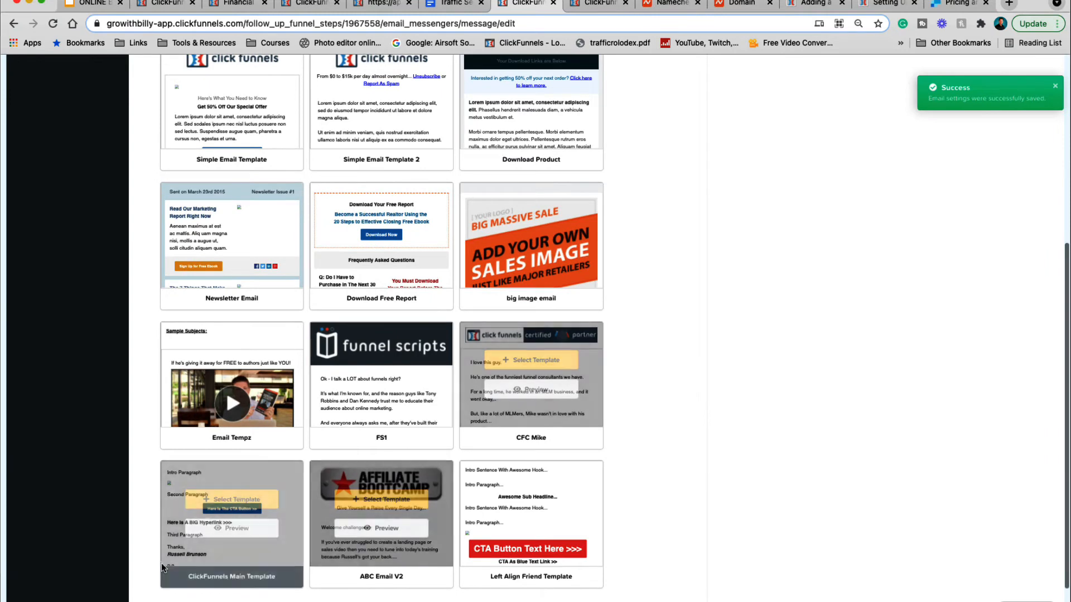
click(233, 503)
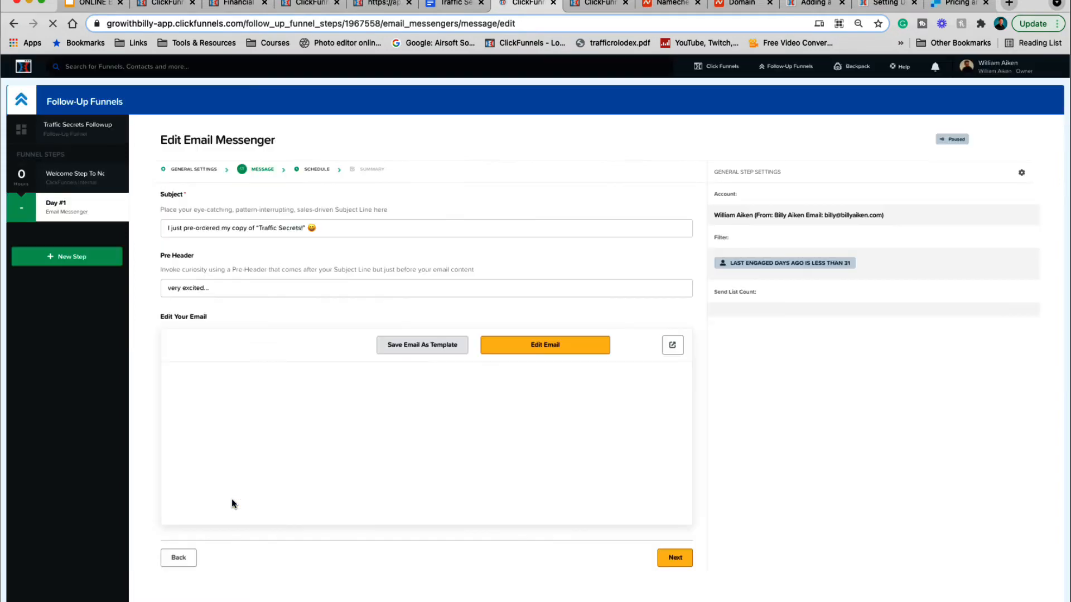
click(556, 349)
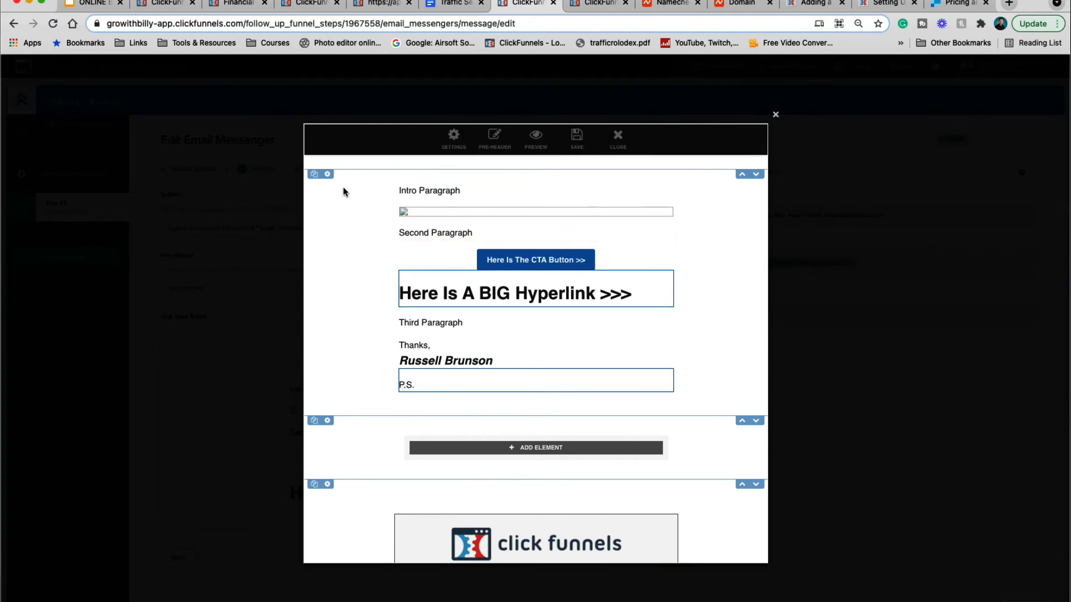
- Delete the template's main content row with the placeholder paragraphs and the grey ClickFunnels resources row
click(328, 175)
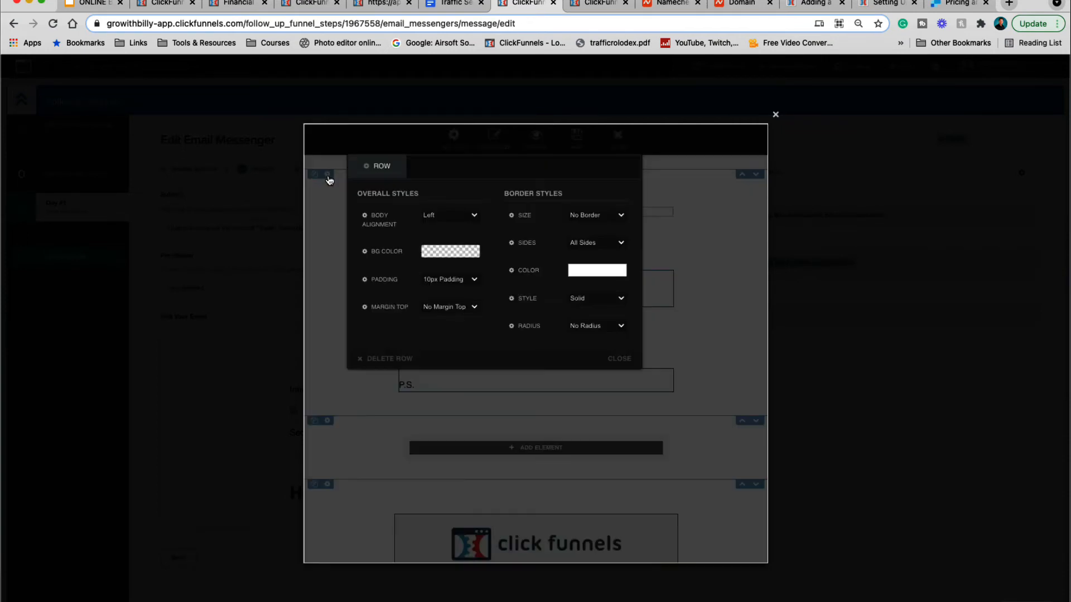
click(390, 363)
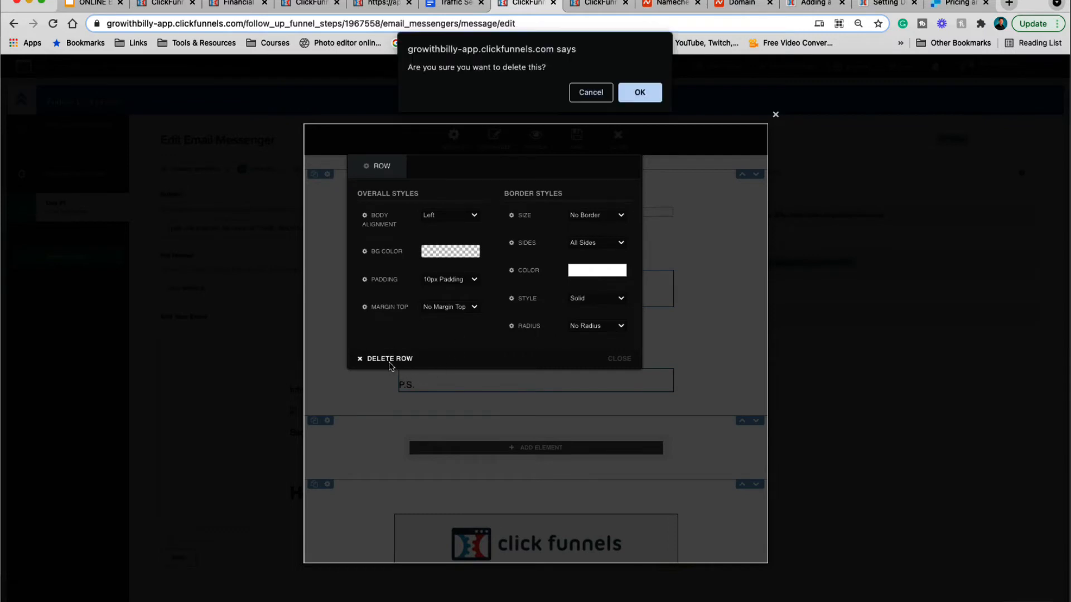
click(638, 92)
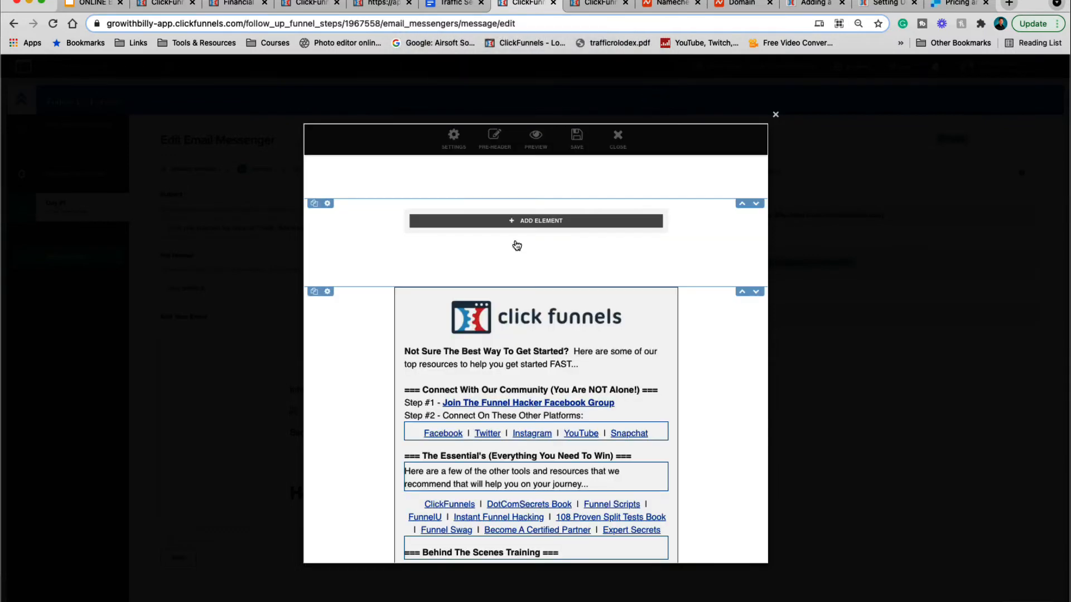
click(327, 291)
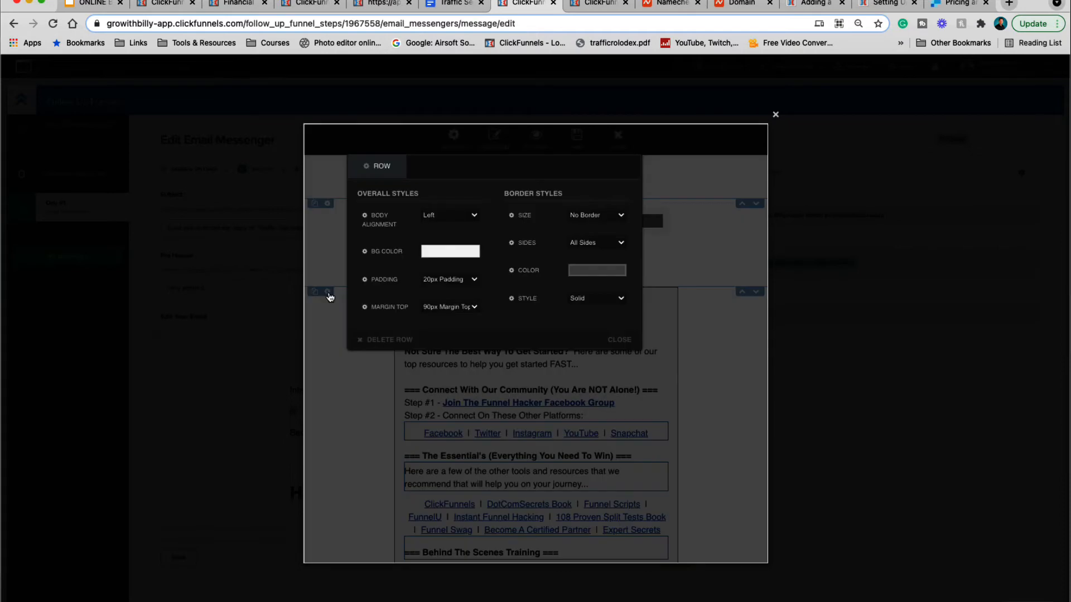
click(388, 340)
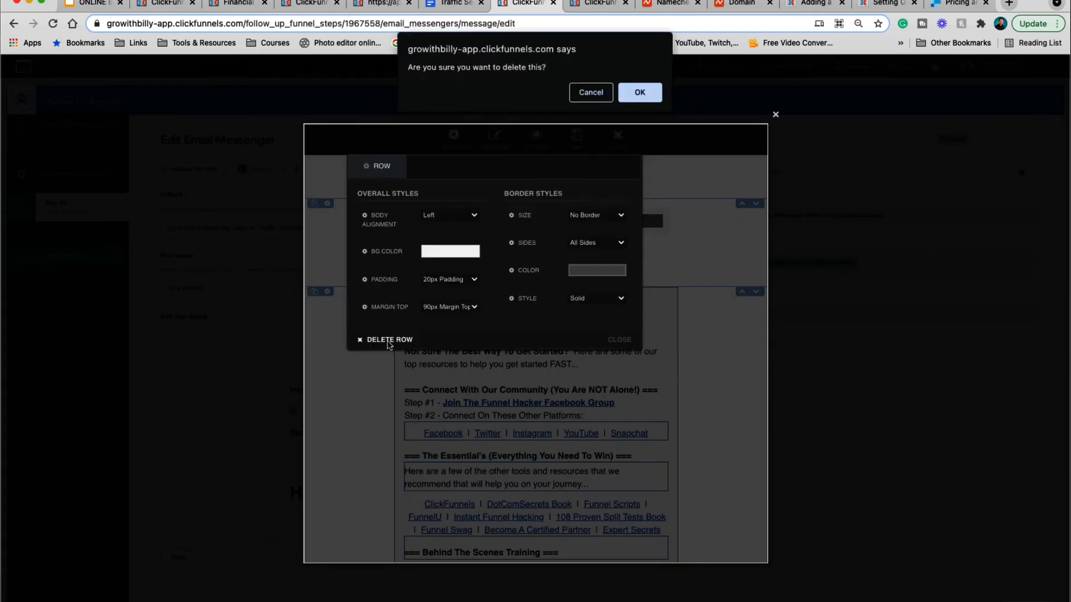
click(640, 92)
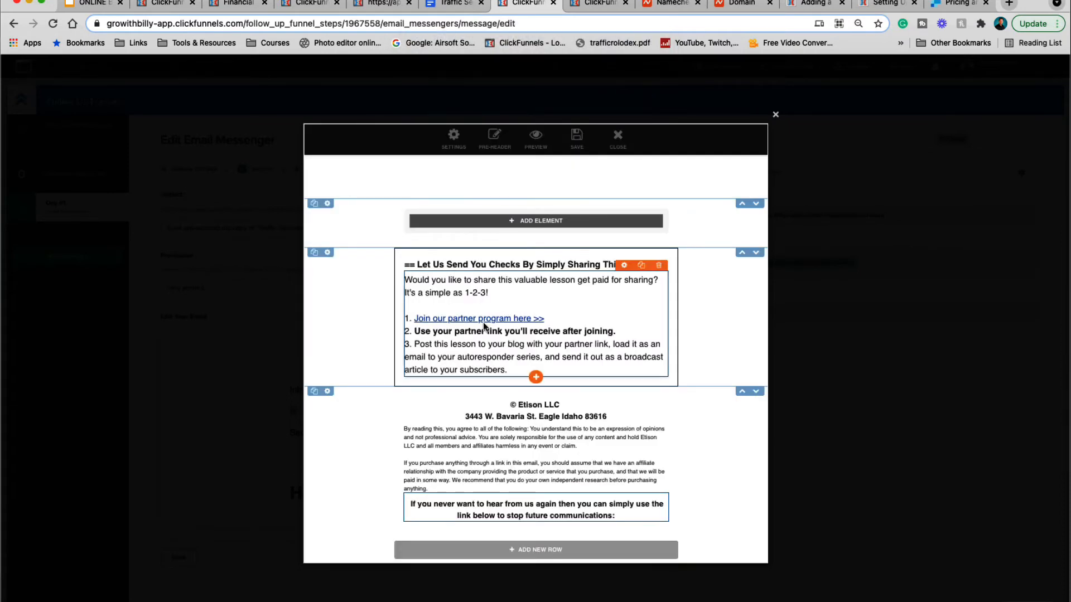
- Delete the Etison LLC footer row and the empty row above the partner program section
click(327, 391)
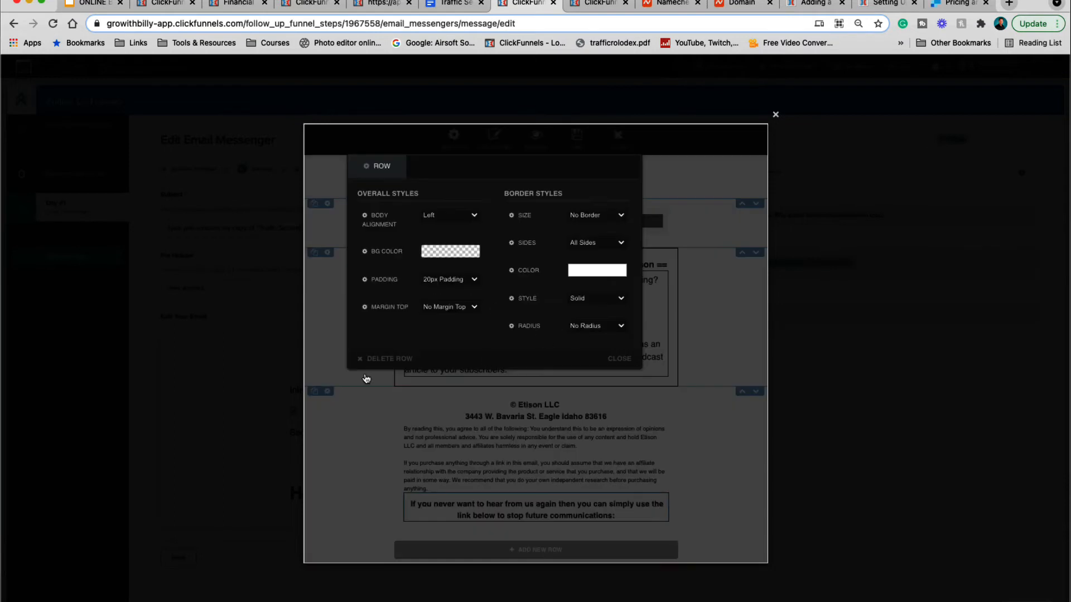
click(374, 359)
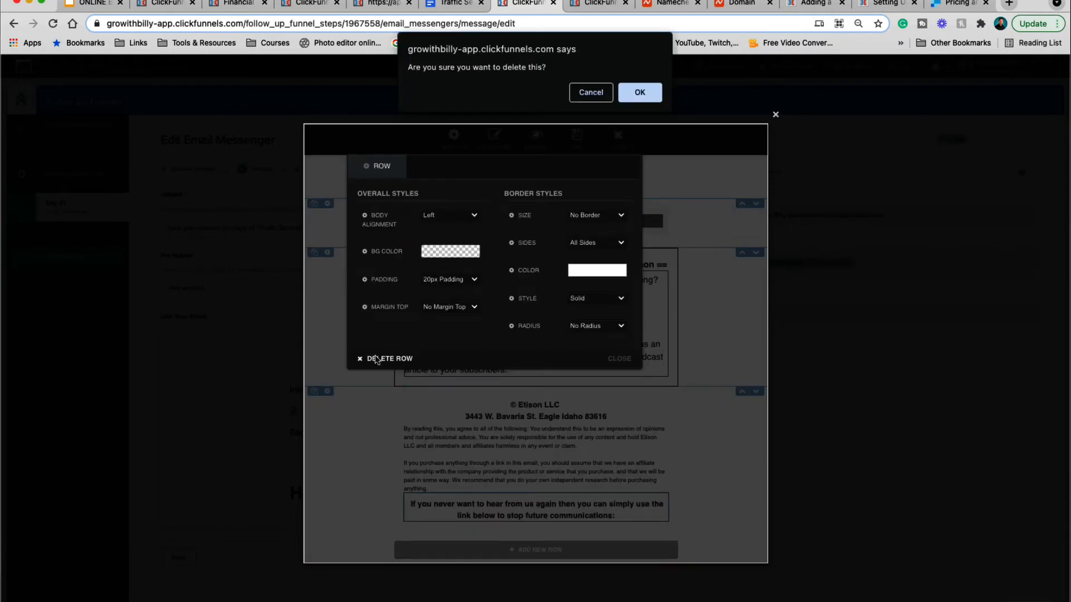
click(640, 95)
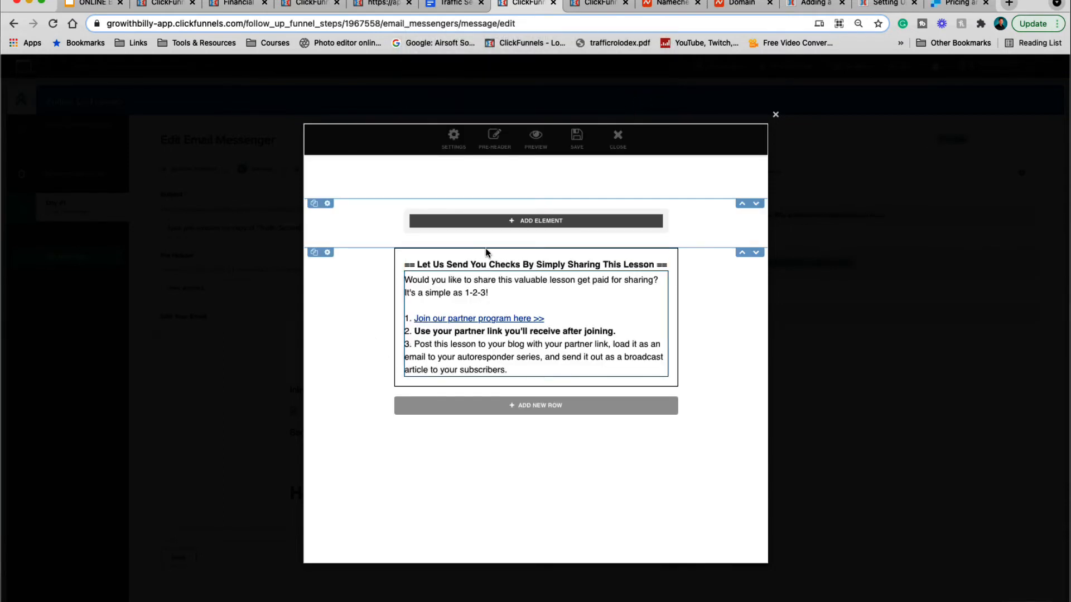
click(327, 203)
click(400, 359)
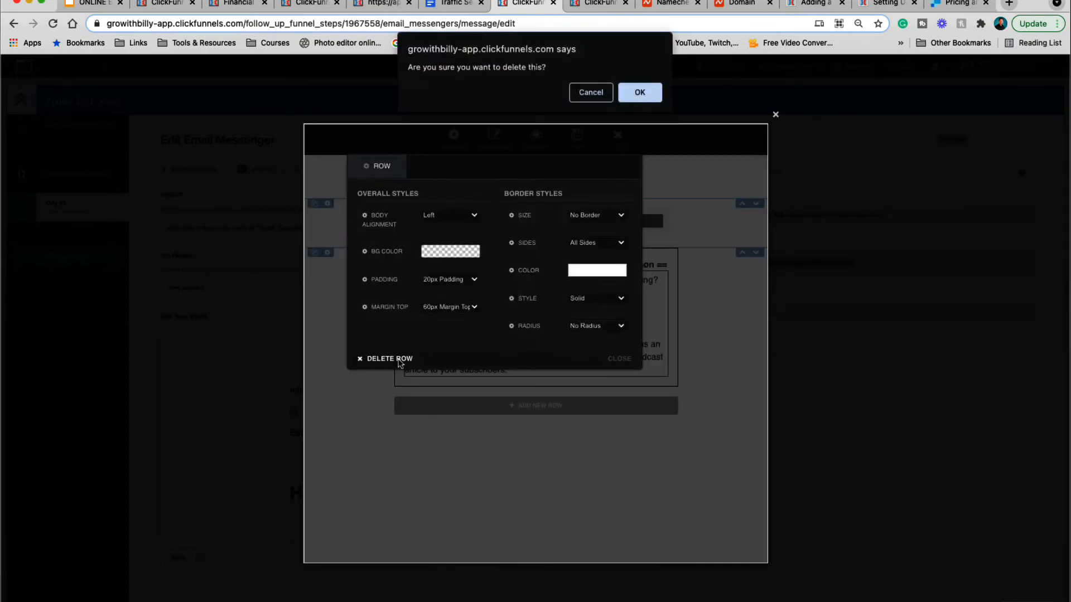
click(640, 93)
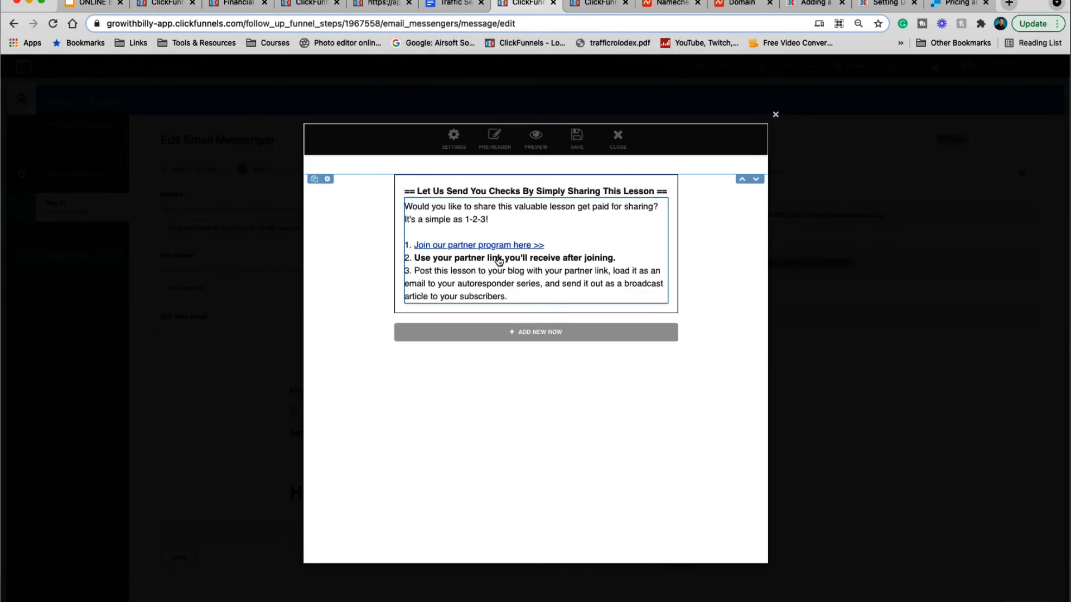
- Delete the remaining "Let Us Send You Checks By Simply Sharing This Lesson" row from the email
click(531, 190)
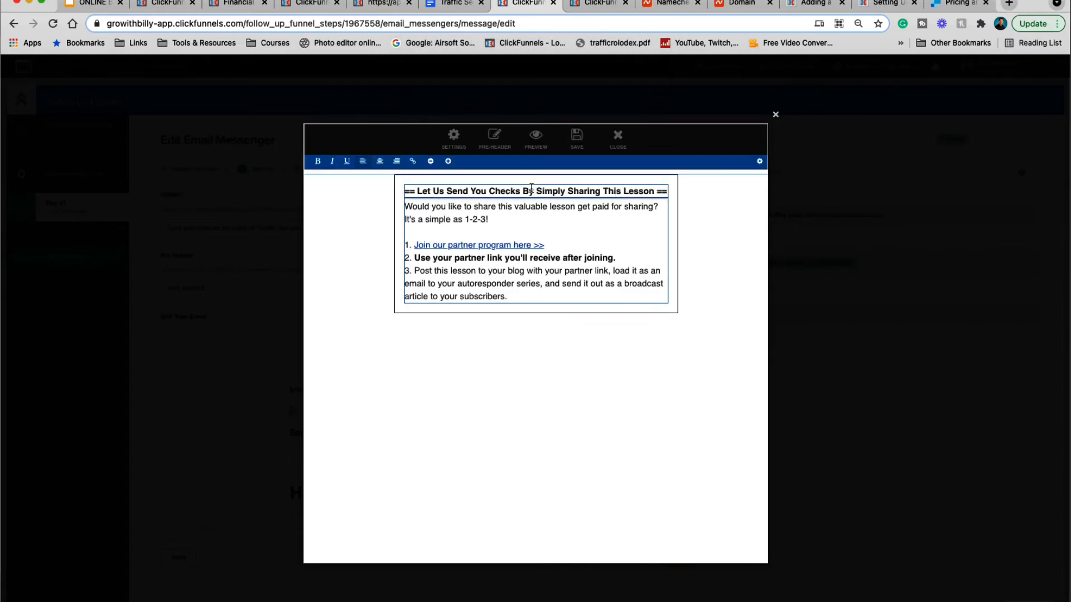
click(722, 219)
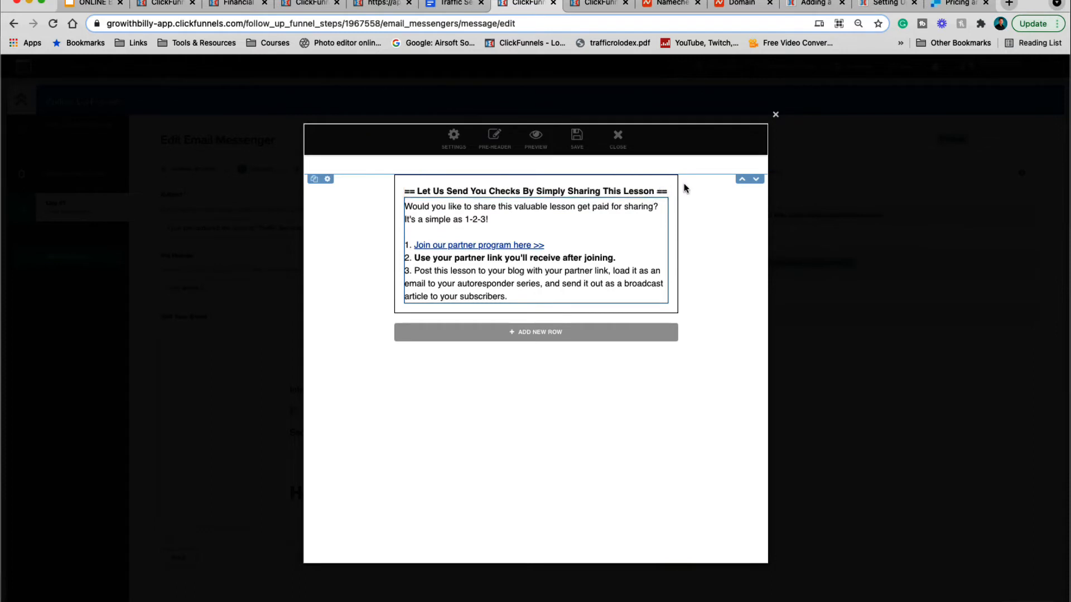
click(328, 179)
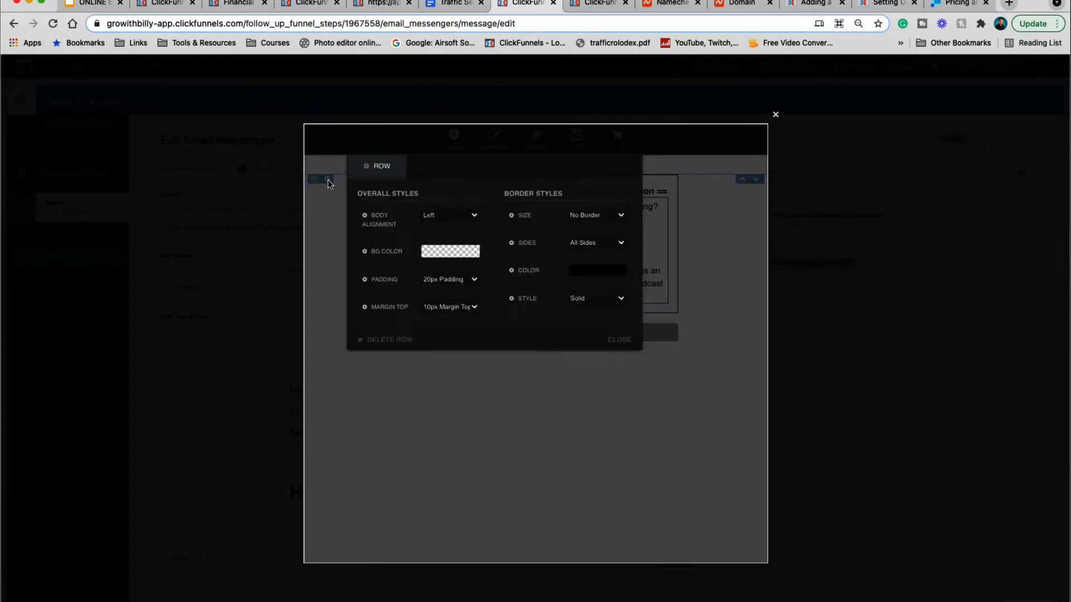
click(394, 340)
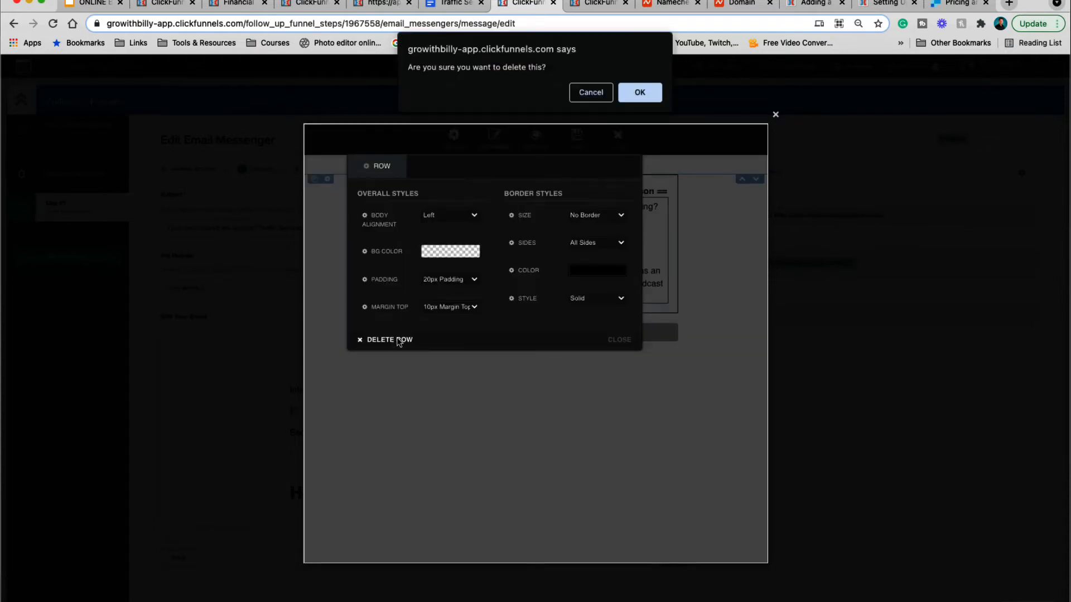
click(640, 94)
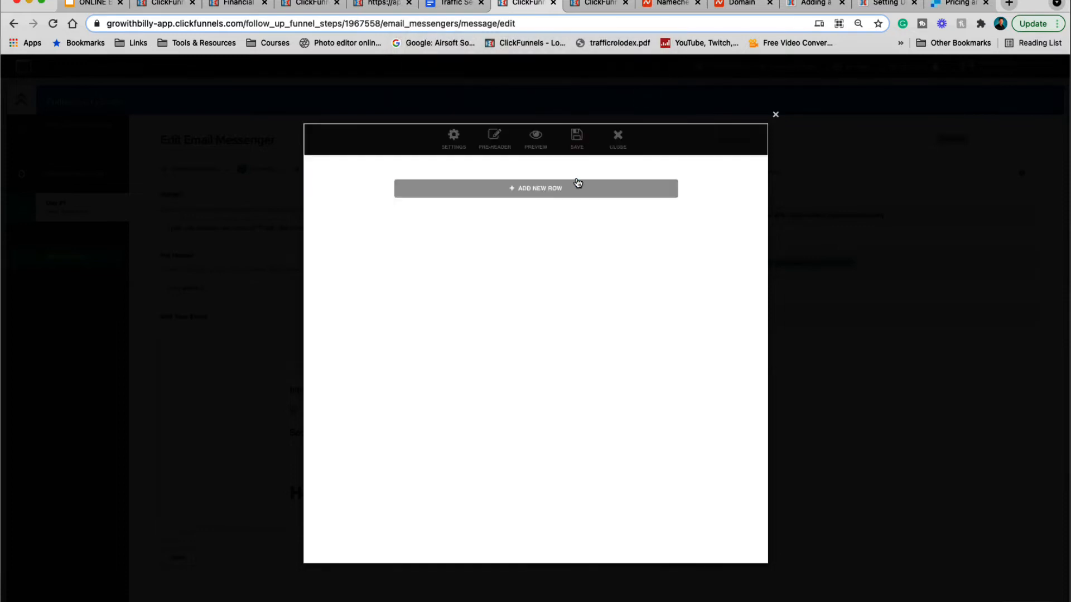
- Add a new row to the empty email and insert a Text / Headline element in it
click(533, 192)
click(496, 178)
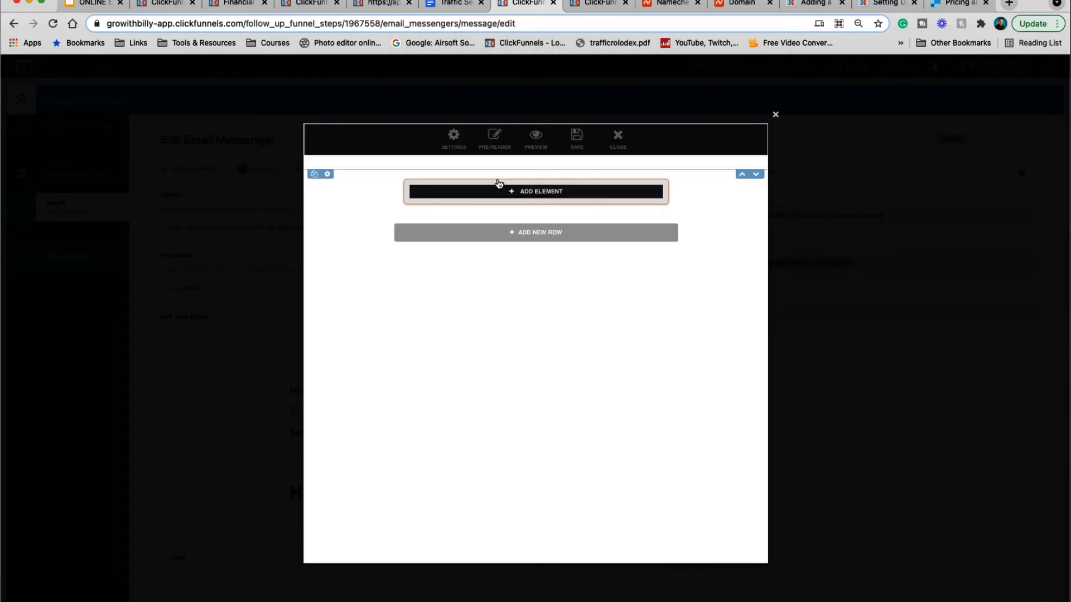
click(540, 191)
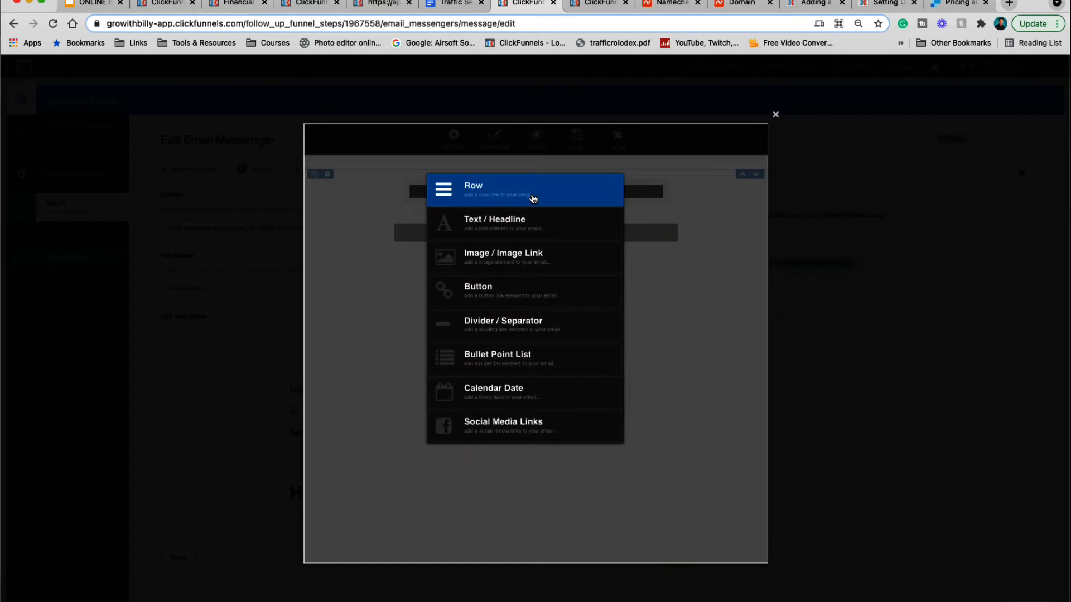
click(483, 226)
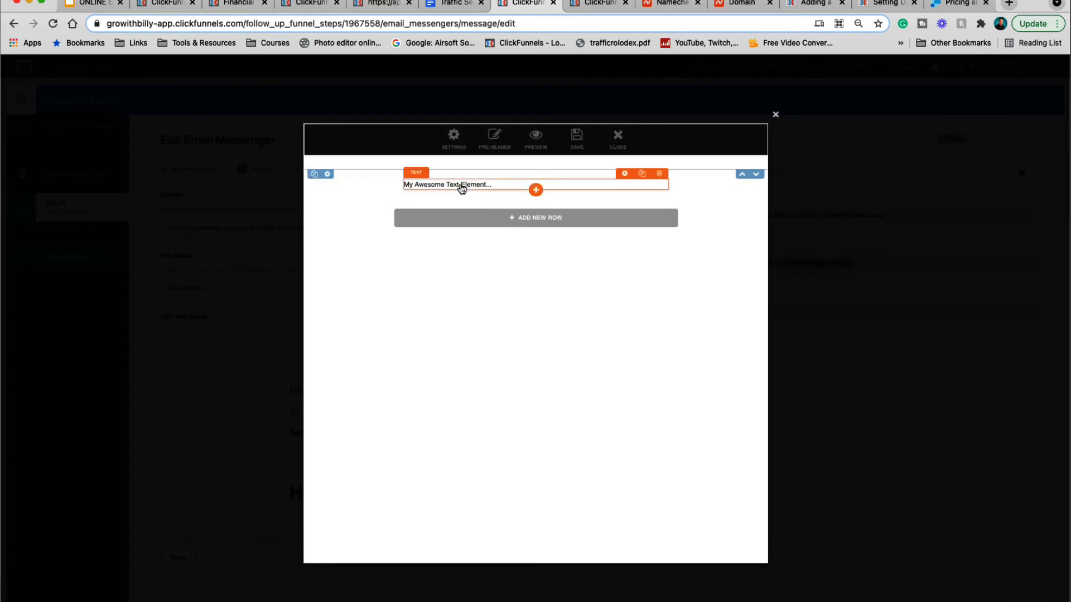
- In the affiliate templates document, copy Email #1's sample body copy from its opening line through the P.S. pre-order link line
click(451, 4)
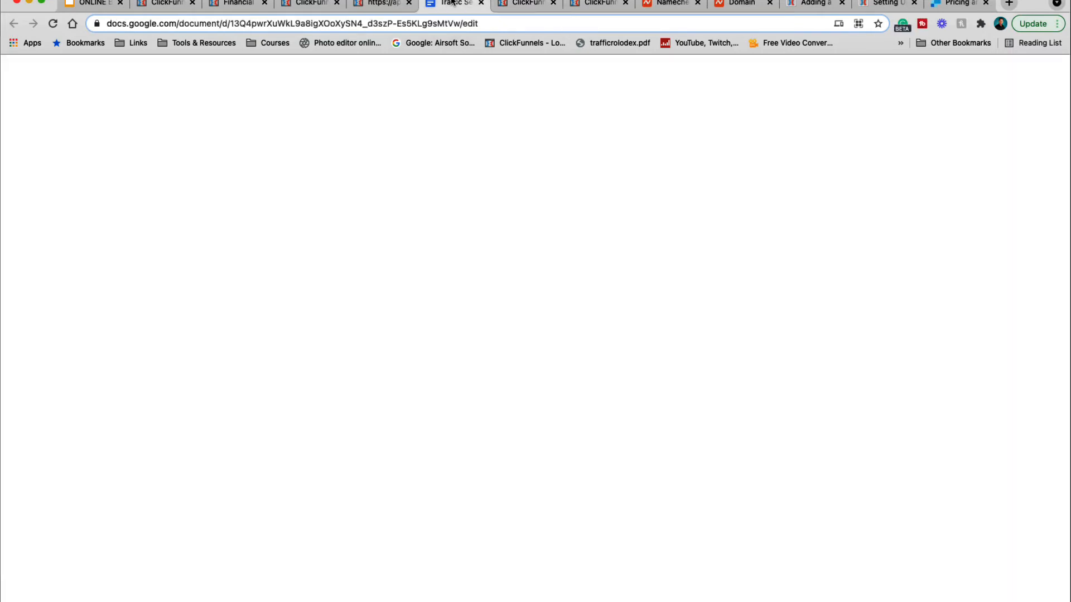
click(342, 315)
scroll(342, 316, down, 3)
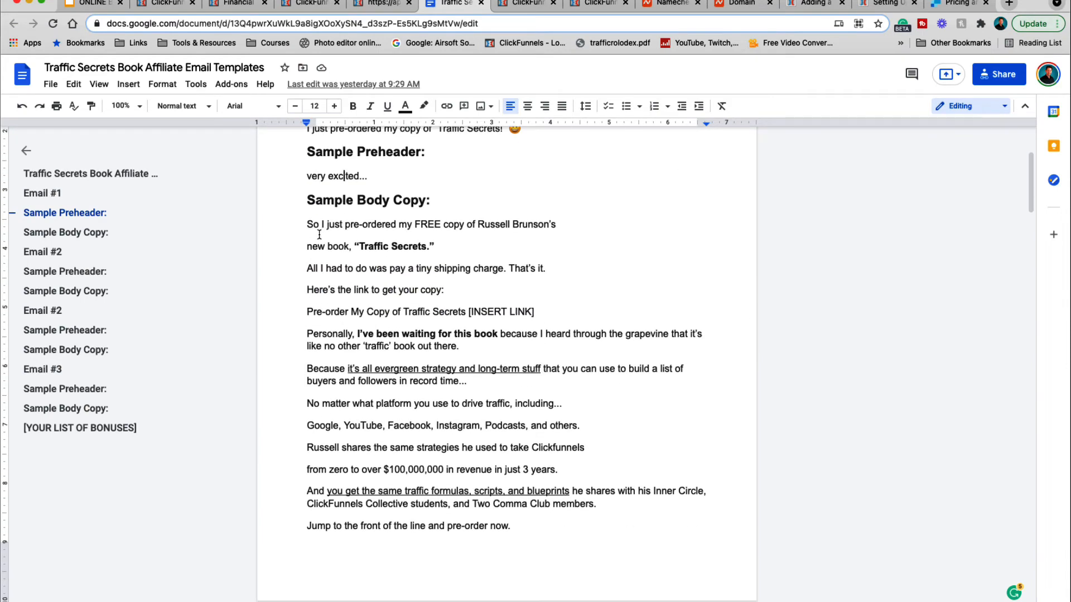
drag(308, 223, 554, 319)
click(622, 308)
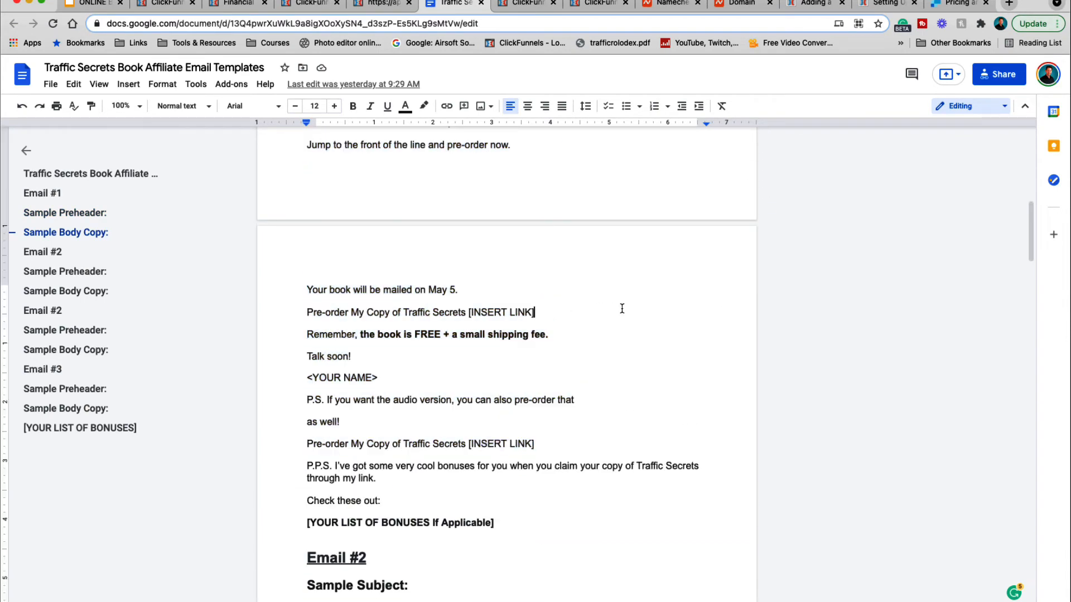
scroll(622, 309, up, 5)
scroll(622, 308, down, 7)
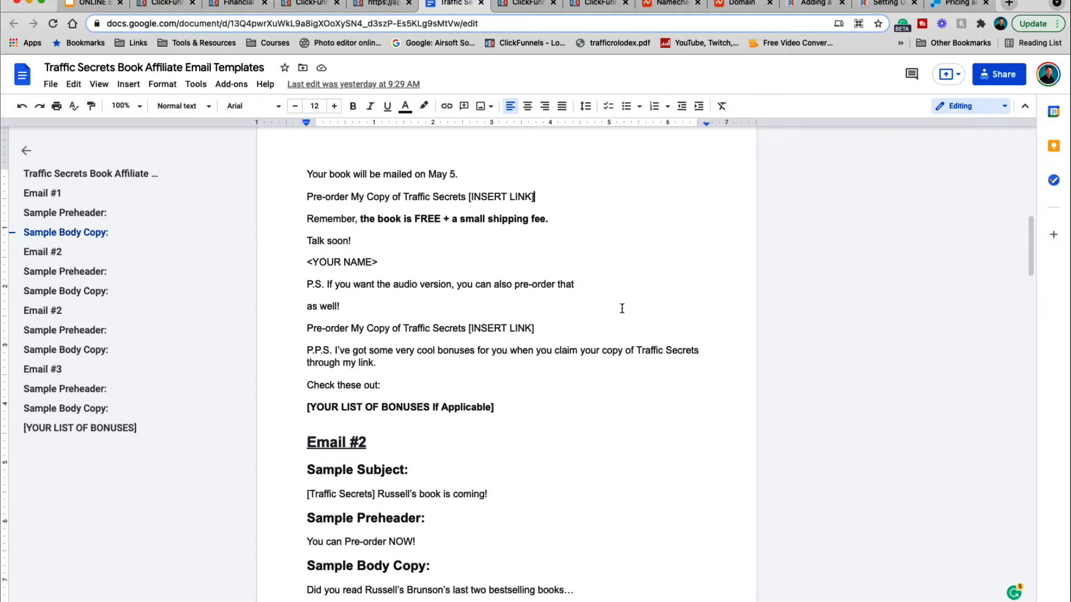
- Back in the Day #1 email editor, replace the new element's placeholder text with the copied body copy
click(534, 5)
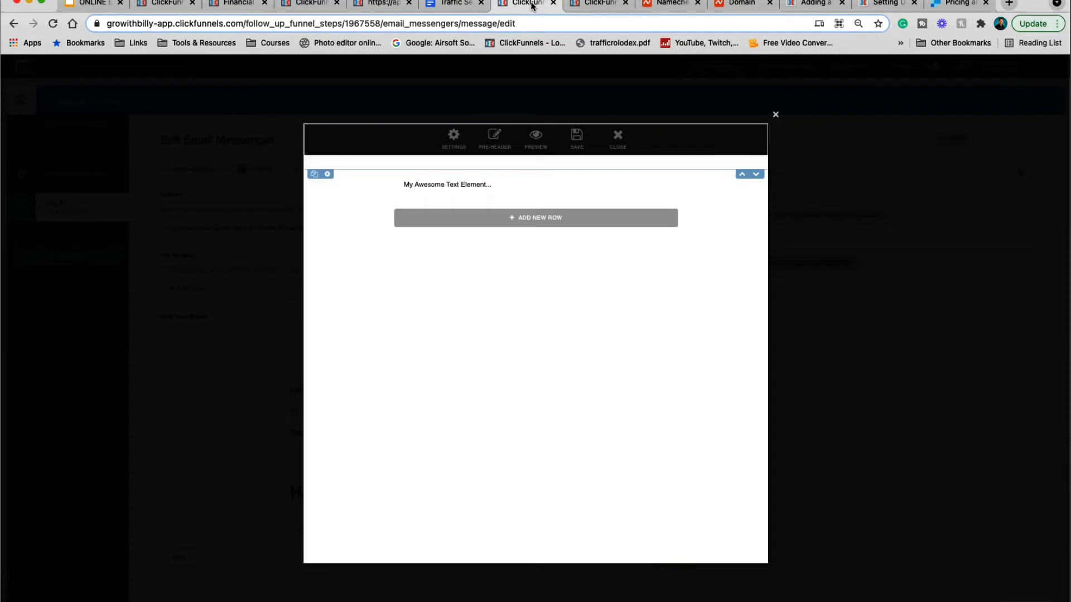
click(474, 184)
triple_click(475, 185)
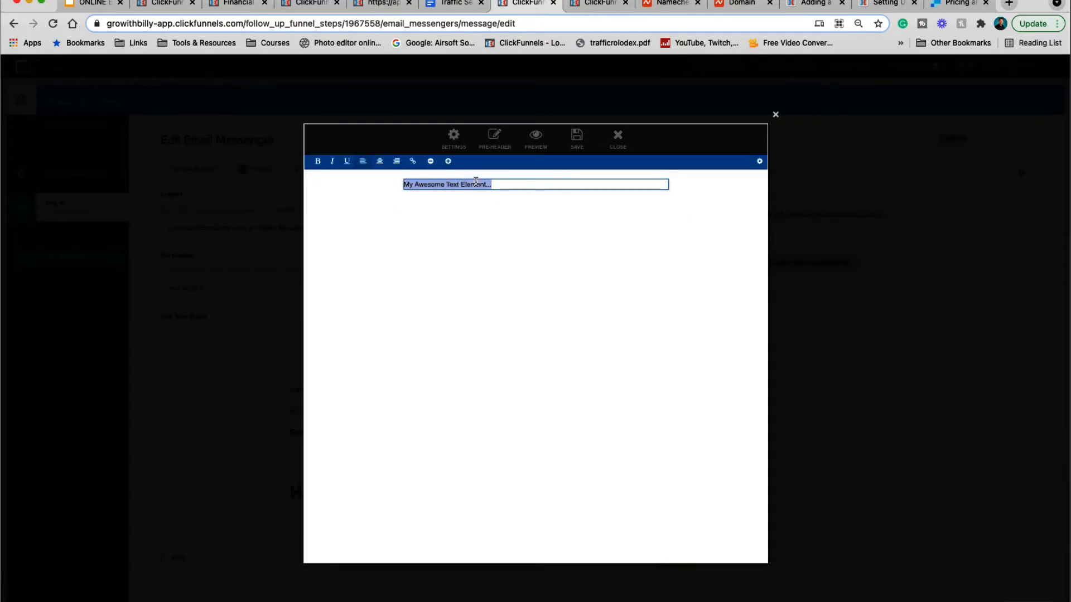
right_click(476, 184)
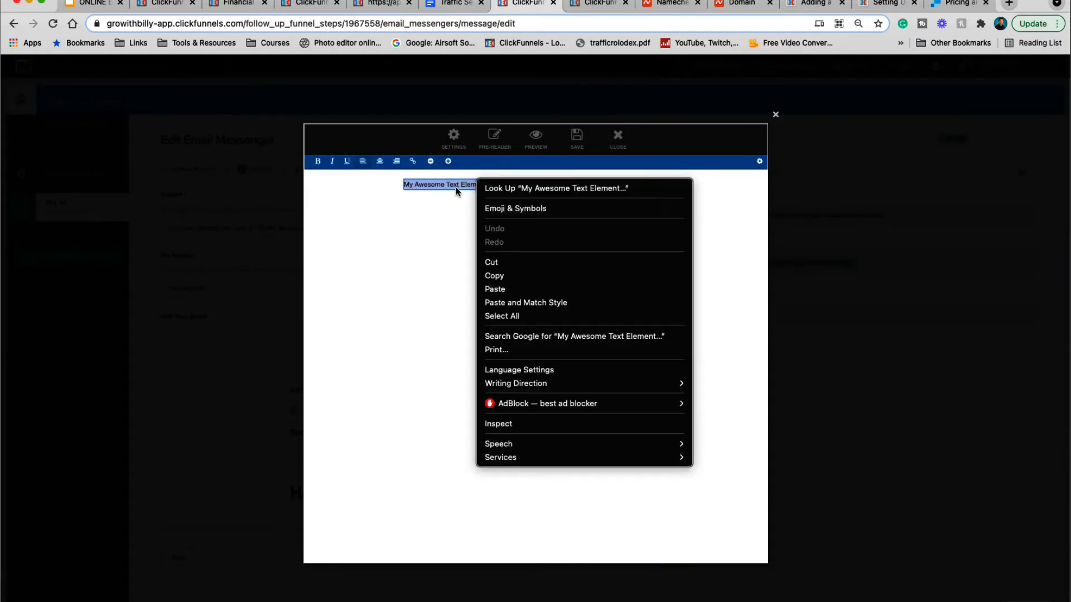
click(511, 292)
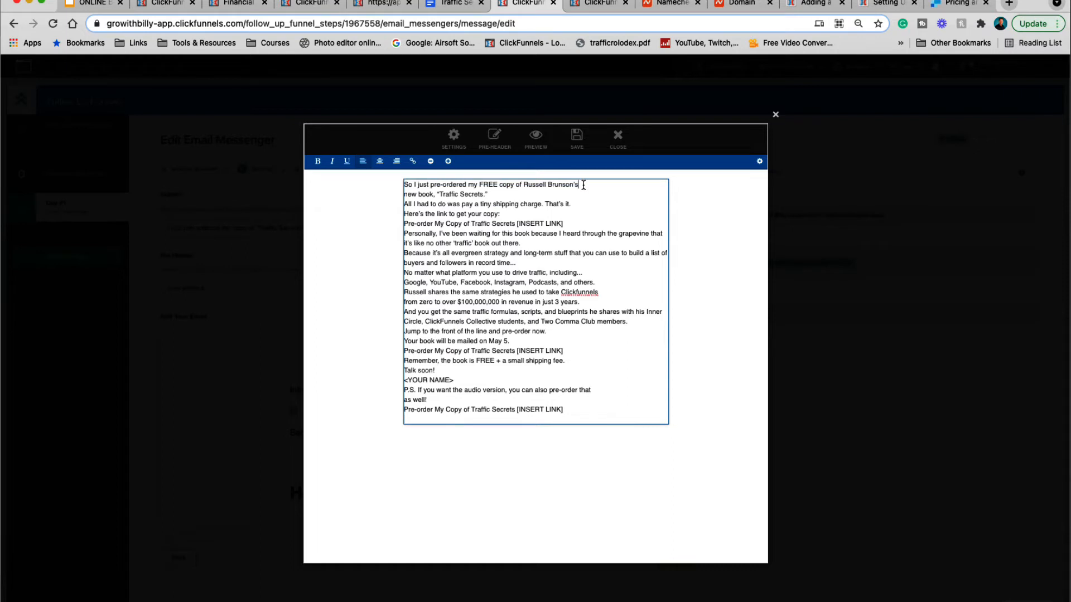
- Rejoin the sentences broken across lines in the email body and separate its paragraphs with blank lines
click(583, 186)
key(Delete)
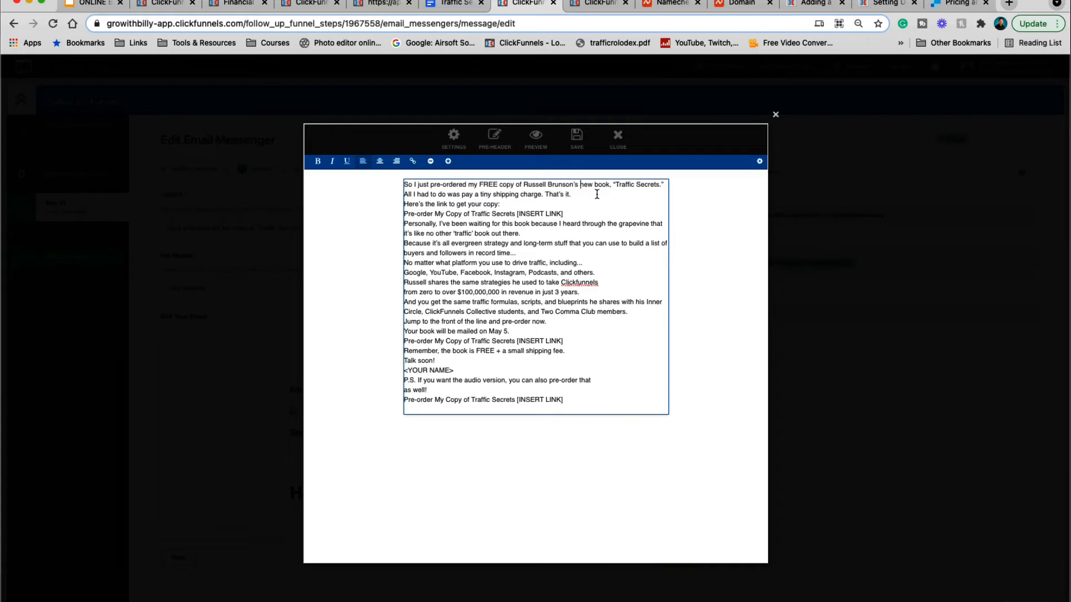
click(665, 184)
key(Return)
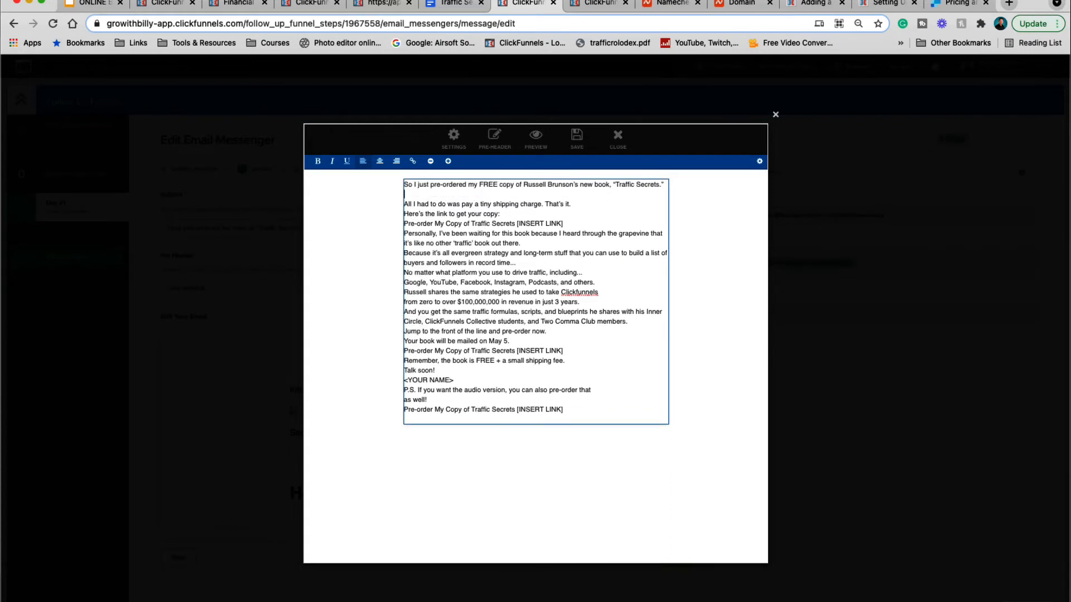
click(580, 201)
key(Return)
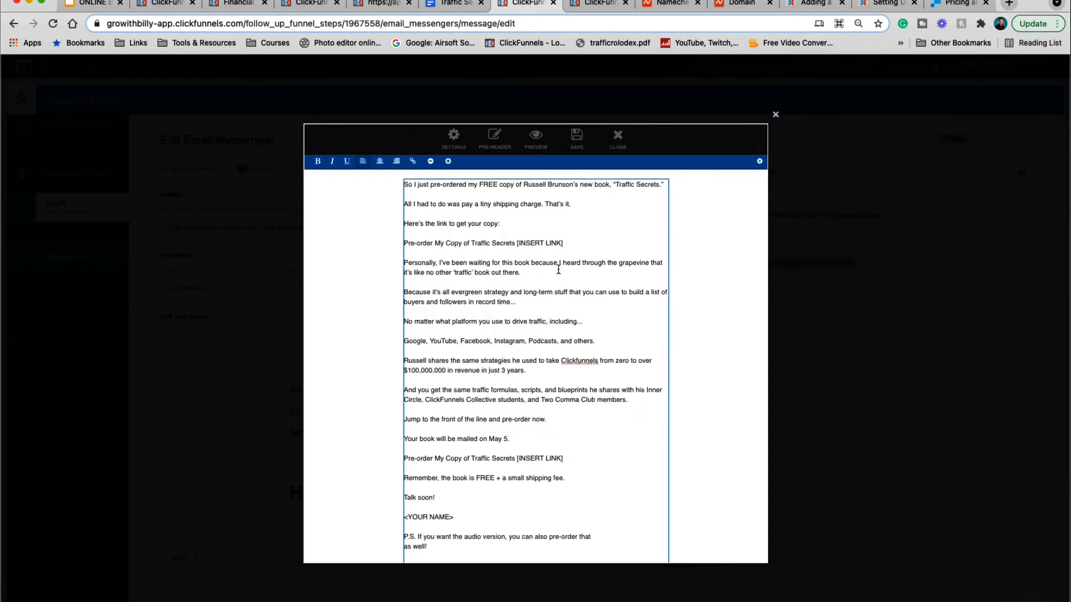
scroll(556, 359, down, 2)
scroll(556, 343, up, 2)
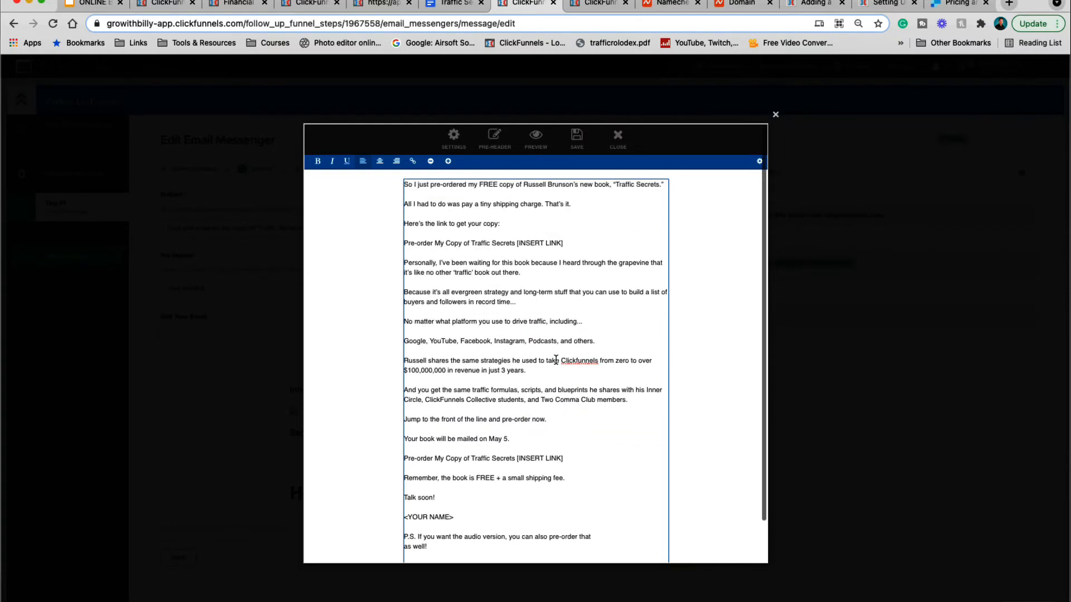
click(718, 254)
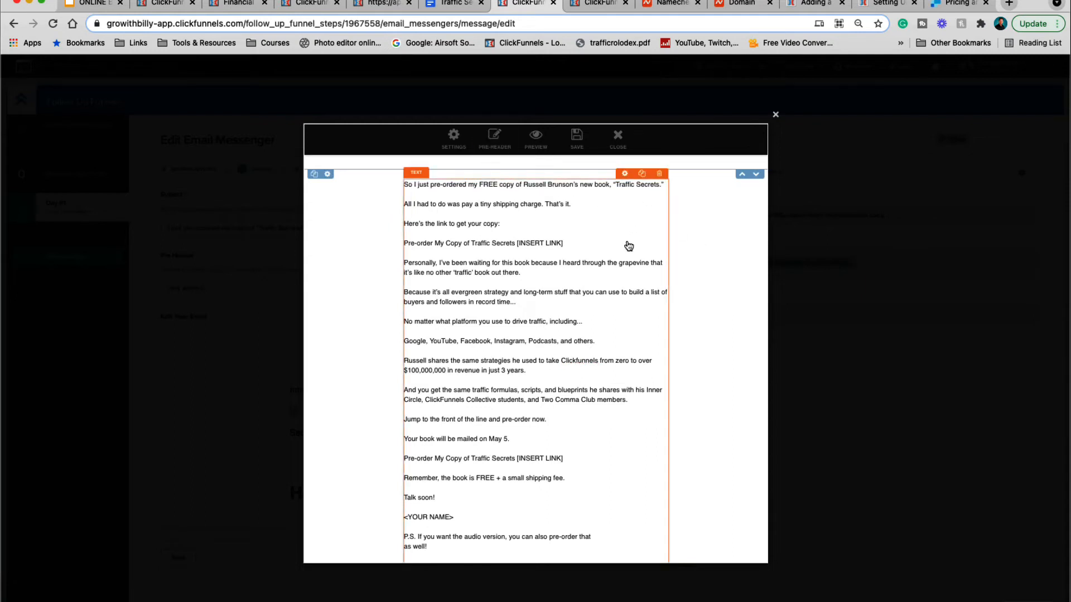
- Set the body text element's text size to 16px
click(625, 175)
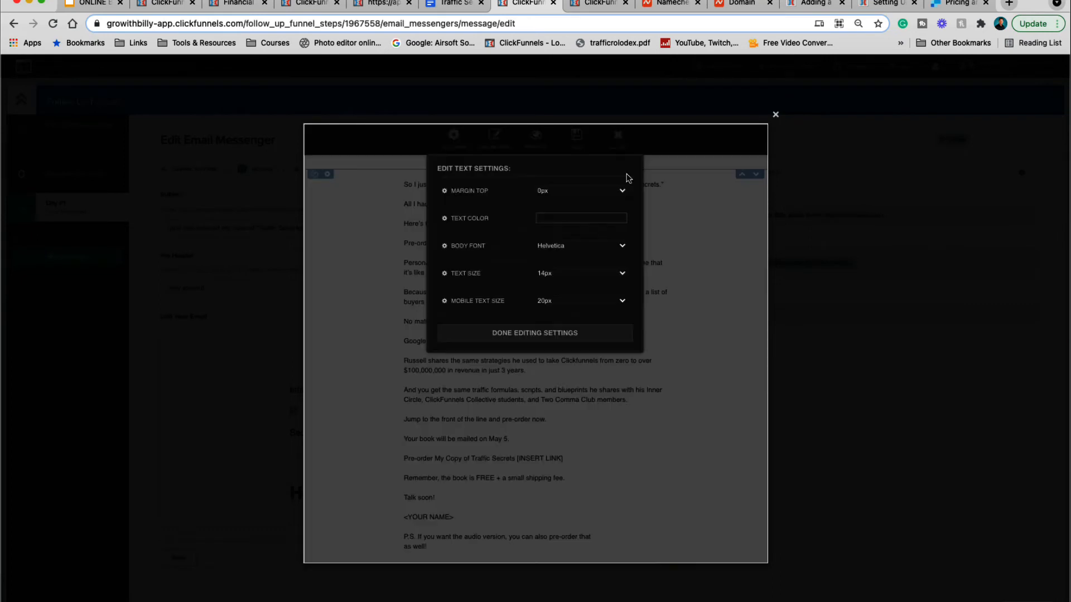
click(567, 275)
click(568, 275)
click(562, 275)
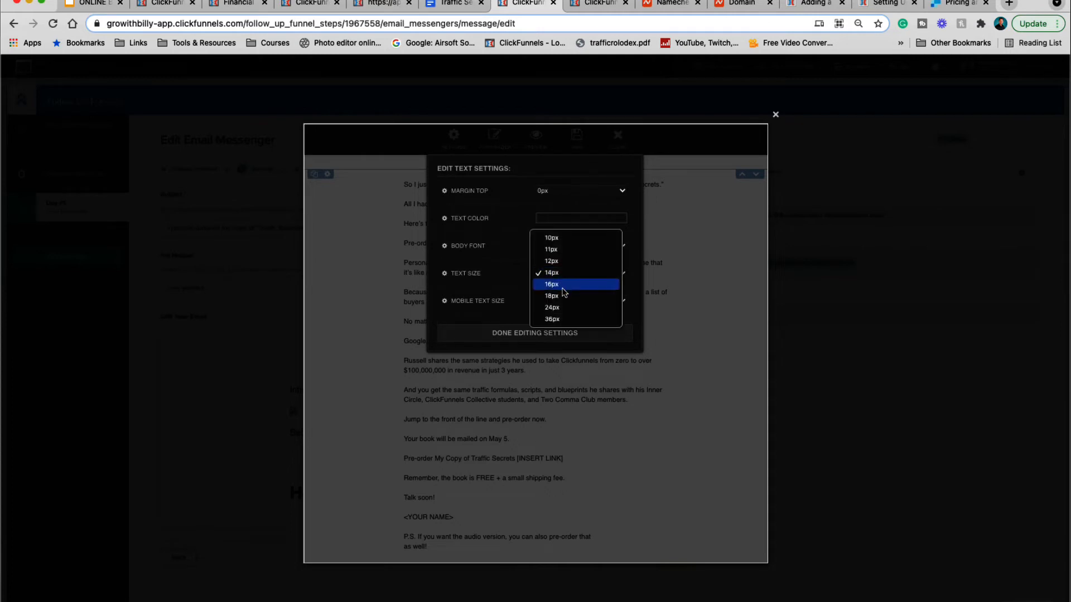
click(563, 285)
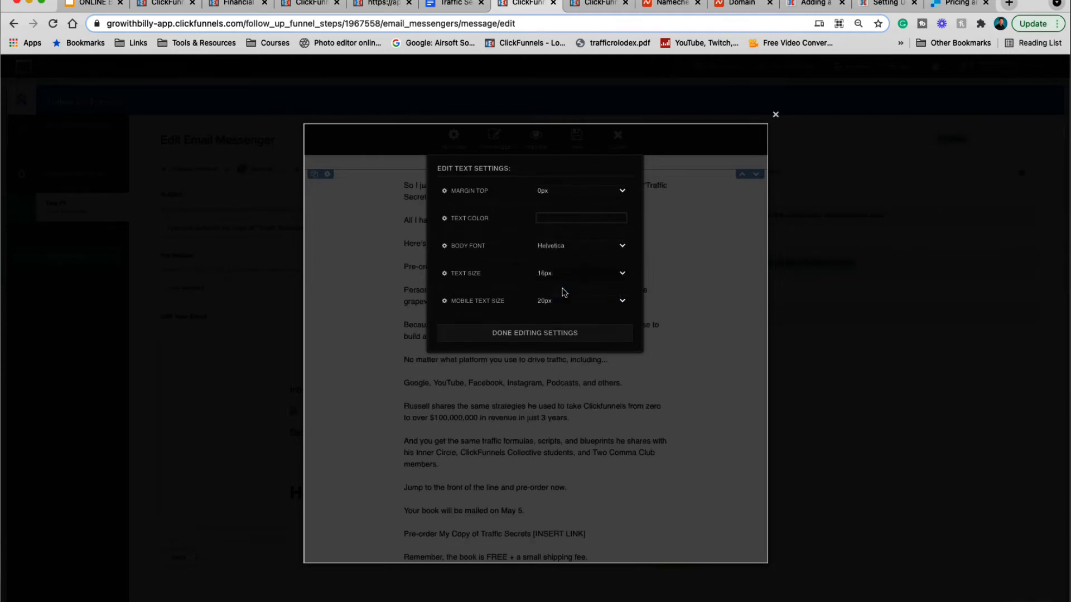
- Close the text settings and change "pre-ordered" to "ordered" in the email's opening sentence
click(701, 298)
click(562, 205)
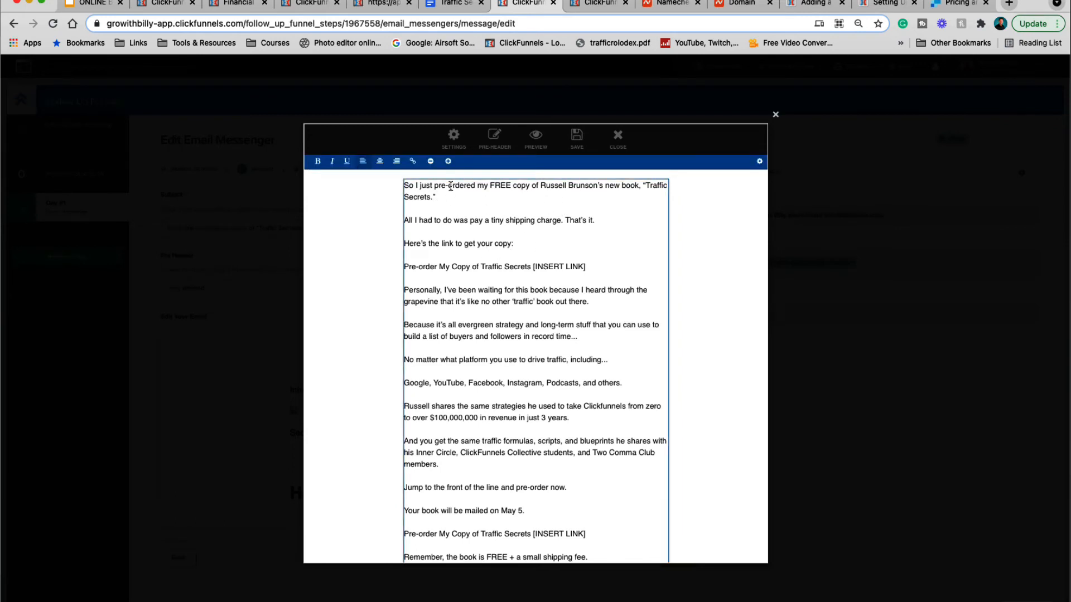
click(476, 187)
drag(449, 186, 434, 185)
key(BackSpace)
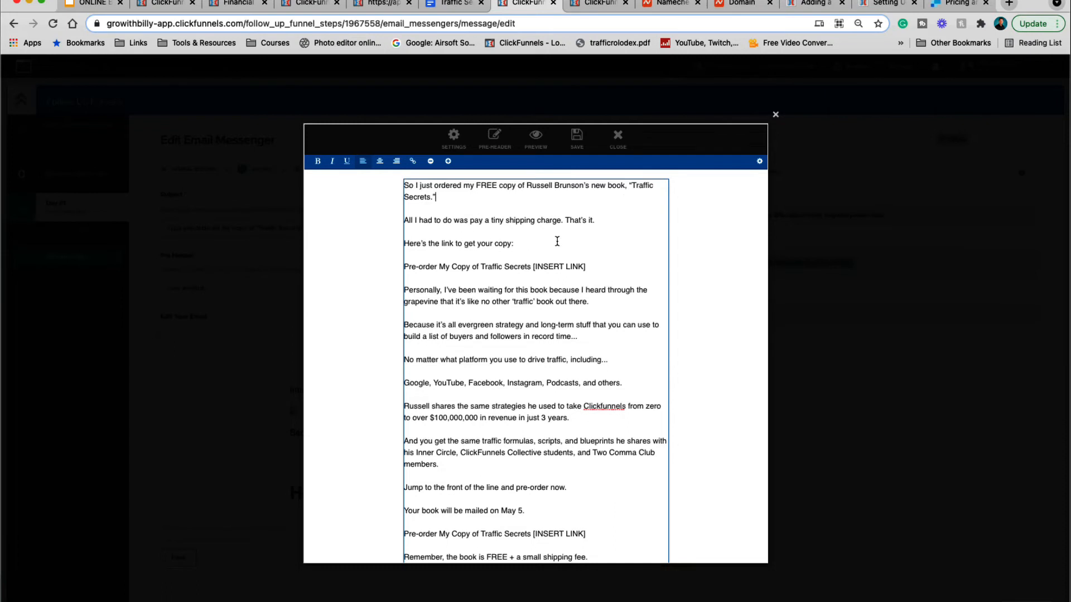
- Delete the "[INSERT LINK]" placeholder from the first "Pre-order My Copy of Traffic Secrets" line
scroll(579, 233, down, 2)
scroll(579, 234, up, 1)
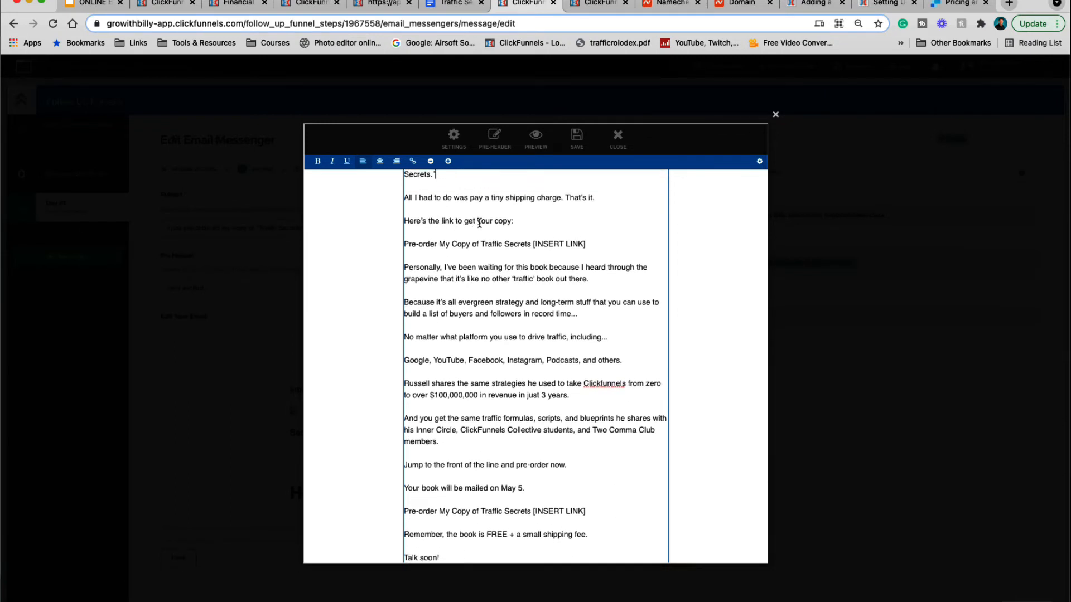
click(534, 240)
drag(587, 245, 532, 242)
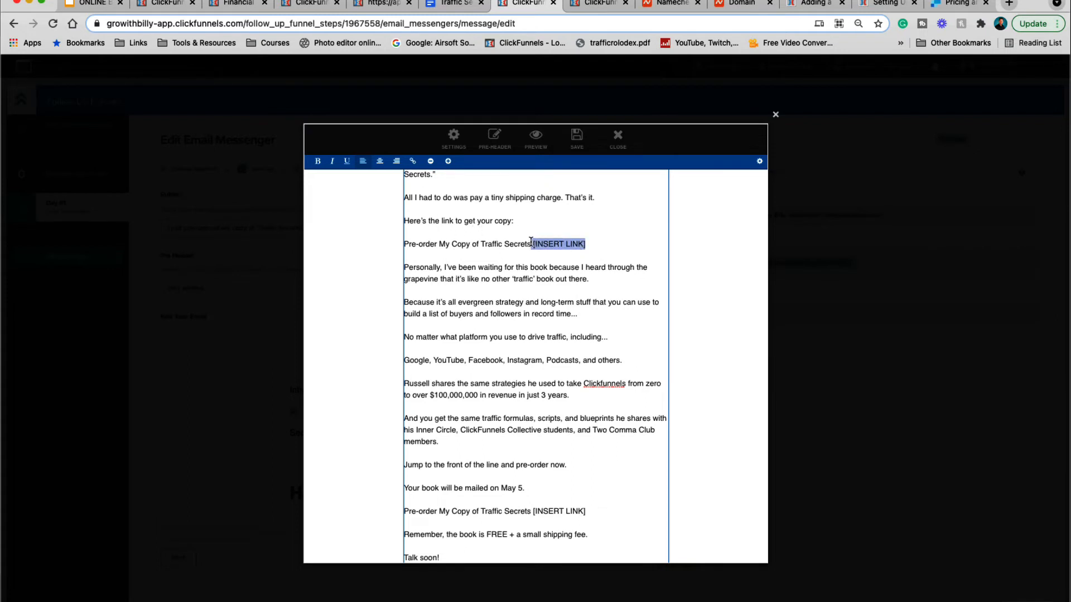
key(BackSpace)
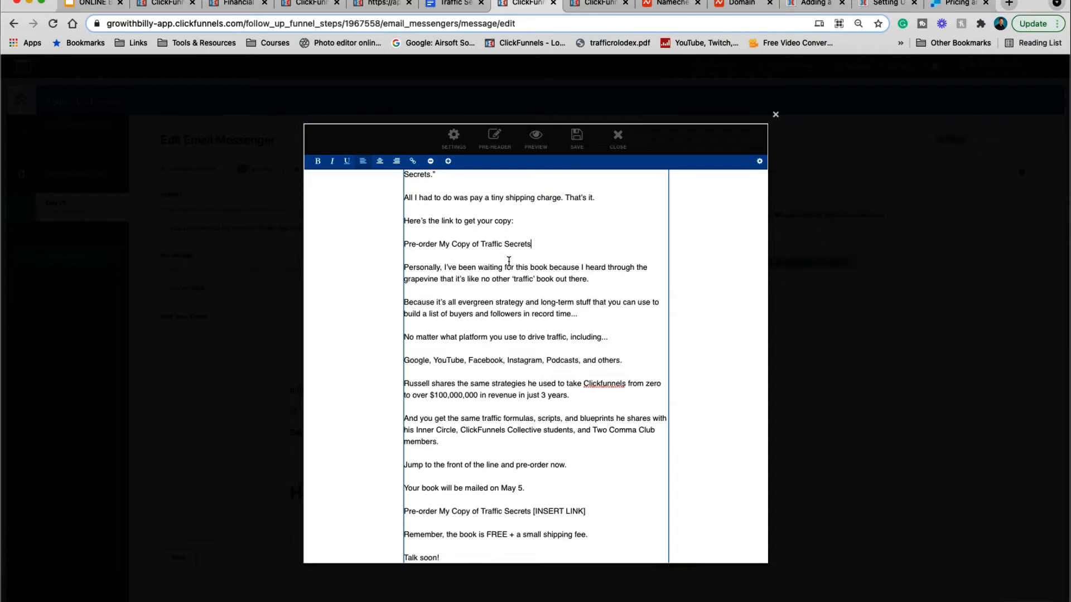
- From the ClickFunnels account's affiliate area, open the Traffic Secrets Book affiliate tools and copy the default affiliate link
click(599, 2)
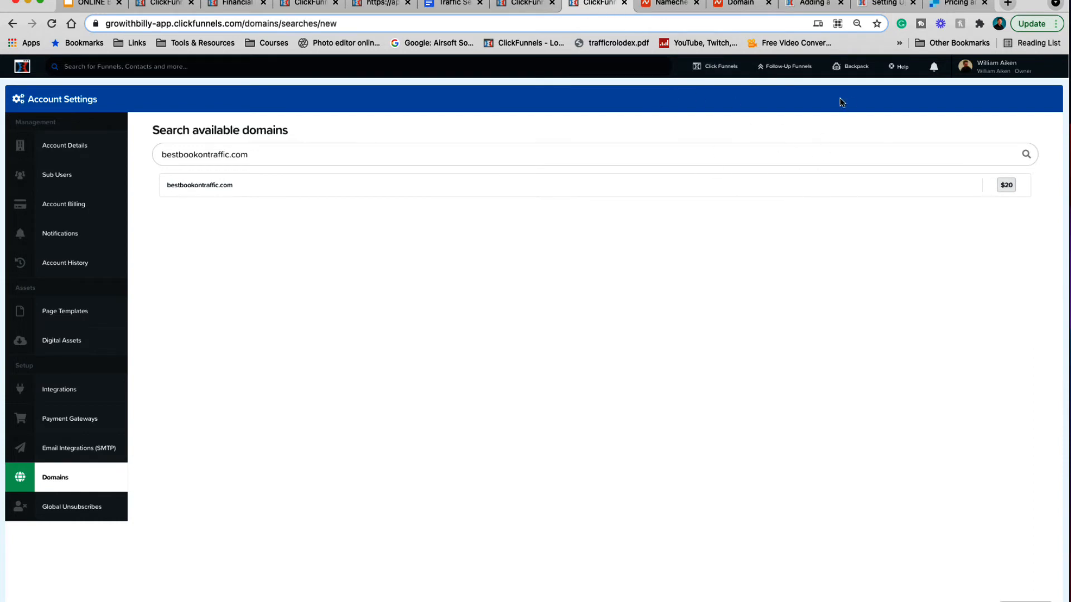
click(968, 67)
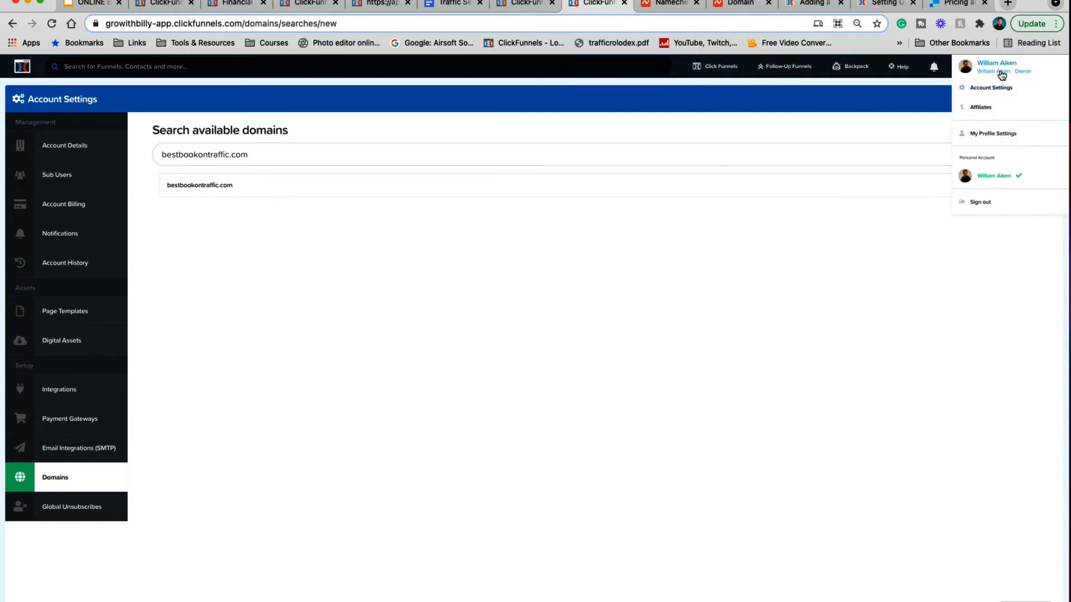
click(981, 109)
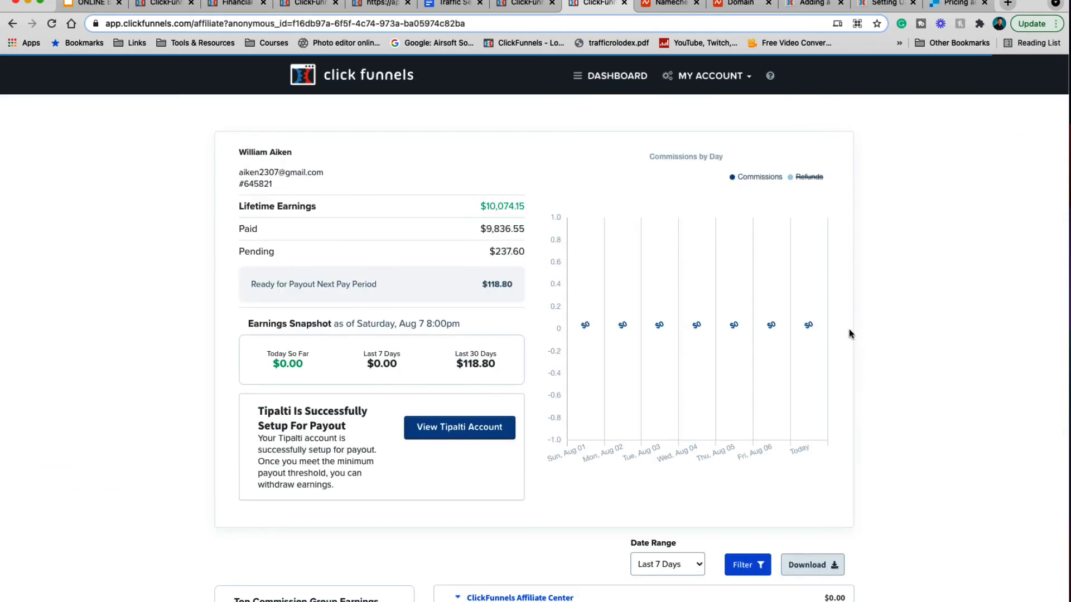
scroll(849, 334, down, 10)
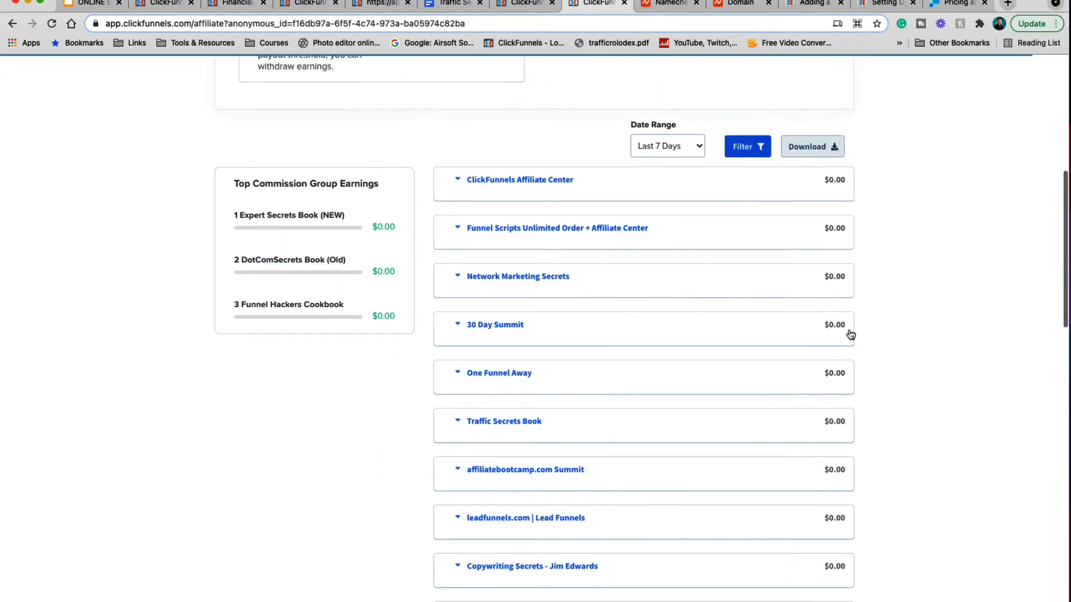
click(457, 234)
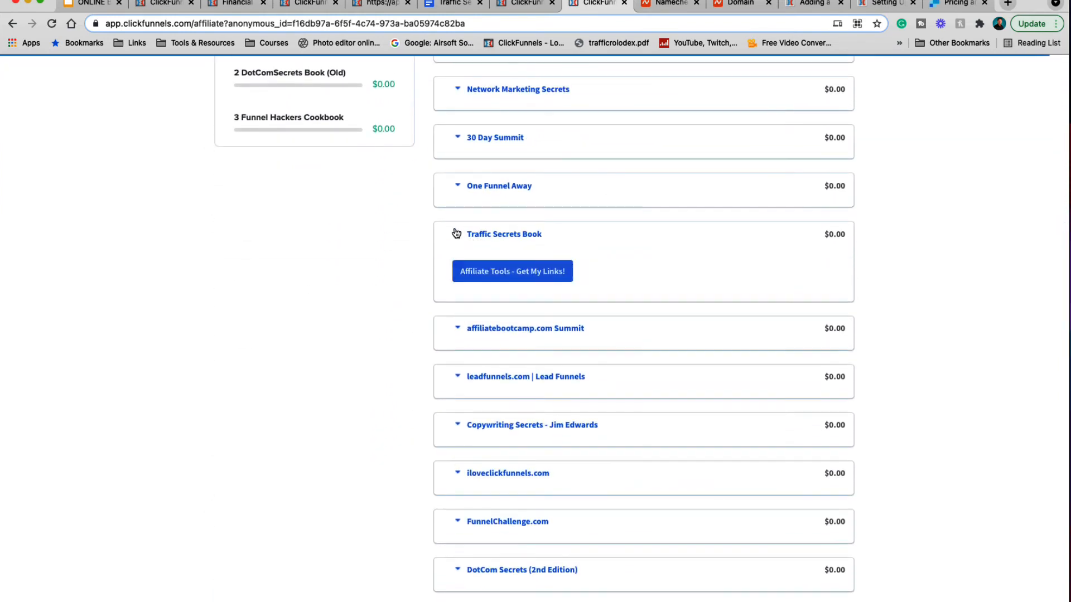
click(508, 271)
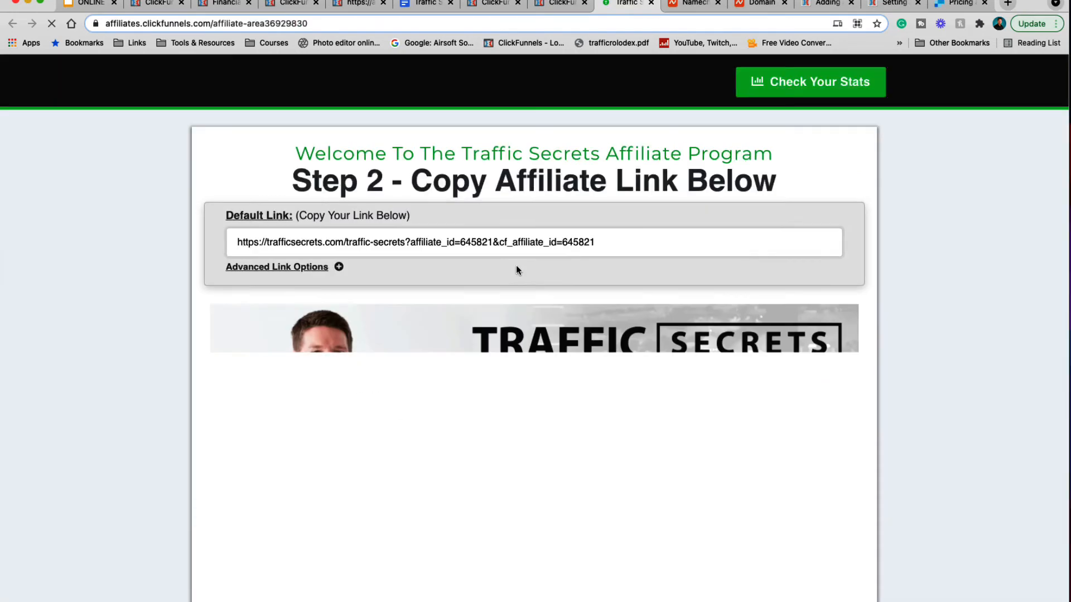
click(576, 249)
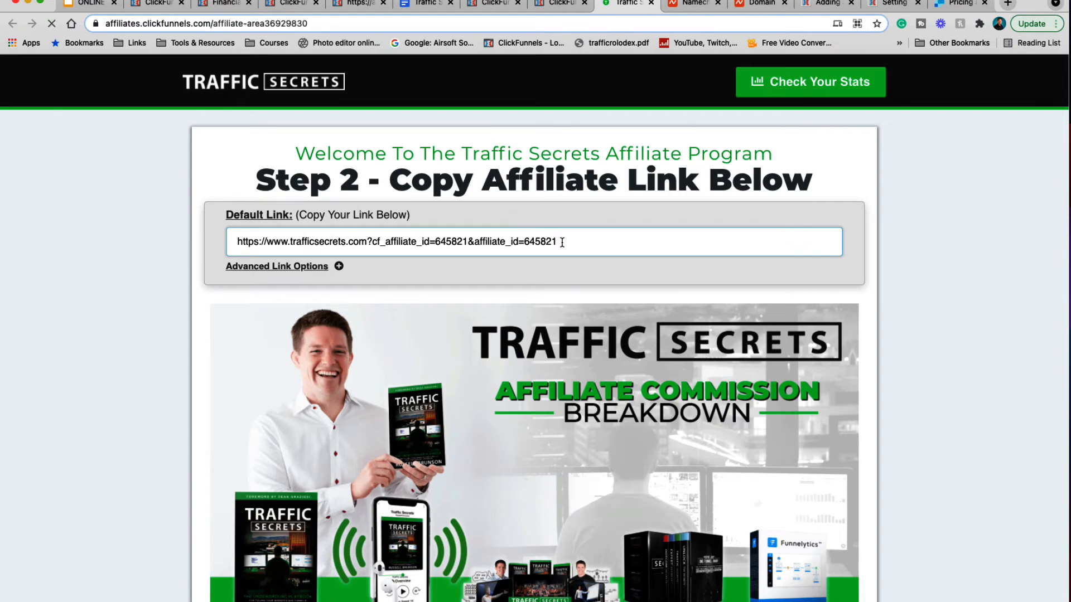
triple_click(234, 236)
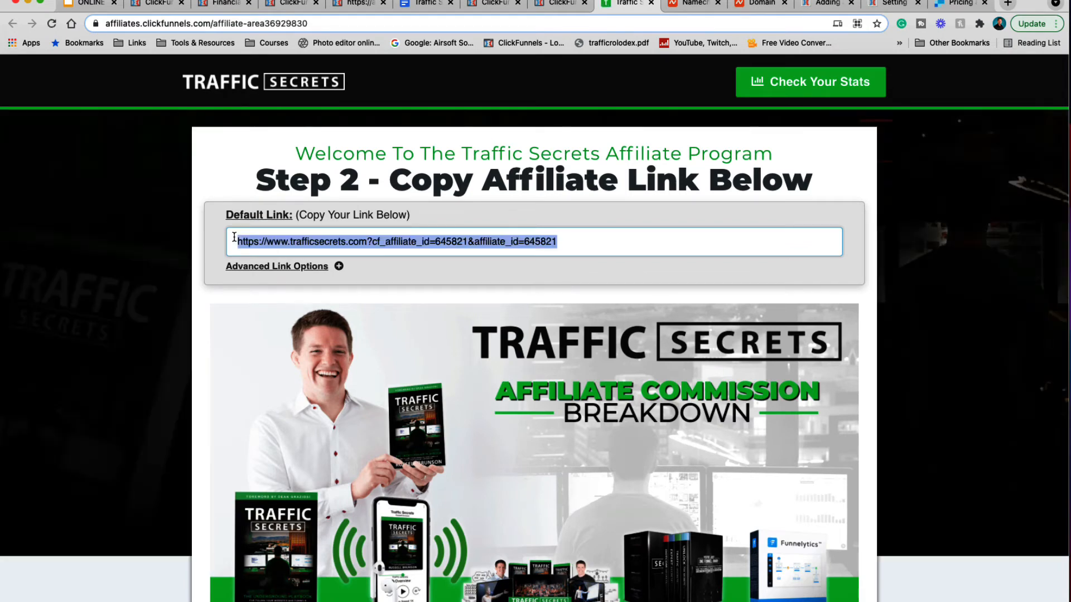
key(super+c)
- Back in the Day #1 email editor, reword the first call-to-action line to "Order My Copy of Traffic Secrets"
click(496, 5)
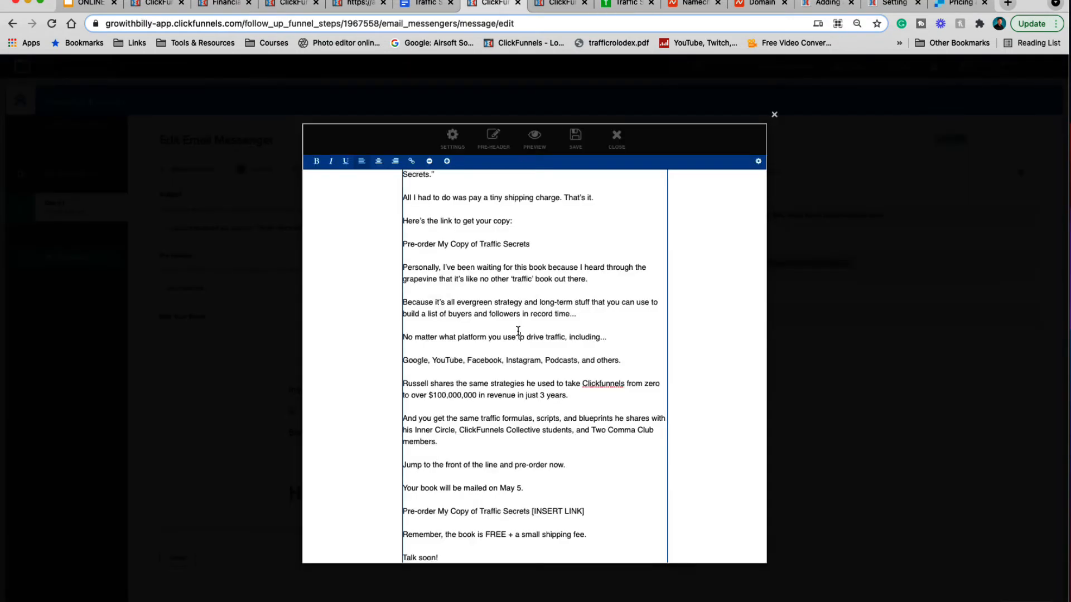
click(532, 244)
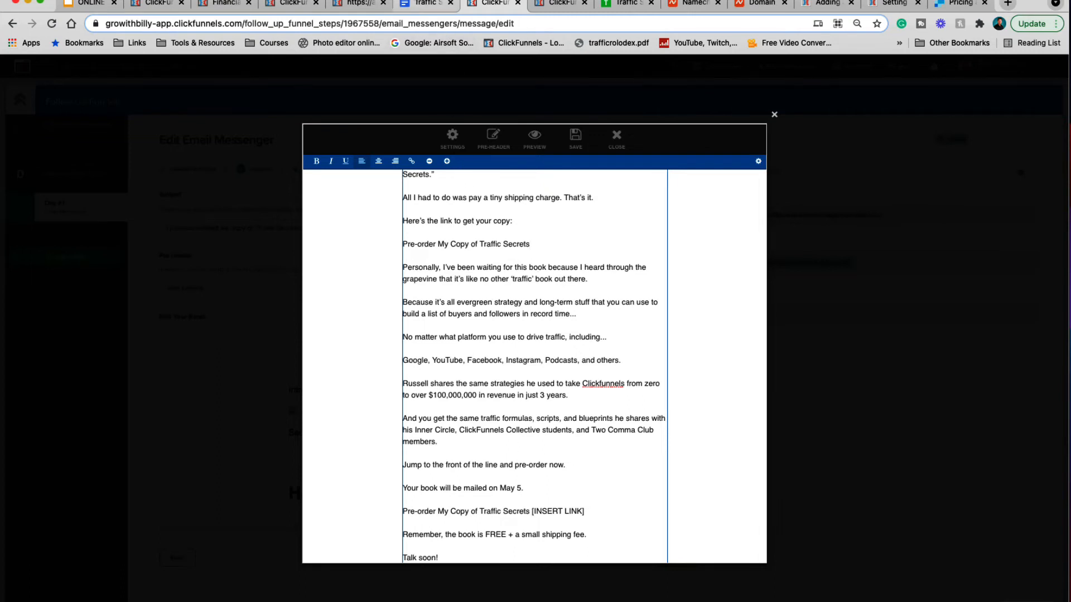
click(422, 6)
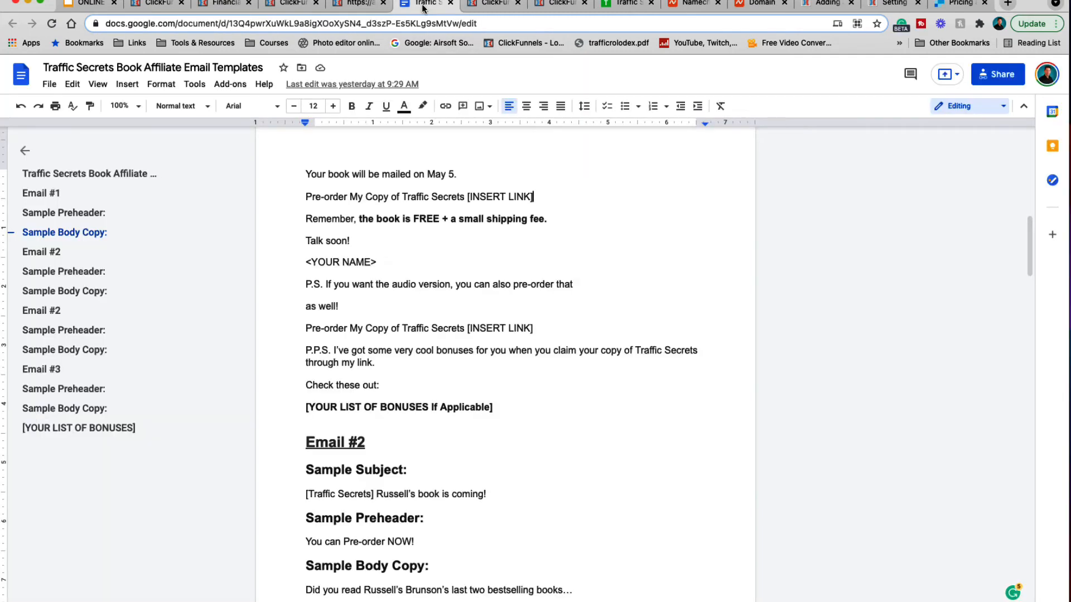
click(491, 5)
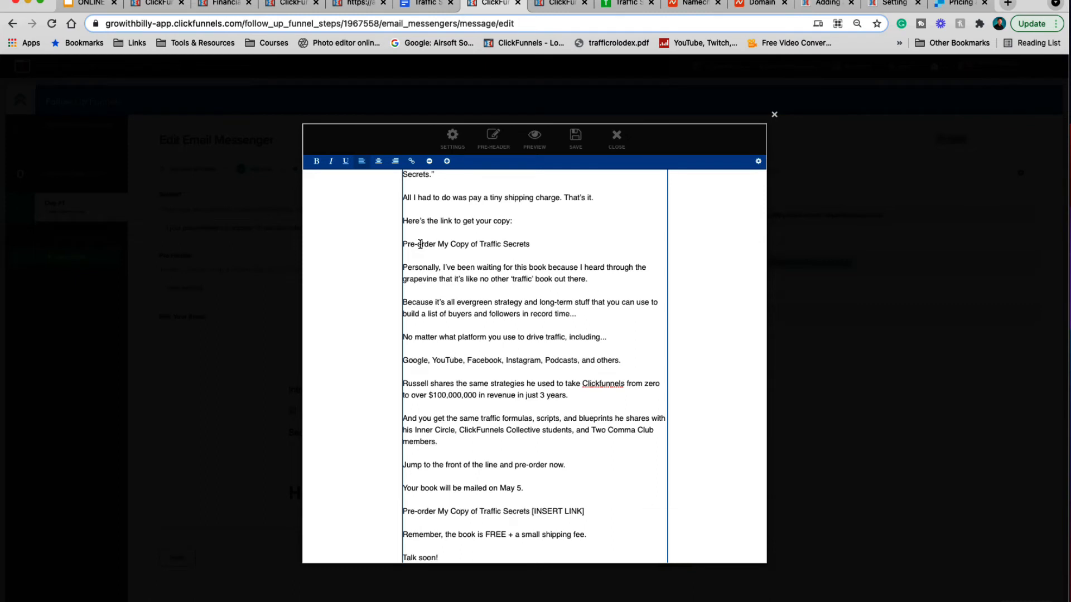
drag(421, 243, 404, 244)
key(BackSpace)
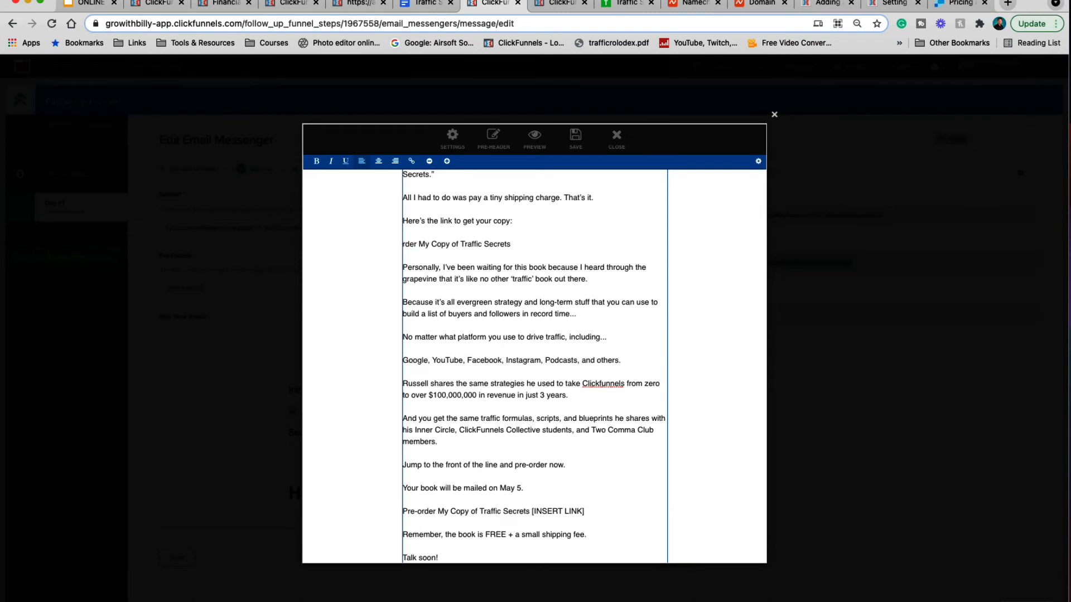
text(O)
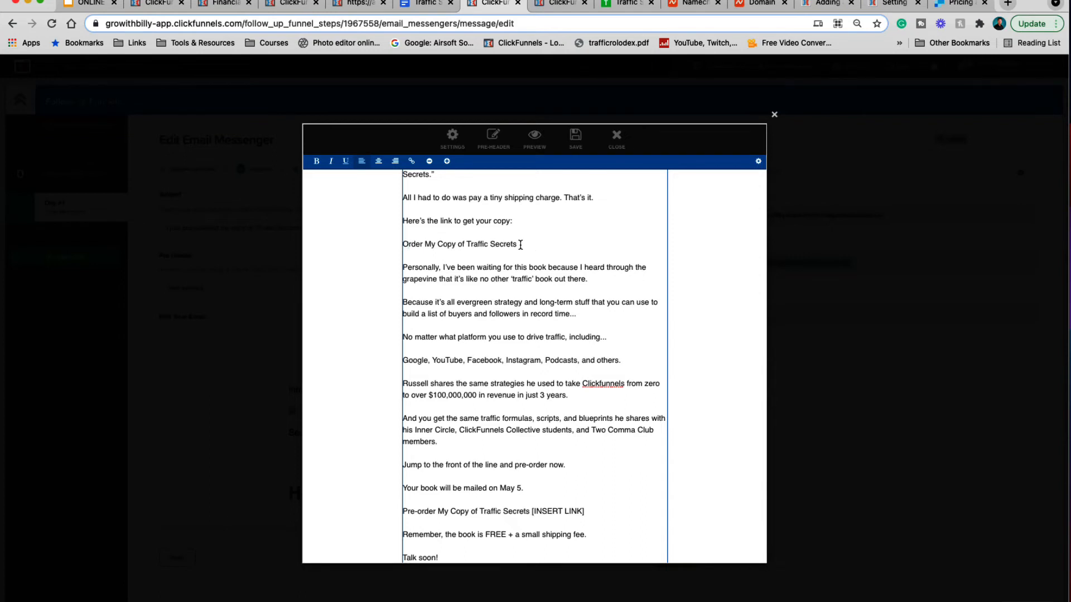
- Hyperlink the first "Order My Copy of Traffic Secrets" line to the copied affiliate link and save the email
drag(518, 245, 404, 246)
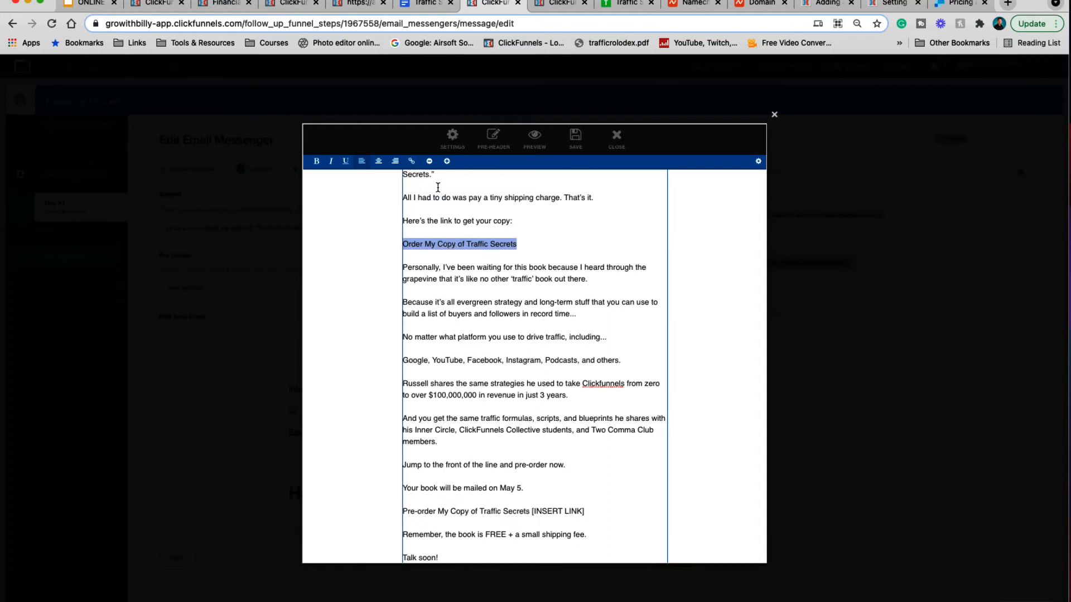
click(411, 162)
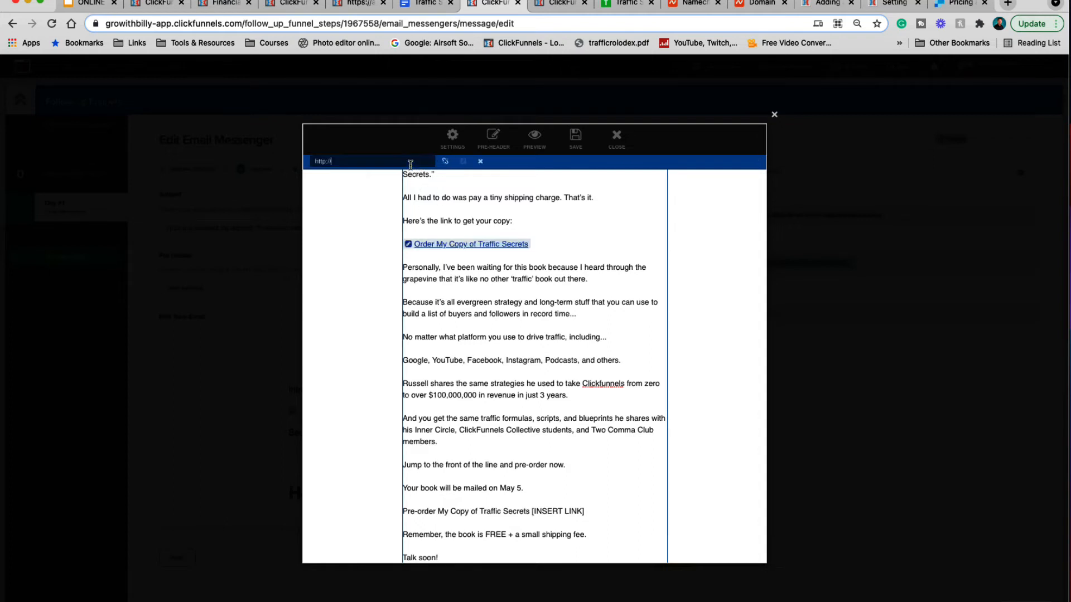
drag(337, 162, 312, 162)
key(BackSpace)
right_click(321, 161)
click(350, 246)
click(462, 162)
click(480, 161)
click(696, 288)
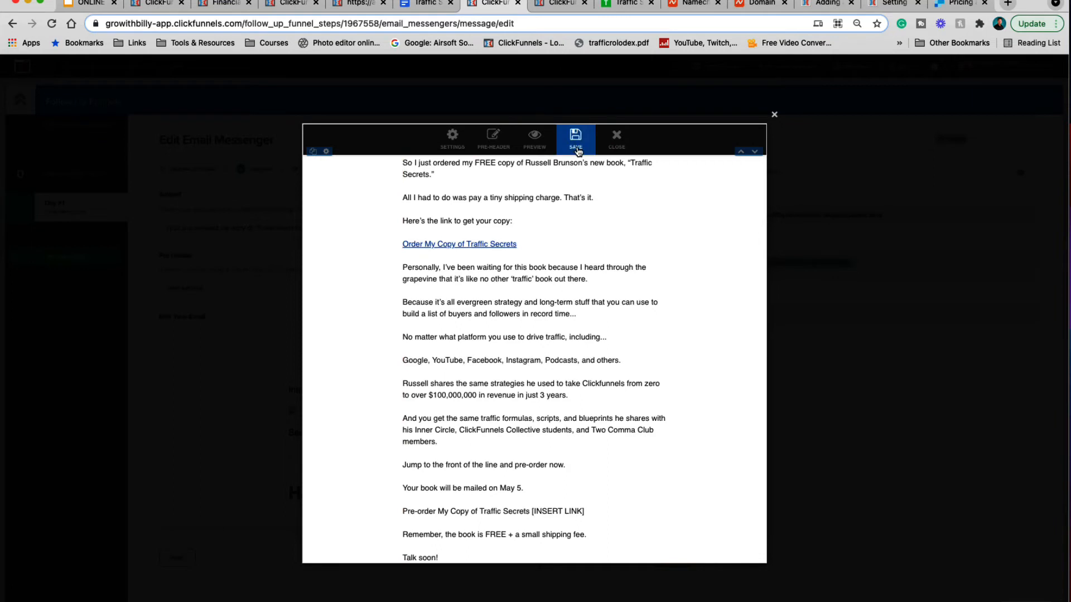
click(576, 149)
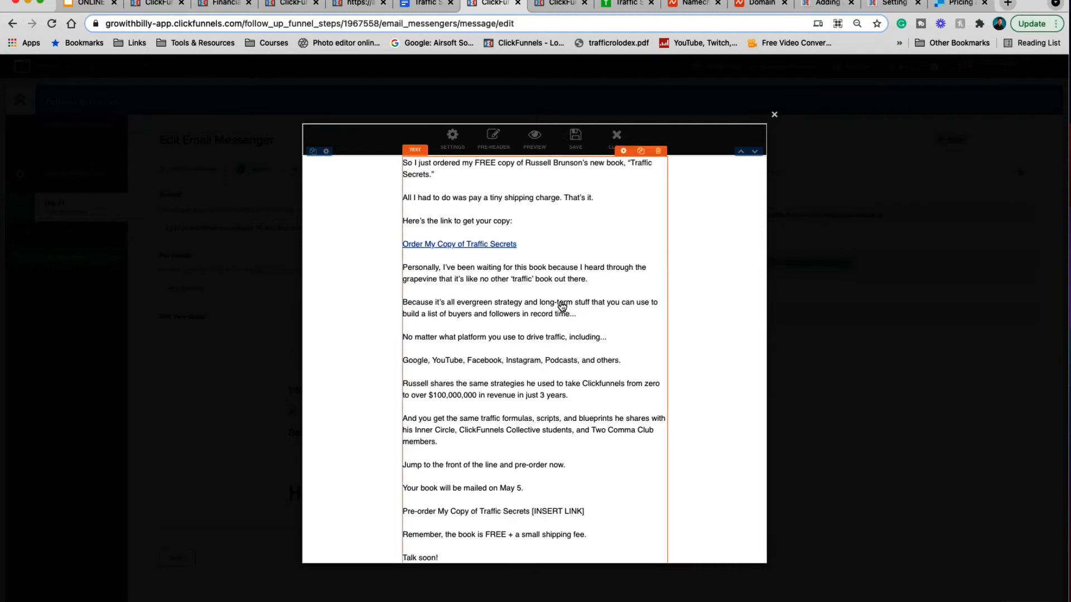
- Reword the second pre-order line, below the May 5 sentence, to "Order My Copy of Traffic Secrets" without the link placeholder
scroll(566, 306, down, 2)
scroll(566, 307, down, 5)
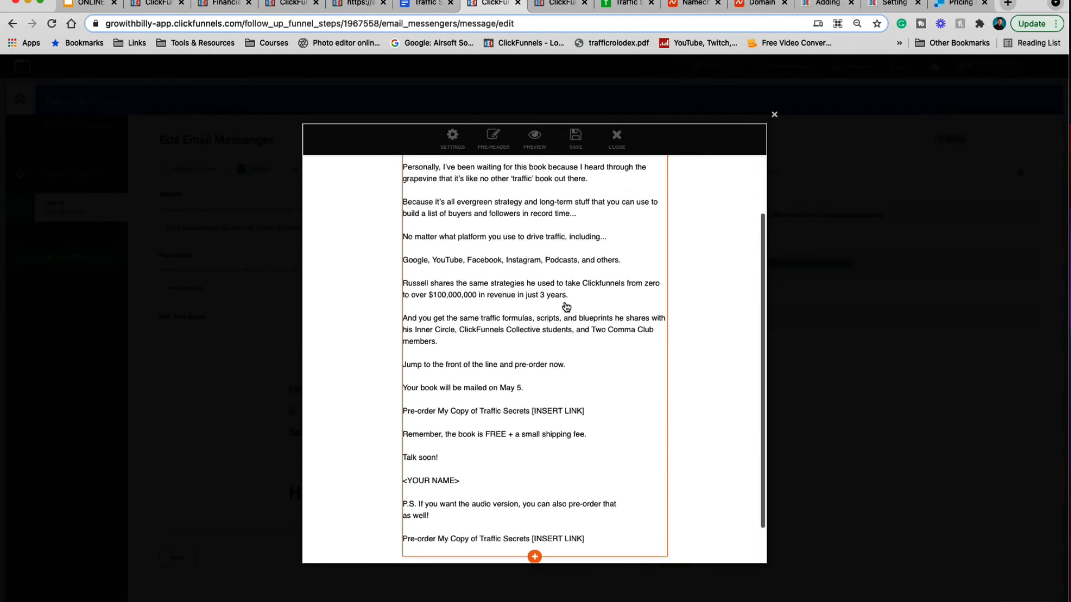
click(582, 369)
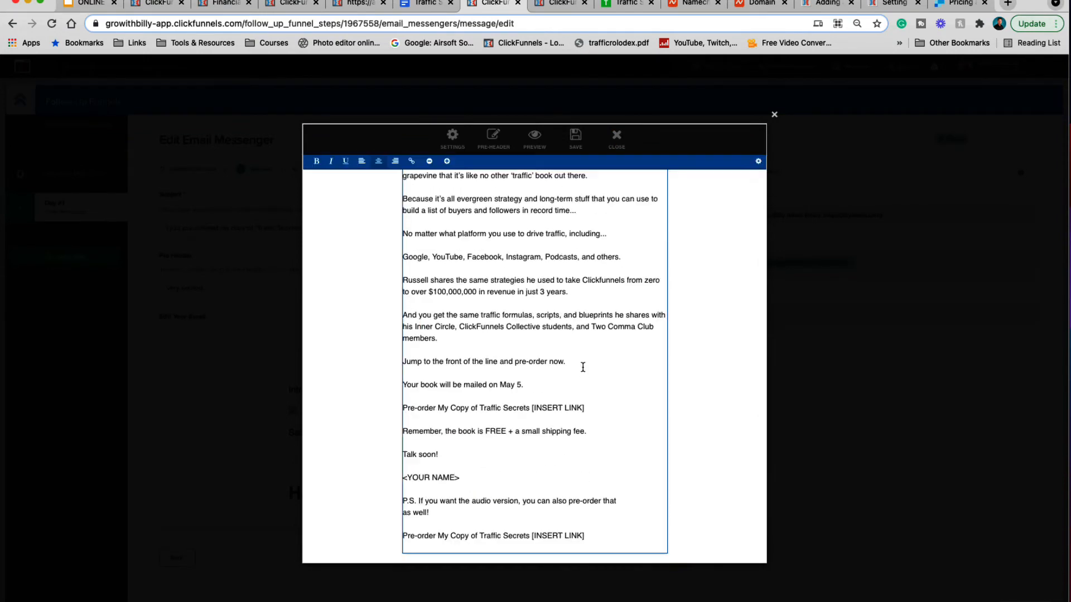
drag(587, 410, 535, 403)
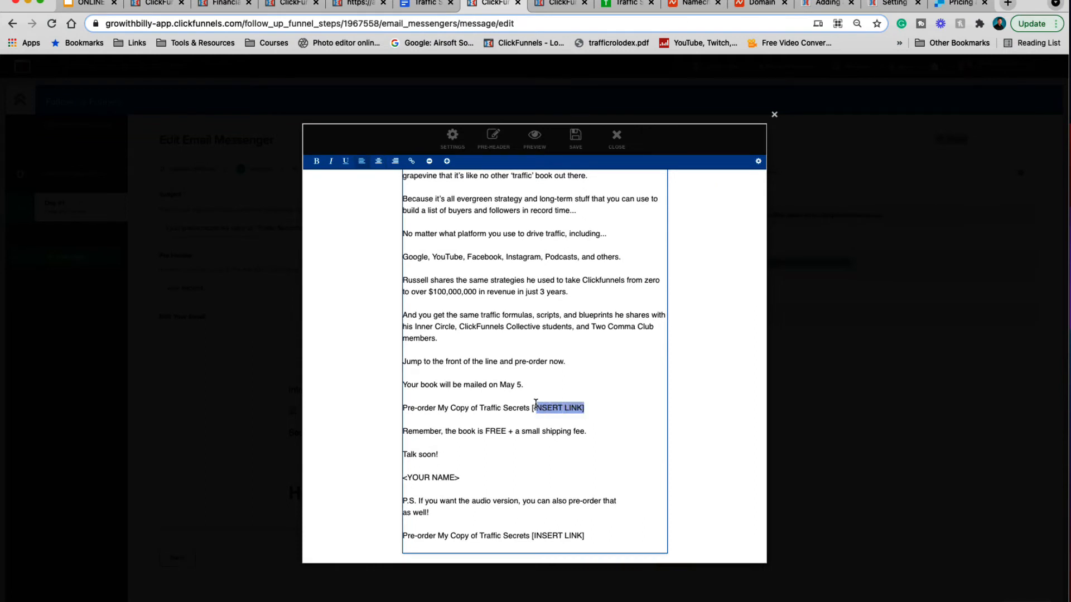
key(BackSpace)
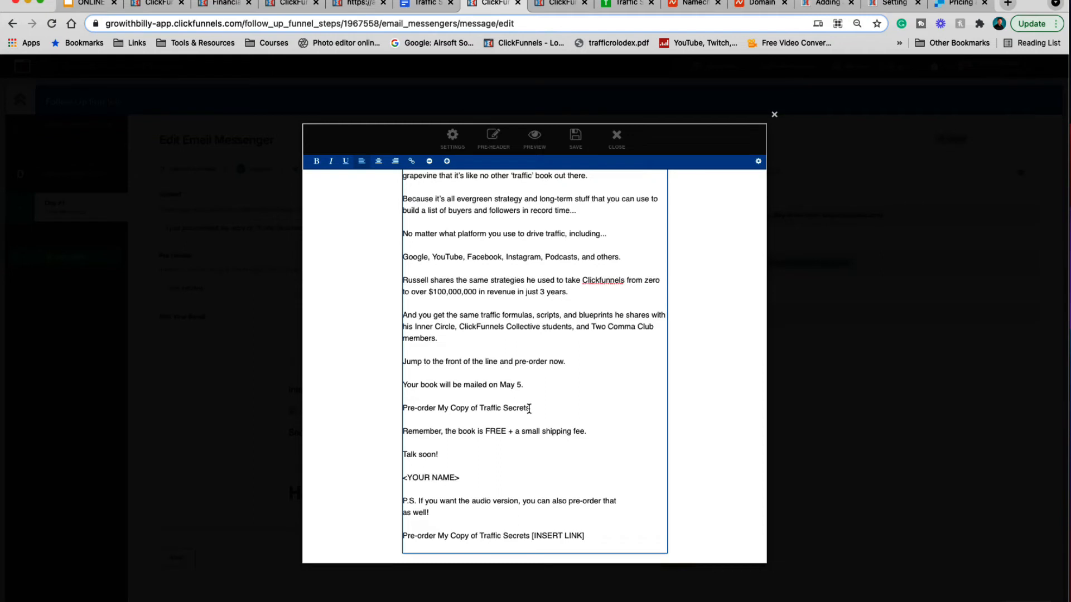
drag(528, 409, 418, 403)
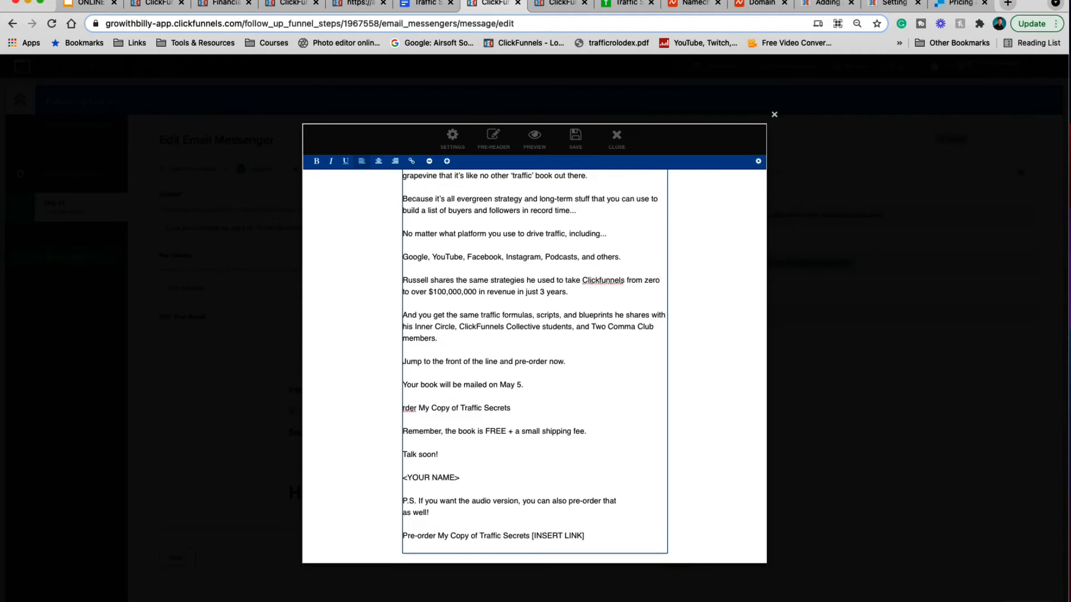
text(O)
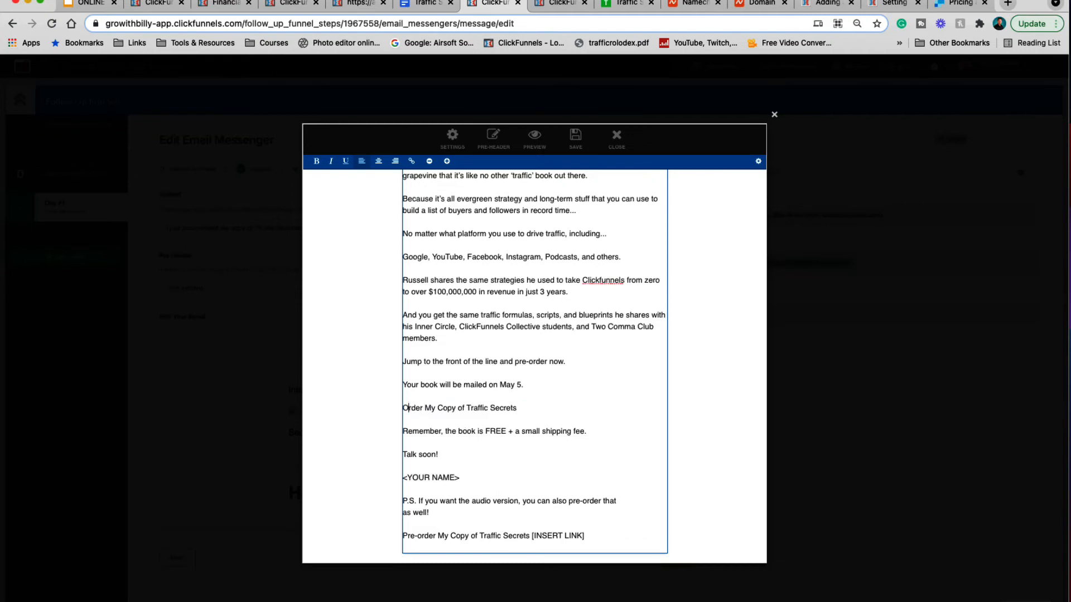
- Hyperlink the second "Order My Copy of Traffic Secrets" line to the copied affiliate link
drag(518, 408, 404, 410)
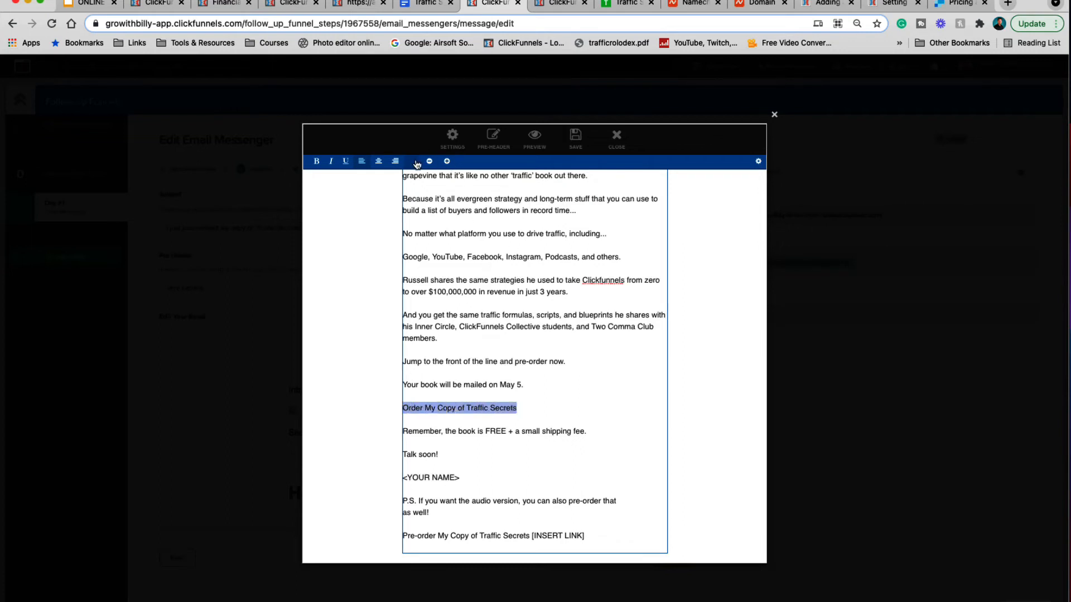
click(412, 161)
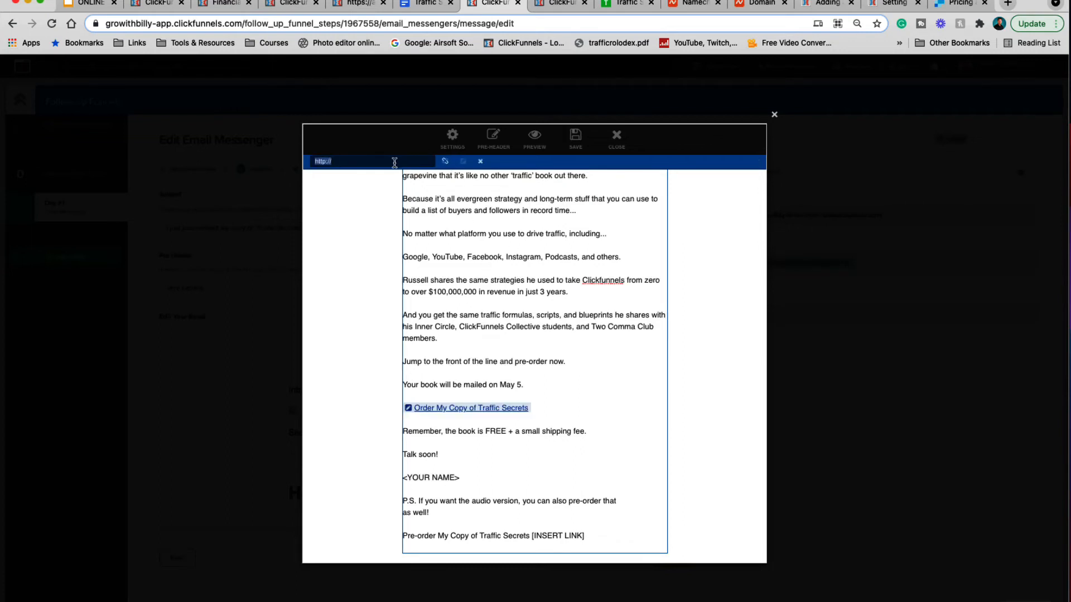
key(super+v)
key(Return)
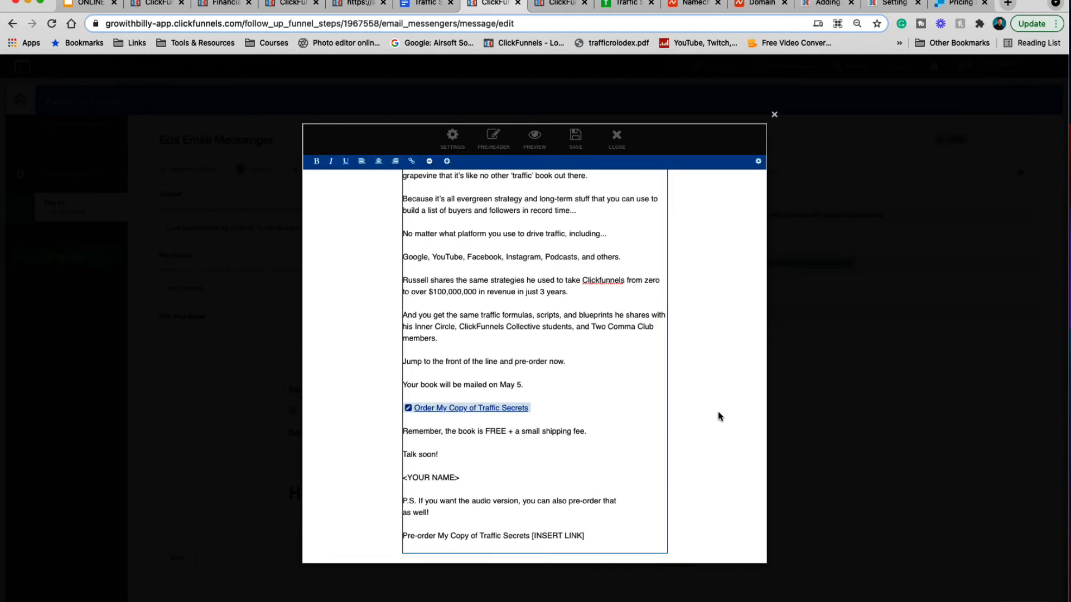
- Replace the "<YOUR NAME>" placeholder in the sign-off with the sender's full name
click(653, 373)
drag(463, 480, 405, 475)
text(Billy Aiken)
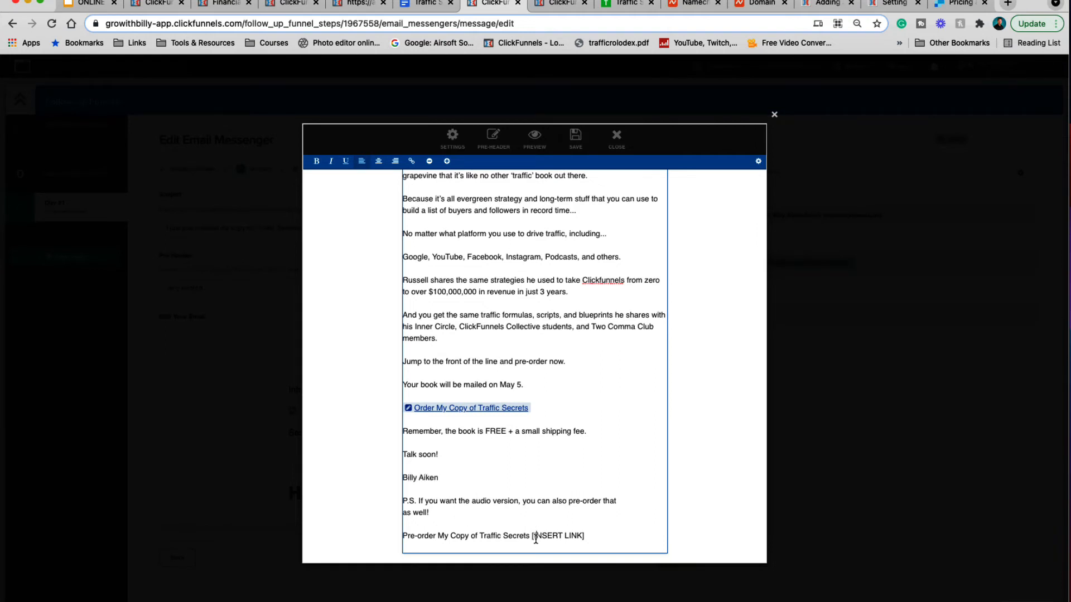
- Delete the P.S. about the audio version and the last pre-order line so the email ends at the sign-off
drag(535, 538, 588, 537)
text(I)
drag(539, 536, 415, 501)
key(BackSpace)
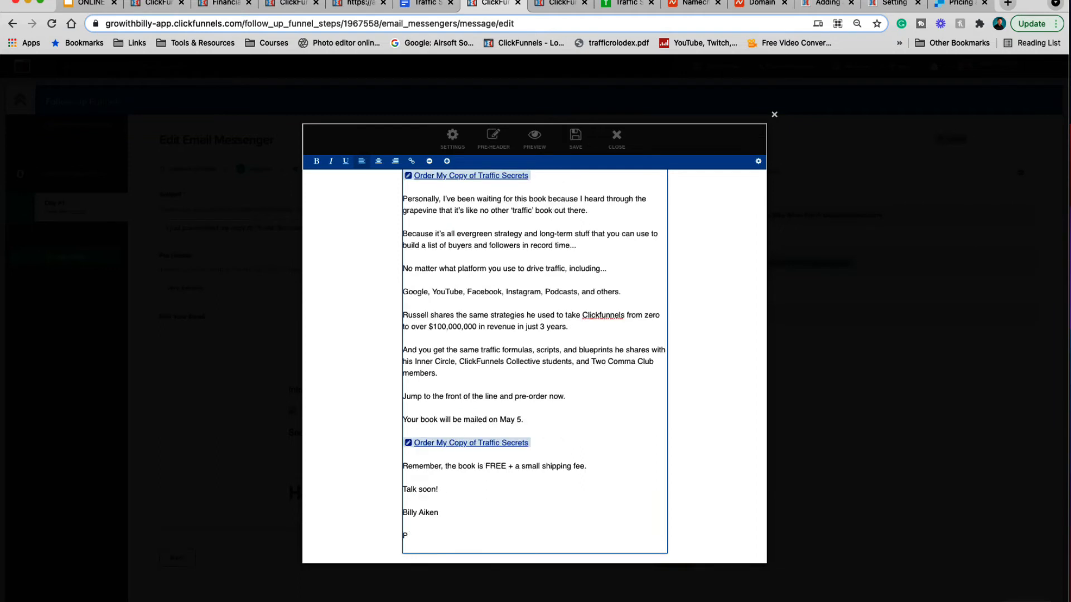
key(BackSpace)
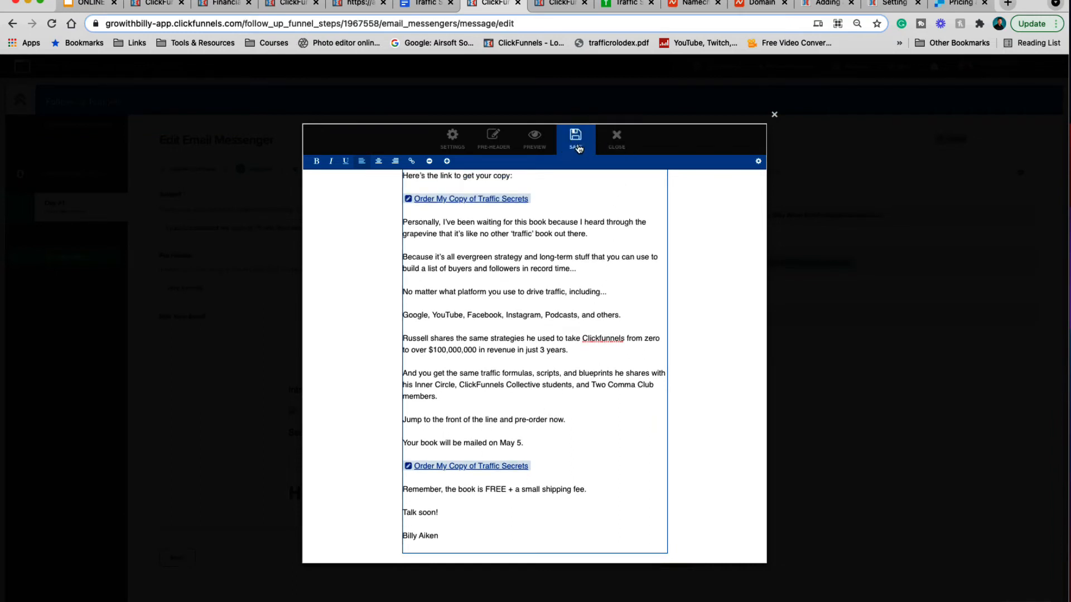
- Save the Day #1 email and preview how it looks in the browser
click(577, 147)
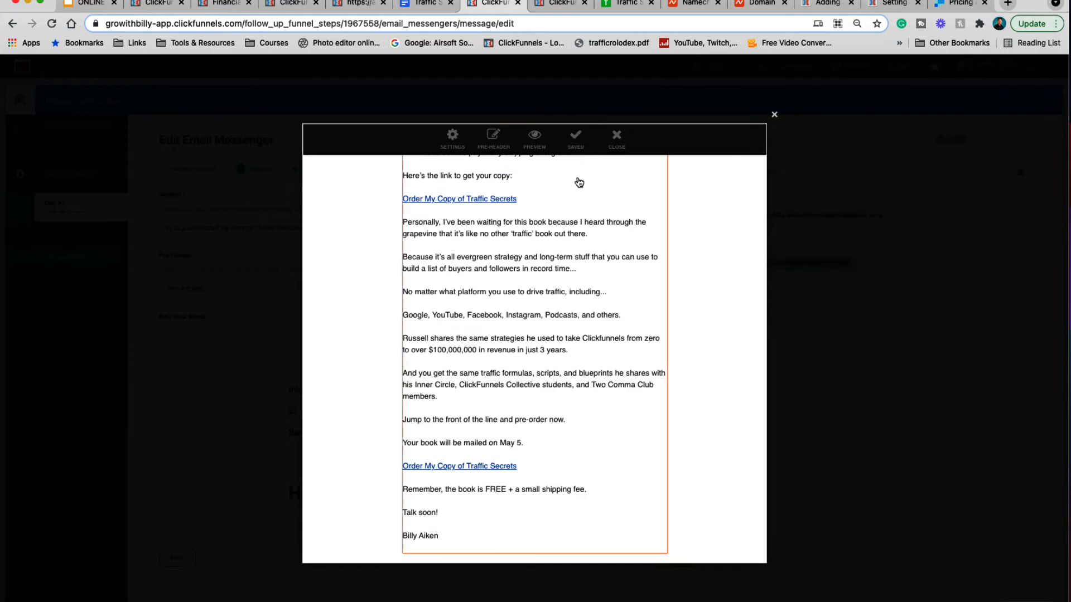
click(534, 147)
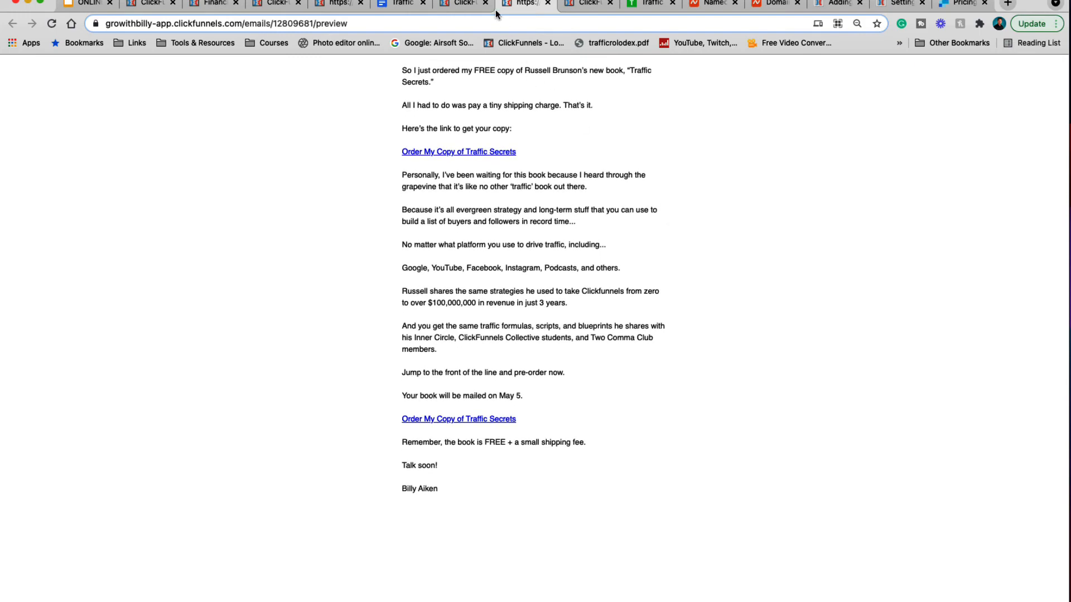
click(456, 4)
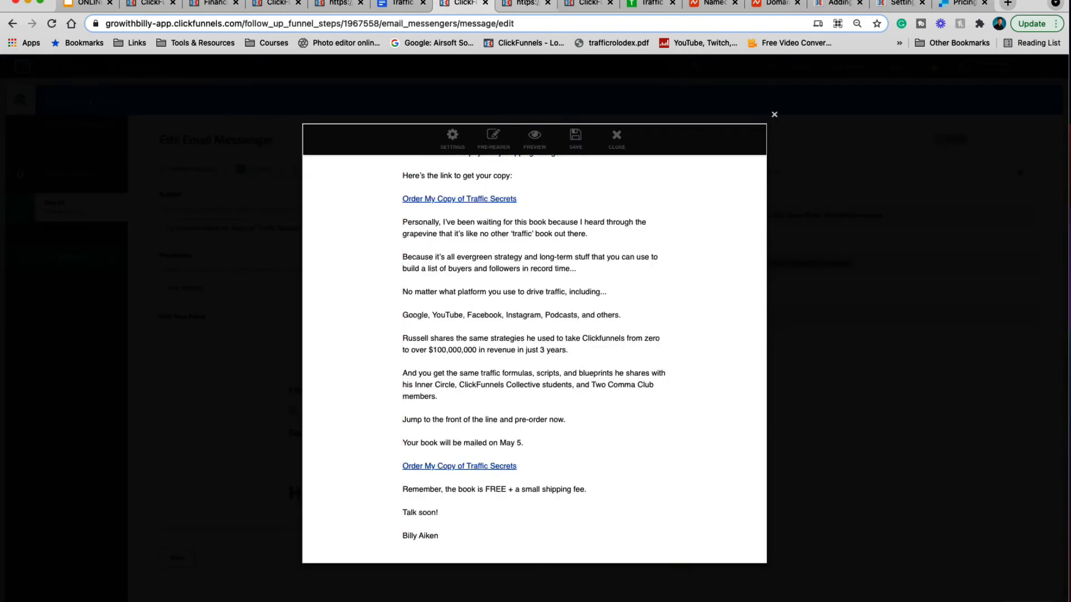
click(524, 3)
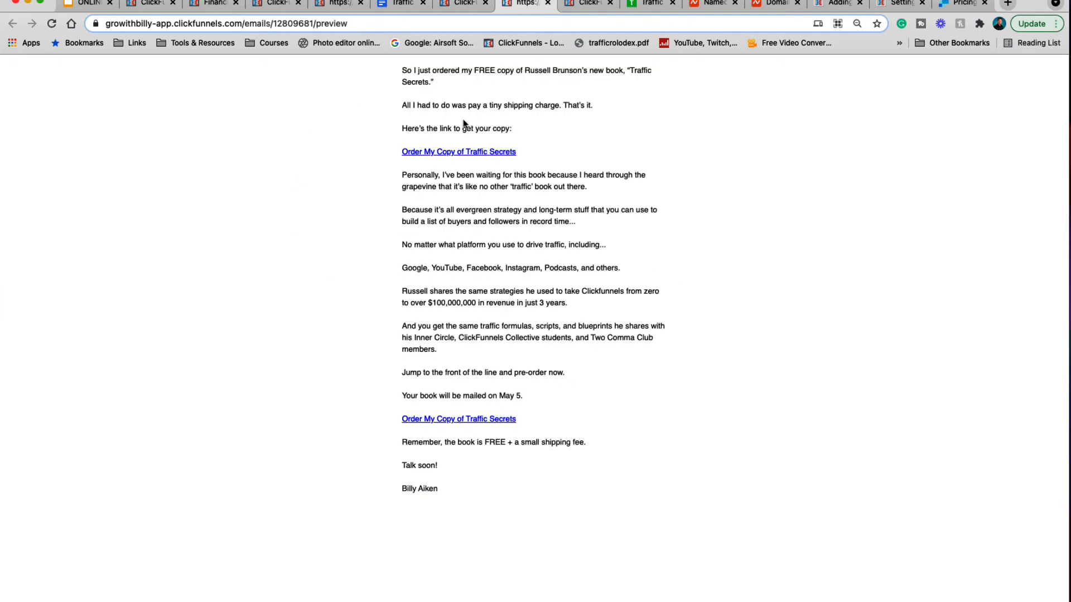
click(456, 5)
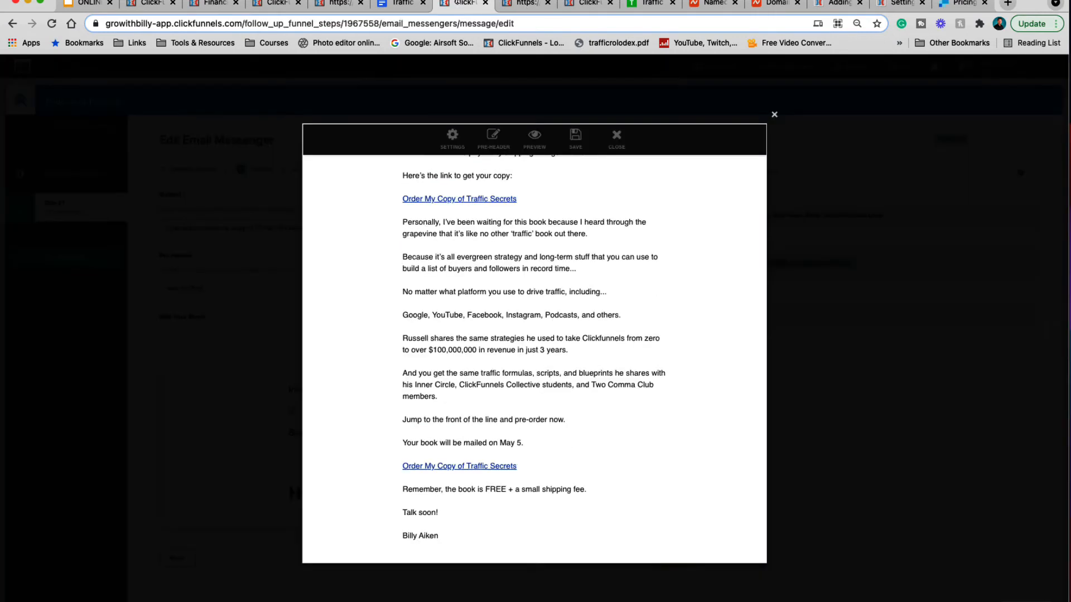
- Set the email's overall body alignment to Left and preview the change
click(452, 140)
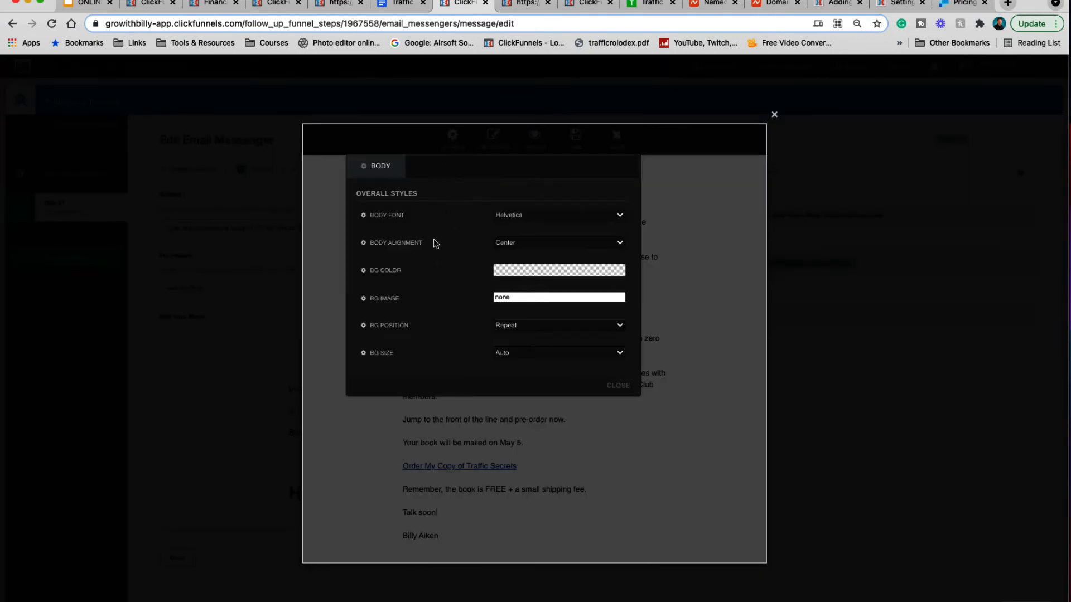
click(507, 246)
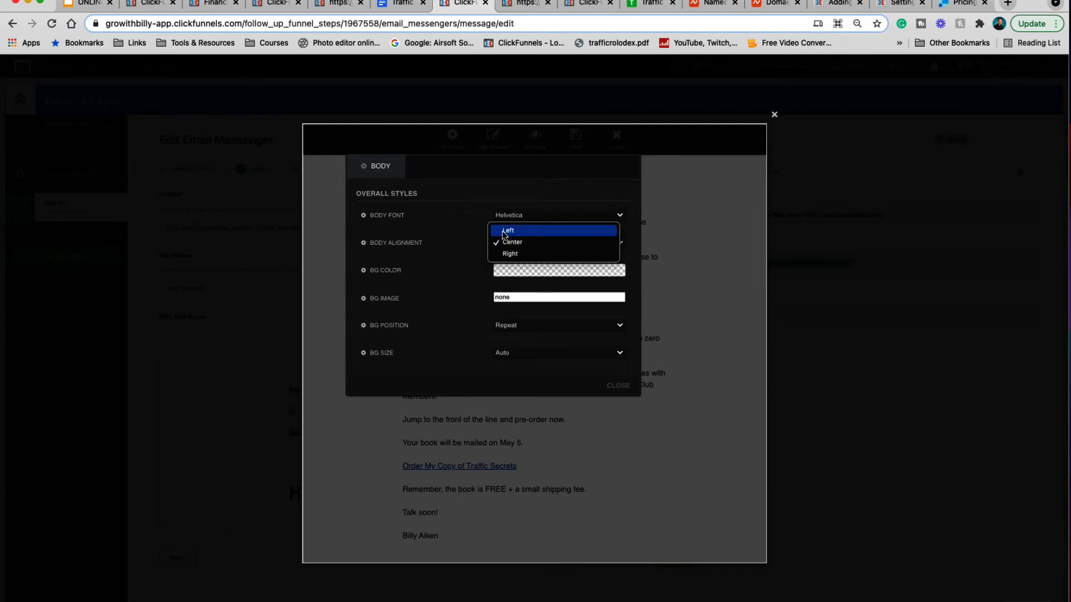
click(505, 231)
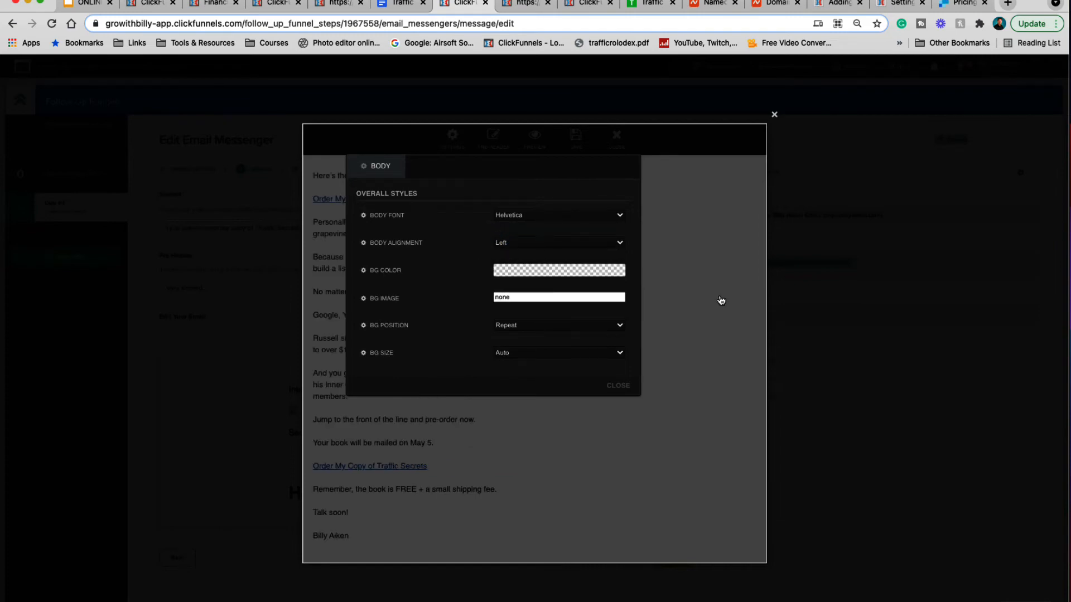
click(721, 301)
scroll(484, 203, up, 2)
click(535, 137)
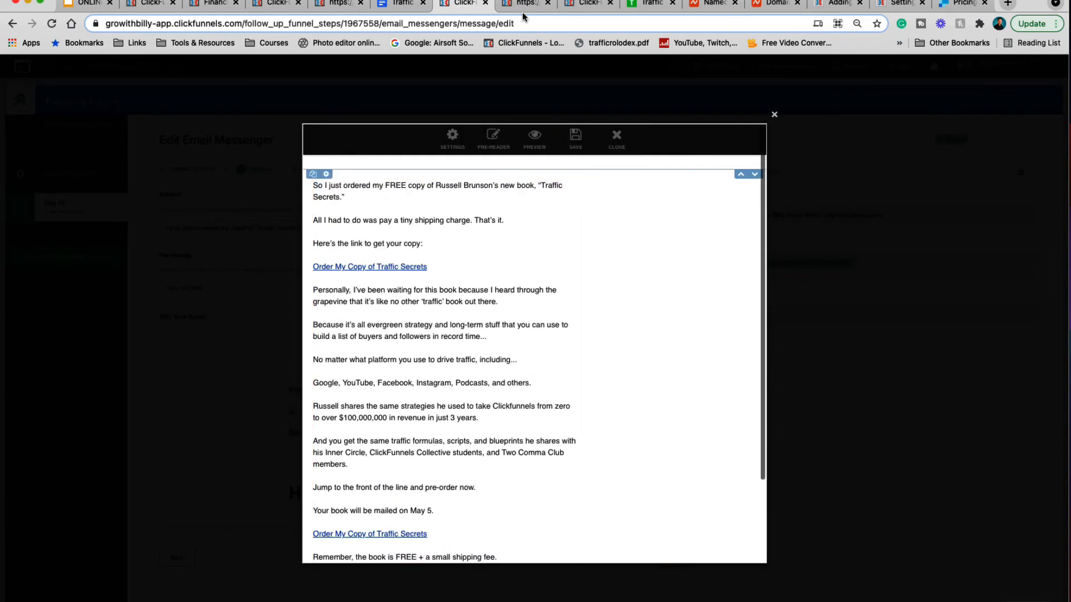
click(491, 8)
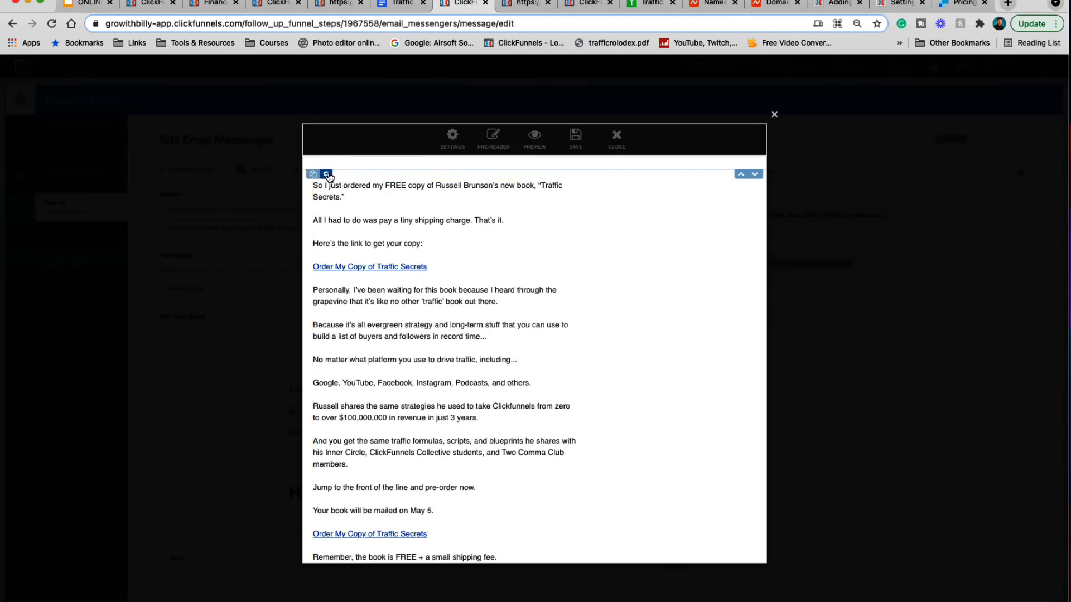
- Increase the padding of the email's text row and save the email
click(327, 175)
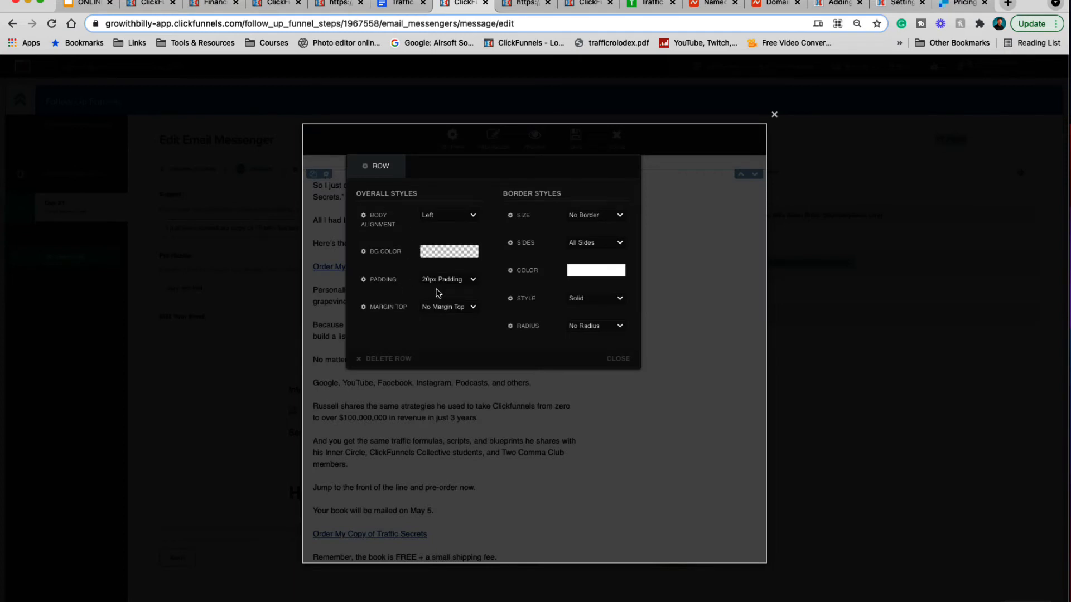
click(437, 280)
click(439, 303)
click(574, 142)
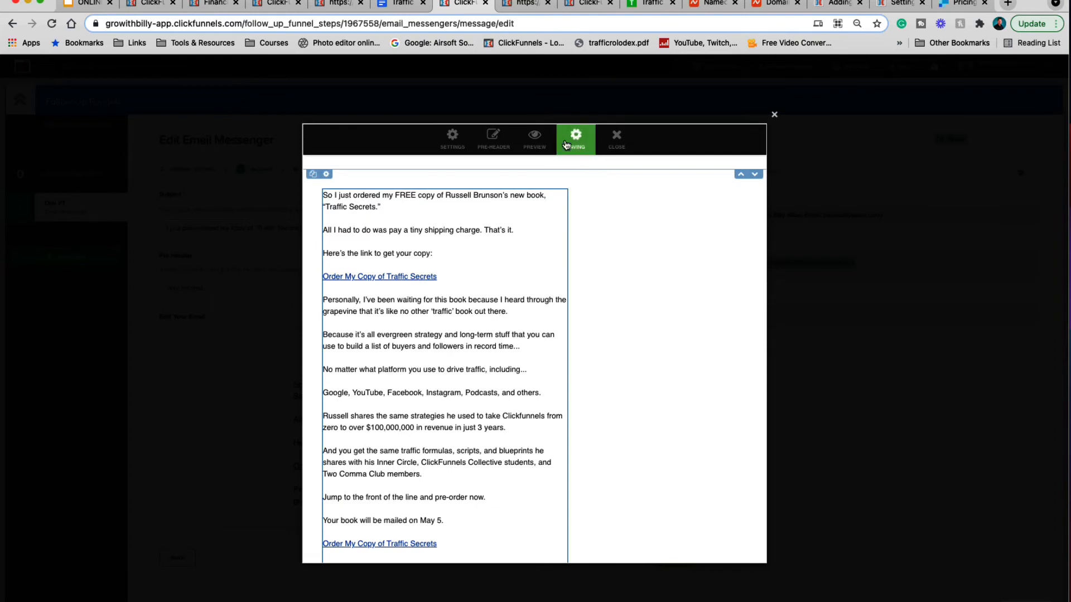
- Preview the saved email and test its first "Order My Copy of Traffic Secrets" link, checking the affiliate ID in the landing page address
click(534, 139)
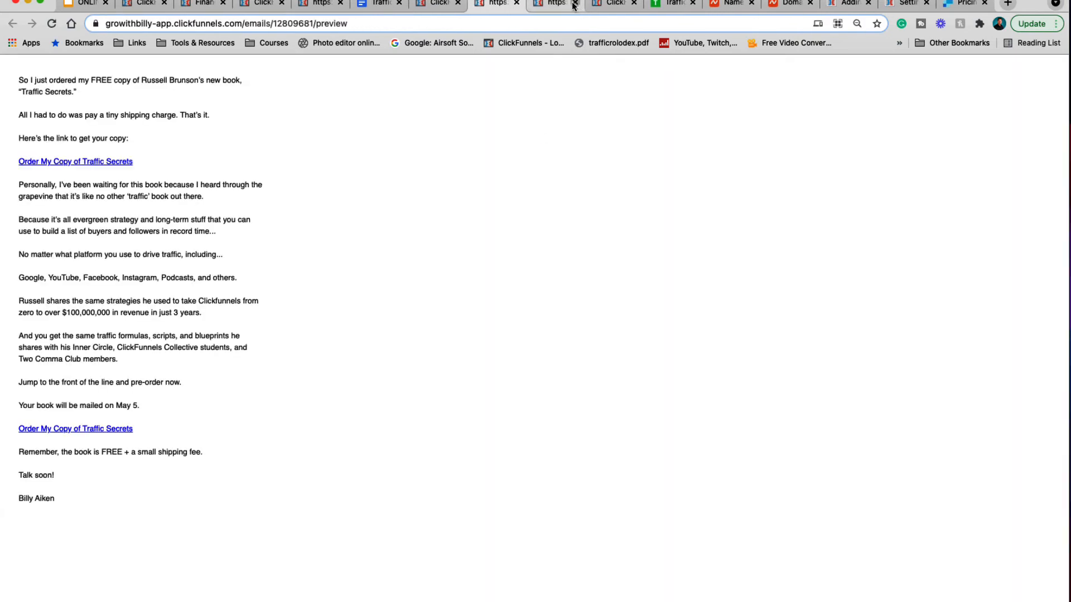
click(575, 4)
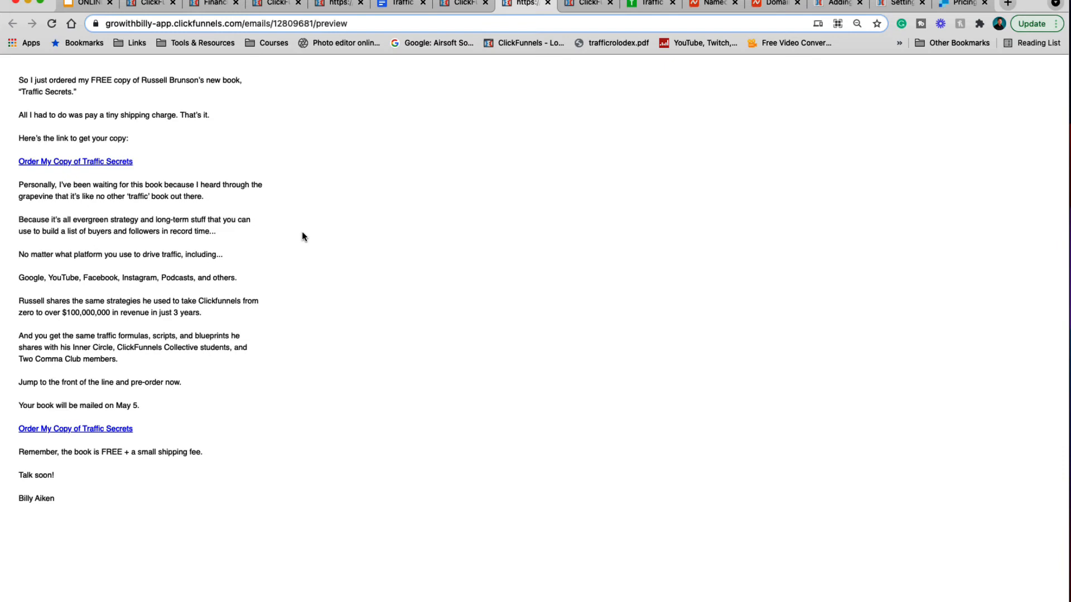
click(85, 162)
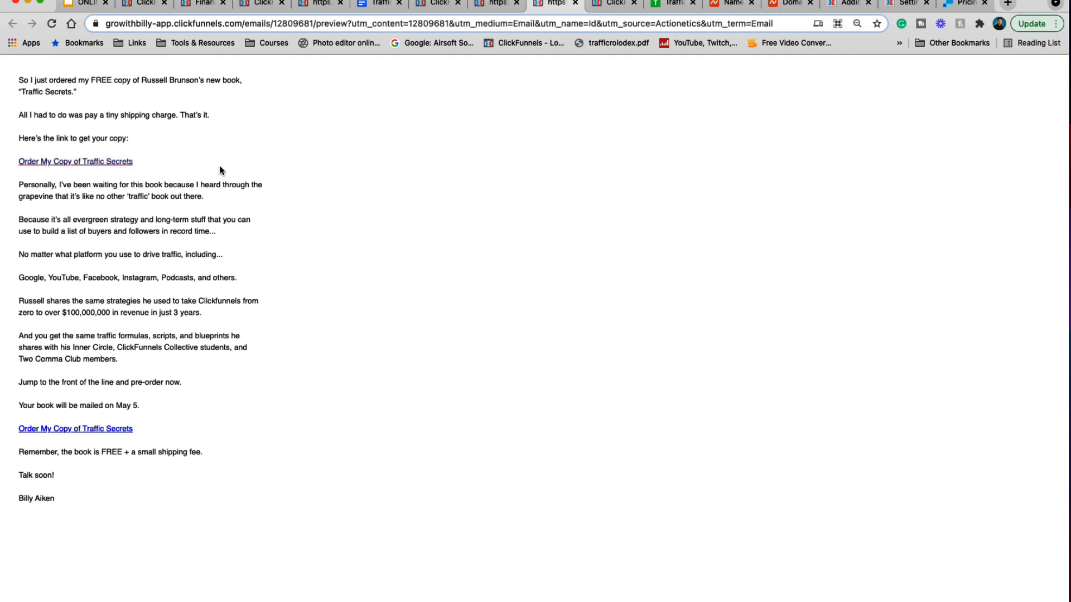
key(super+w)
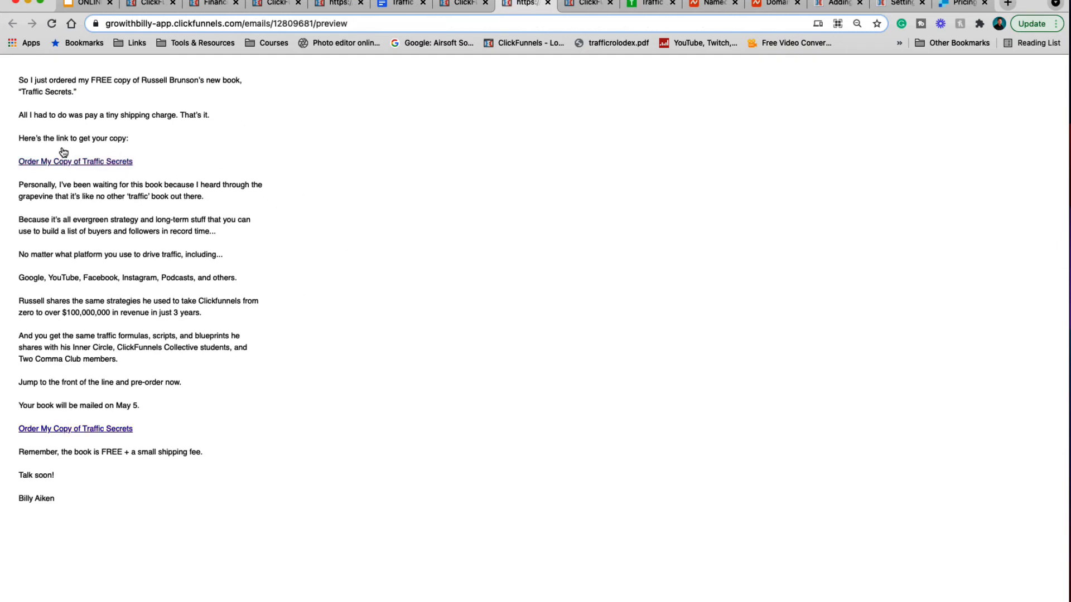
click(101, 162)
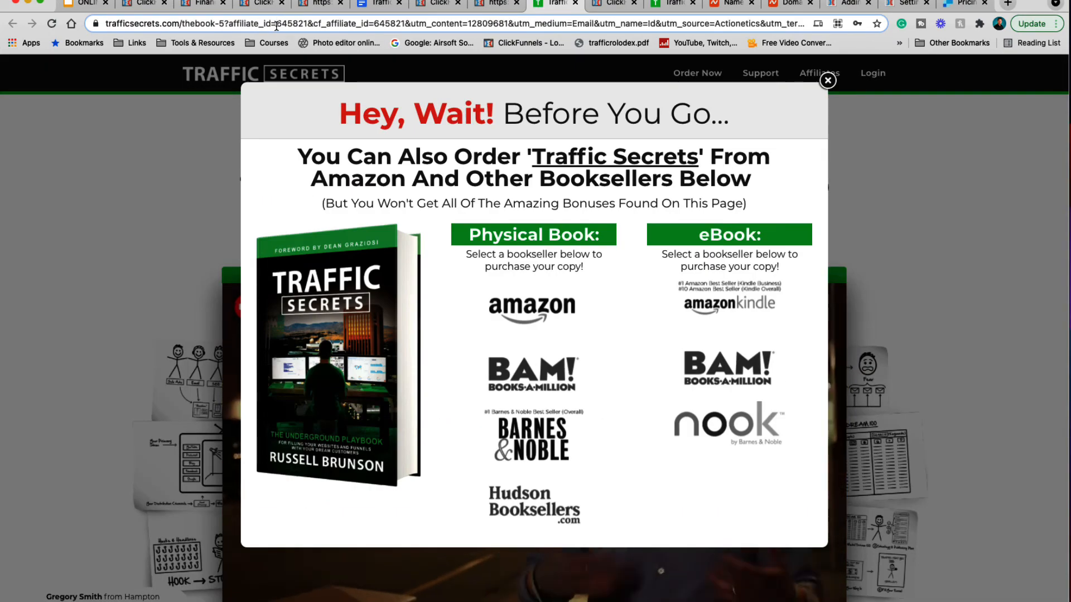
click(276, 26)
click(285, 26)
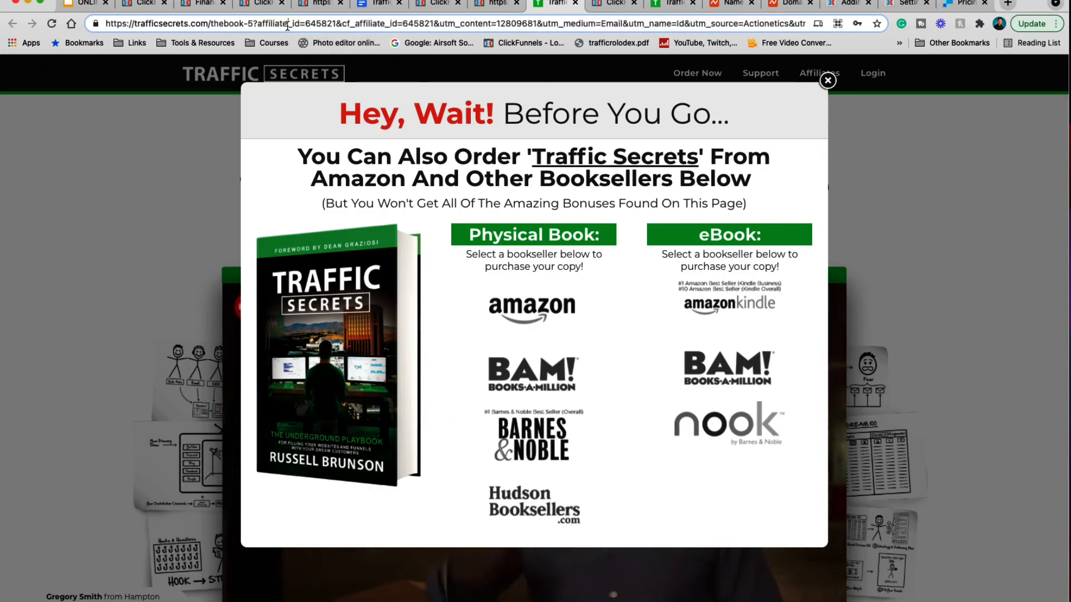
double_click(306, 23)
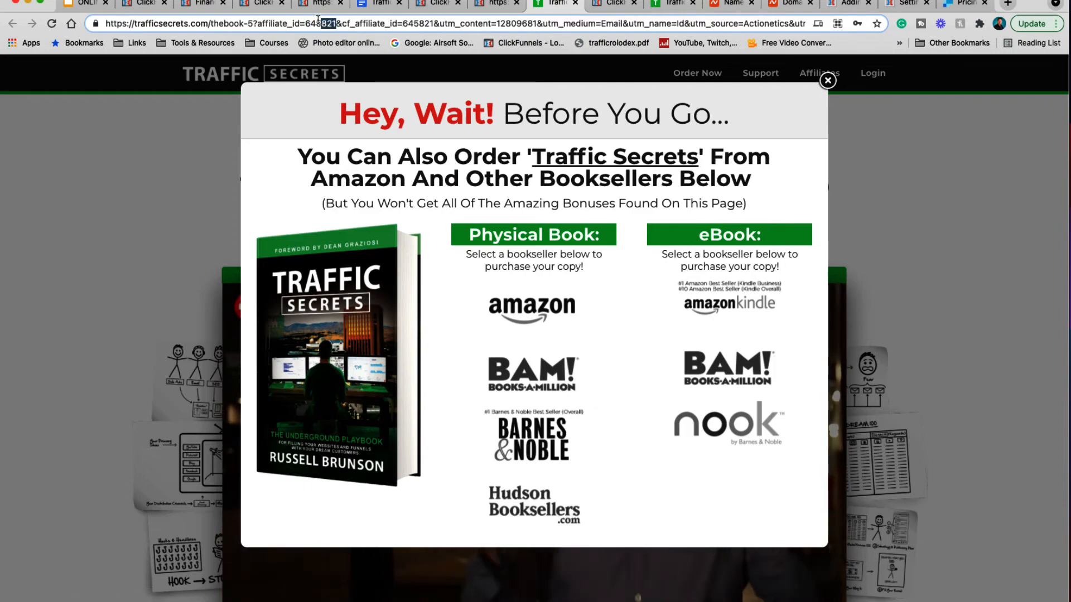
click(829, 81)
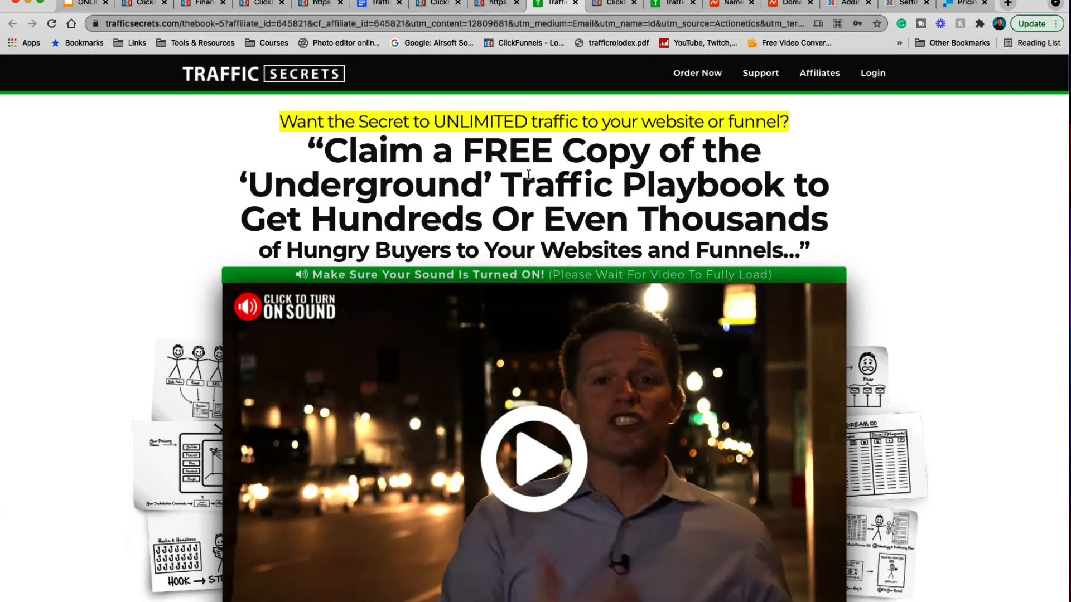
click(575, 3)
click(517, 3)
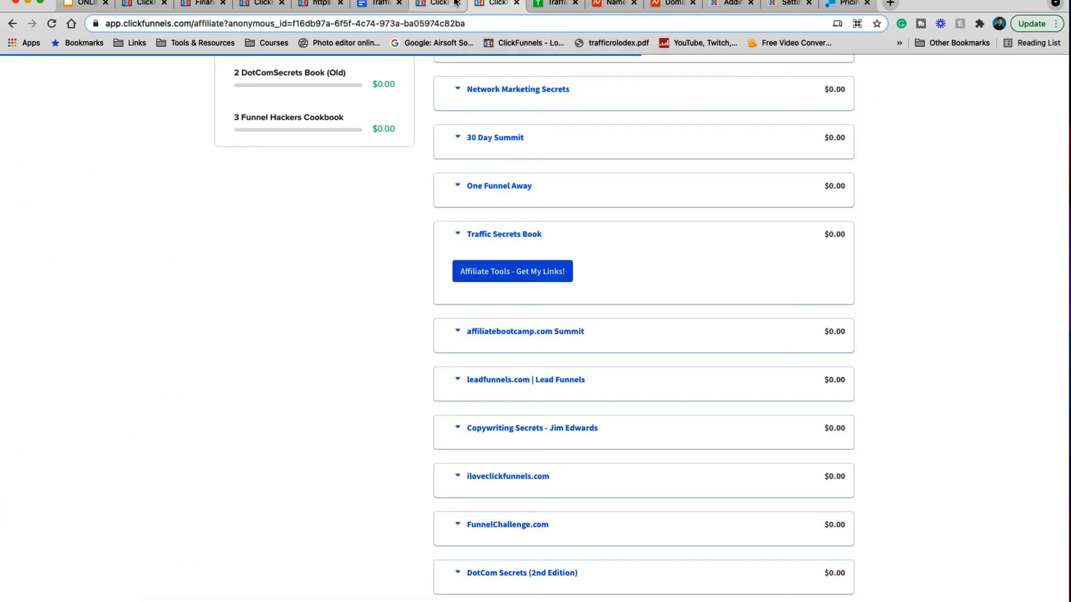
- Save the Day #1 email, close the email editor and continue to the scheduling stage
click(441, 3)
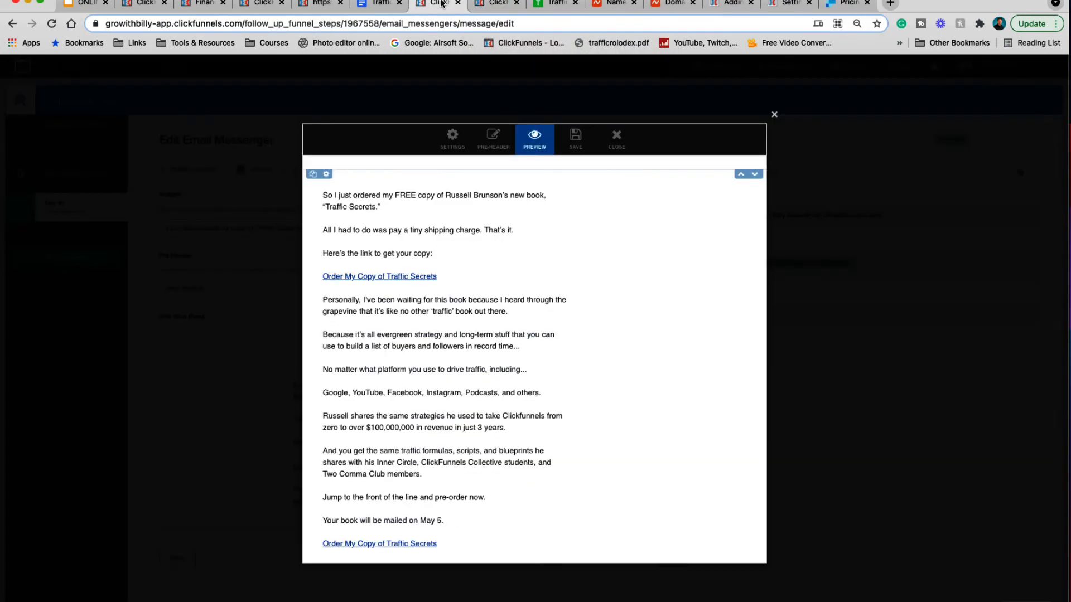
click(580, 153)
scroll(611, 316, down, 2)
scroll(641, 183, up, 2)
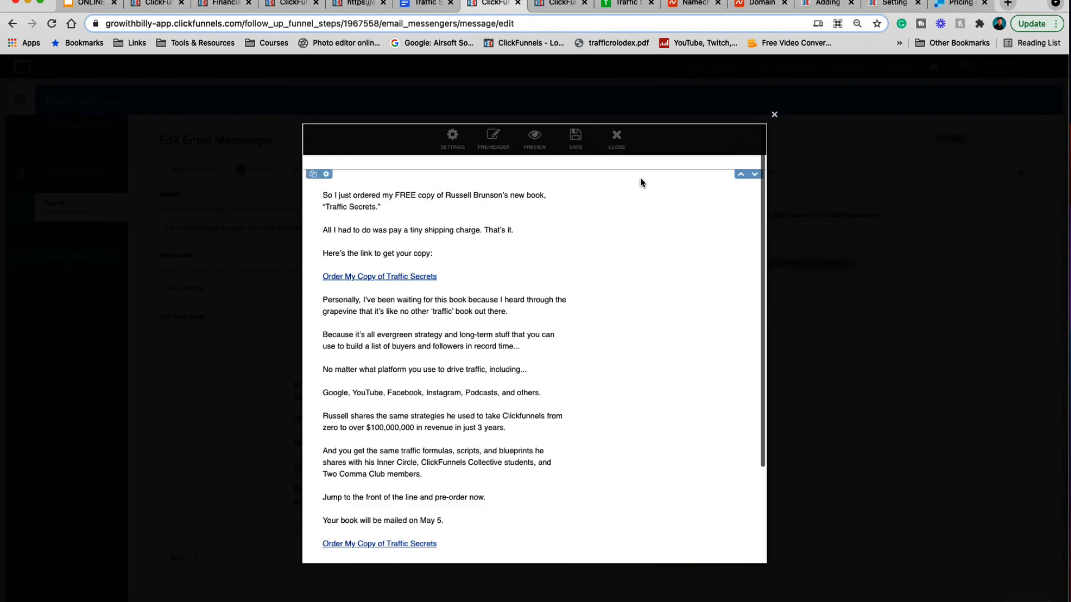
click(616, 141)
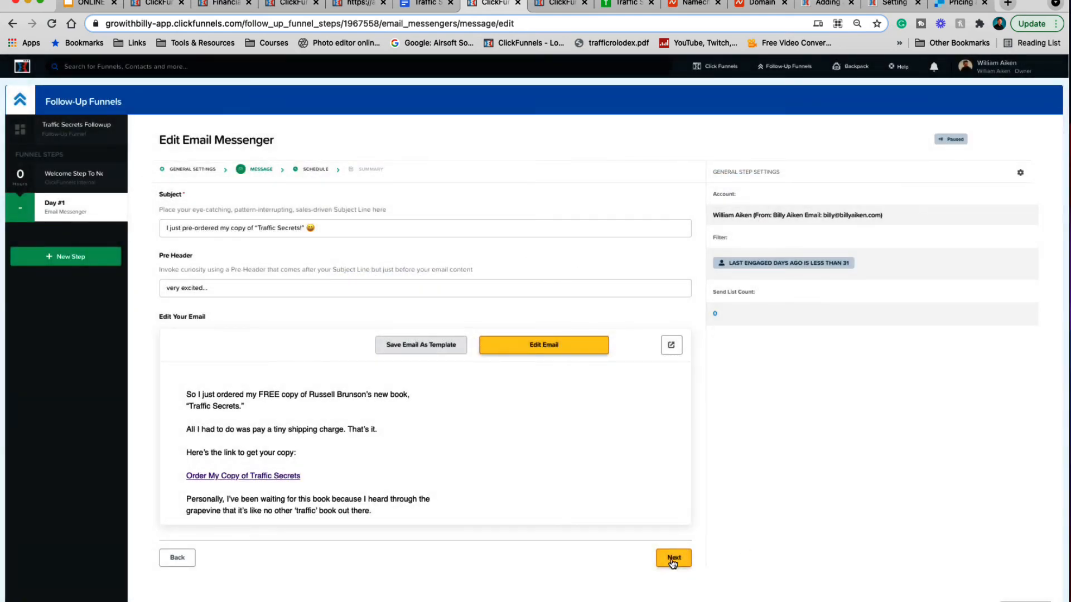
click(673, 558)
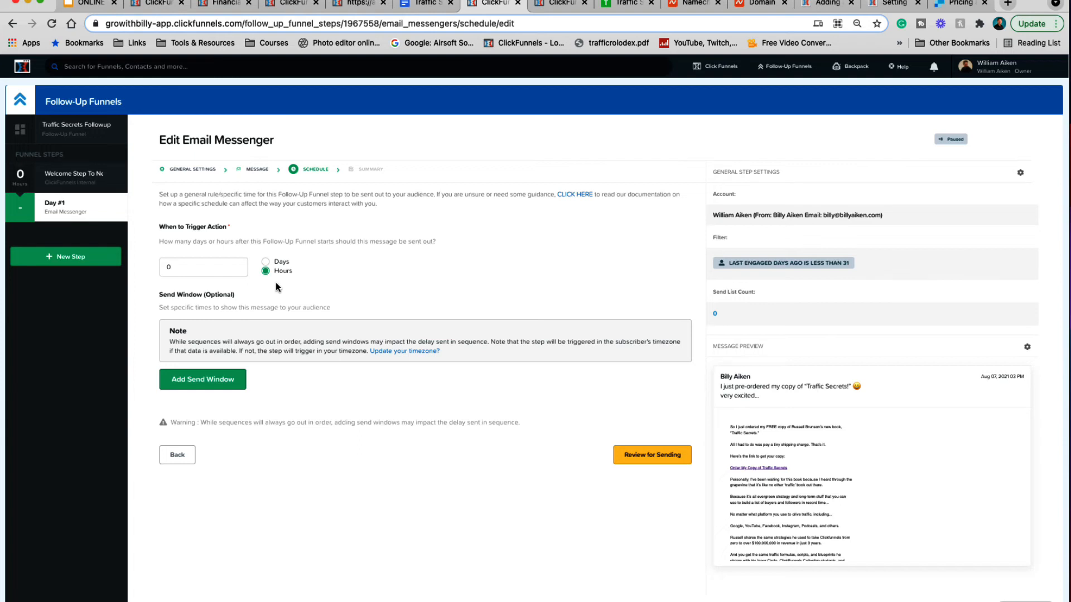
- Set the Day #1 email to trigger 0 hours after the funnel starts and continue to the sending review
click(266, 262)
click(236, 265)
click(452, 311)
mouse_move(46, 222)
mouse_move(18, 200)
click(169, 269)
text(1)
click(265, 271)
click(238, 270)
scroll(915, 510, down, 3)
scroll(915, 510, up, 3)
click(660, 461)
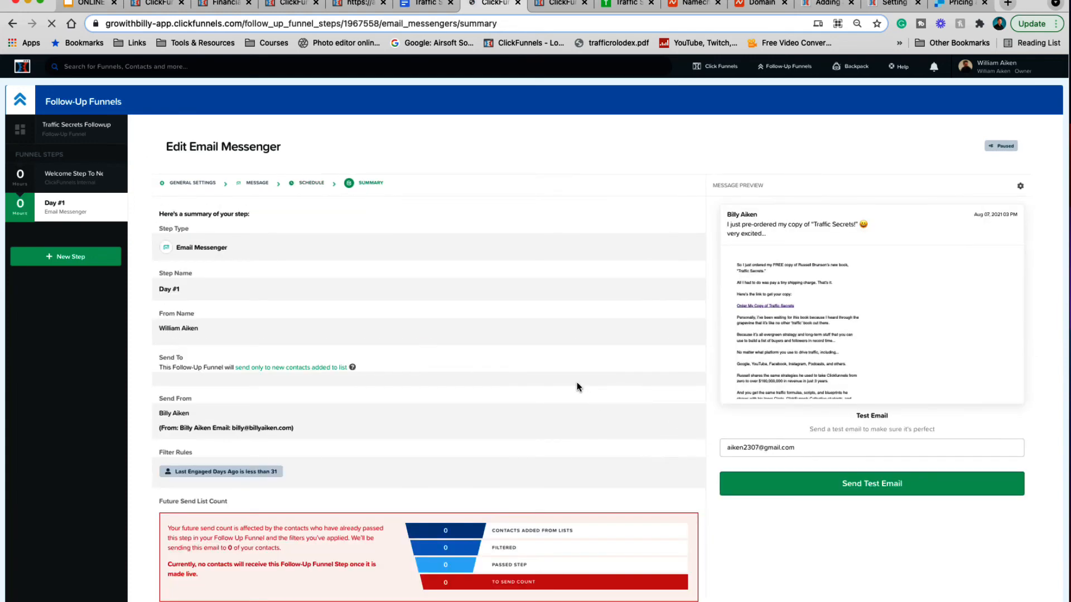
- Make the Day #1 email step live from its summary
scroll(577, 383, down, 2)
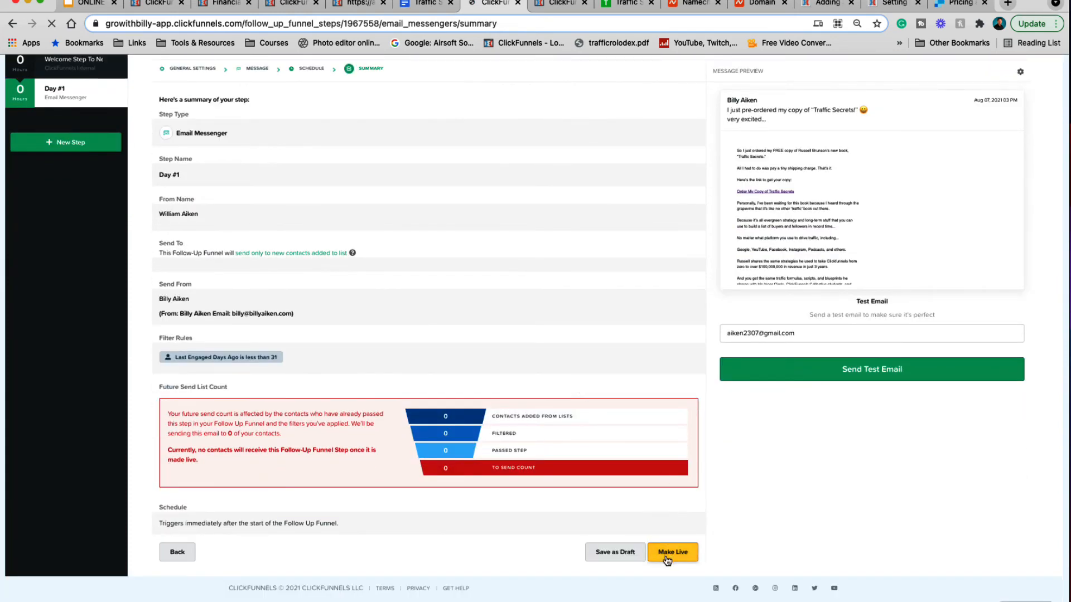
click(665, 553)
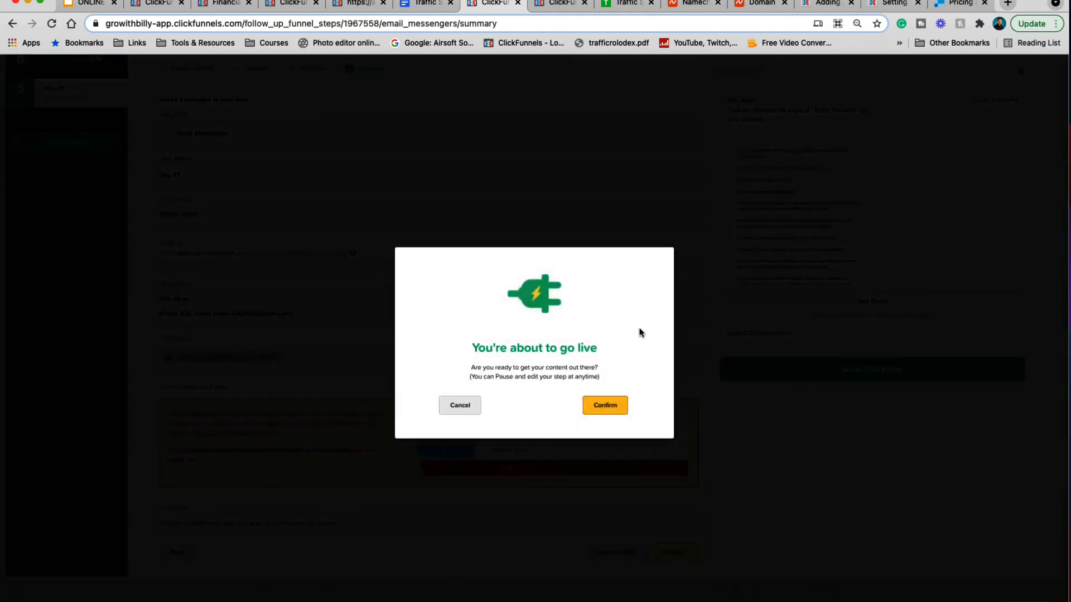
click(604, 406)
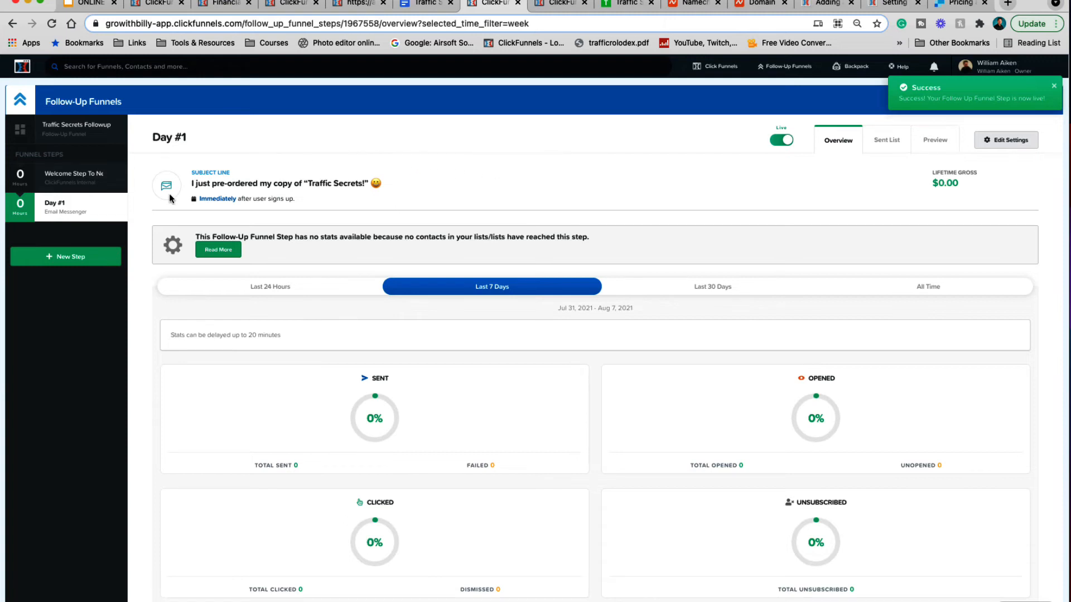
- Add a new funnel step named "Day #2" using the Email Messenger app
click(63, 258)
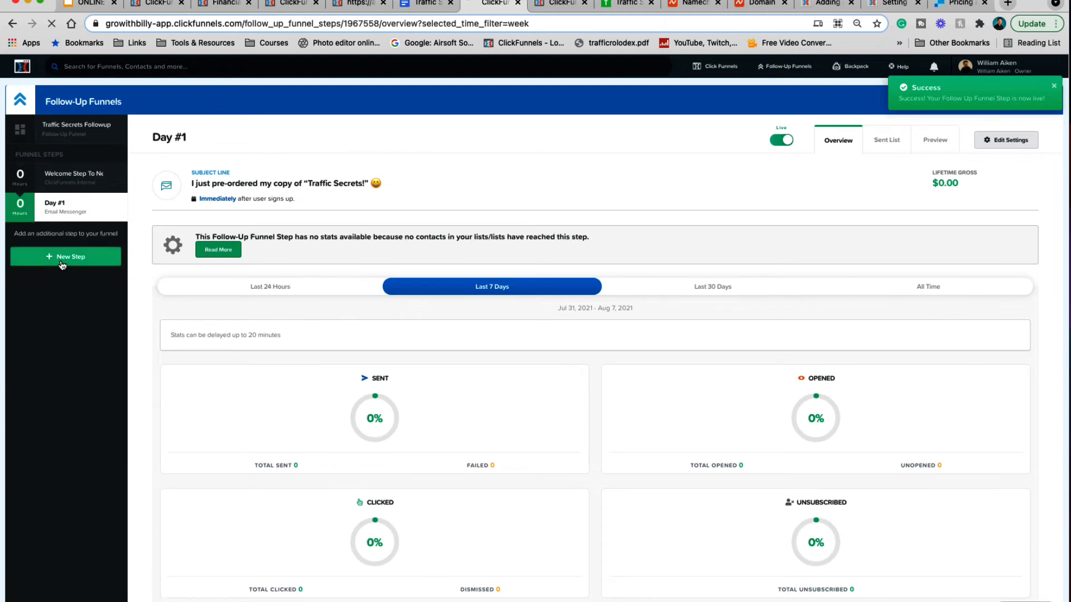
click(247, 186)
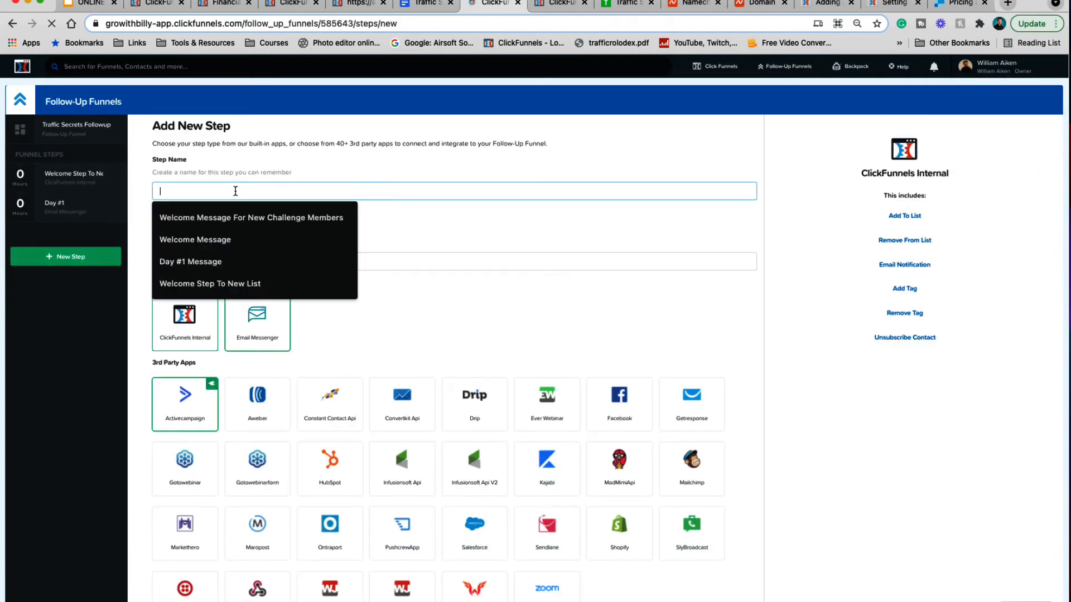
click(207, 260)
key(BackSpace)
key(BackSpace)
key(BackSpace)
key(BackSpace)
key(BackSpace)
key(BackSpace)
key(BackSpace)
key(BackSpace)
key(BackSpace)
text(2)
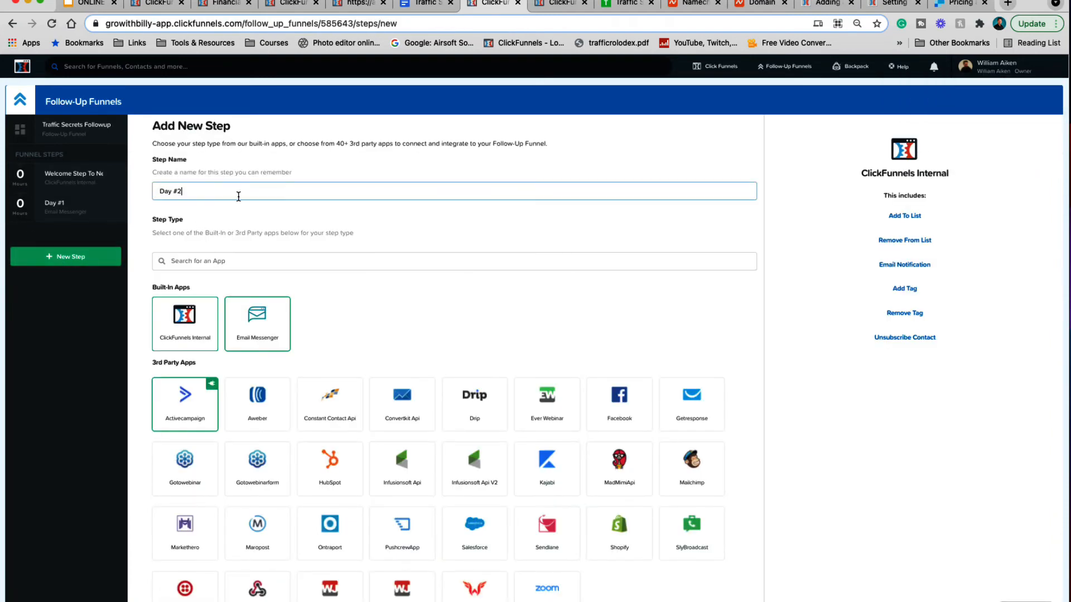
click(270, 333)
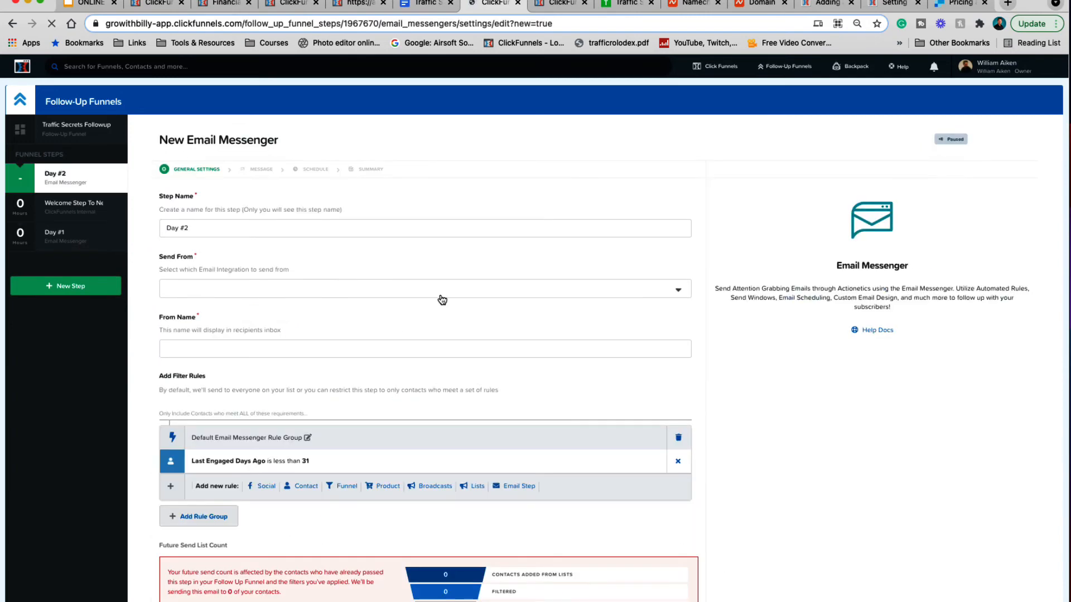
- Set Day #2 to send from the SendGrid integration, with the sender's full name as the From Name
click(237, 290)
click(200, 312)
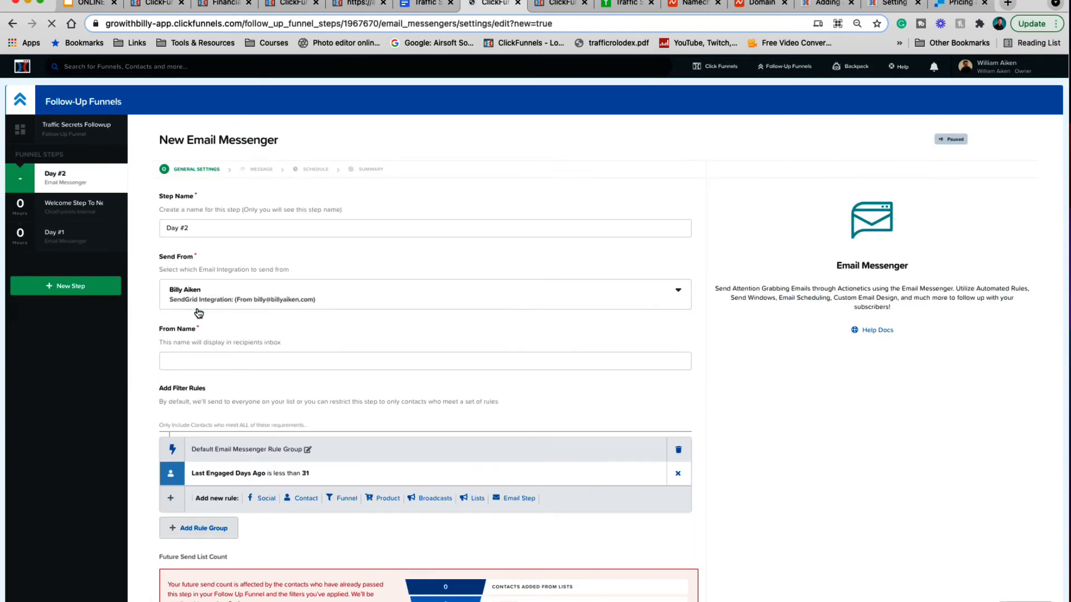
click(202, 355)
click(205, 378)
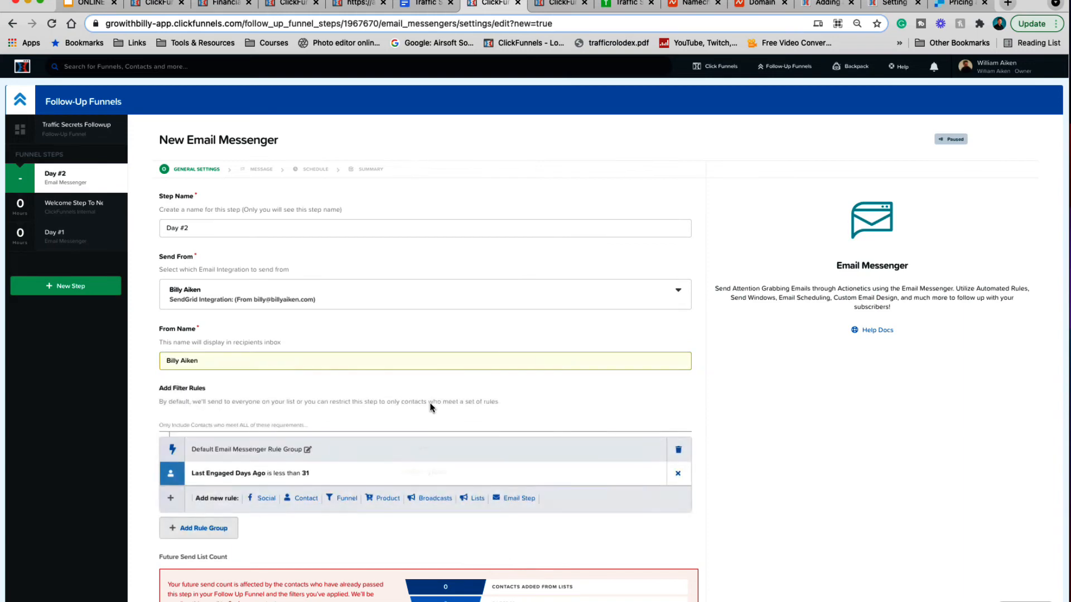
- Save the Day #2 general settings and continue to its message setup
scroll(496, 419, down, 3)
click(670, 553)
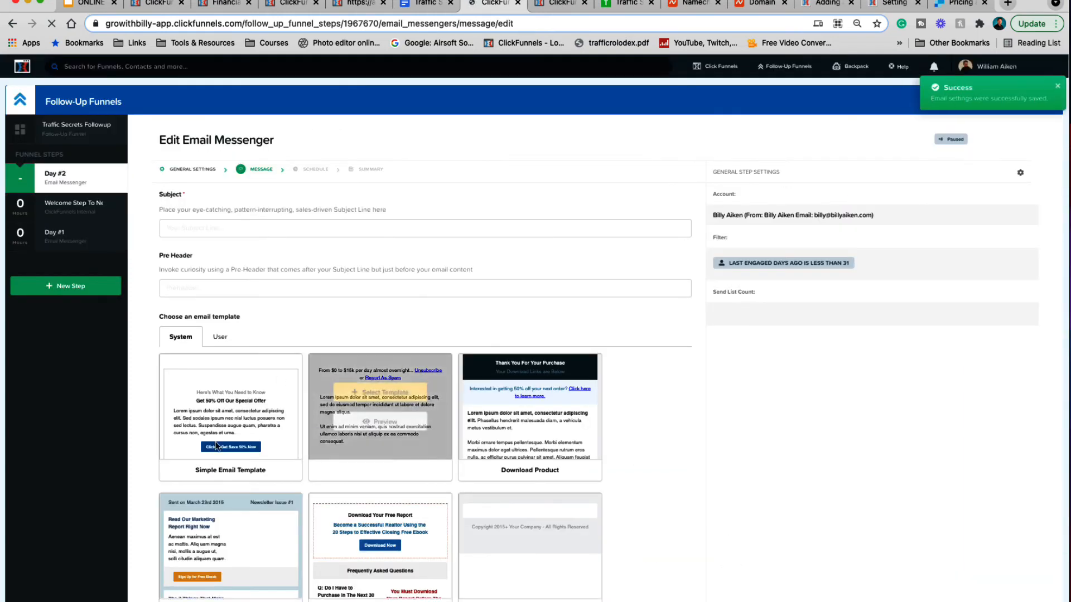
- Examine the Email #2 sample subject, preheader and body copy in the Traffic Secrets Book Affiliate Email Templates document in Google Docs
click(424, 5)
scroll(358, 199, down, 6)
scroll(358, 199, up, 2)
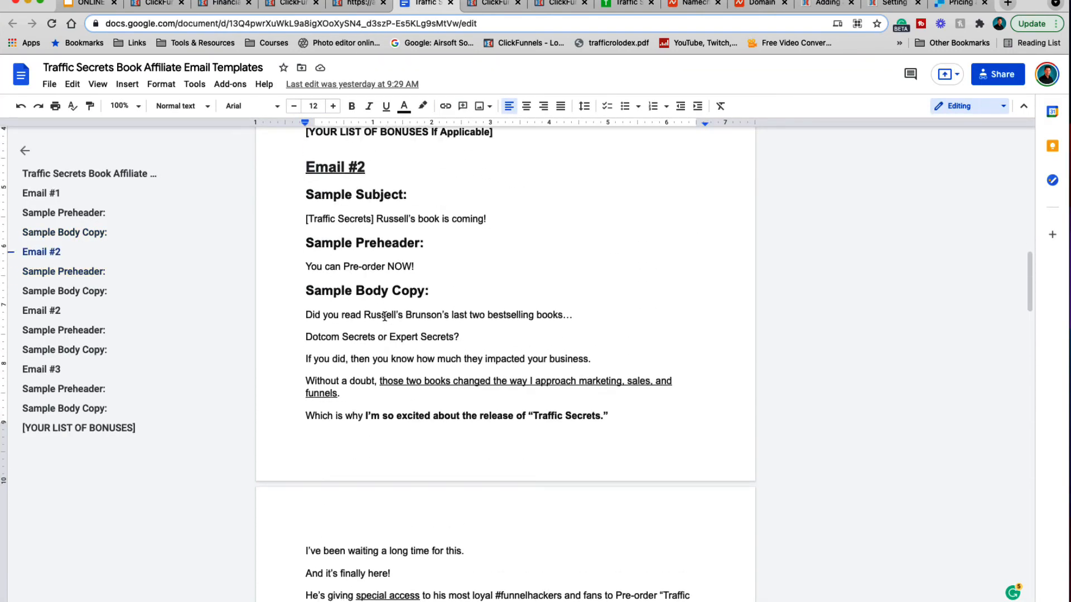
scroll(358, 199, down, 1)
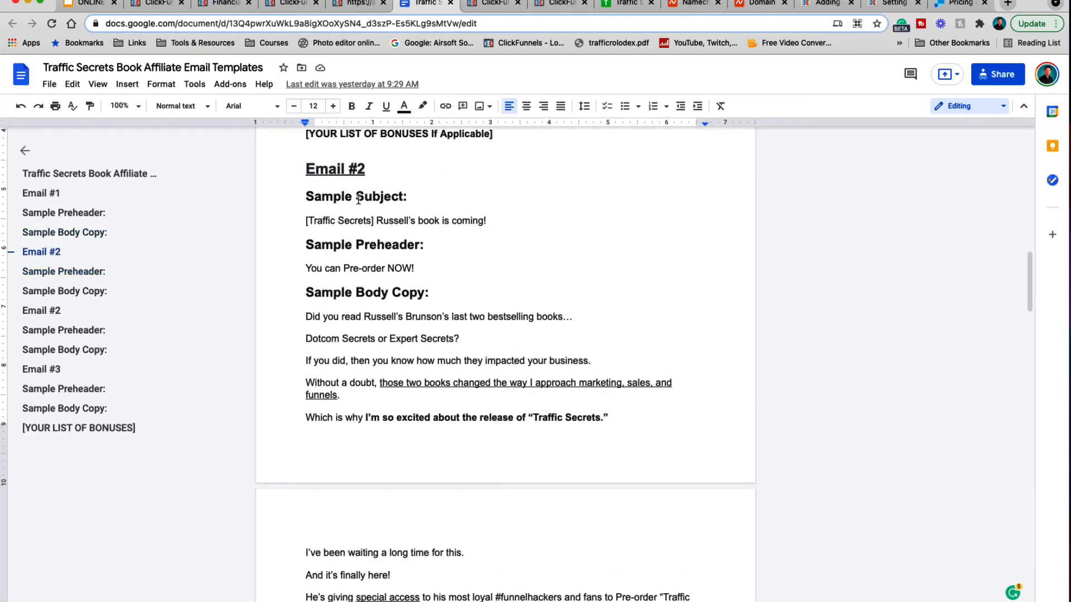
triple_click(338, 175)
drag(335, 221, 395, 221)
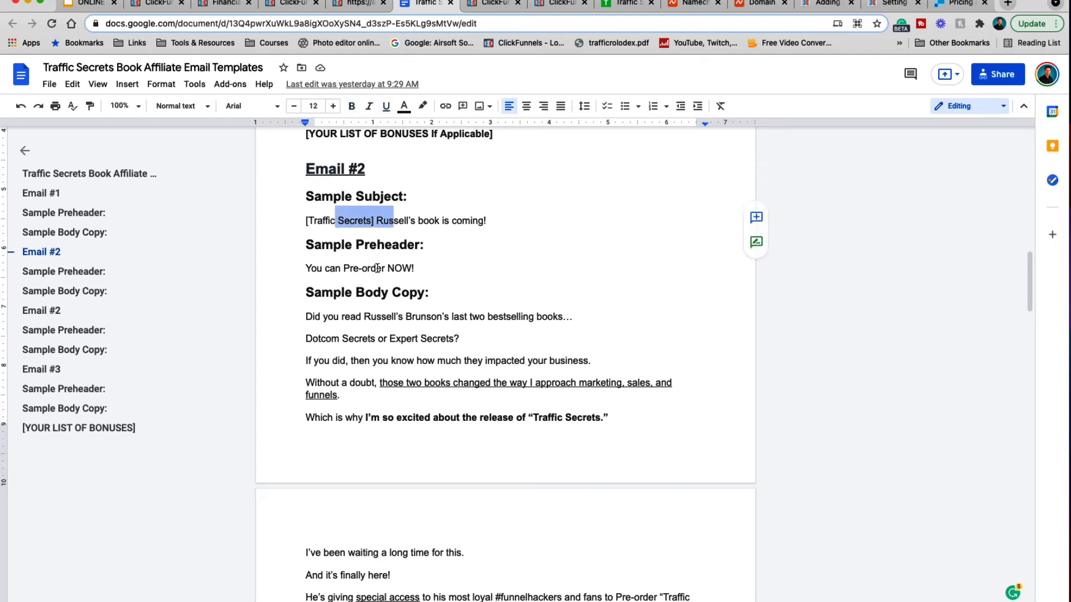
drag(366, 268, 395, 269)
drag(378, 338, 451, 360)
click(451, 359)
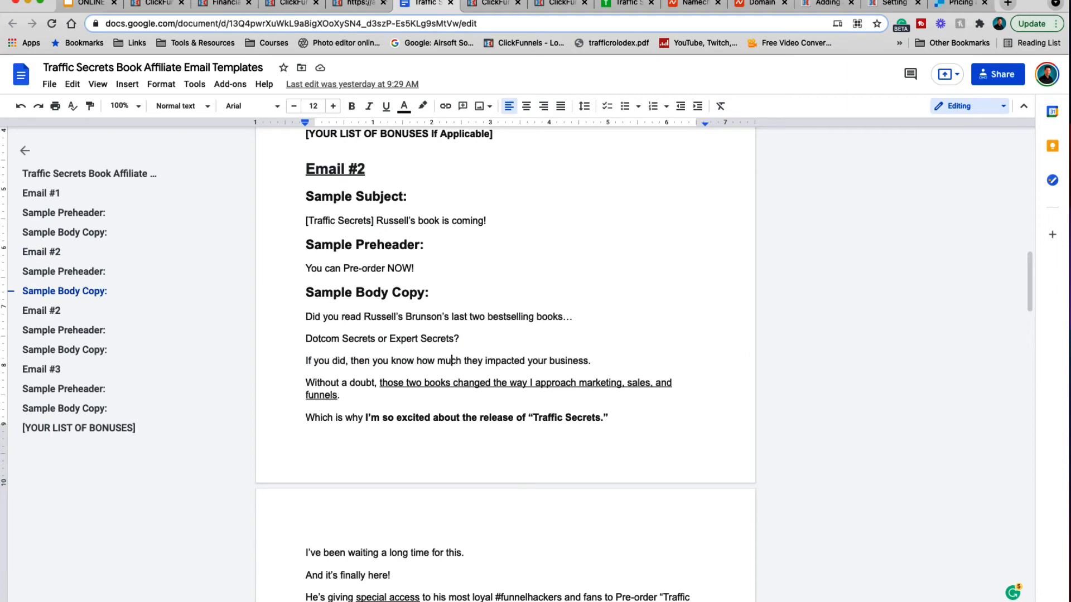
click(357, 9)
click(489, 5)
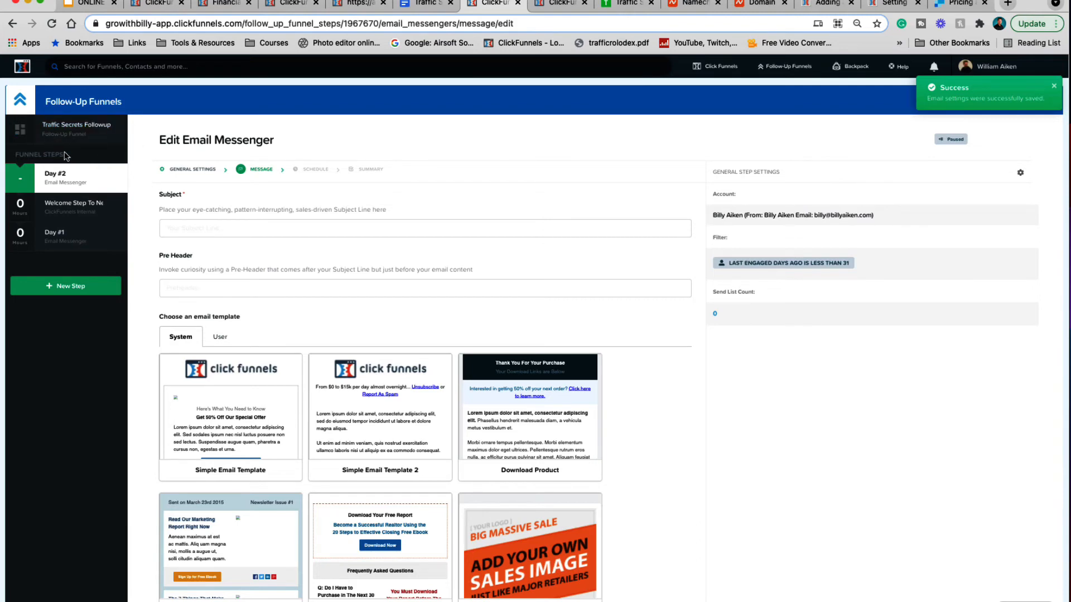
mouse_move(75, 178)
click(433, 5)
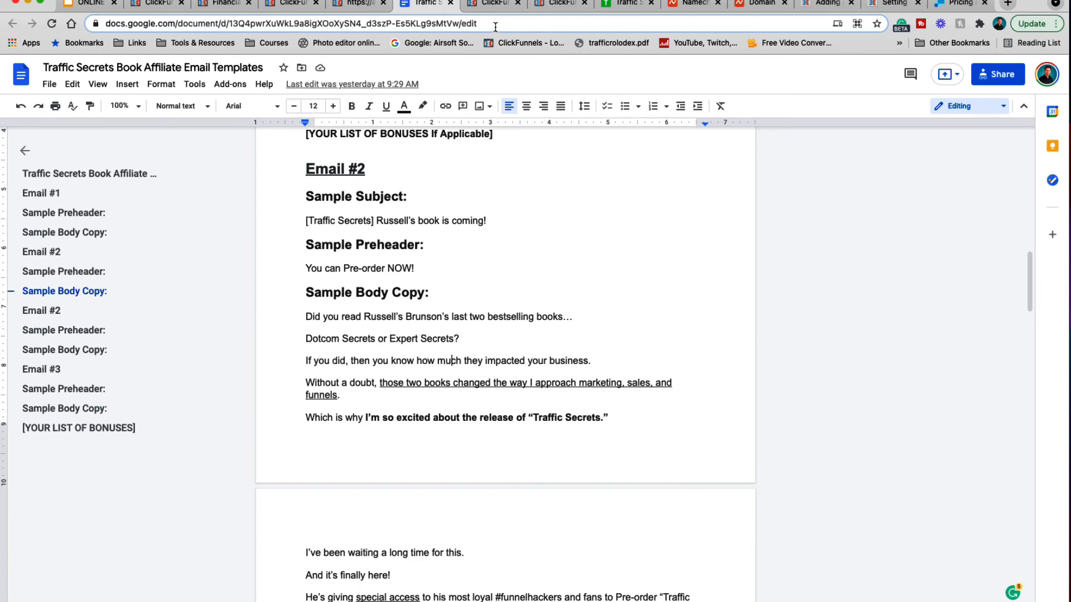
click(499, 5)
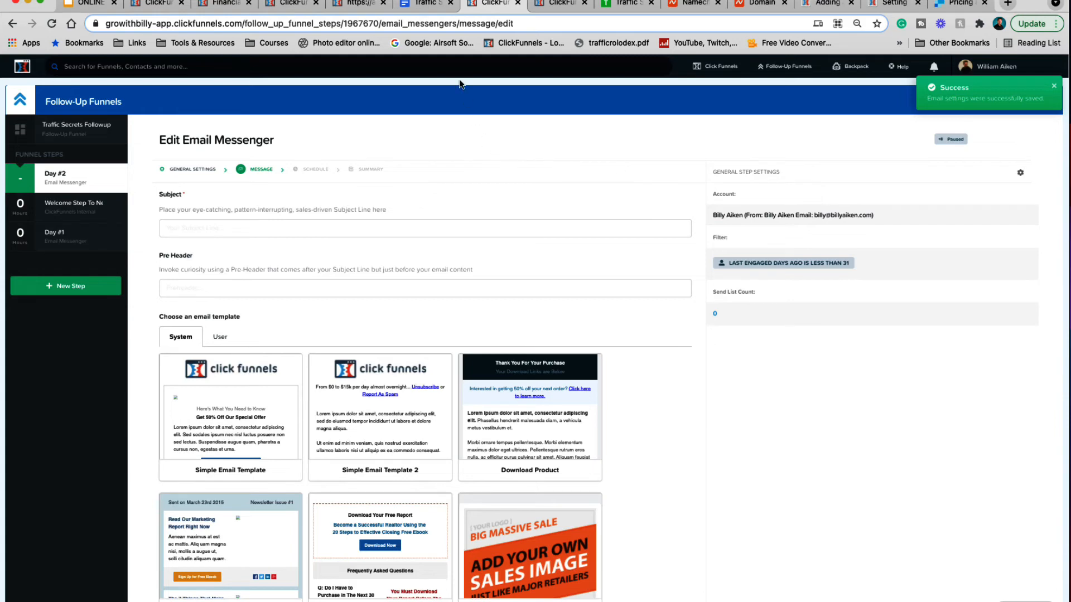
- Switch to the Book Offer Landing Page funnel in ClickFunnels and open its landing page for editing
click(555, 3)
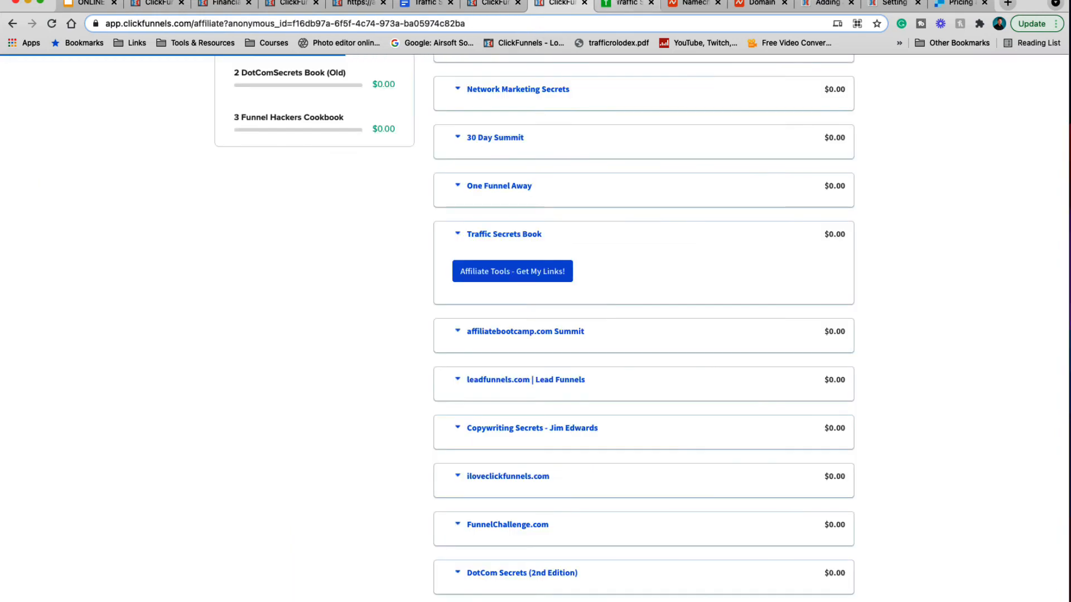
click(630, 3)
click(363, 3)
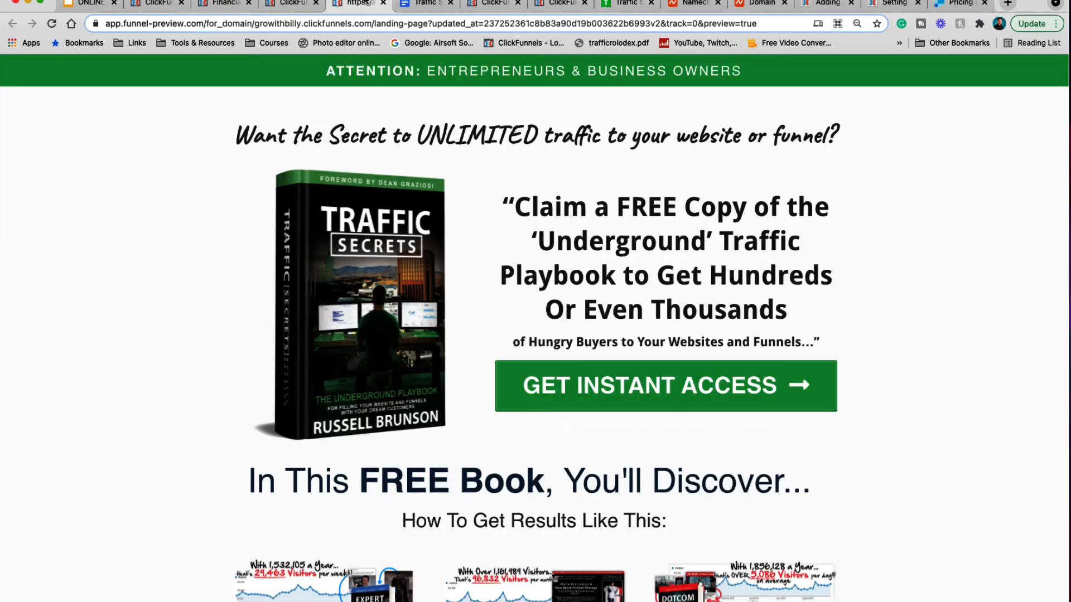
click(282, 4)
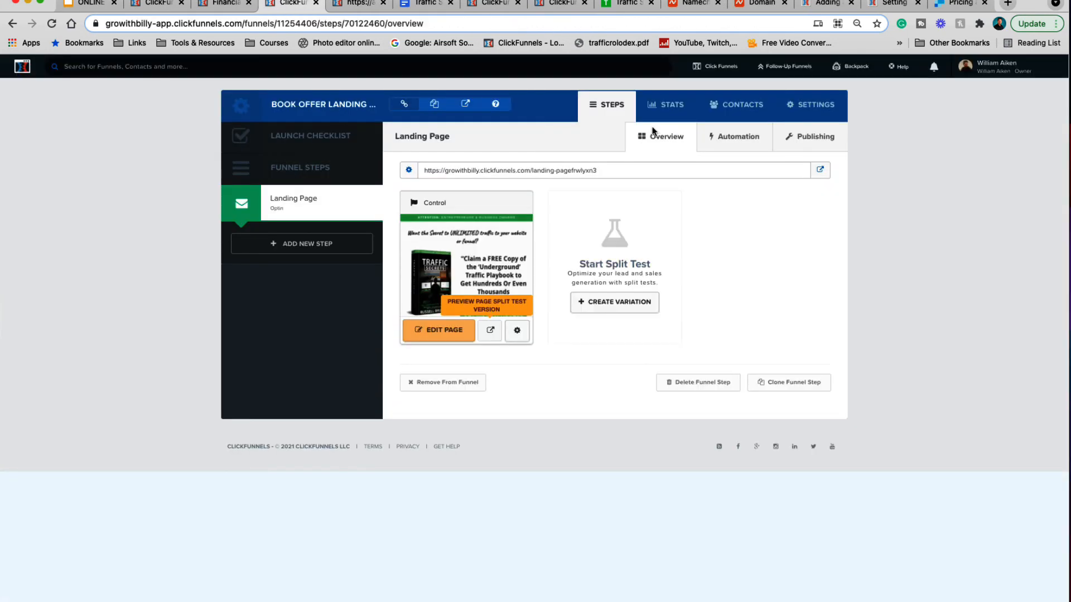
click(438, 337)
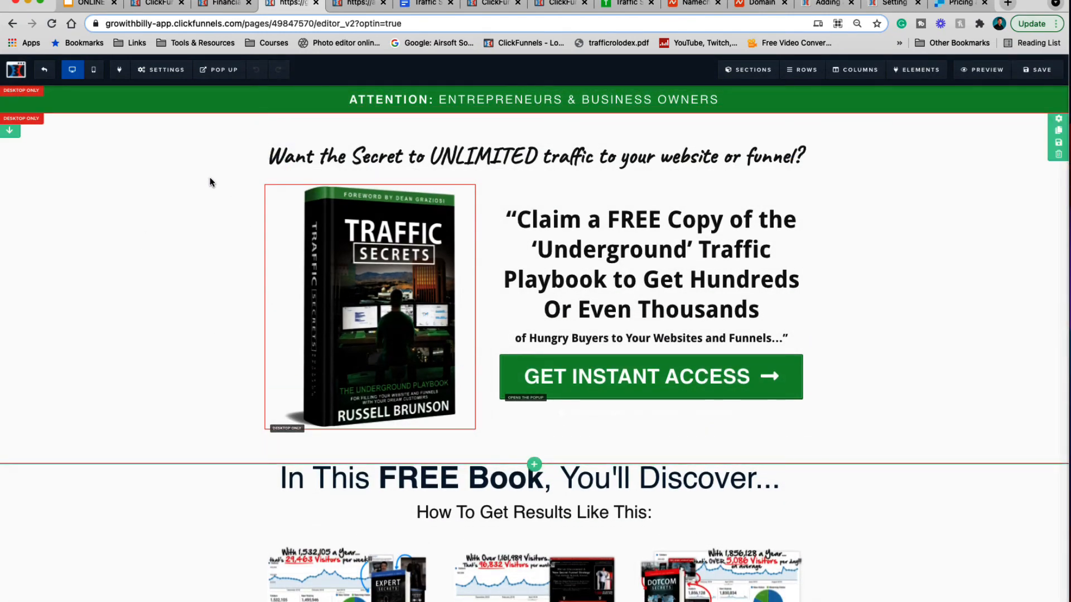
- Connect the landing page's email integration to ClickFunnels Internal with the Add To List action and Traffic Secrets List, and save the page
click(168, 70)
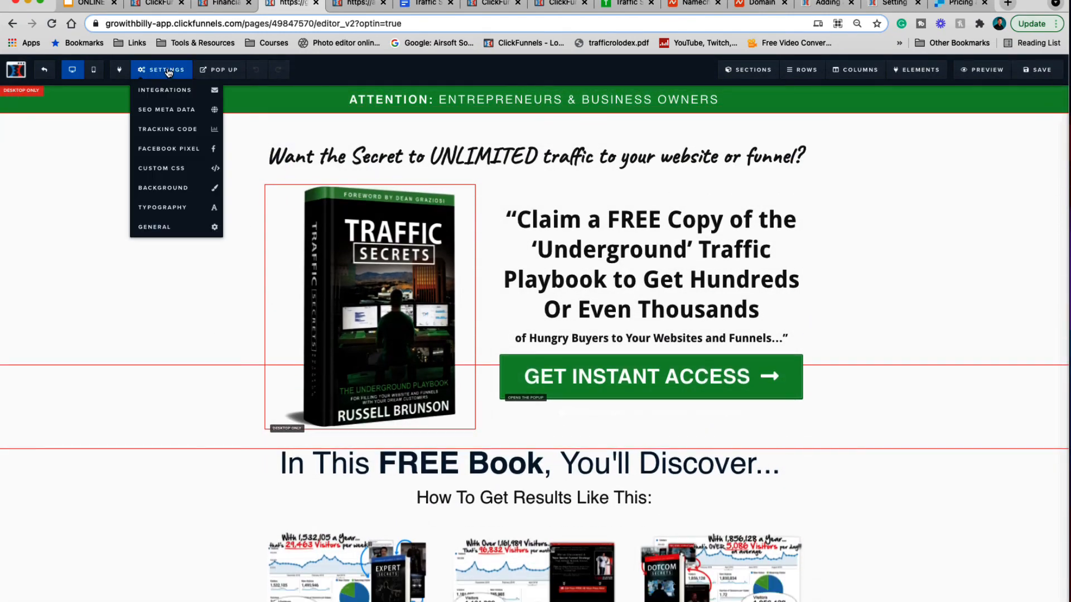
click(165, 91)
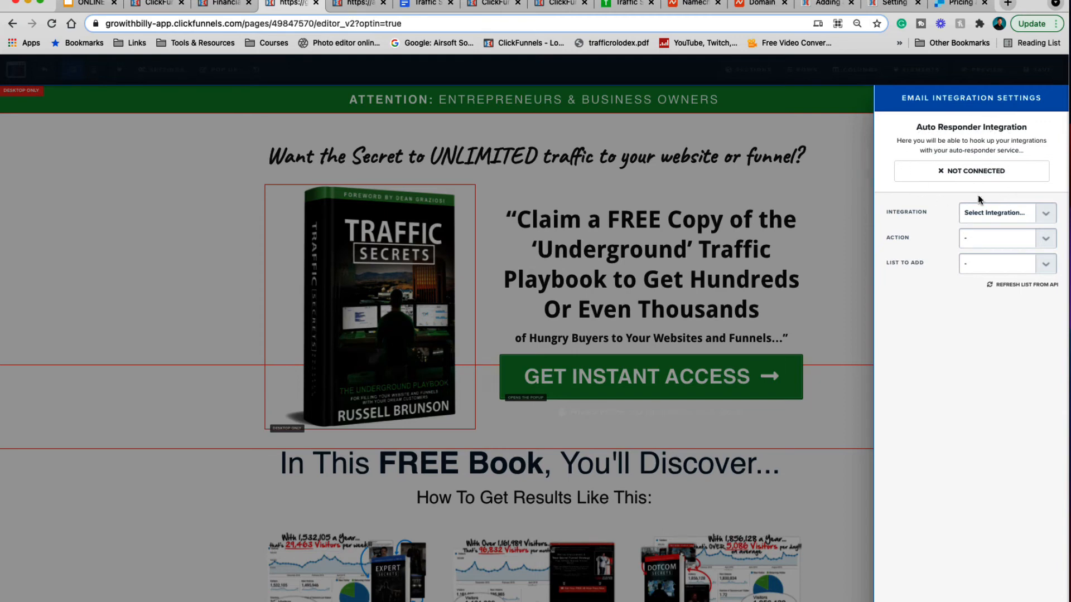
click(1027, 220)
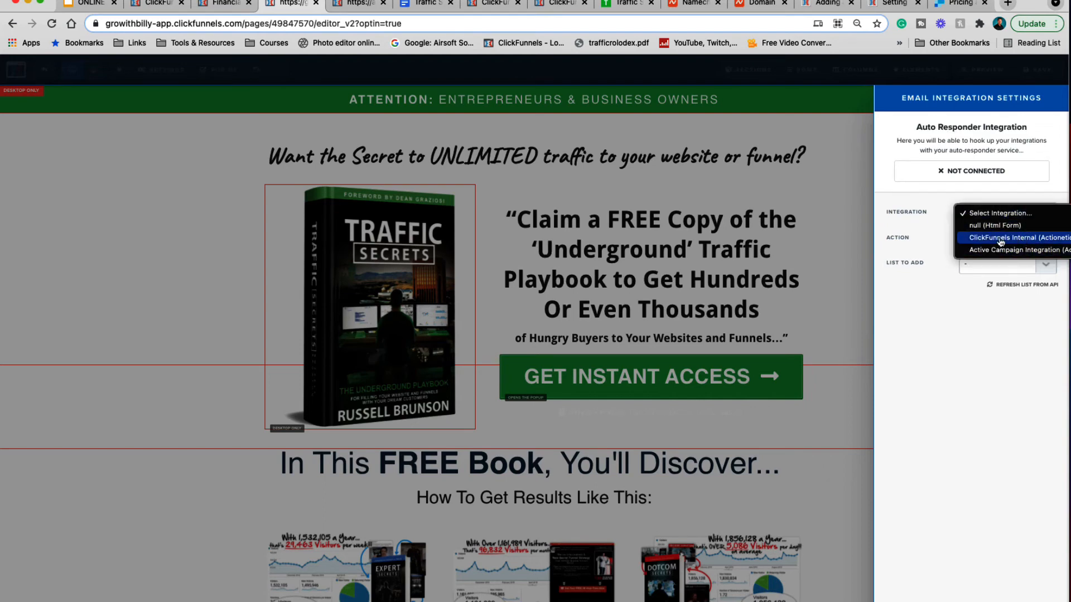
click(1016, 241)
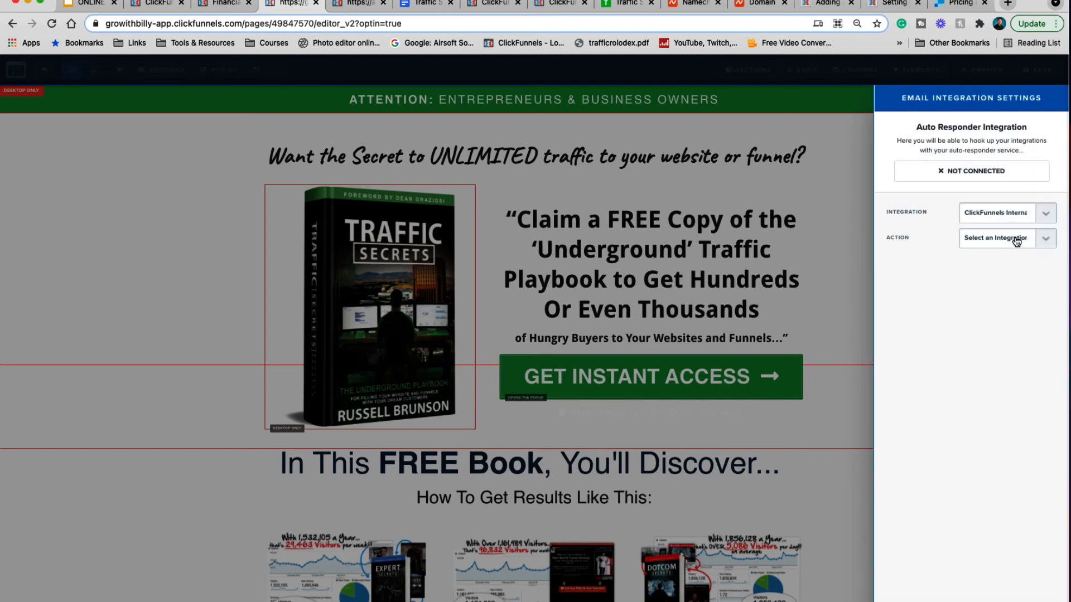
click(1044, 243)
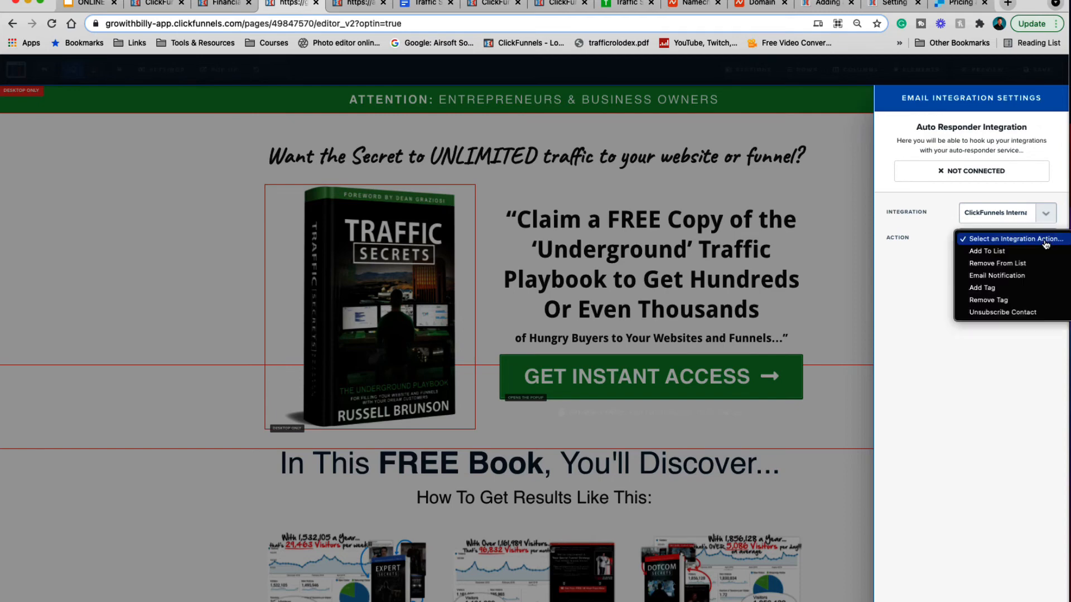
click(983, 253)
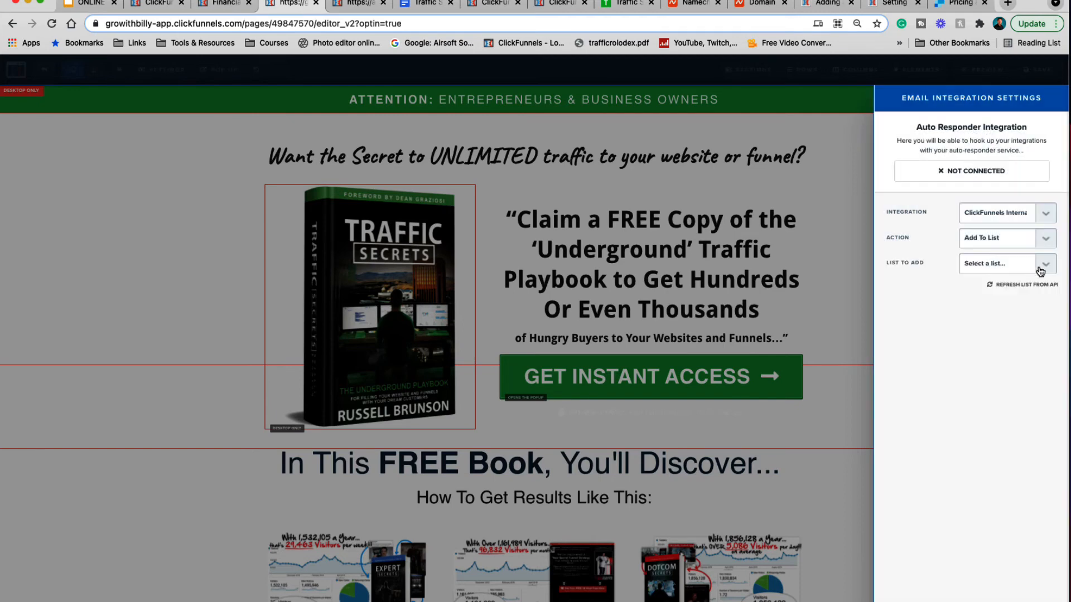
click(1049, 269)
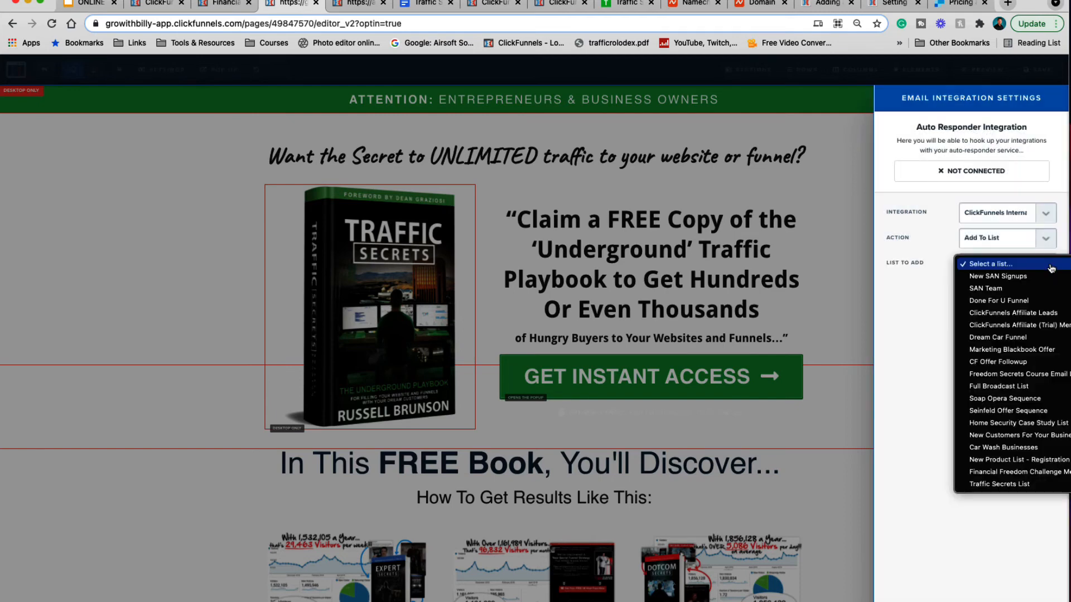
click(1000, 484)
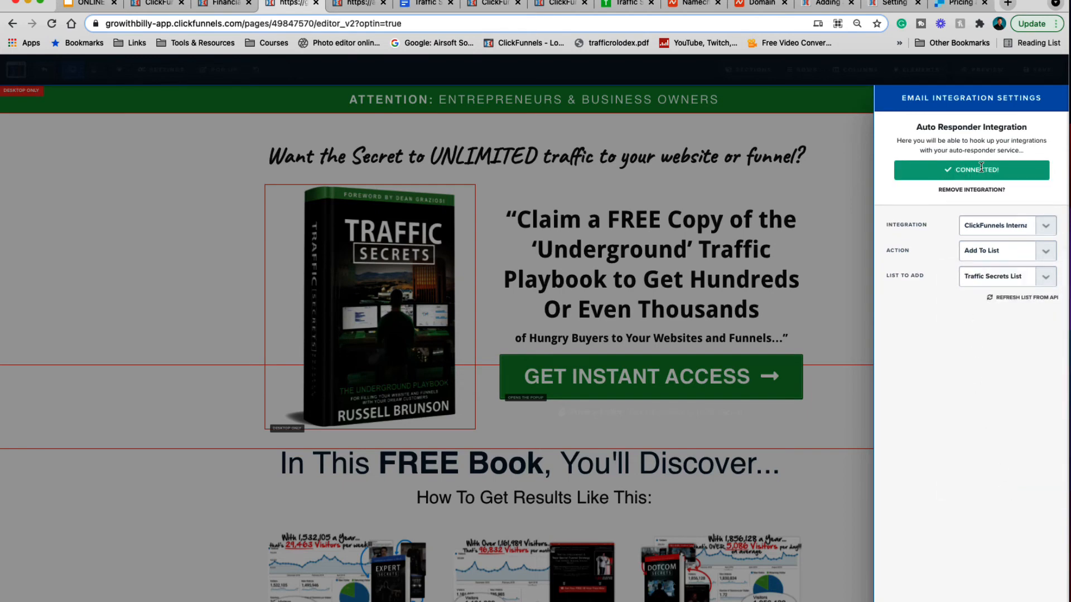
click(788, 160)
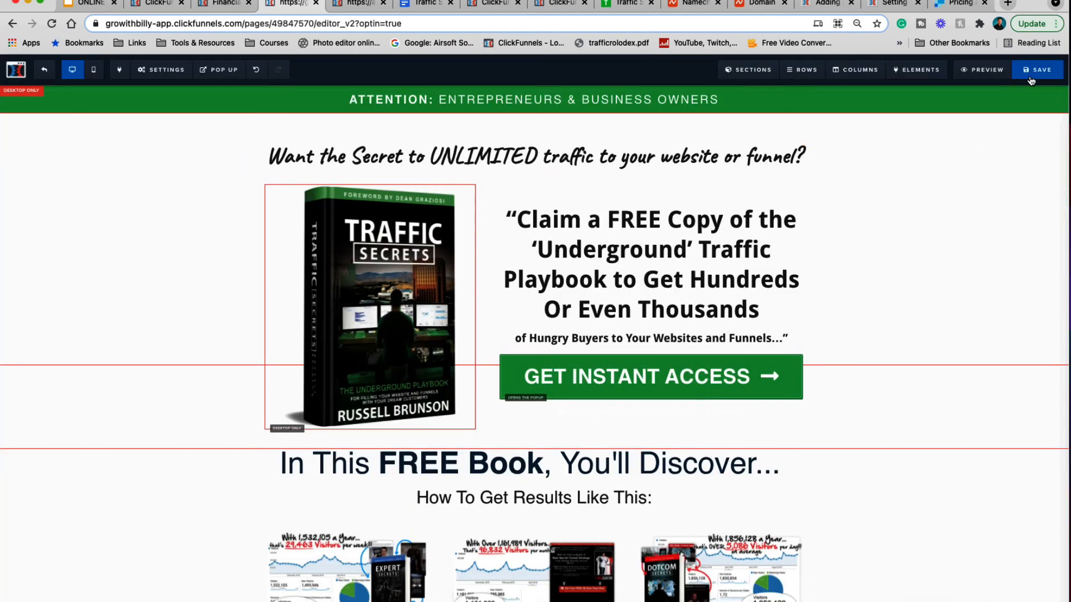
click(1034, 78)
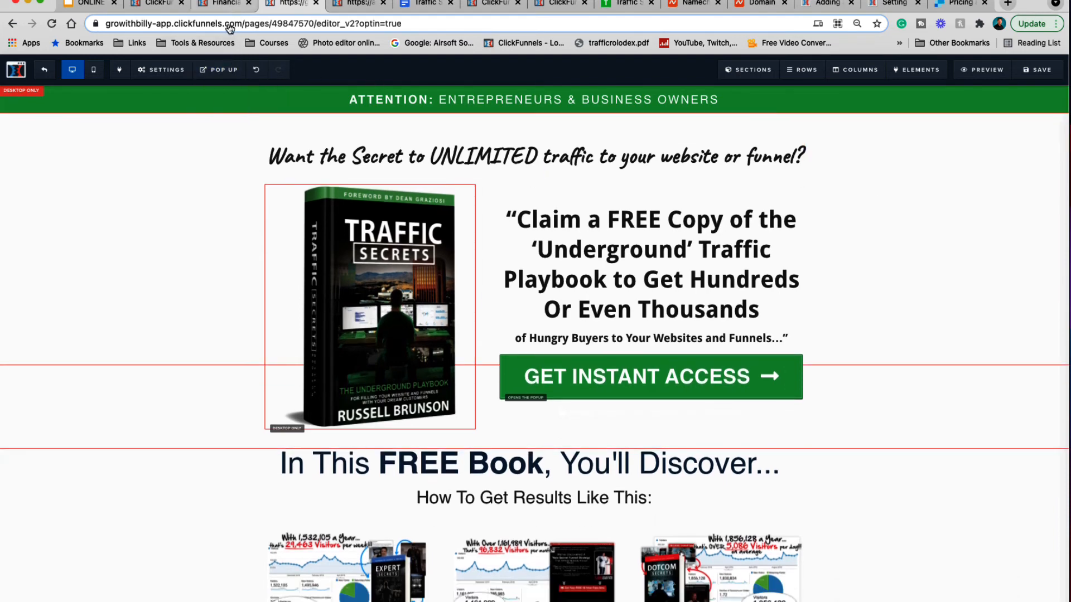
- Leave the page editor, open the funnel's settings, and check the domain details and shopping cart on Namecheap
click(44, 69)
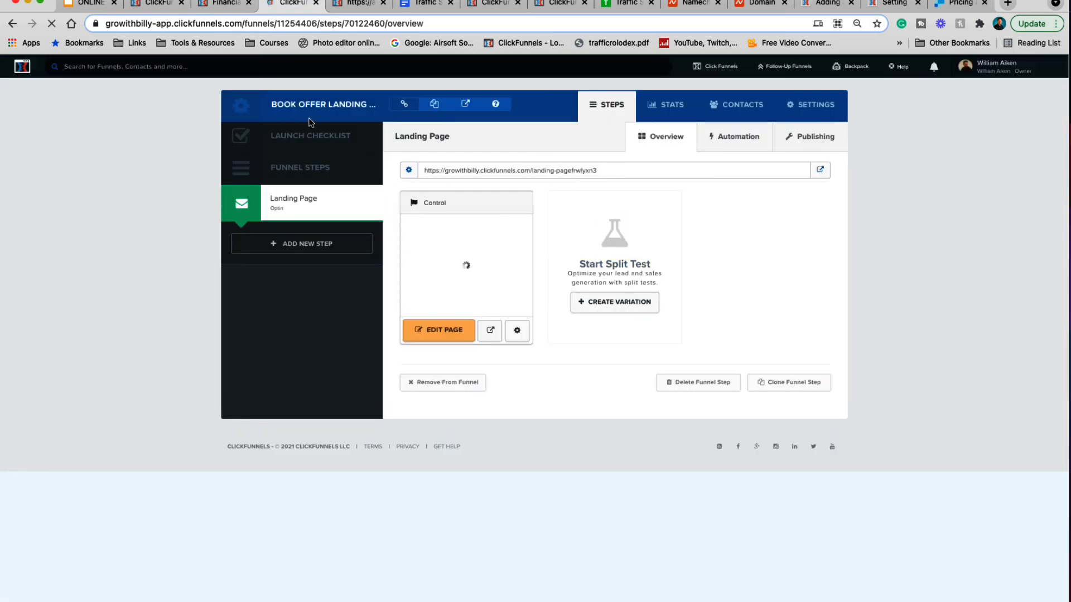
click(814, 107)
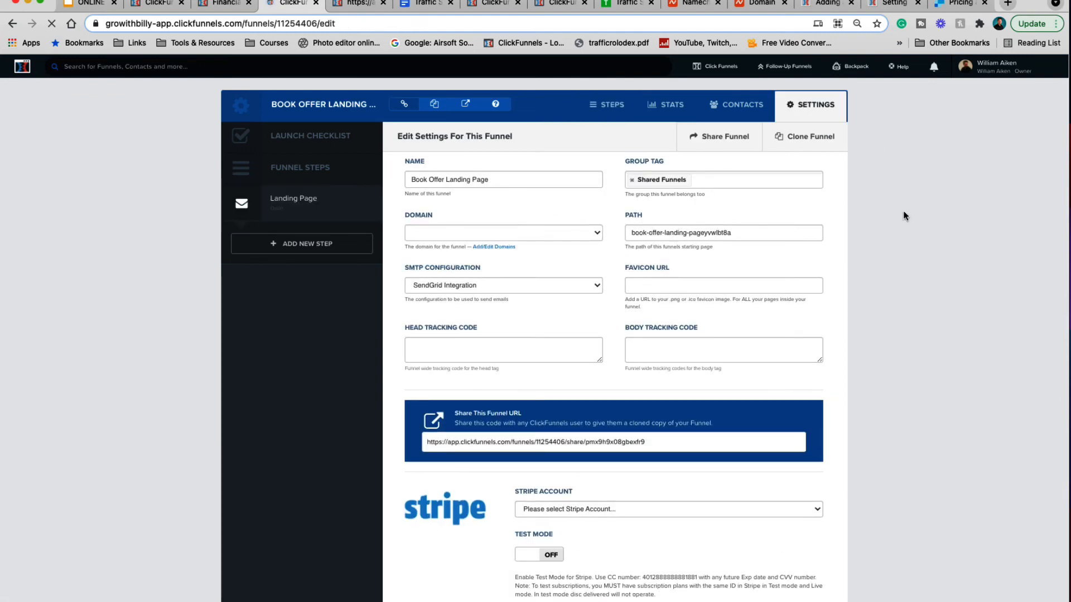
click(769, 5)
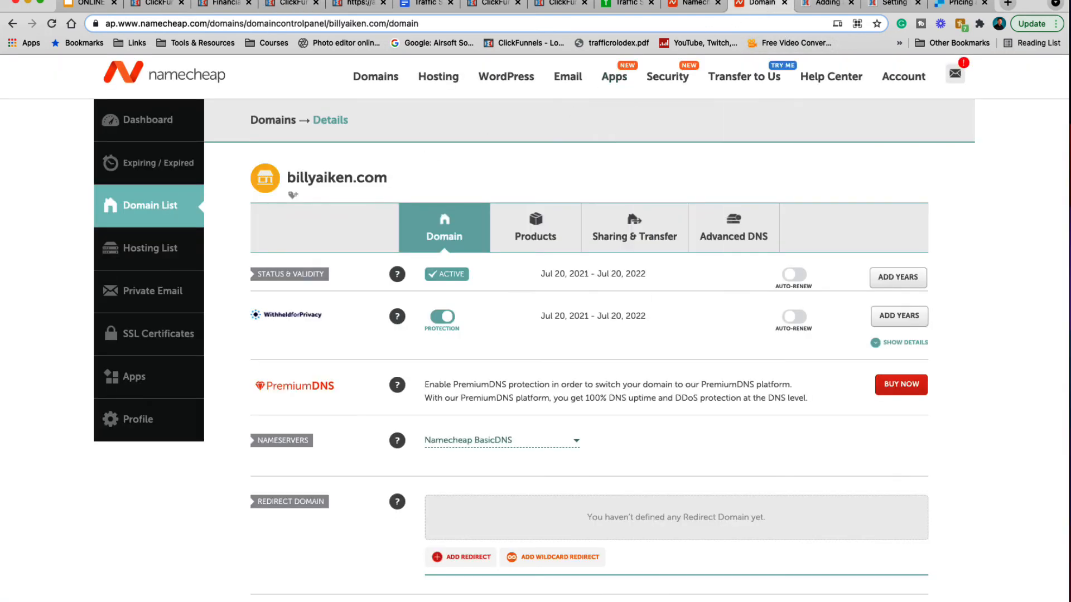
click(677, 6)
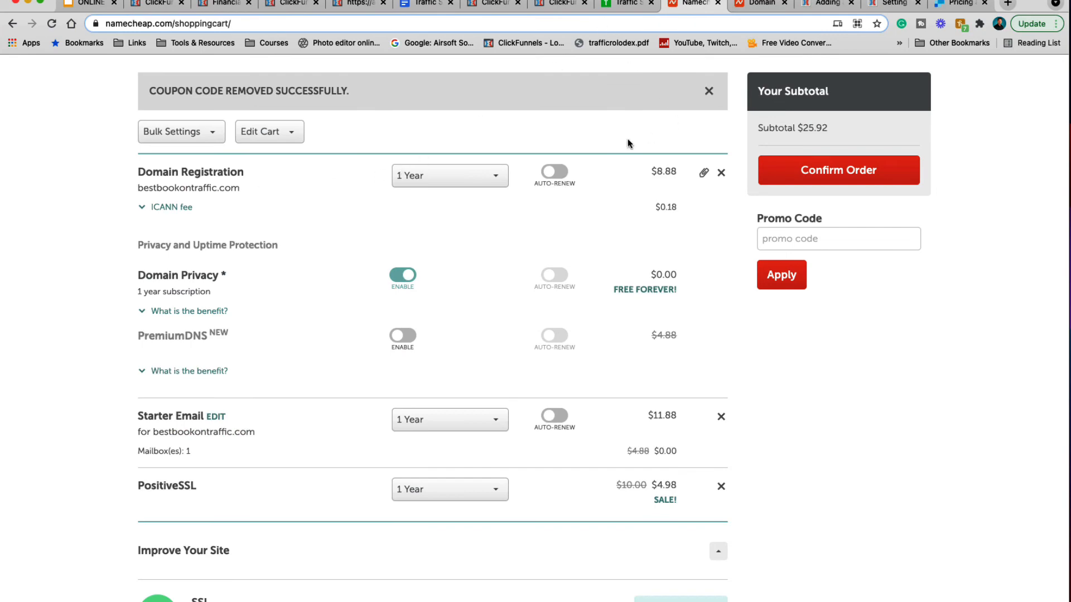
click(555, 7)
click(496, 6)
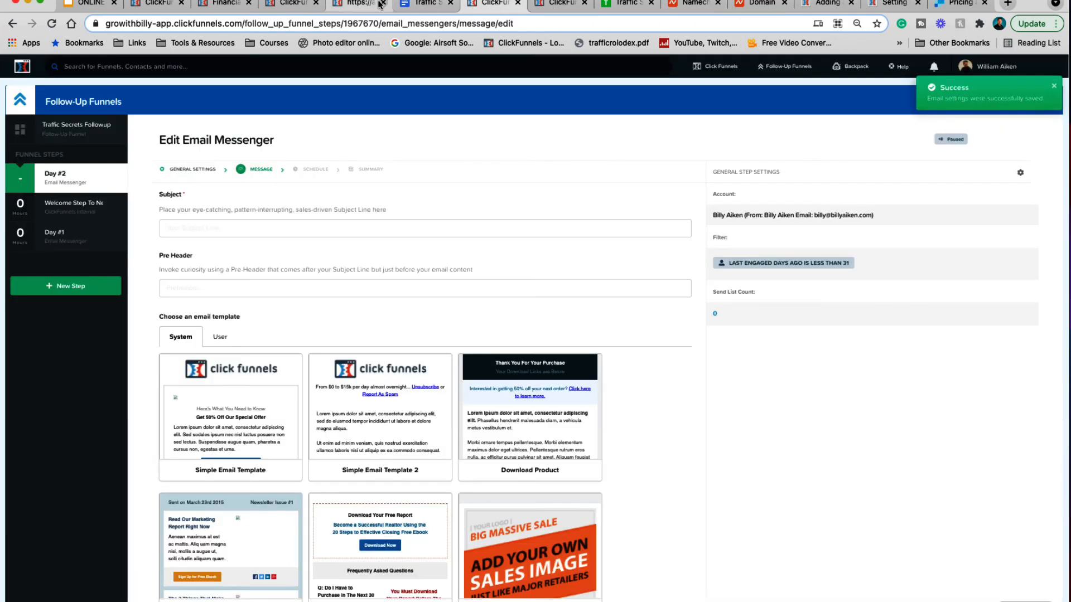
click(360, 4)
click(289, 4)
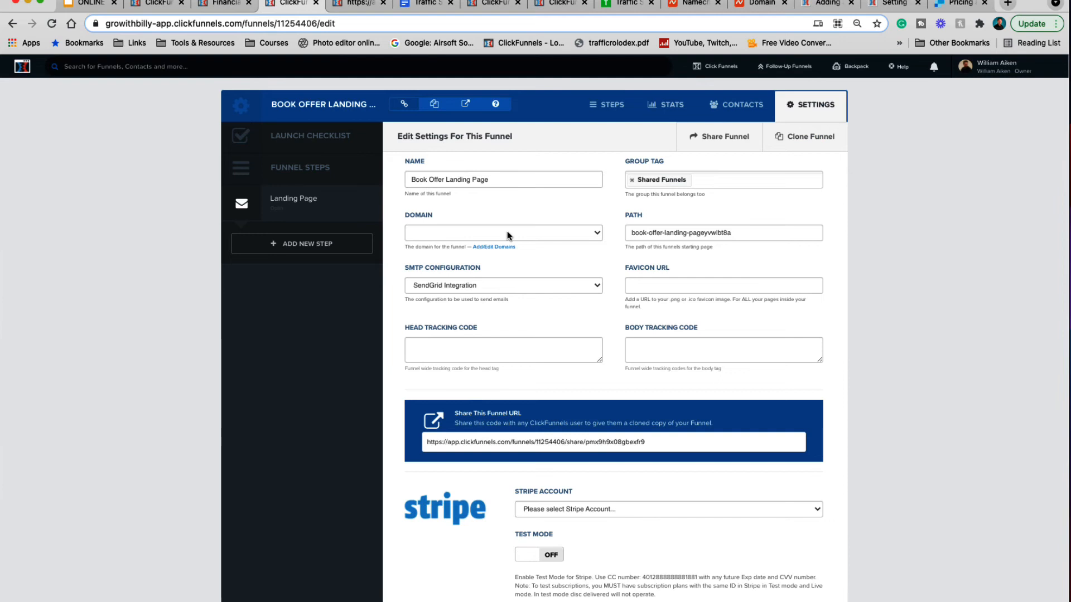
- Choose the www version of the owner's personal-name domain as the funnel's domain and look through the remaining funnel settings
click(596, 233)
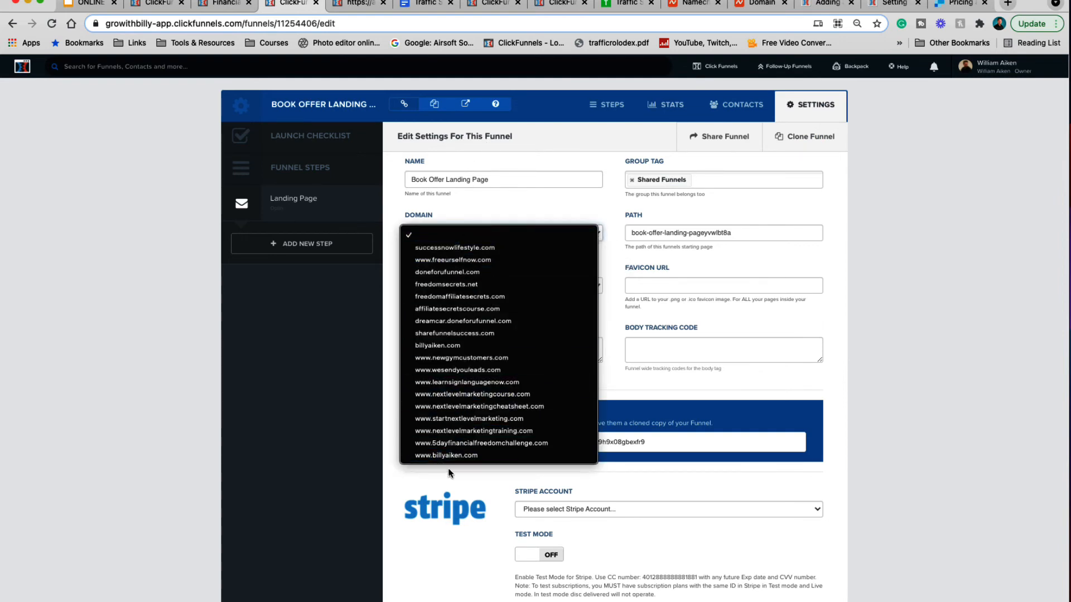
click(456, 456)
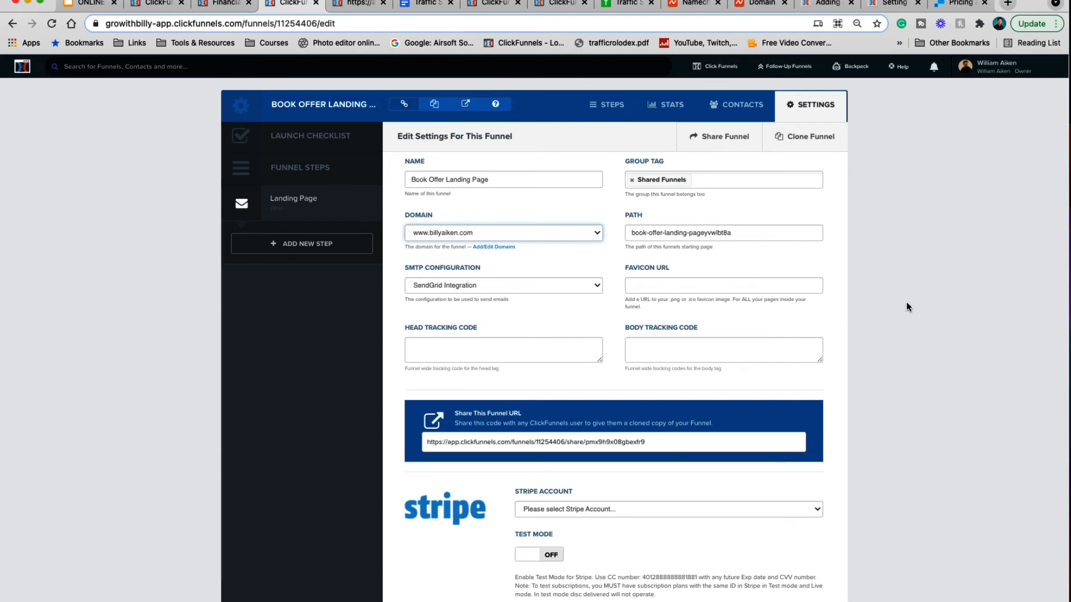
scroll(900, 326, down, 20)
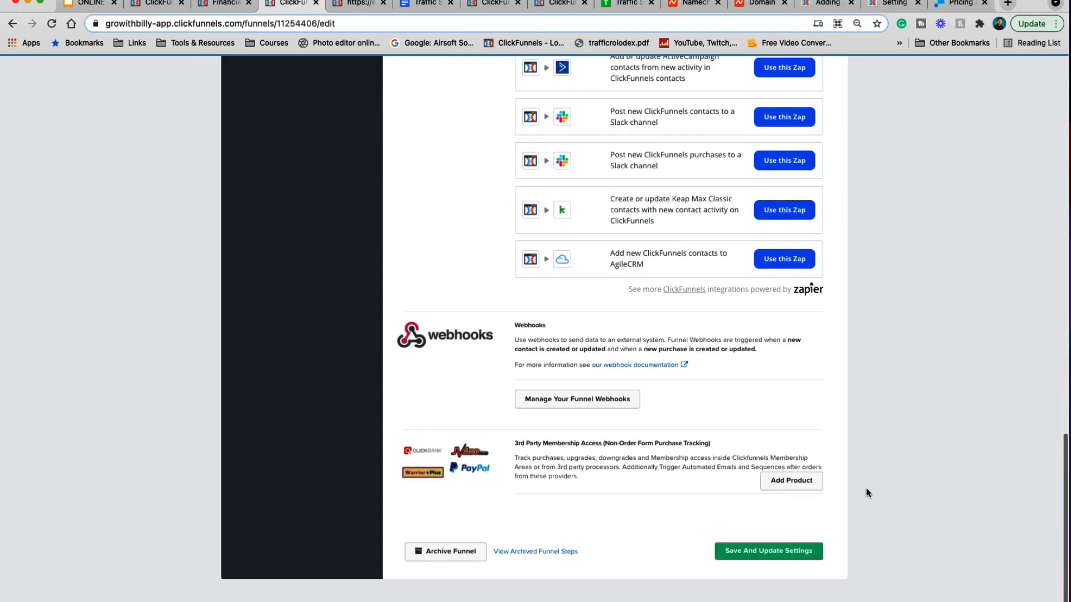
scroll(930, 313, up, 16)
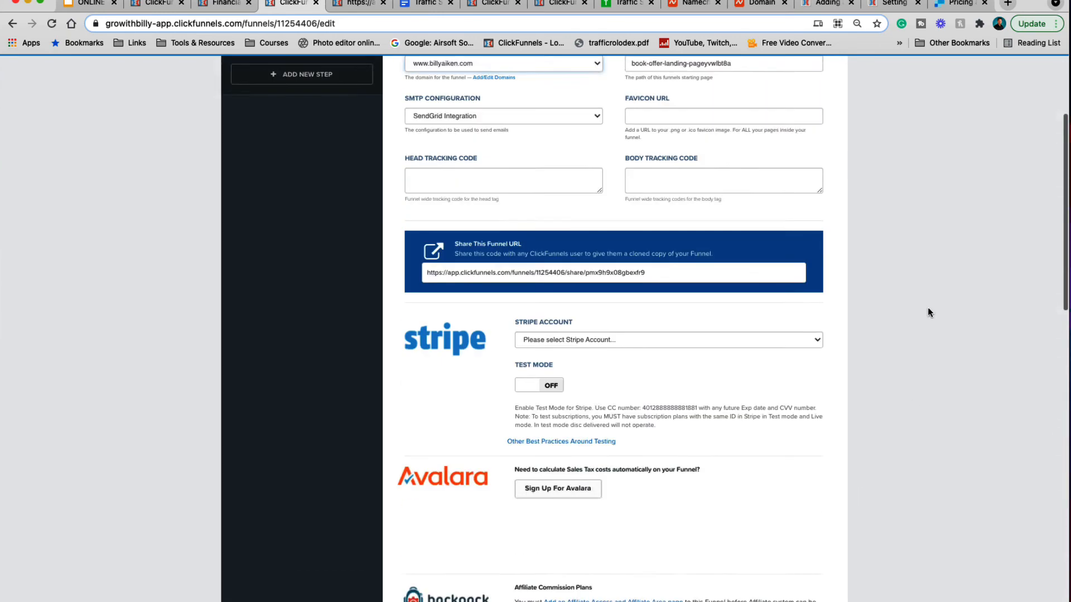
scroll(928, 313, up, 3)
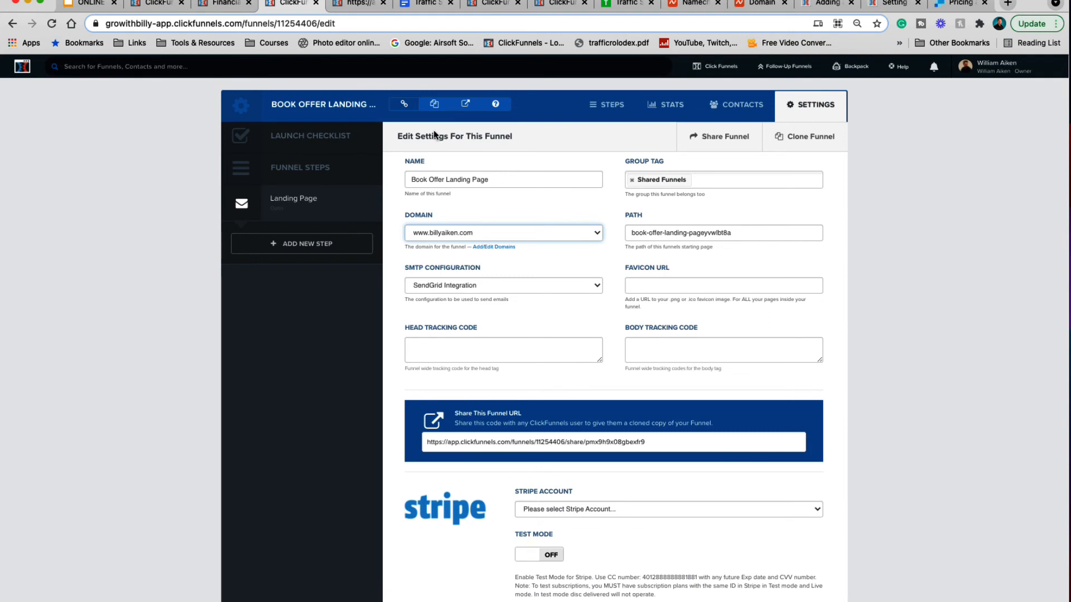
- Return to the funnel's landing page overview and select the full page URL
click(606, 114)
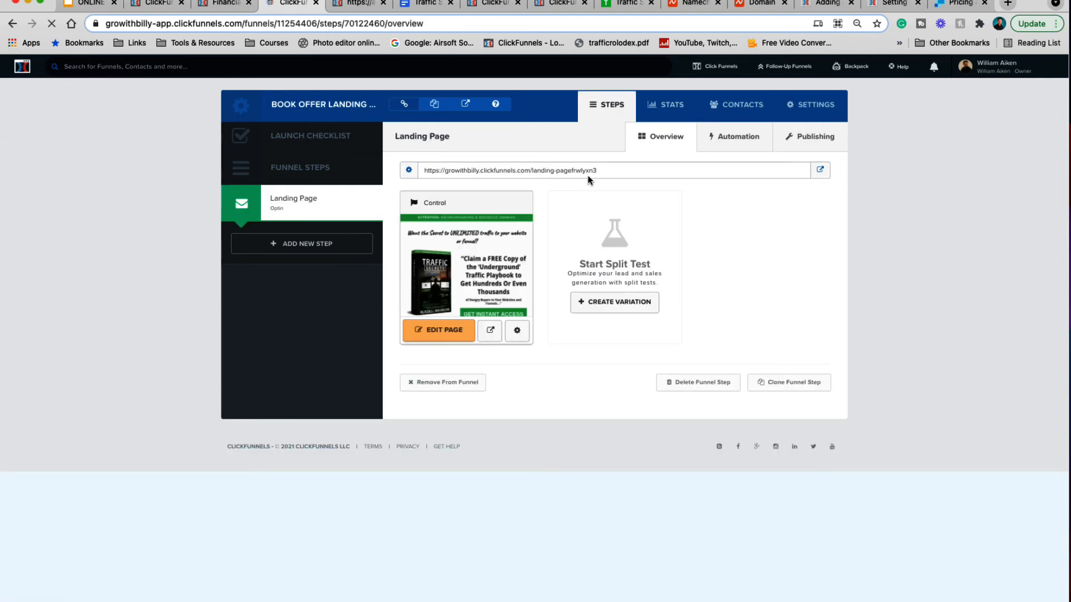
drag(597, 170, 426, 171)
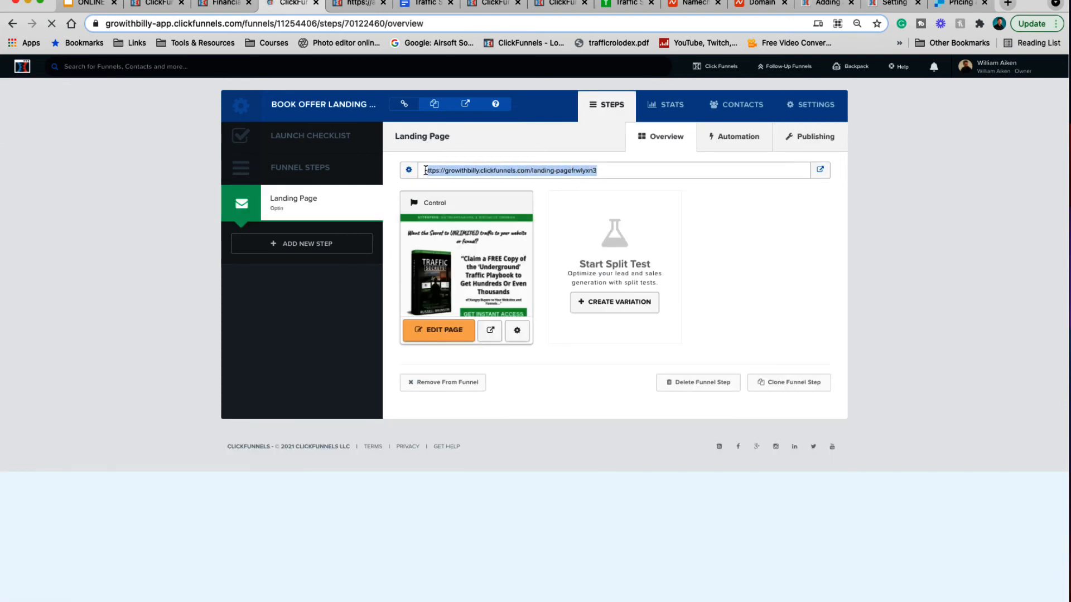
- Copy the landing page URL and load it in a new incognito window
right_click(542, 176)
click(560, 202)
click(1057, 24)
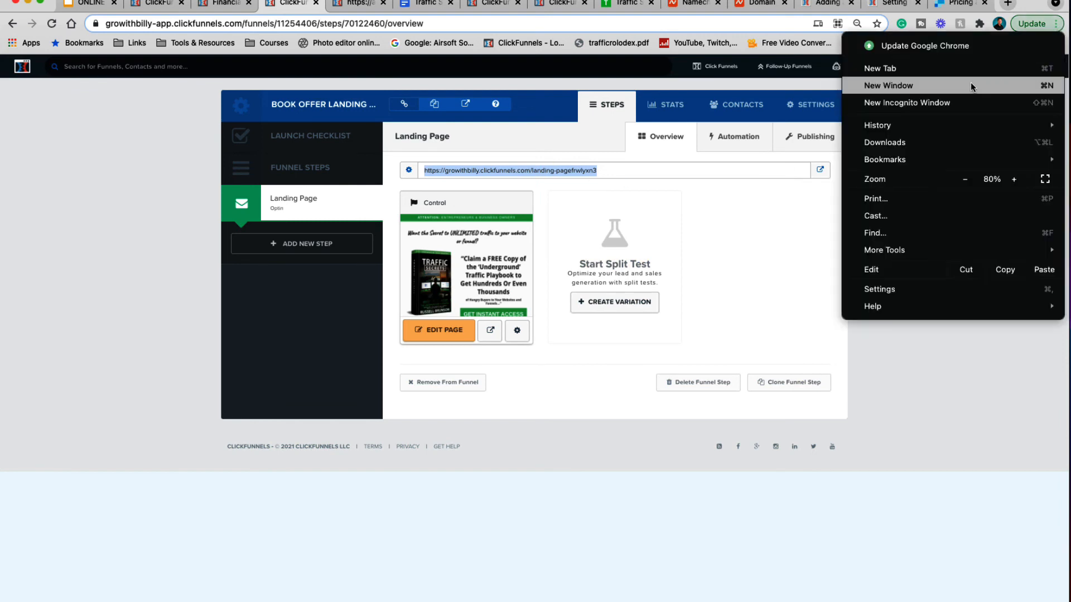
click(903, 103)
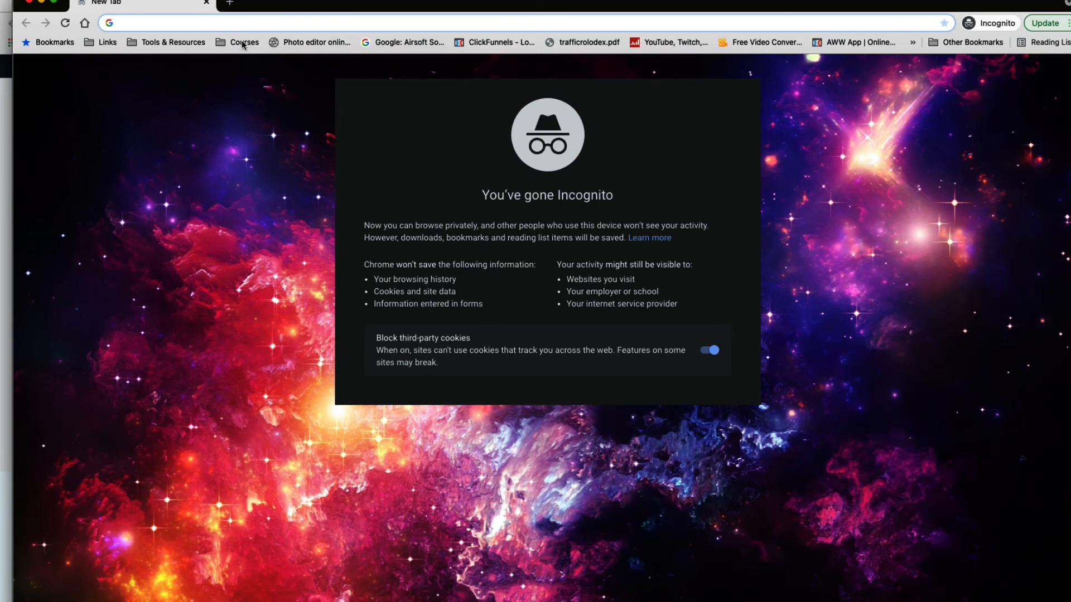
right_click(175, 22)
click(196, 95)
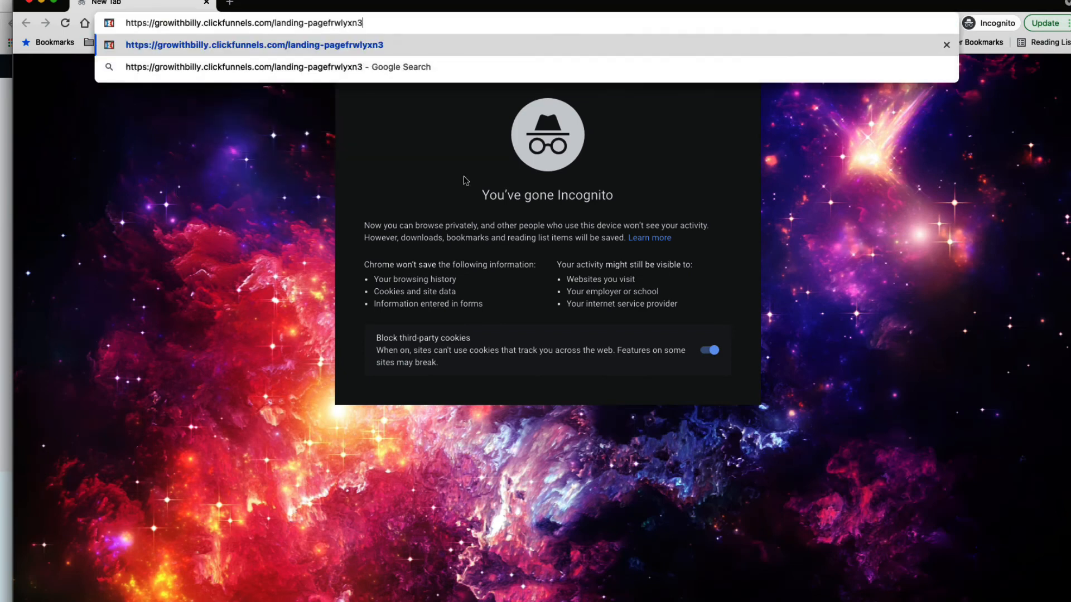
key(Return)
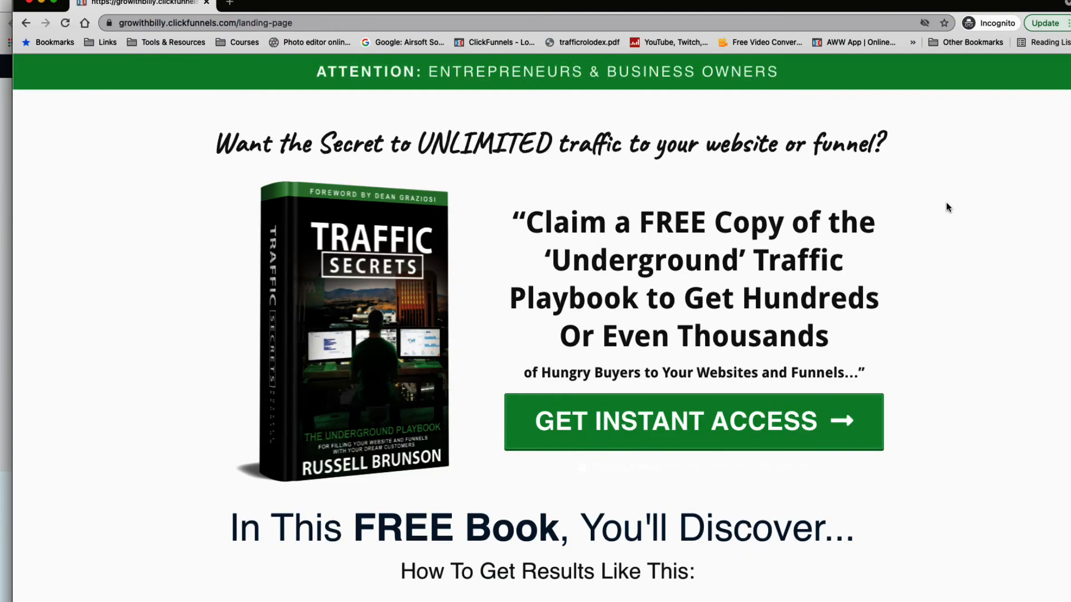
- Look through the live Traffic Secrets landing page and try its Get Instant Access call to action
scroll(946, 203, down, 5)
scroll(946, 203, up, 6)
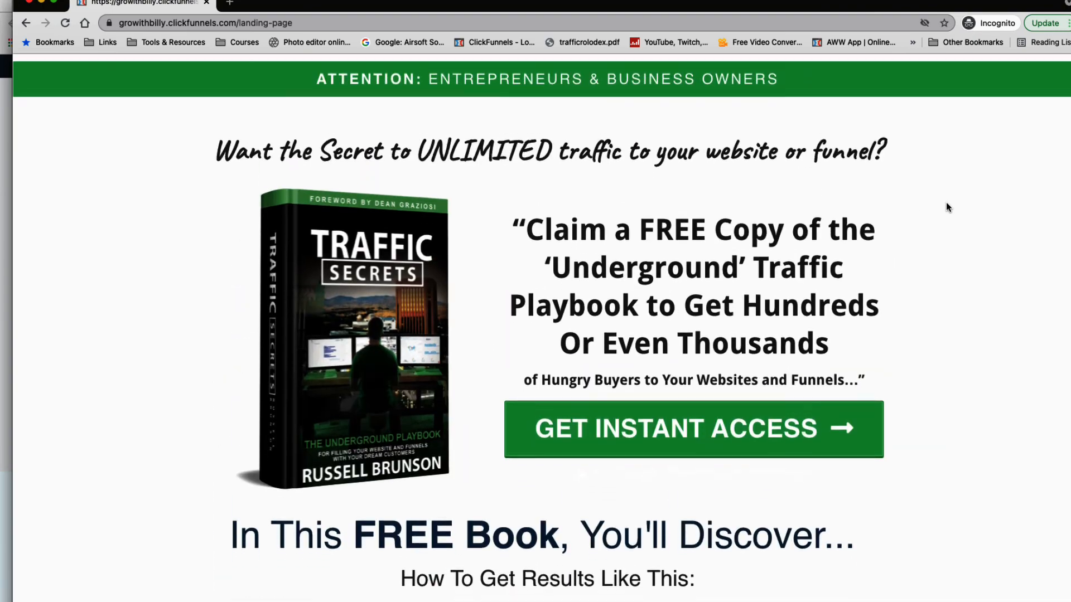
click(680, 427)
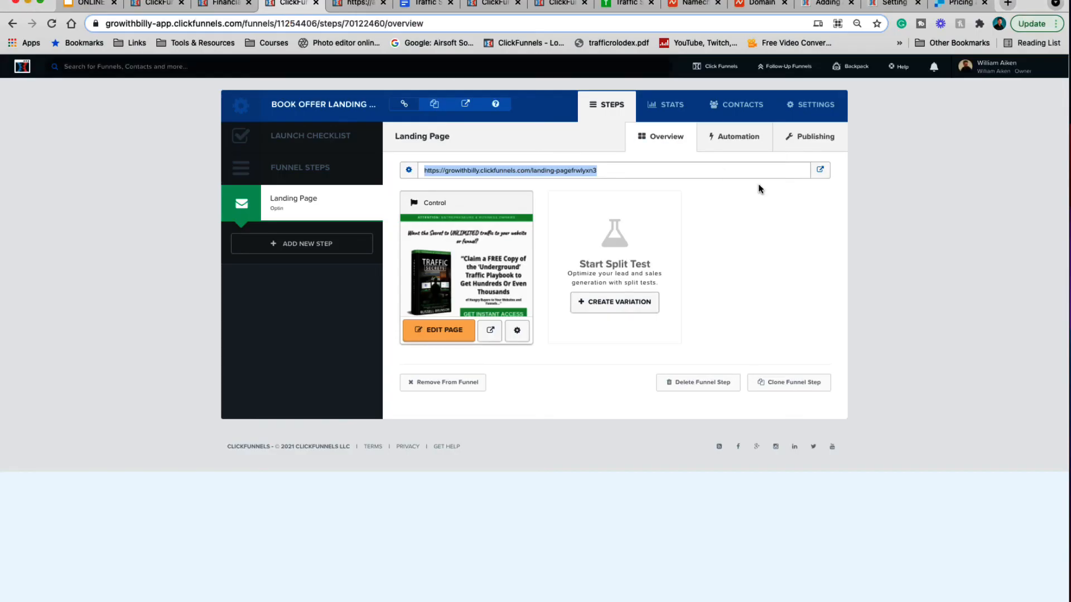
- Check the Day #2 follow-up email, the affiliate programs page, the landing page overview and the Namecheap shopping cart
click(843, 226)
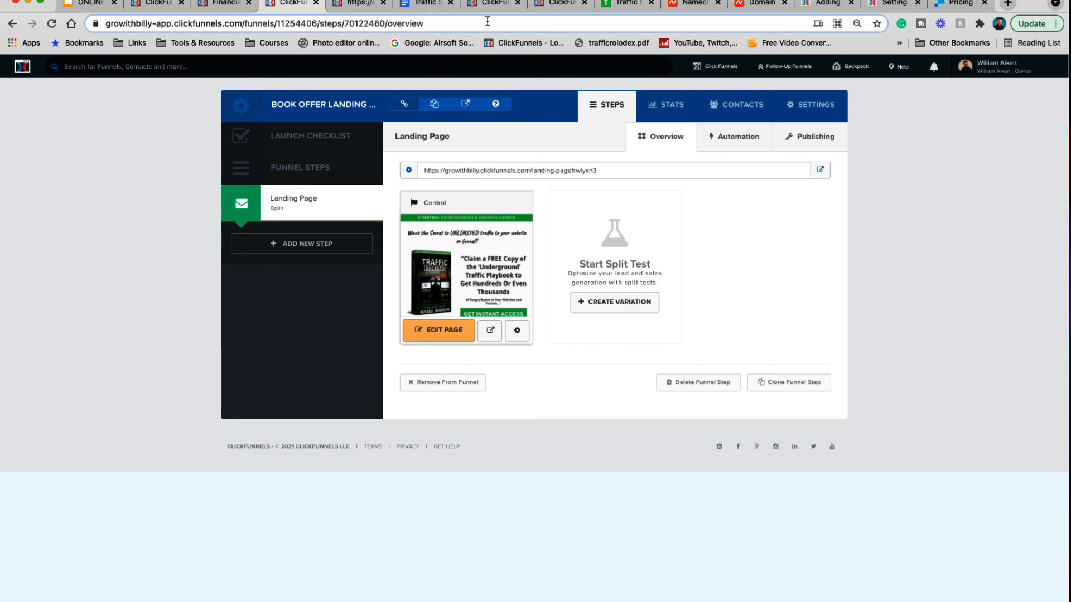
click(497, 5)
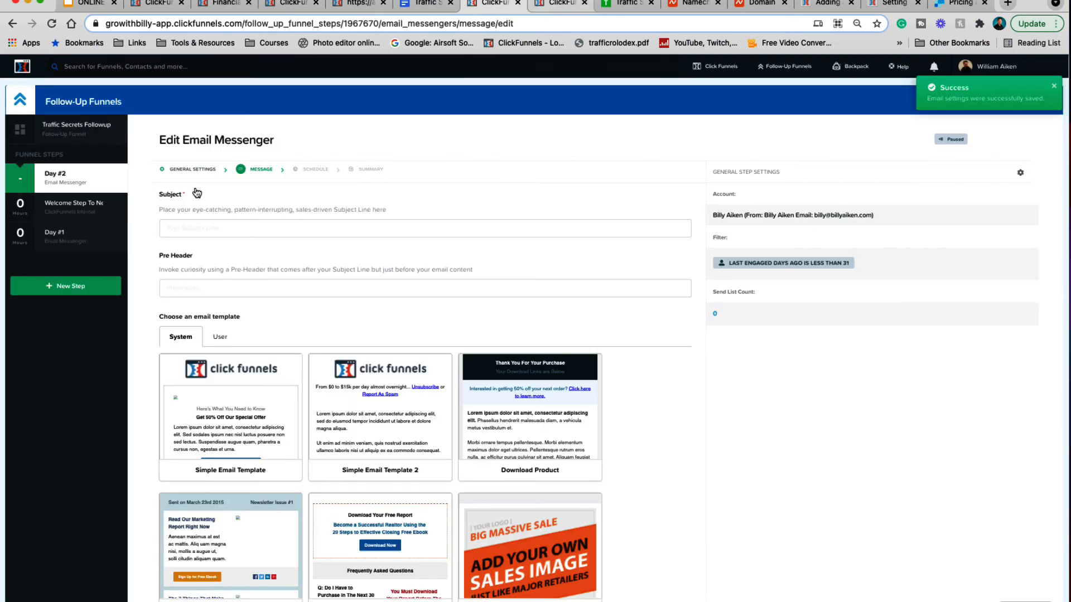
click(554, 5)
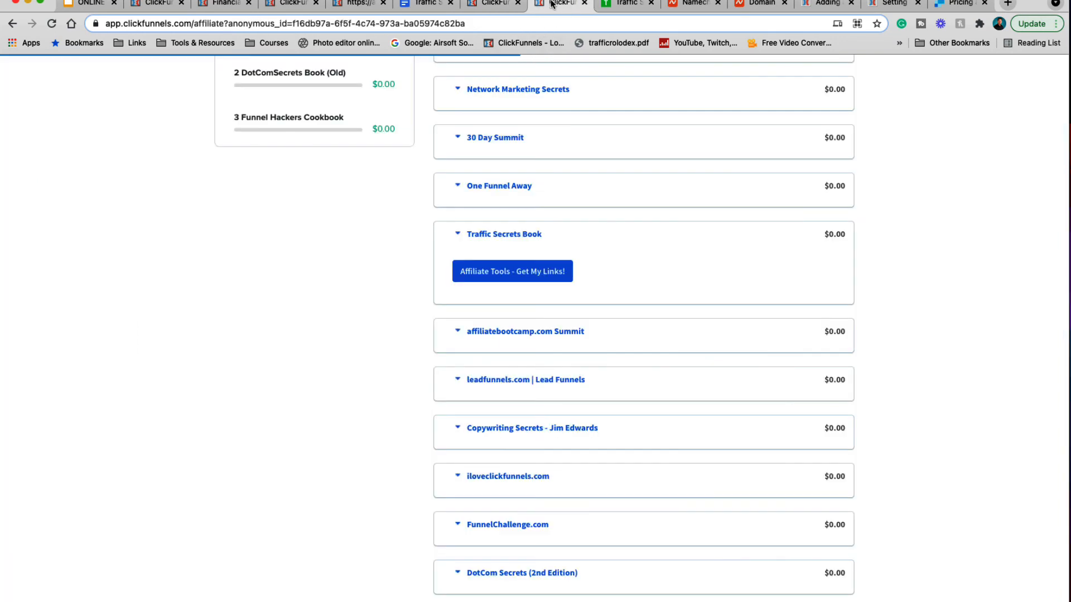
click(495, 4)
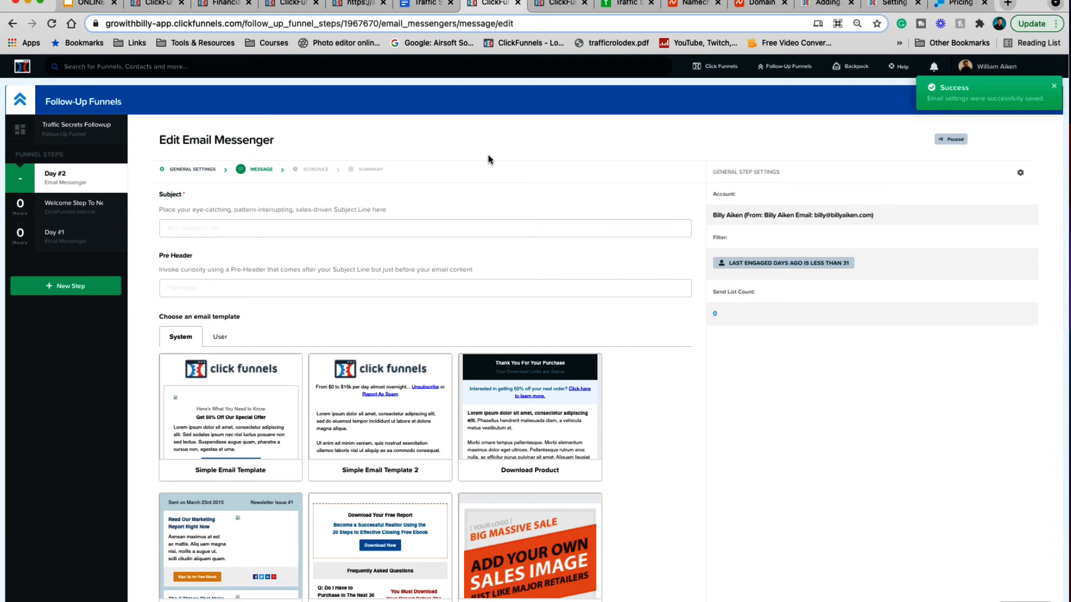
click(694, 3)
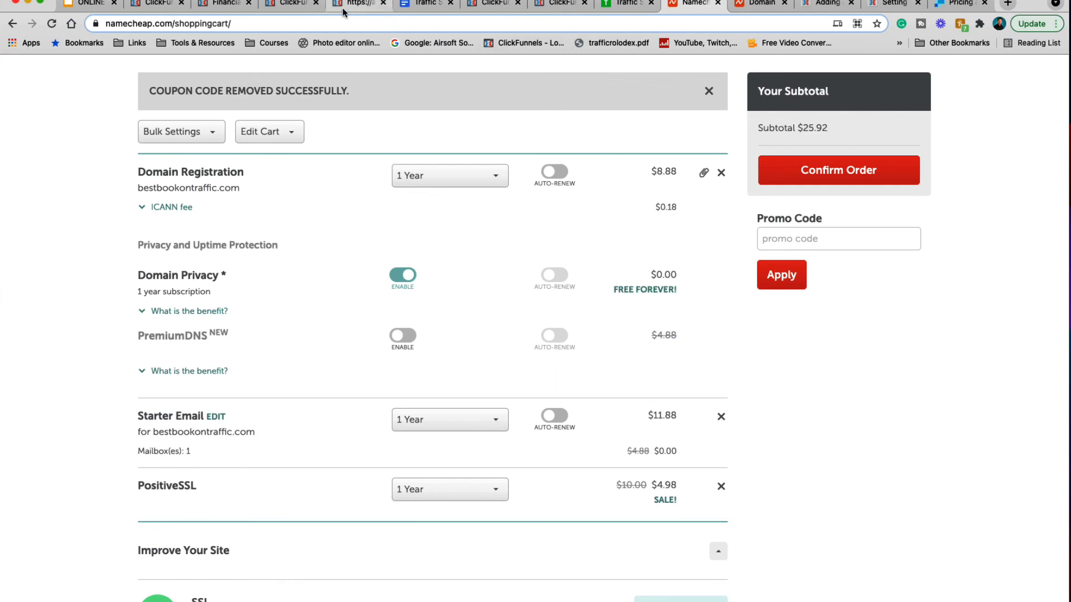
click(288, 4)
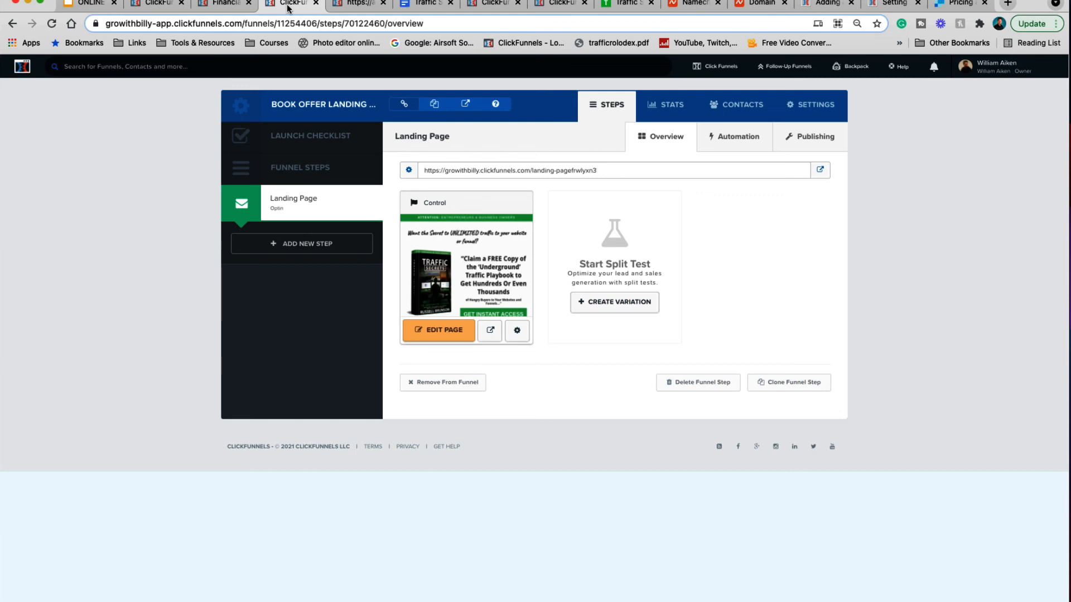
click(696, 4)
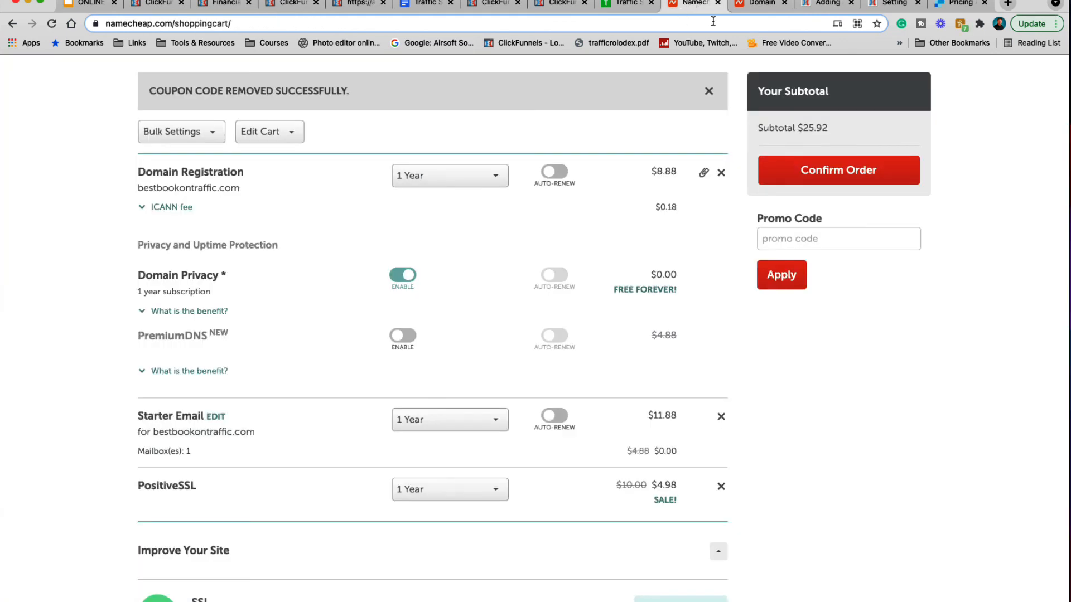
- Review the help article on adding a Namecheap domain, SendGrid's Email API pricing, and the SendGrid domain authentication guide
click(825, 5)
scroll(612, 189, up, 7)
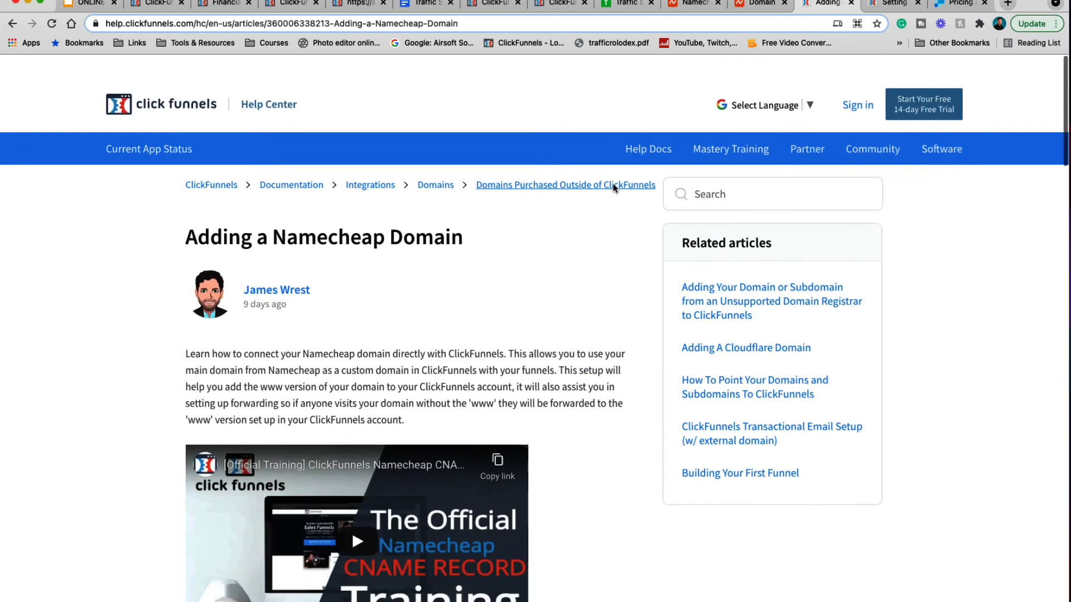
scroll(613, 188, down, 1)
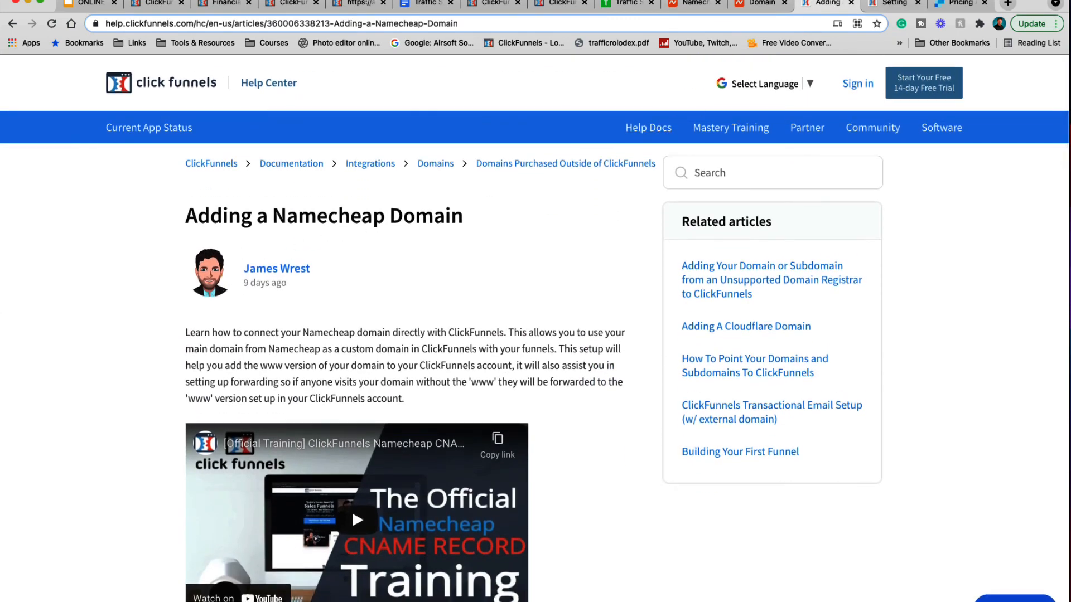
click(957, 3)
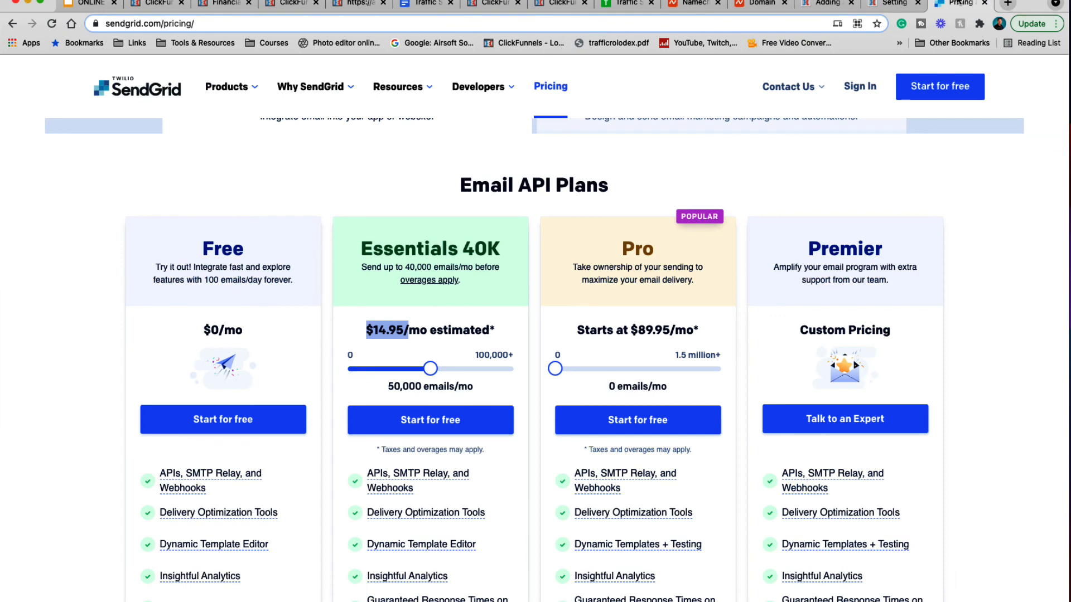
click(894, 4)
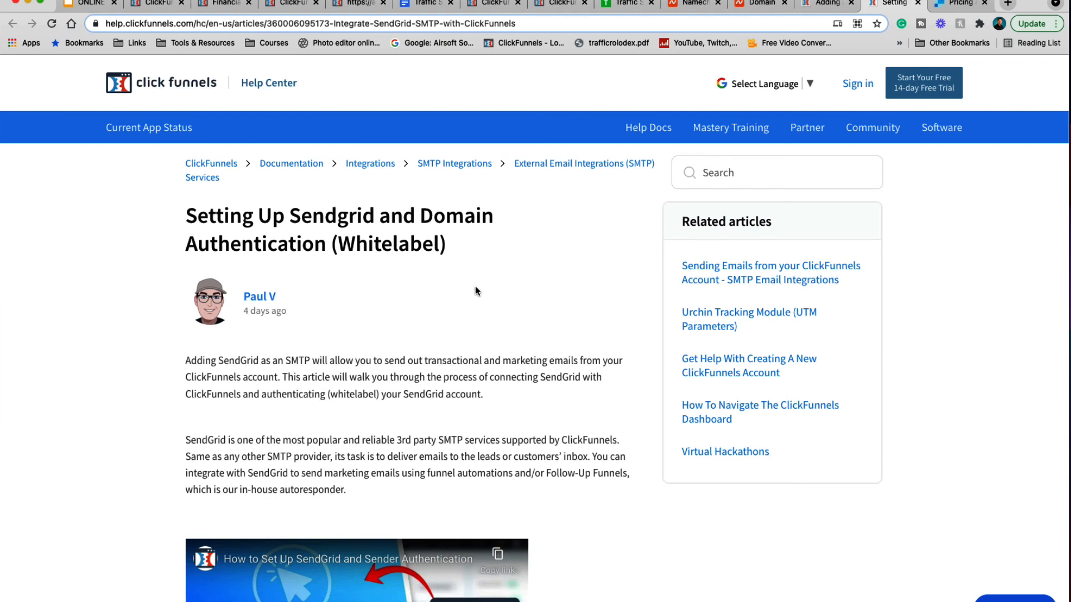
scroll(478, 291, down, 15)
scroll(478, 291, up, 16)
- Compare the landing page overview, the Traffic Secrets email templates document and the Day #2 email message
click(283, 2)
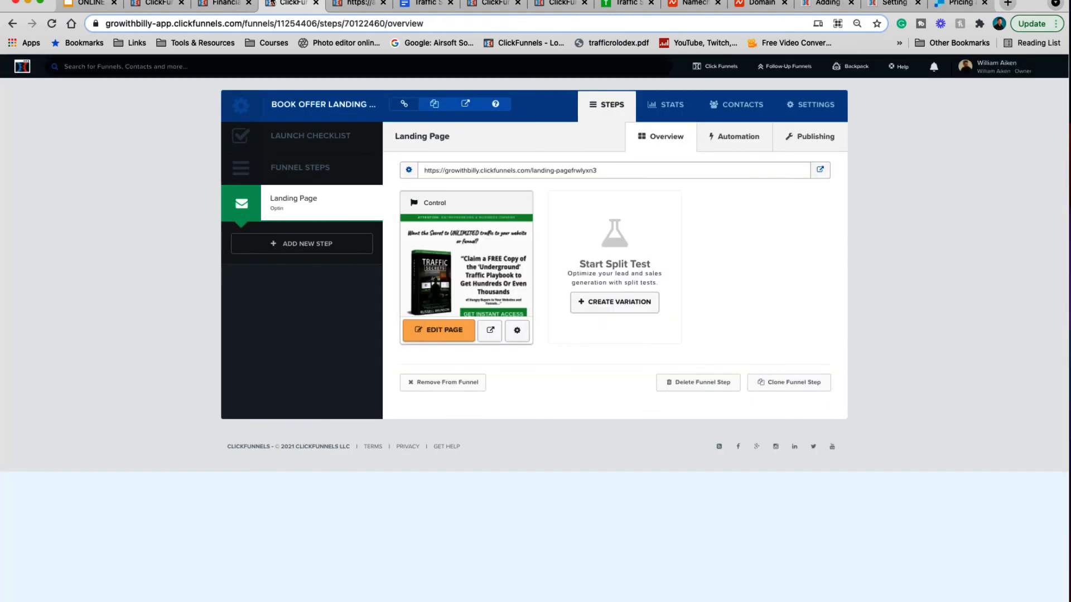
click(423, 3)
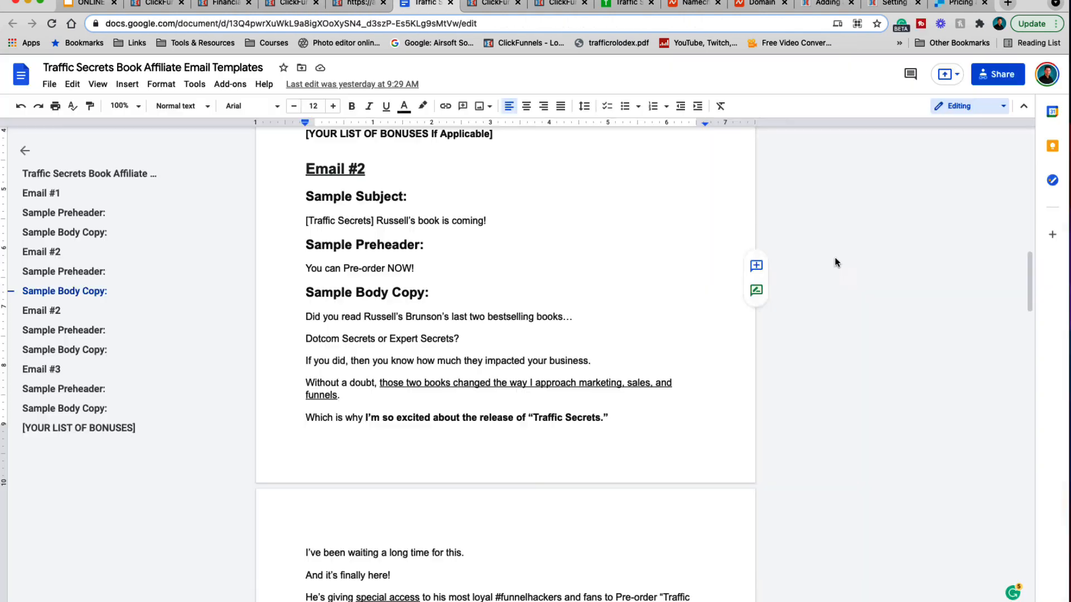
click(489, 4)
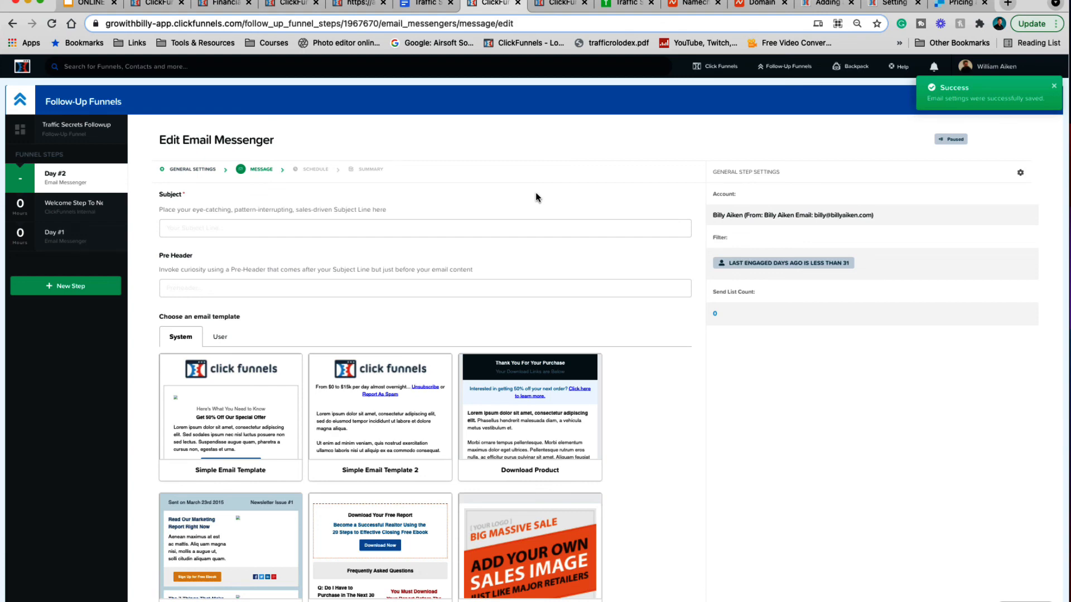
click(277, 6)
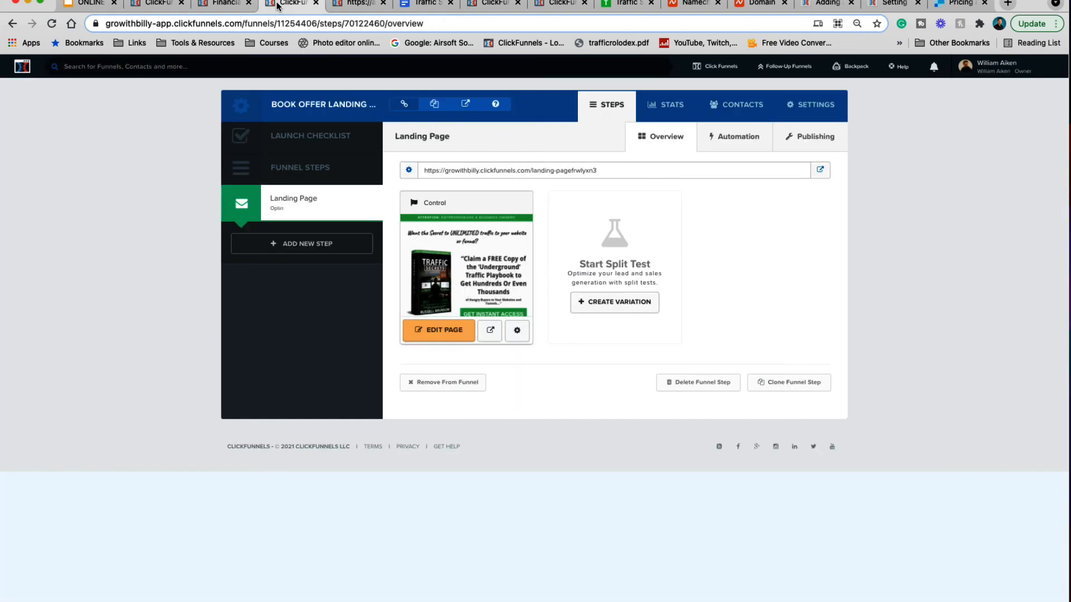
- Open the One Funnel Away Challenge email templates from the challenge members area and examine Sample Email #1's subject lines and body
click(222, 4)
scroll(533, 223, up, 2)
scroll(533, 223, up, 1)
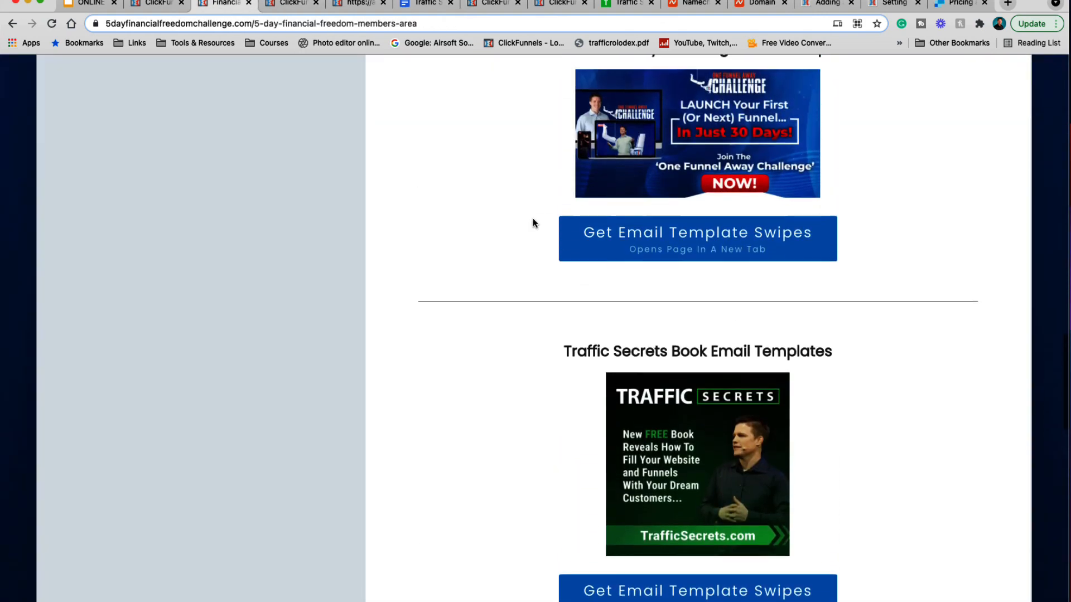
click(687, 242)
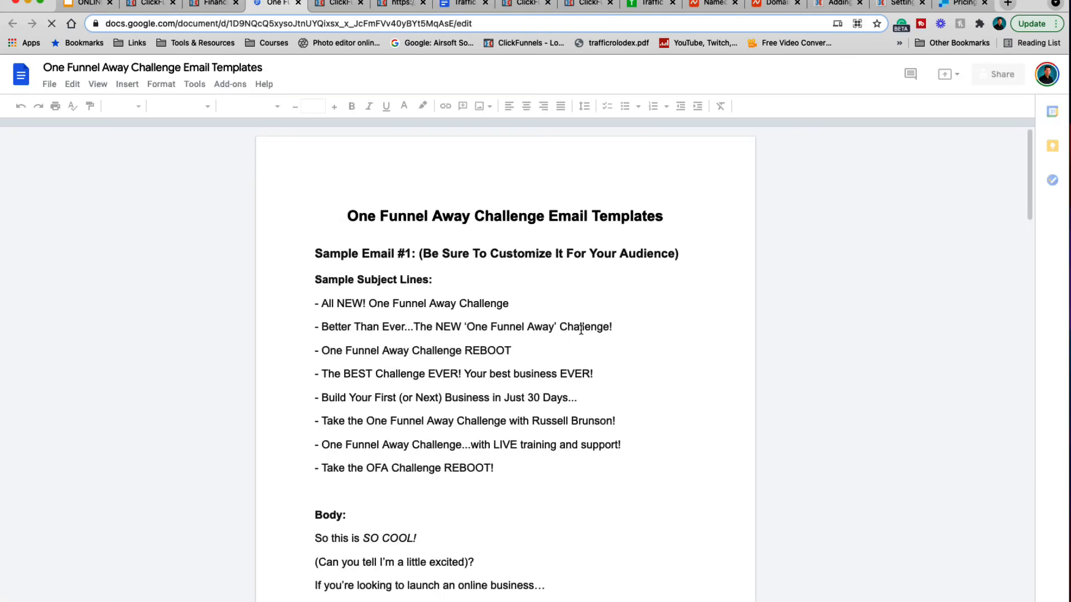
scroll(580, 328, down, 2)
scroll(581, 327, up, 2)
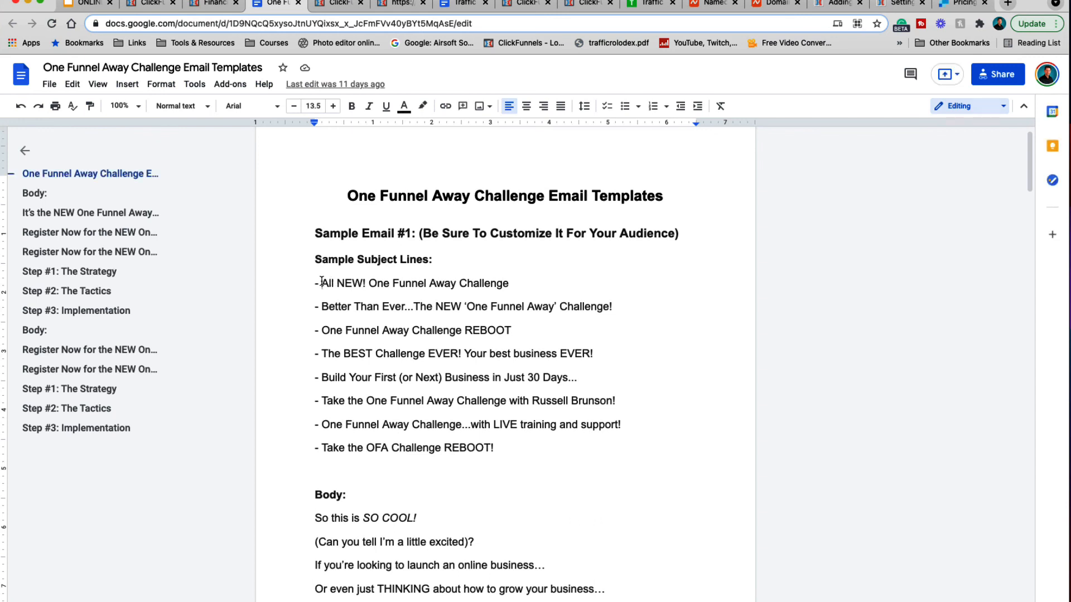
scroll(318, 282, down, 5)
drag(316, 241, 461, 430)
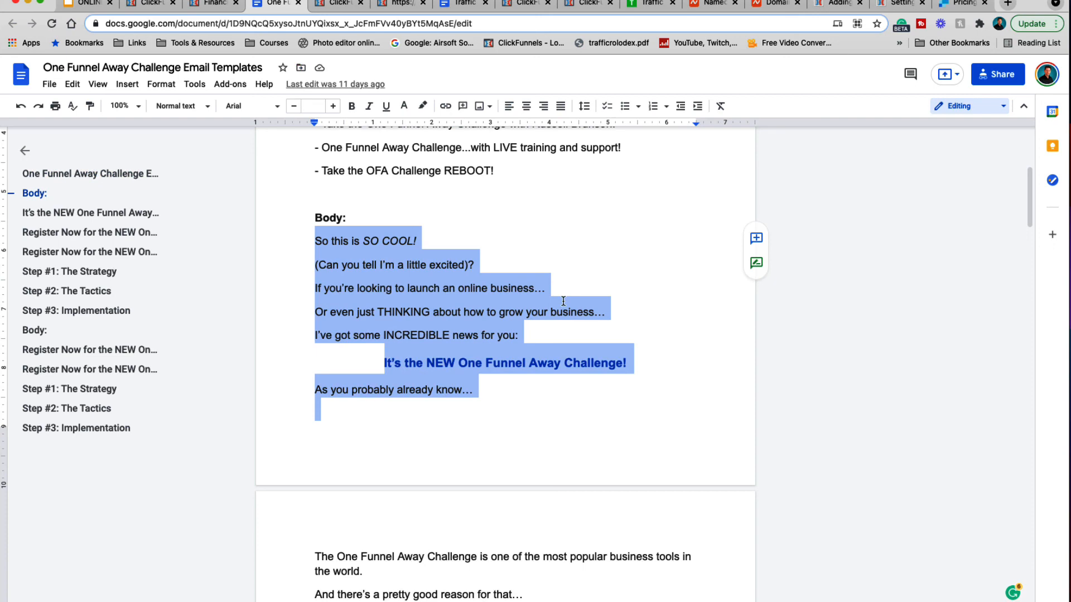
- Read through the Traffic Secrets Book affiliate email templates and revisit the Day #2 email and the affiliate programs page
click(461, 7)
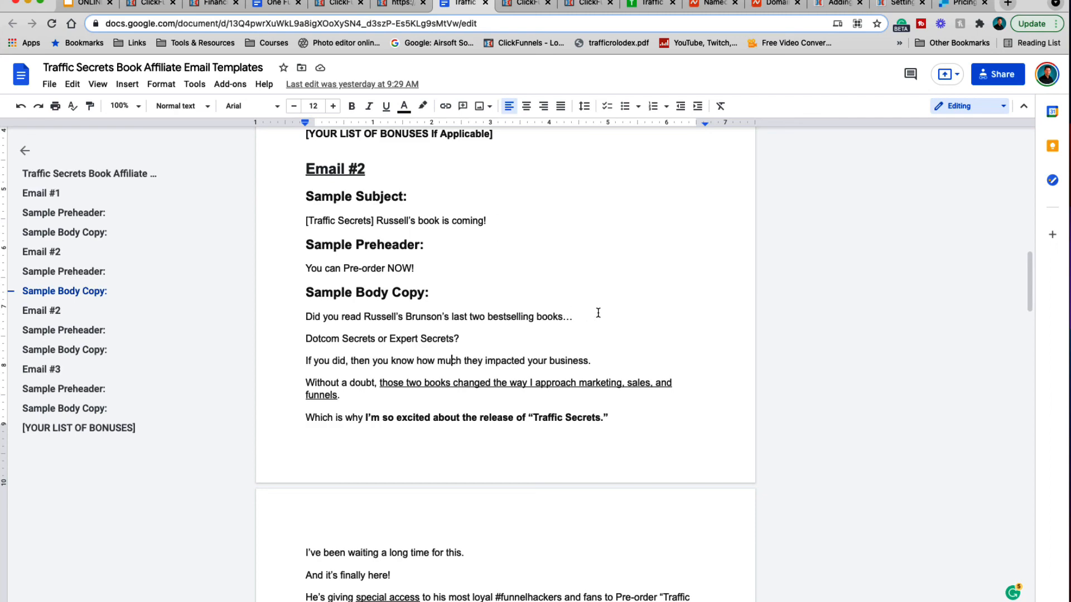
scroll(598, 312, down, 1)
scroll(598, 312, up, 15)
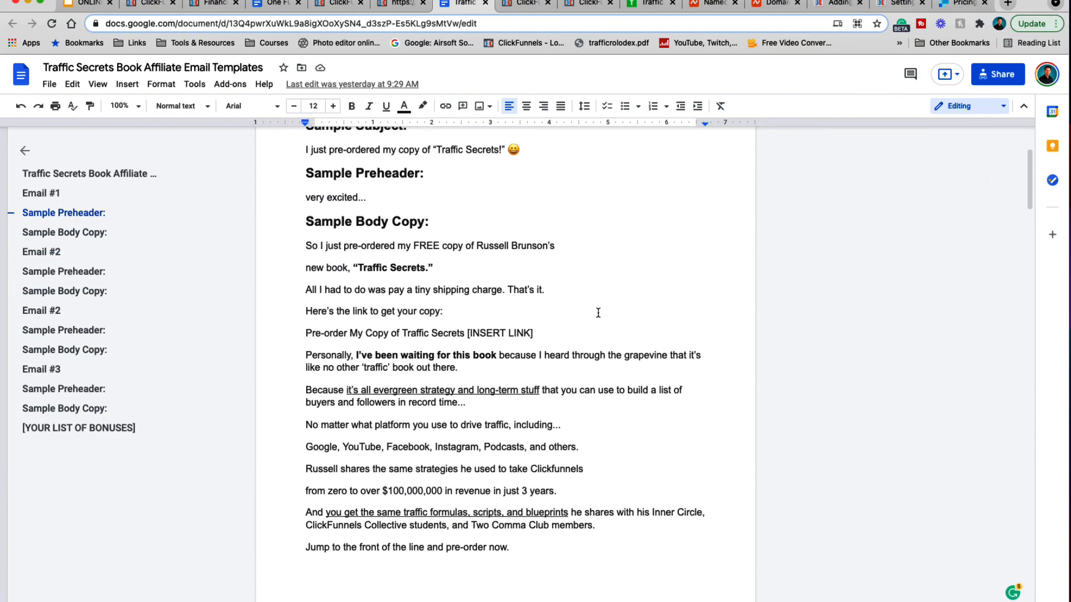
scroll(598, 313, down, 10)
scroll(597, 312, up, 12)
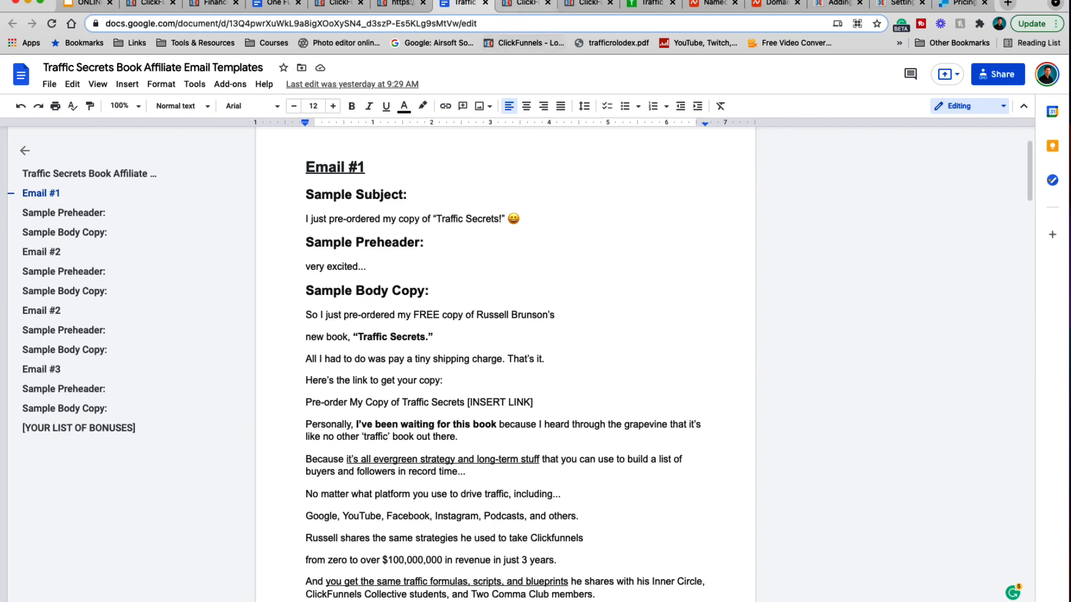
click(525, 4)
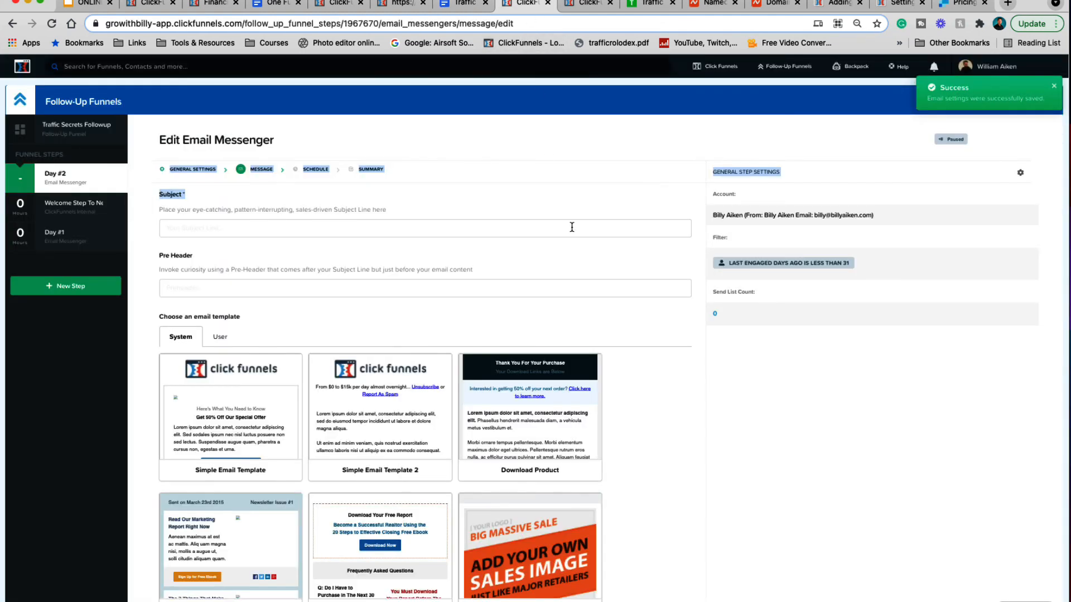
click(594, 2)
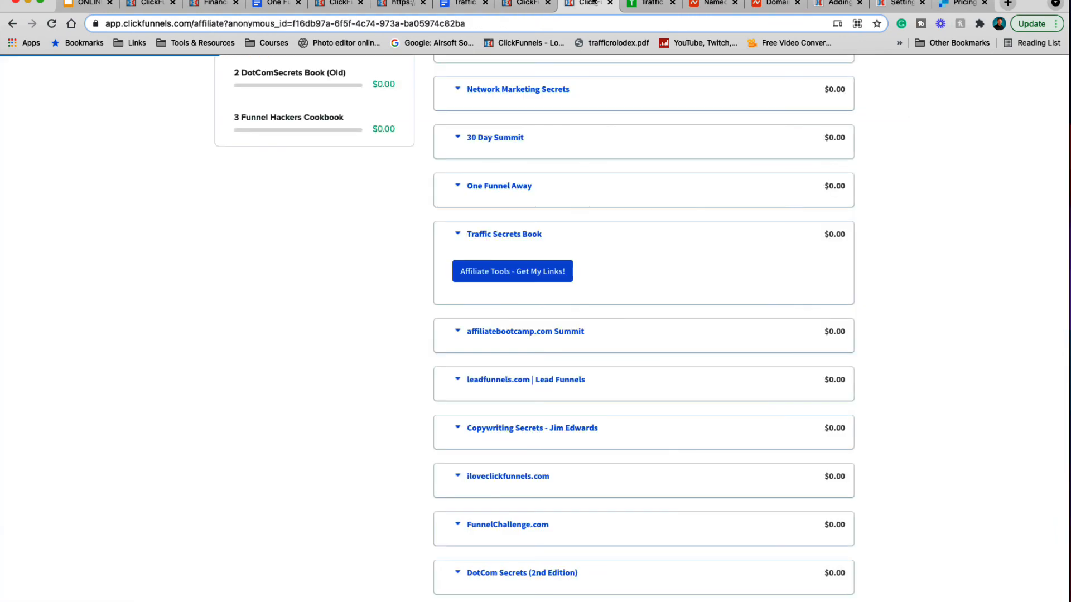